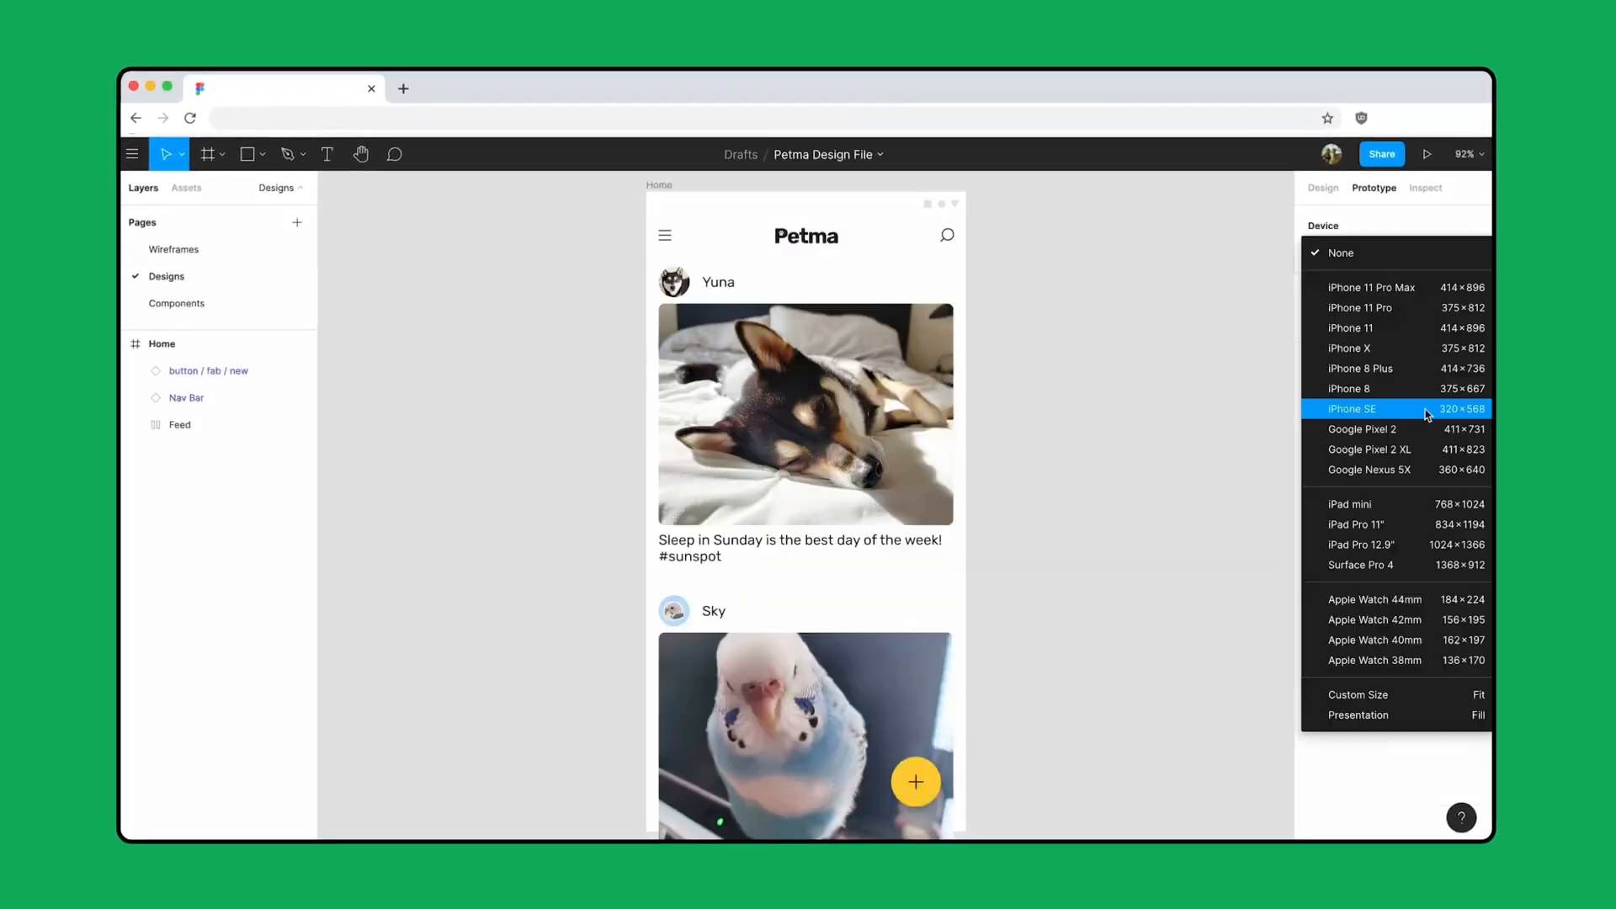
{"action": "left_click", "coordinate": [1425, 155]}
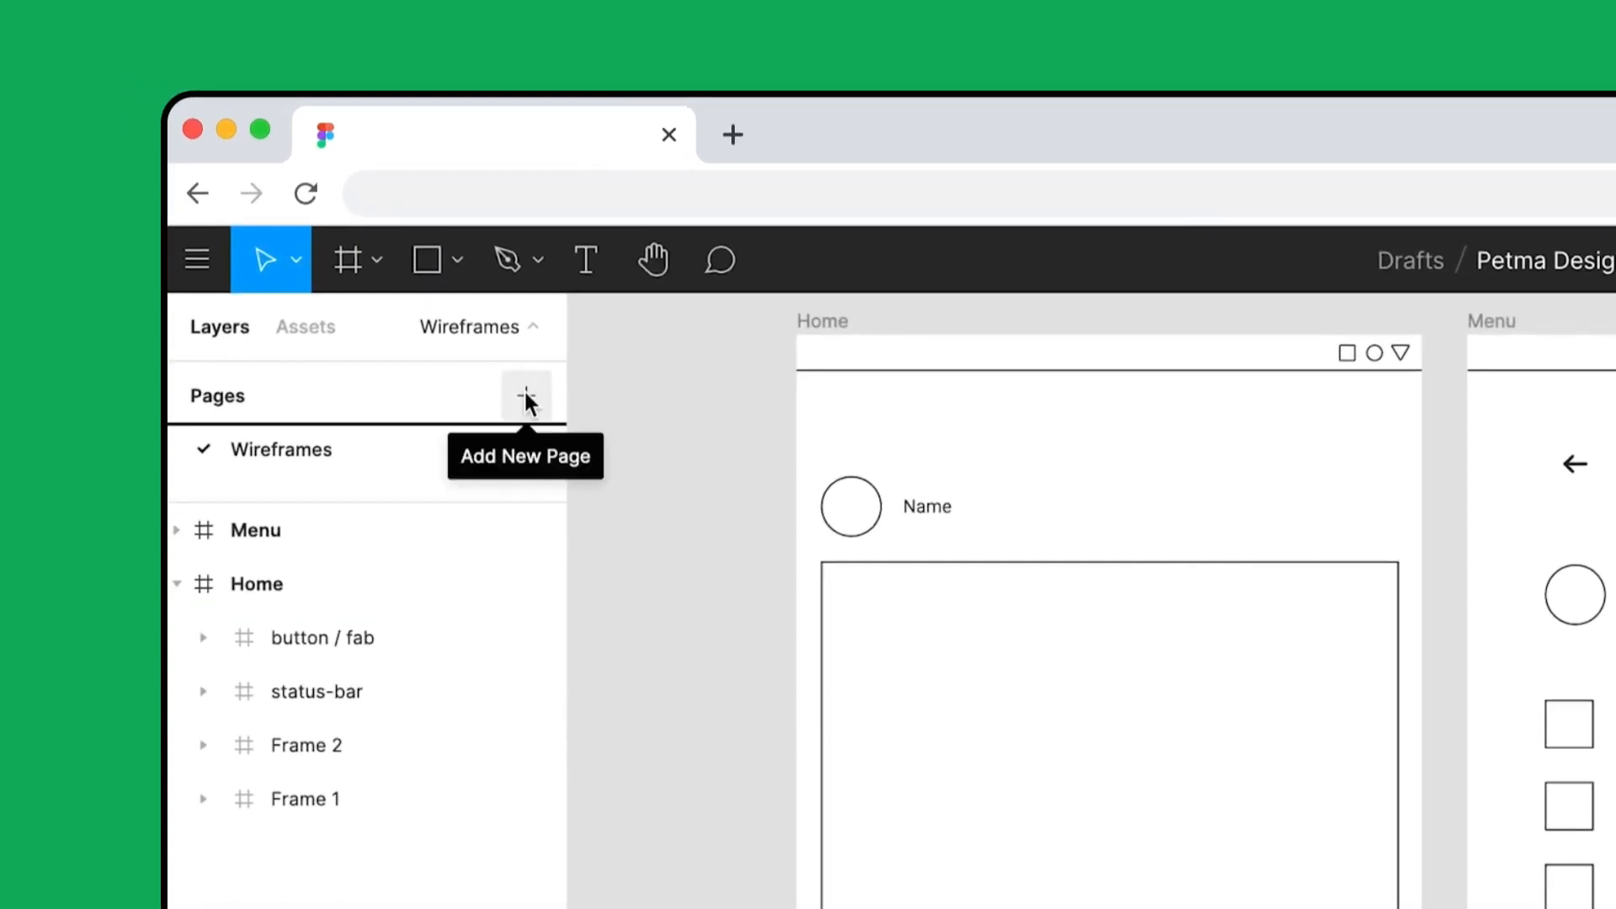
Step: Add a new page named "Designs" to the file
{"action": "left_click", "coordinate": [525, 397]}
{"action": "type", "text": "Designs"}
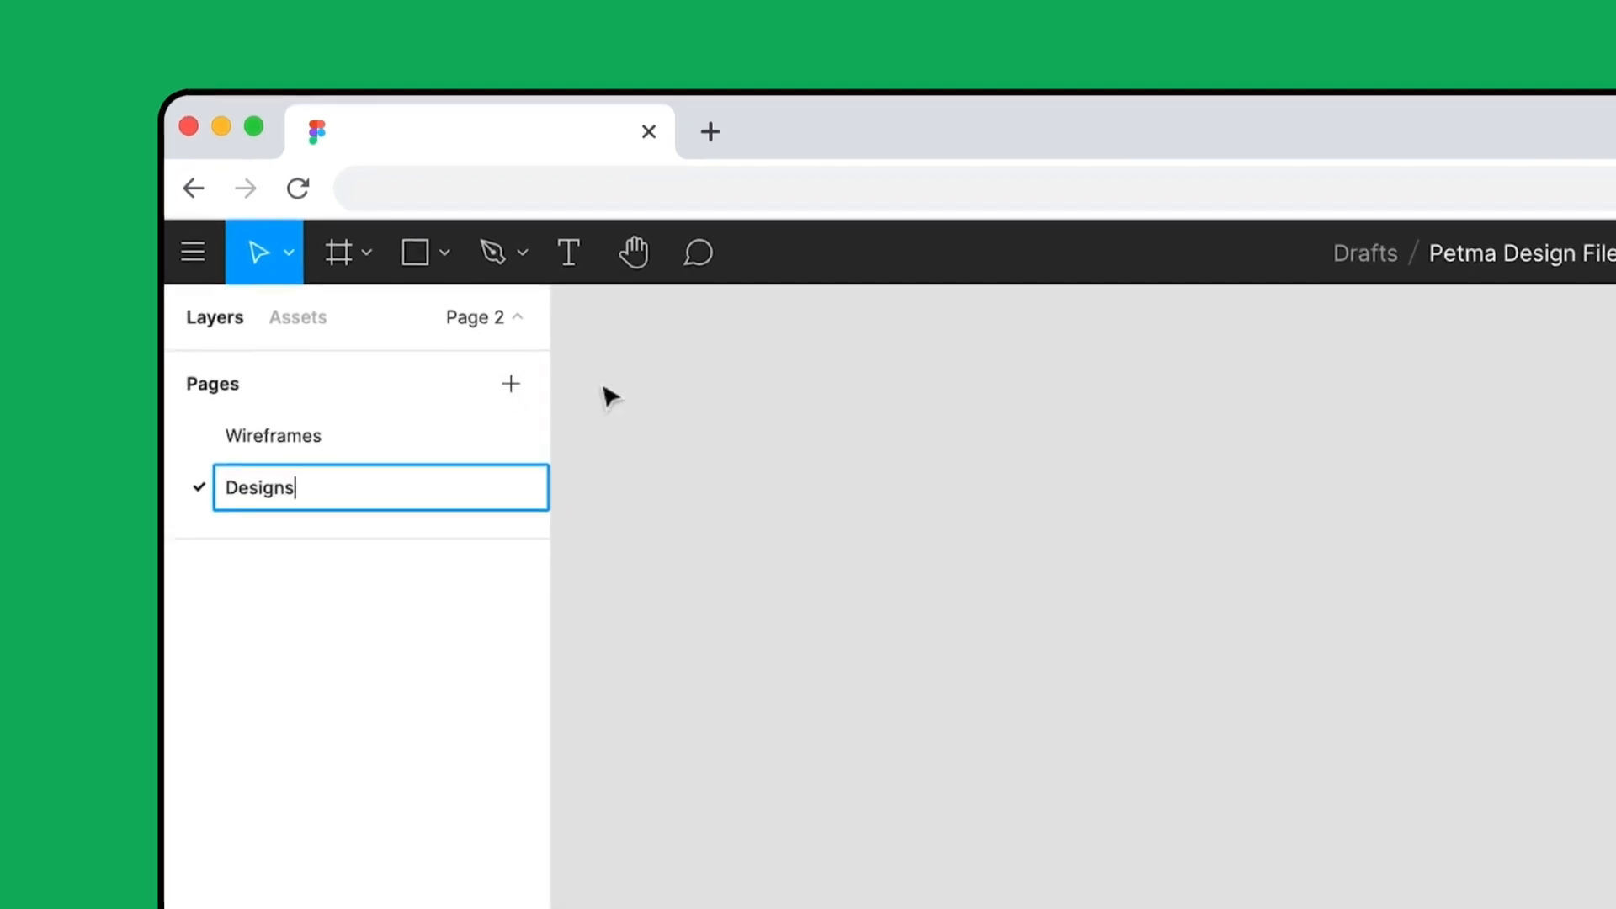
{"action": "left_click", "coordinate": [609, 395]}
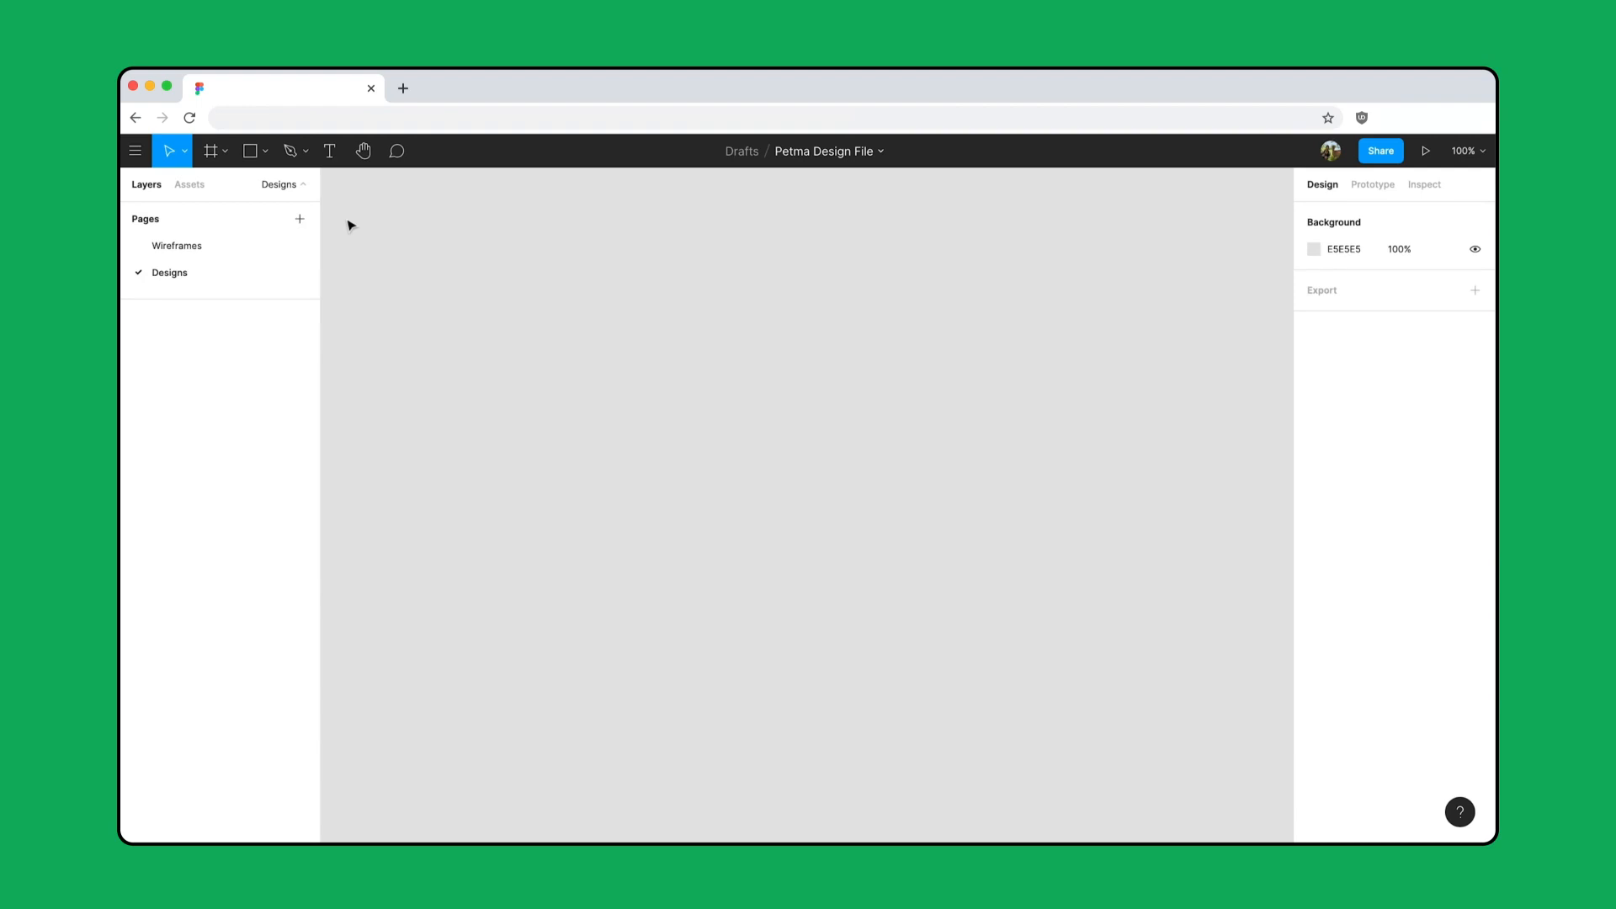
Step: Create a Google Pixel 2 XL frame and draw a rectangle about 388 × 333 across its upper middle
{"action": "key", "text": "f"}
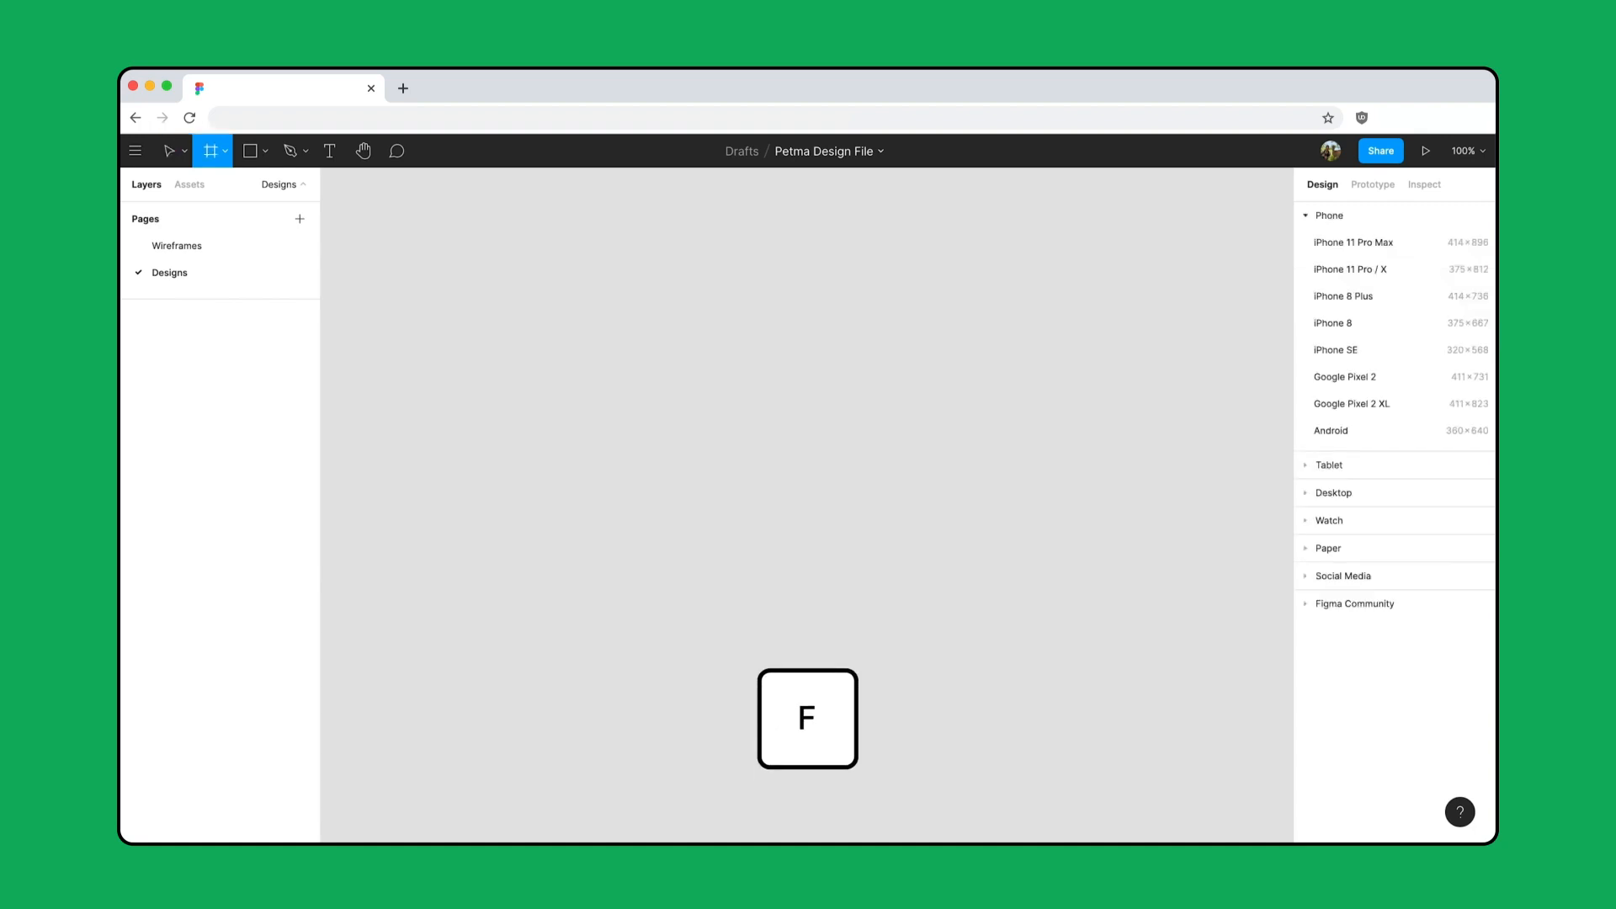
{"action": "left_click", "coordinate": [1400, 411]}
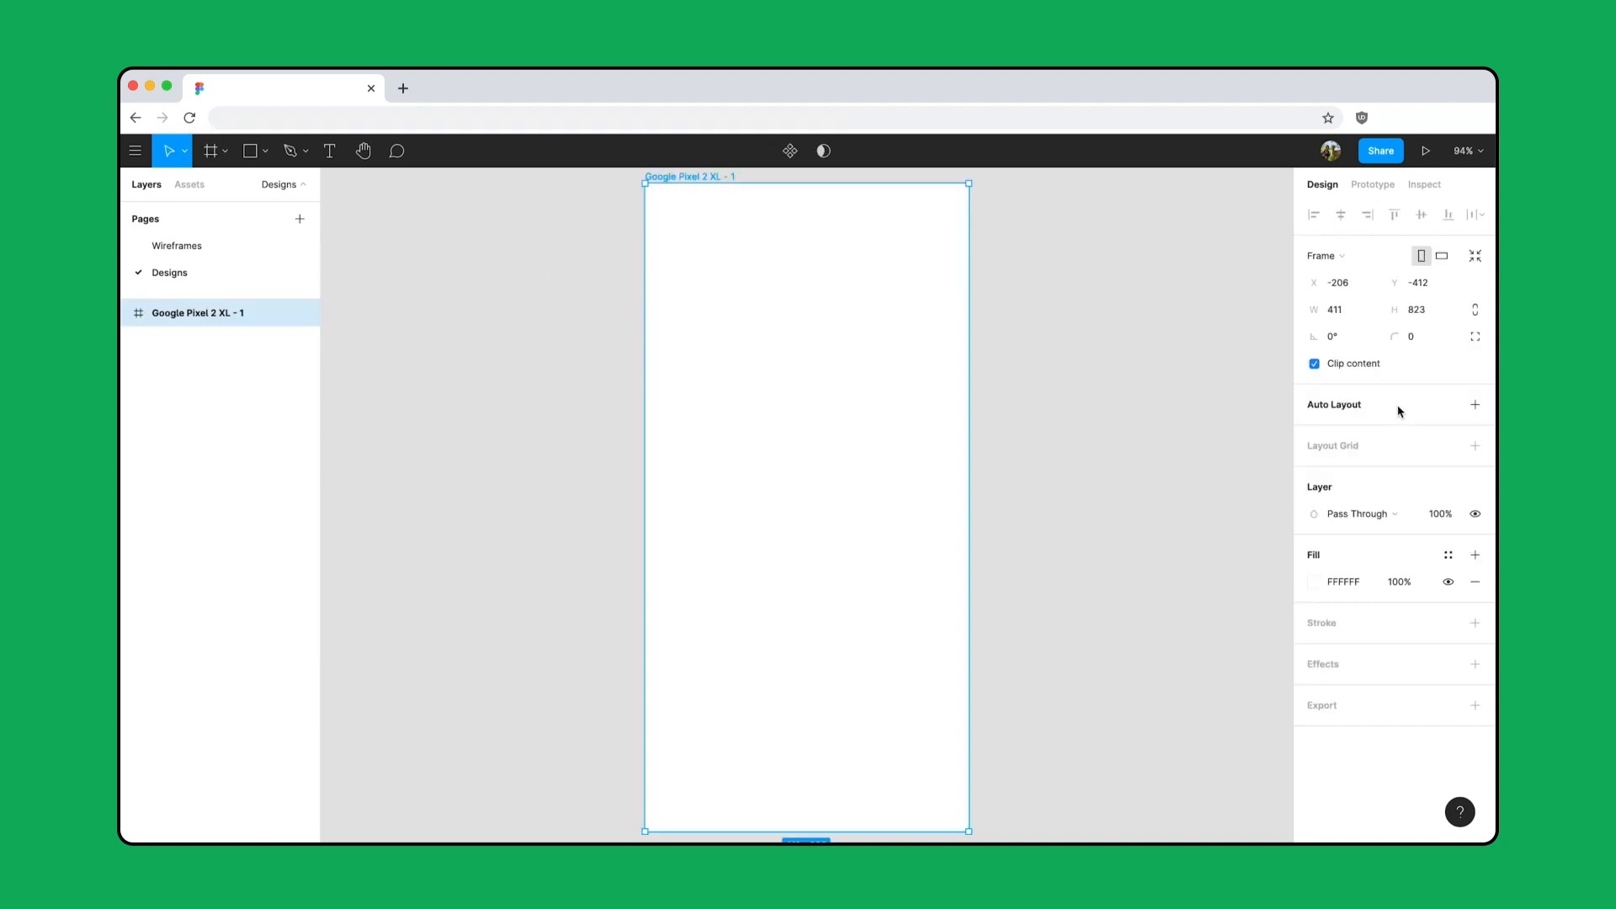
{"action": "key", "text": "r"}
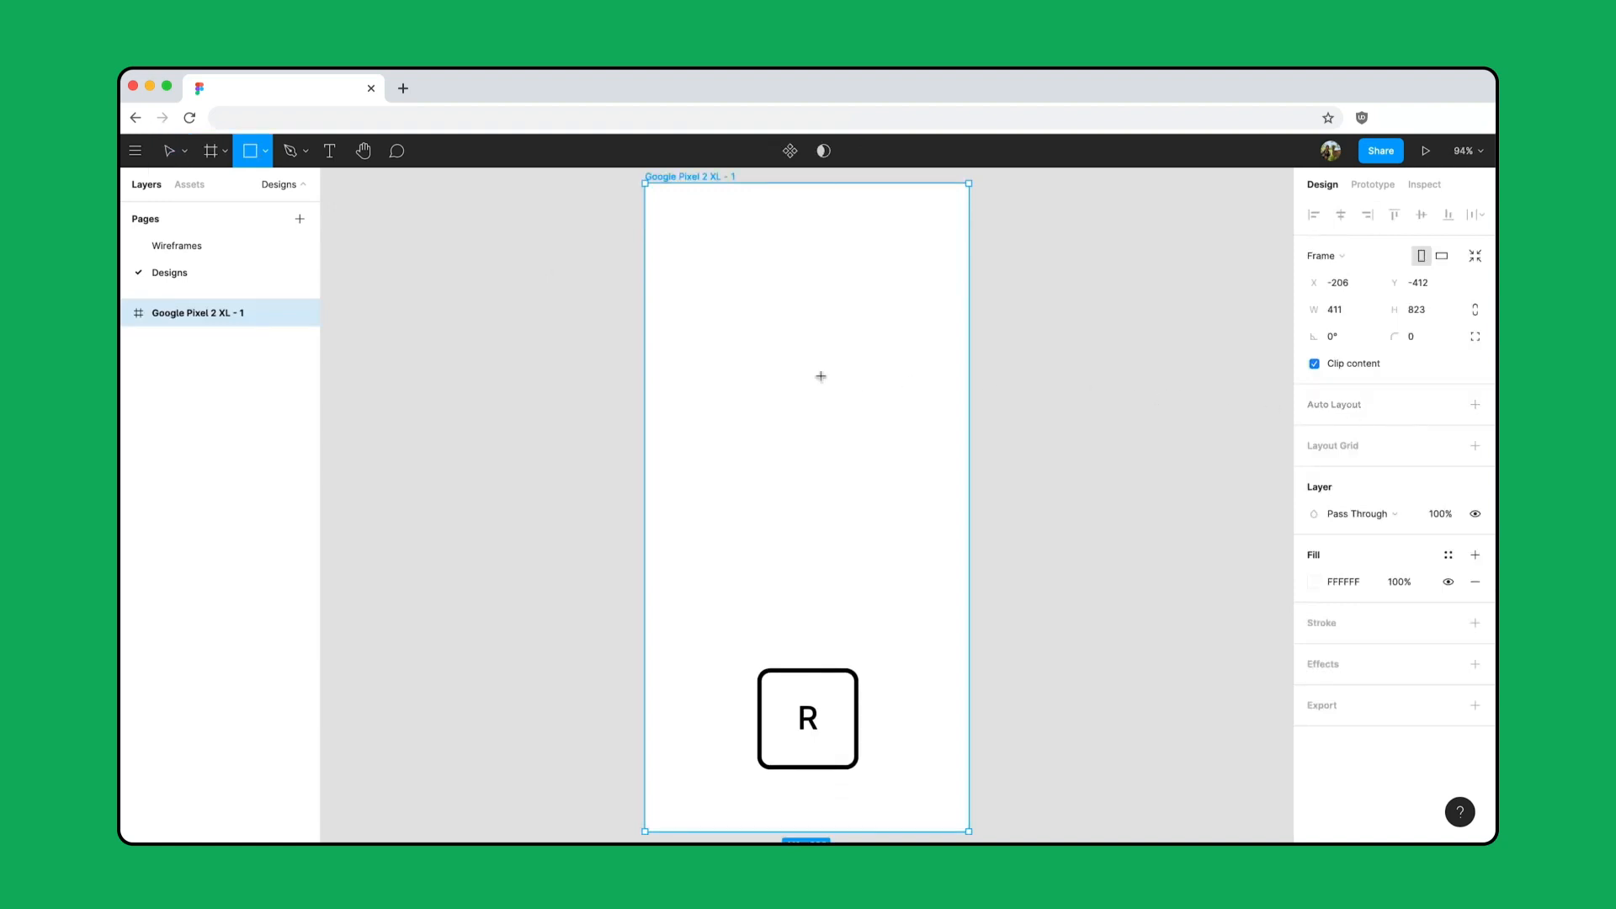
{"action": "mouse_move", "coordinate": [653, 311]}
{"action": "left_mouse_down"}
{"action": "mouse_move", "coordinate": [790, 464]}
{"action": "mouse_move", "coordinate": [960, 571]}
{"action": "left_mouse_up"}
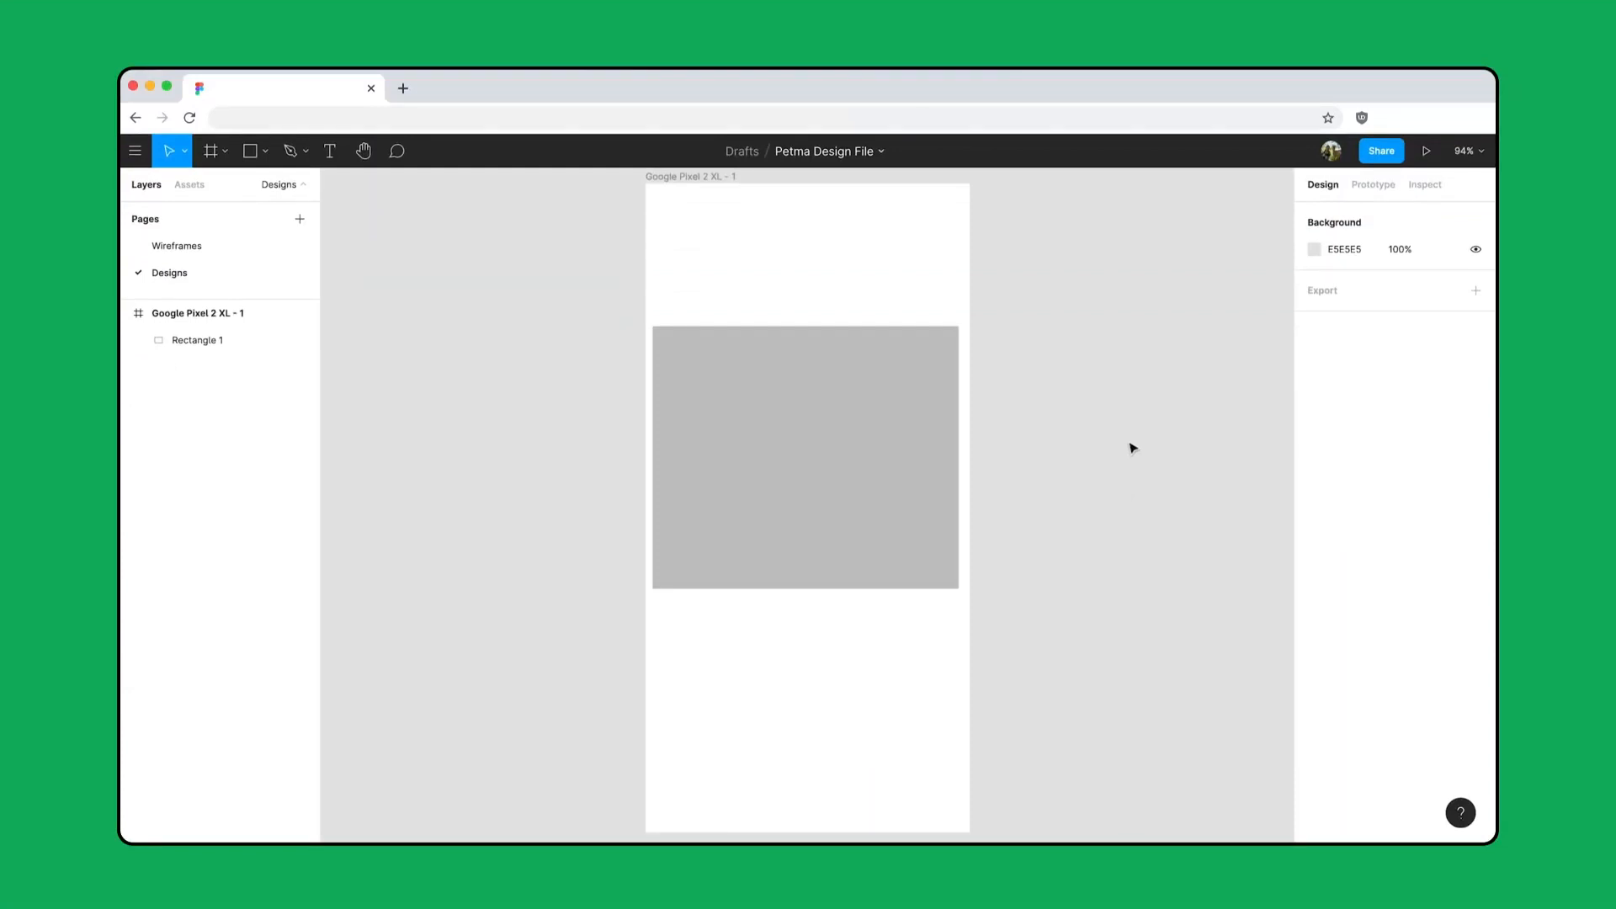
Step: Set the rectangle's width to 379 and its height to 285
{"action": "left_click", "coordinate": [816, 461]}
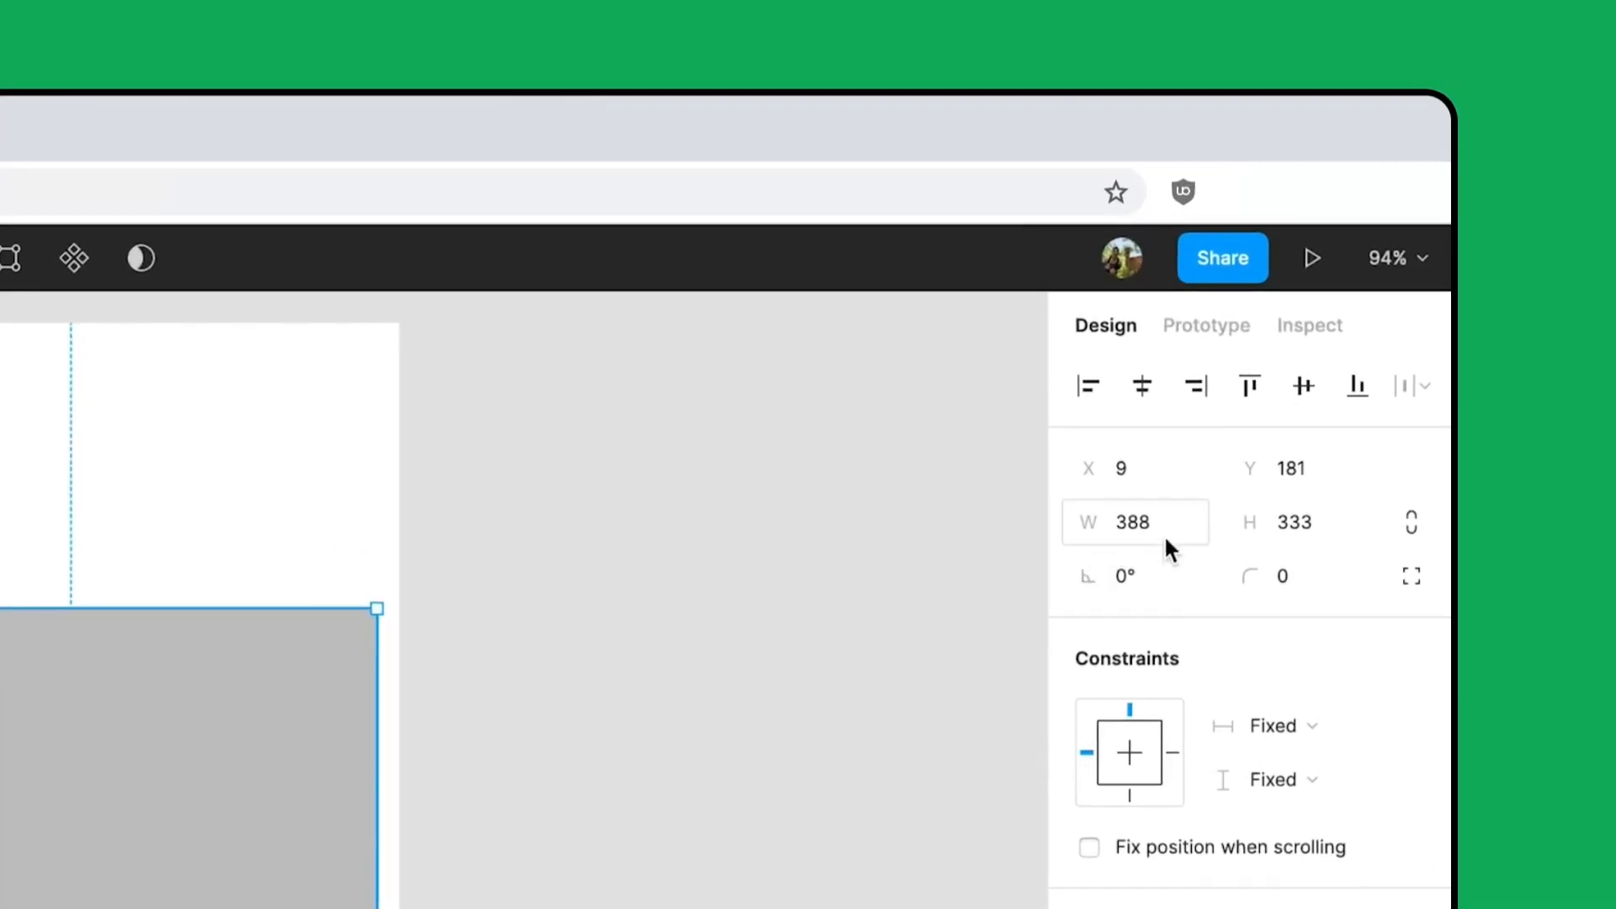
{"action": "left_click", "coordinate": [1353, 288]}
{"action": "type", "text": "379"}
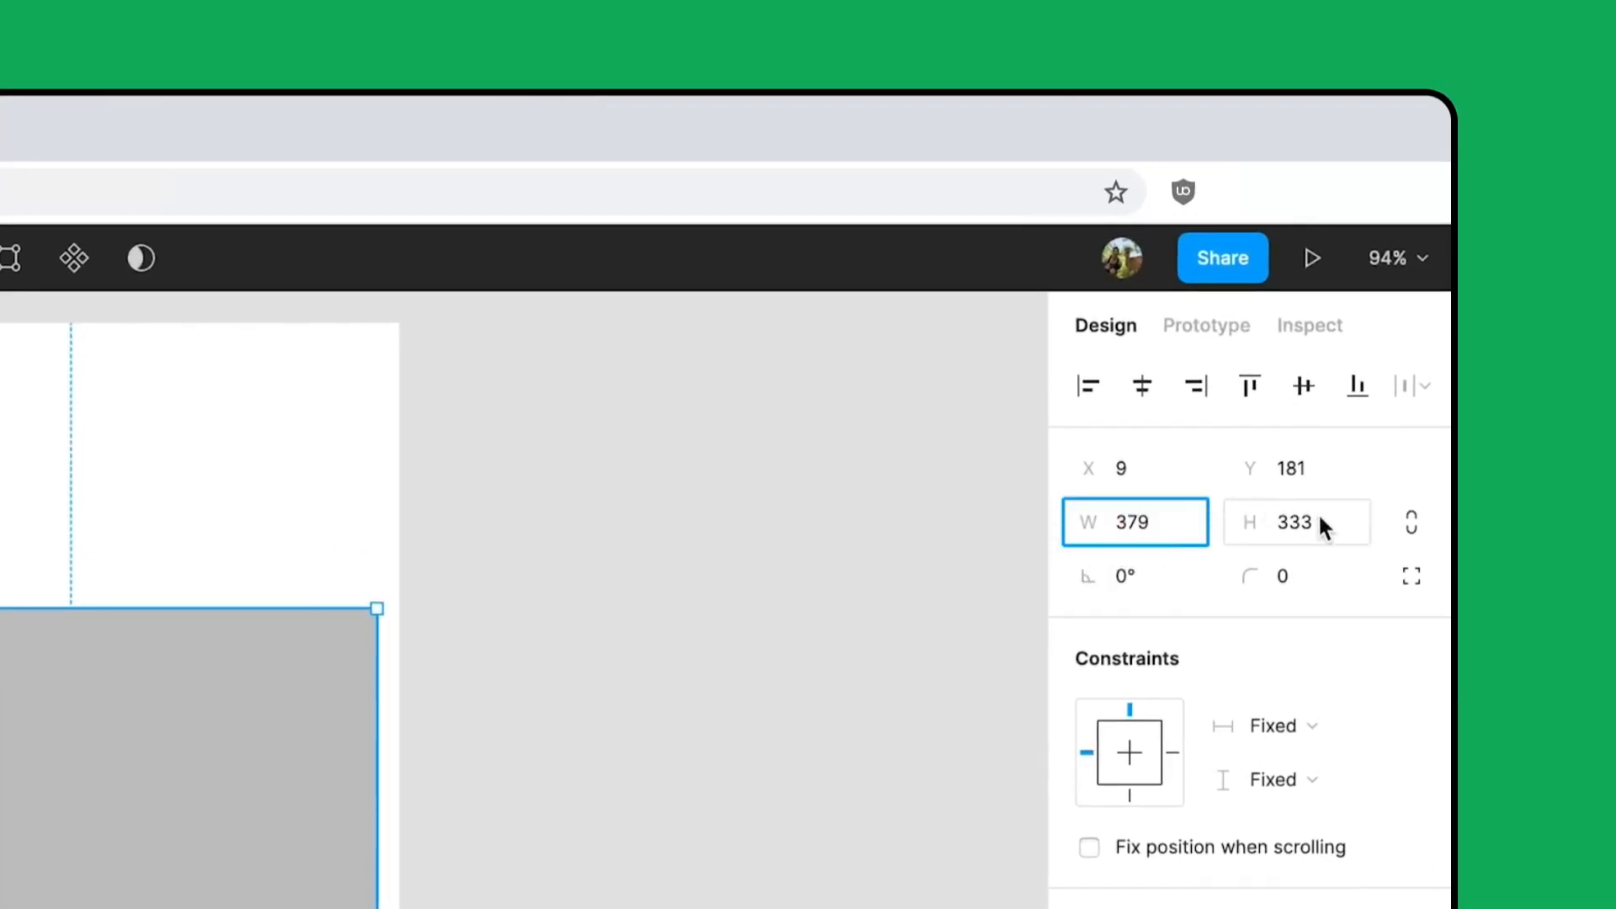
{"action": "key", "text": "Tab"}
{"action": "type", "text": "285"}
{"action": "key", "text": "Return"}
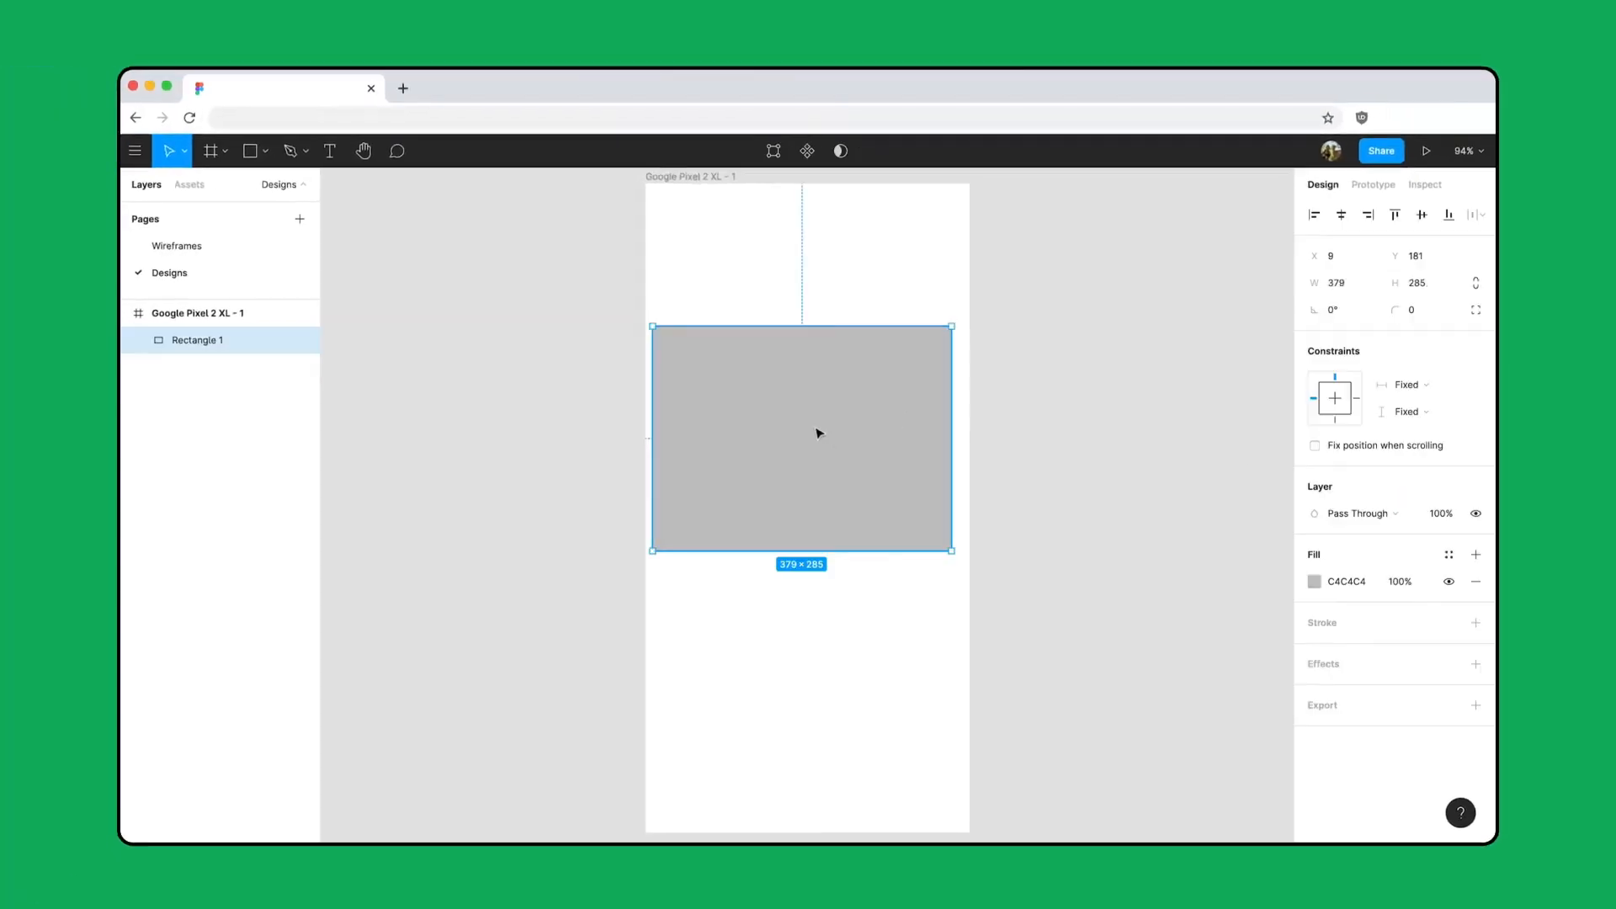
Step: Move the rectangle to the centre of the phone frame and measure its distances to the frame edges
{"action": "left_click_drag", "start_coordinate": [817, 434], "coordinate": [822, 502]}
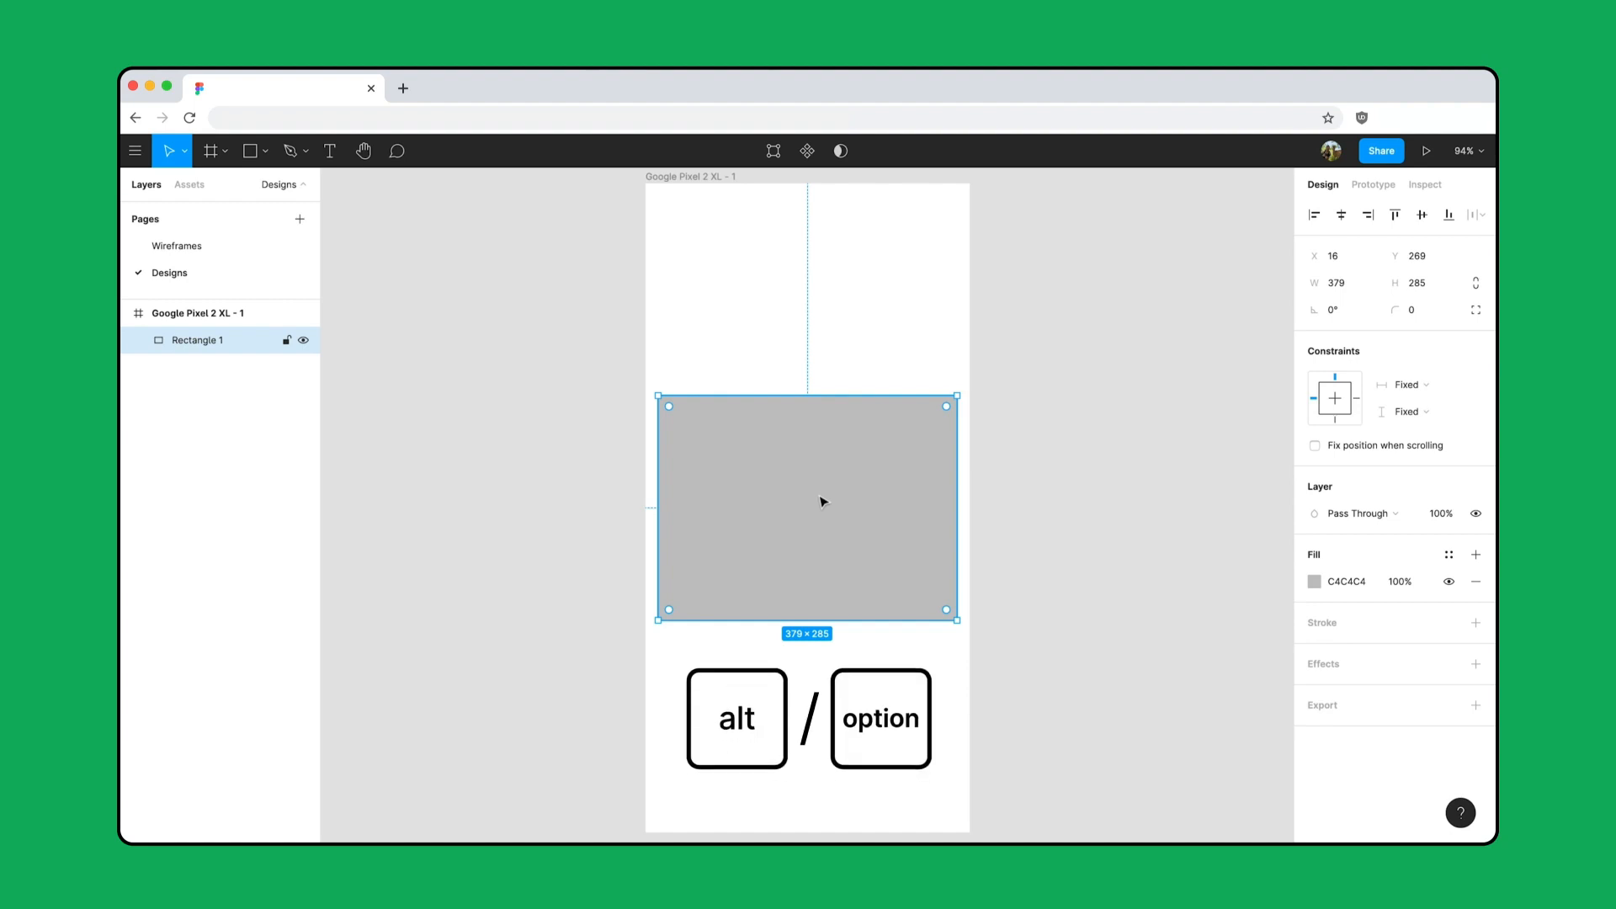
{"action": "key", "text": "alt"}
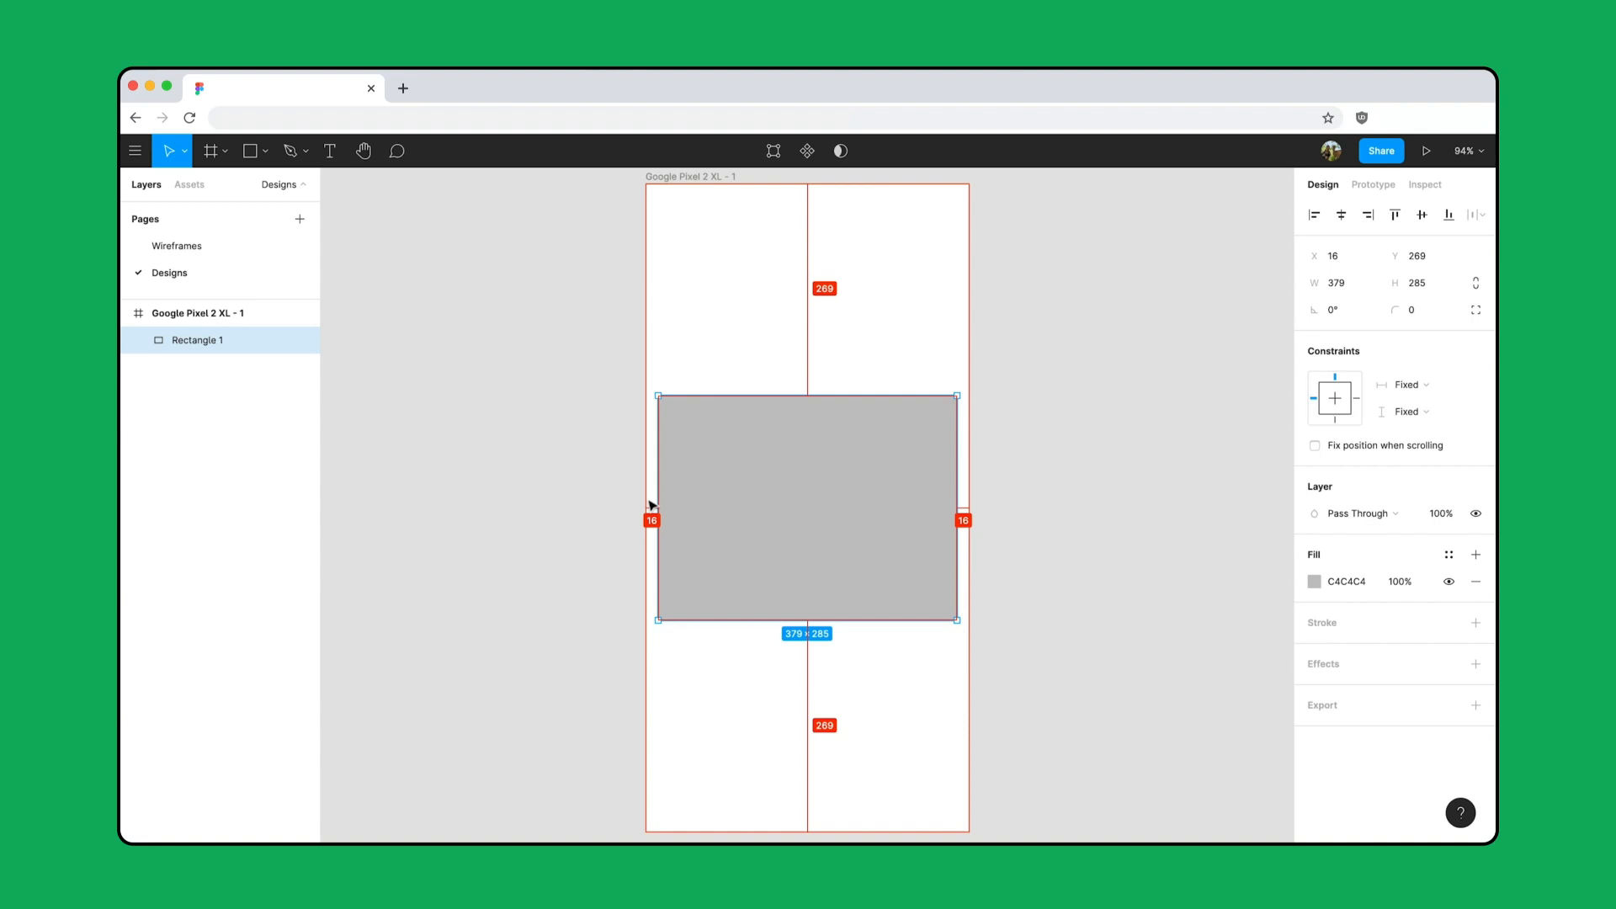
{"action": "left_click", "coordinate": [640, 505]}
Step: Add a uniform layout grid with size 8 to the phone frame, and hide the layout grids
{"action": "left_click", "coordinate": [689, 179]}
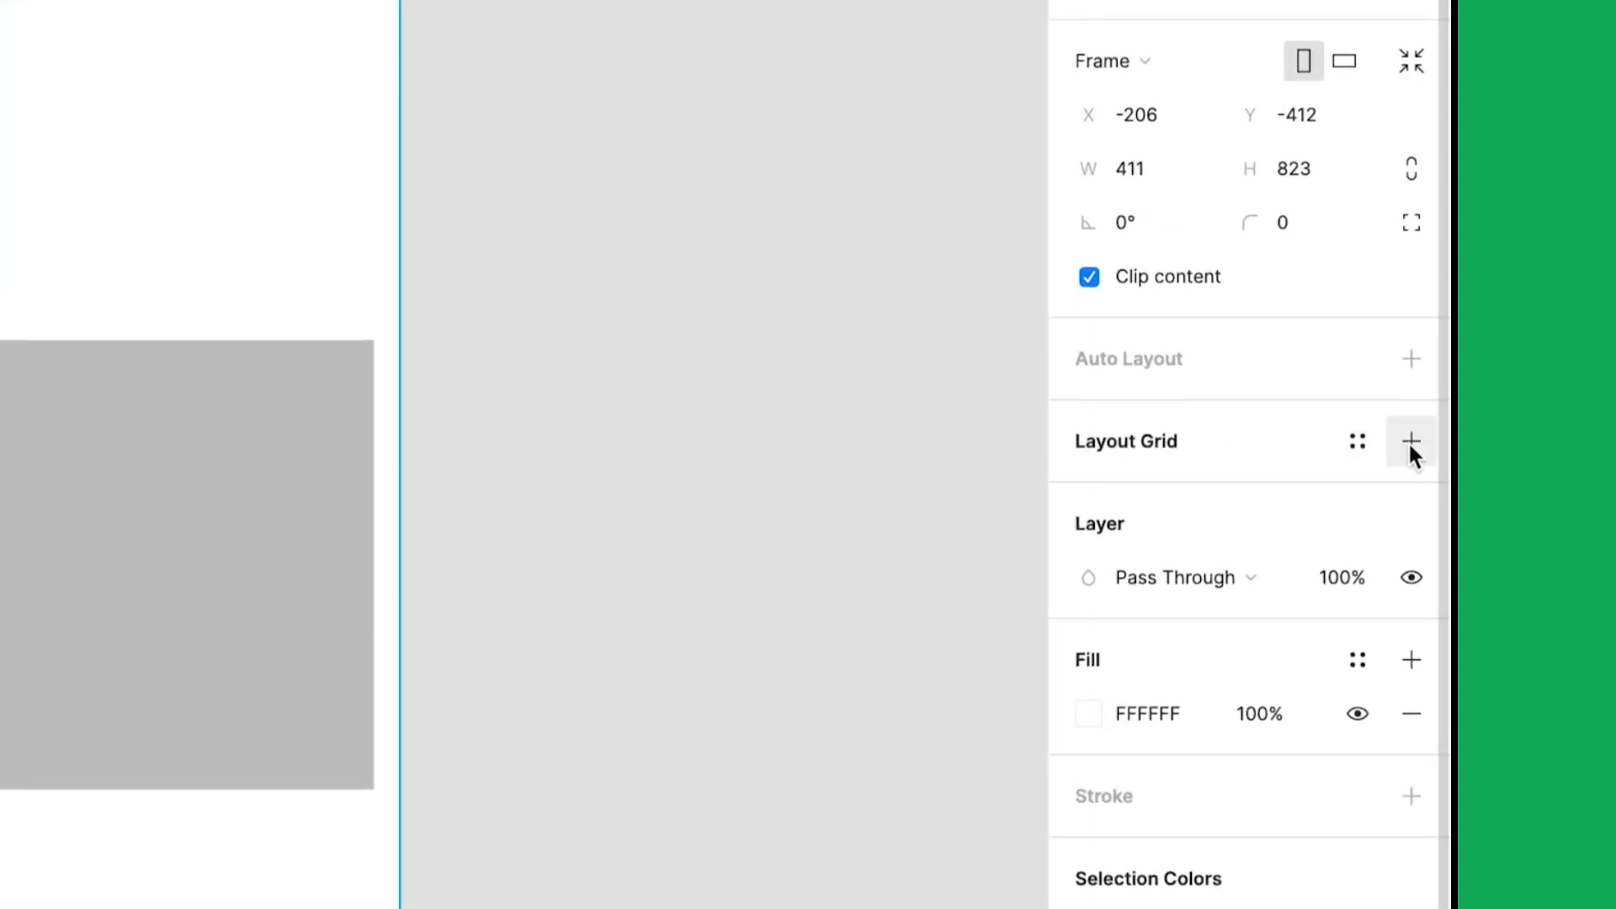
{"action": "left_click", "coordinate": [1410, 446]}
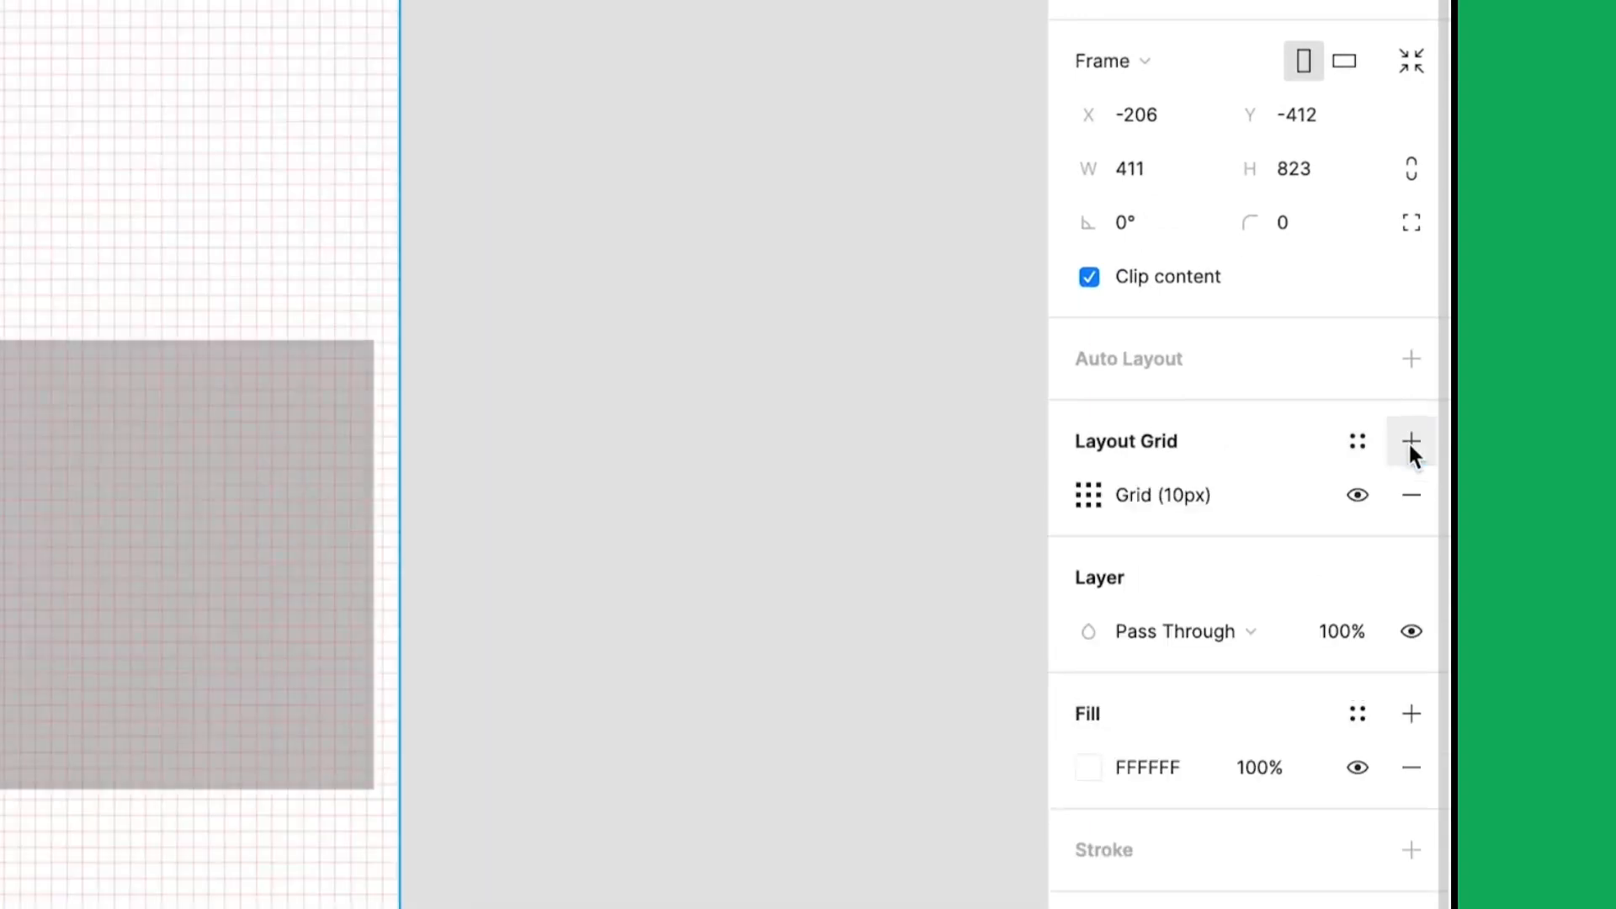
{"action": "left_click", "coordinate": [1088, 496]}
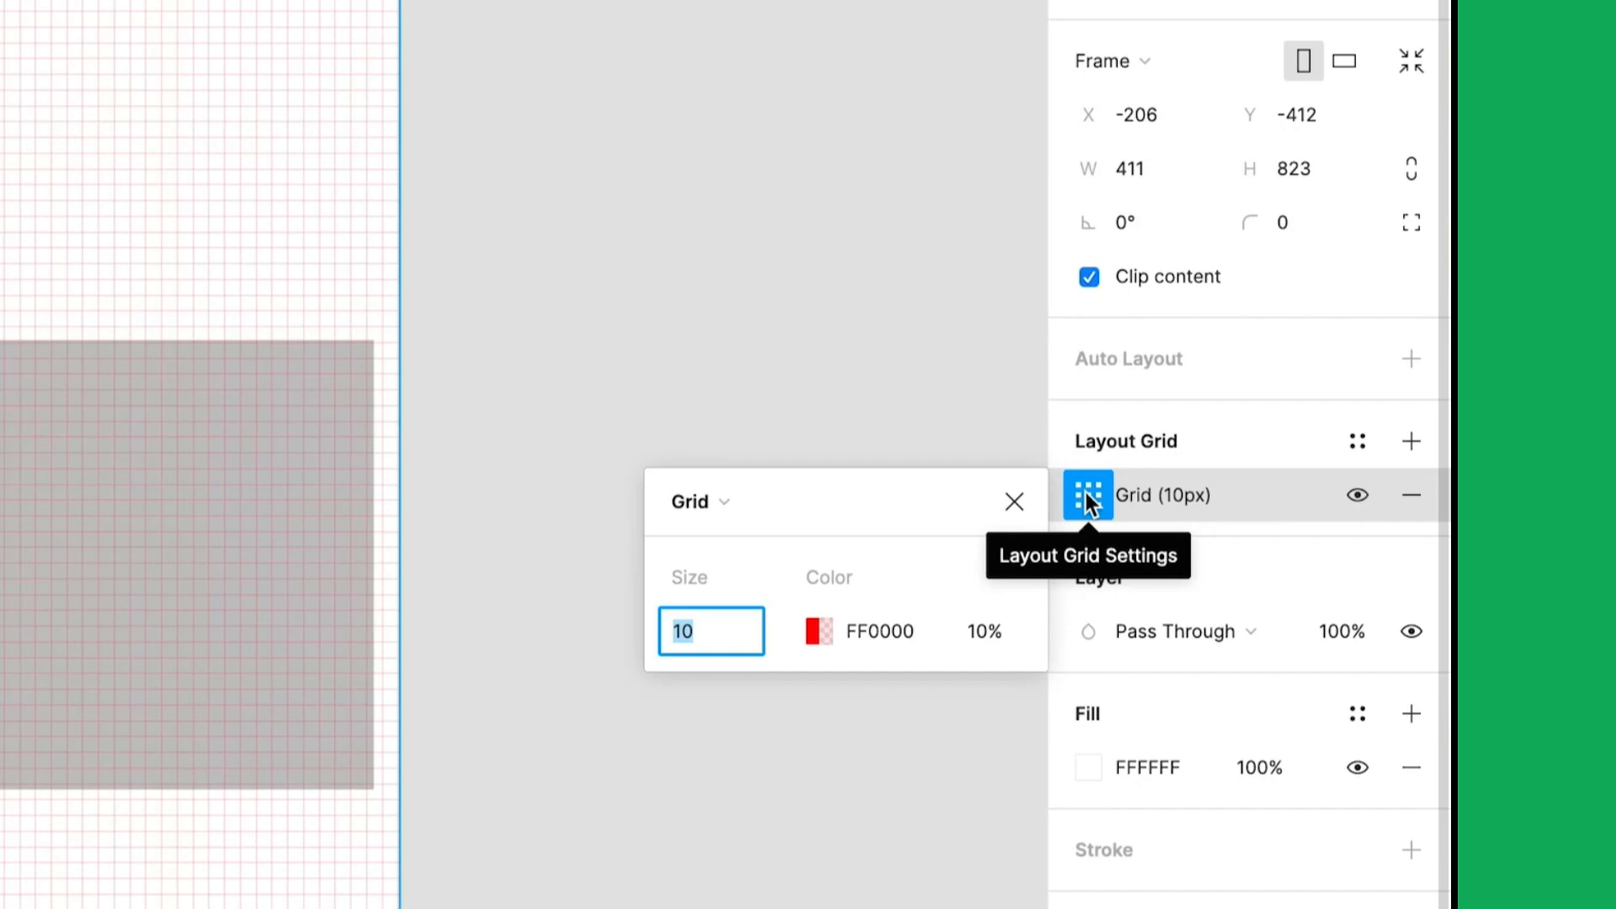
{"action": "type", "text": "8"}
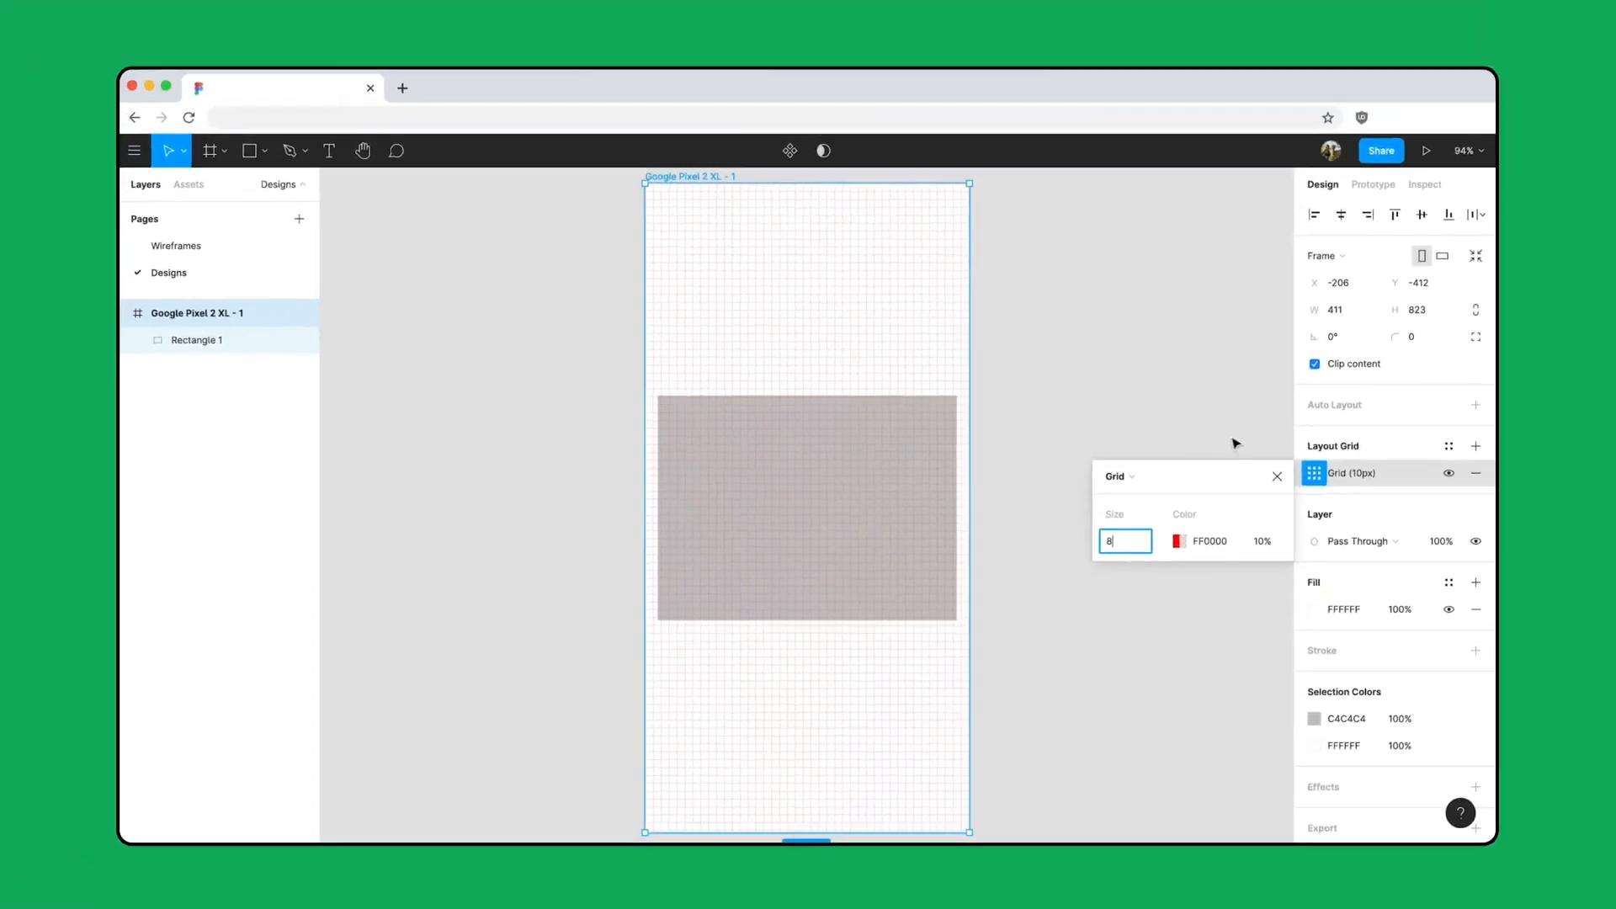
{"action": "left_click", "coordinate": [929, 437]}
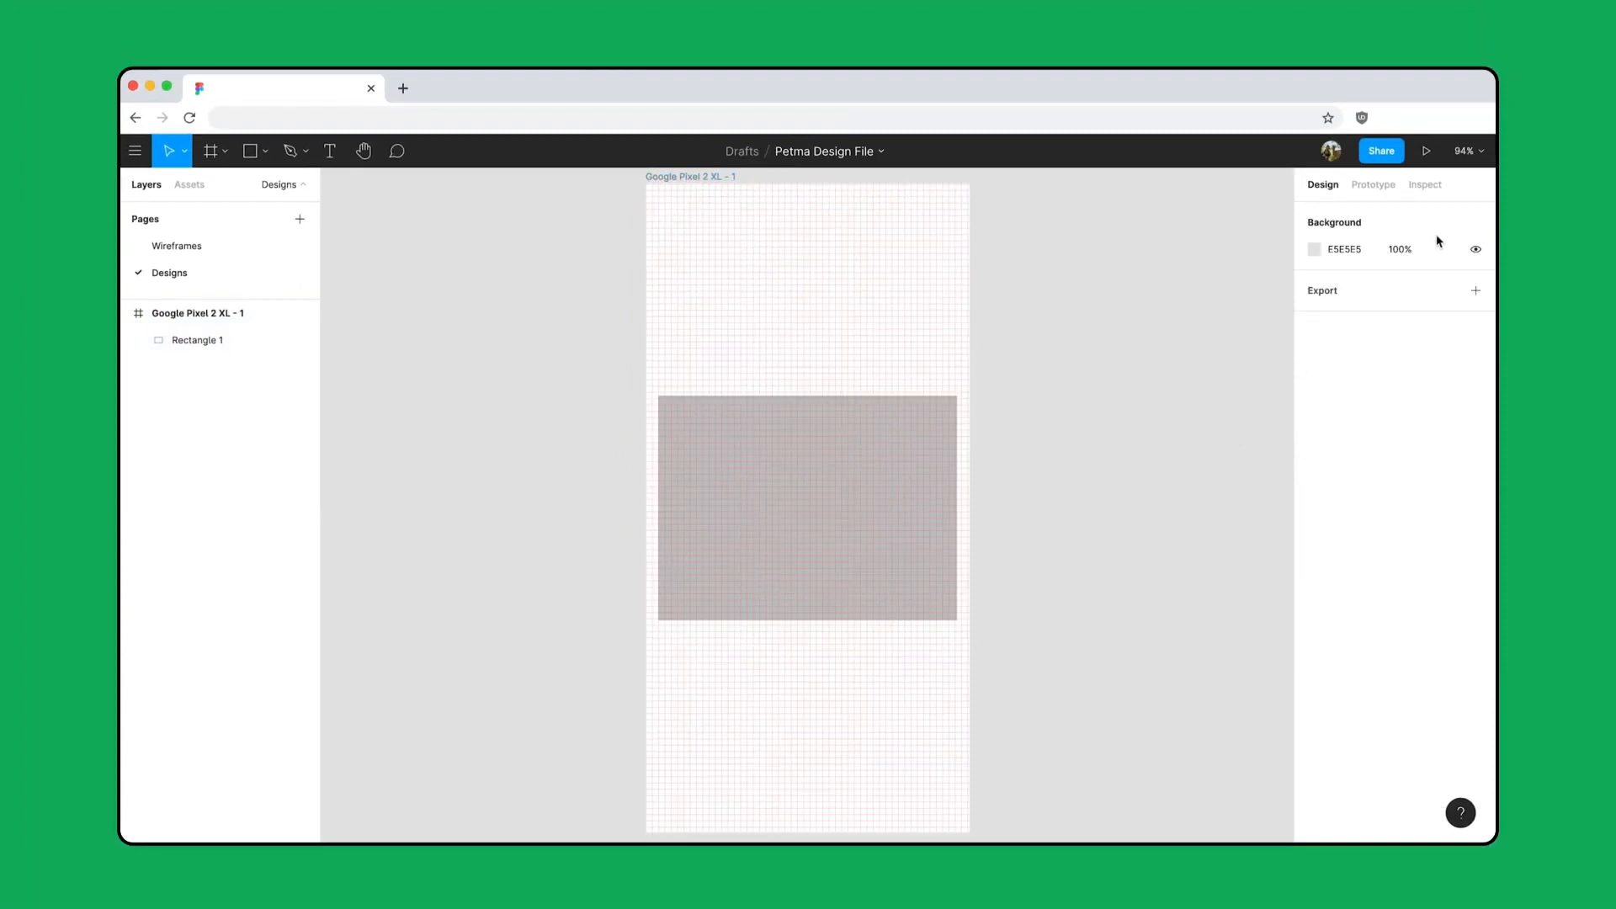
{"action": "left_click", "coordinate": [1484, 153]}
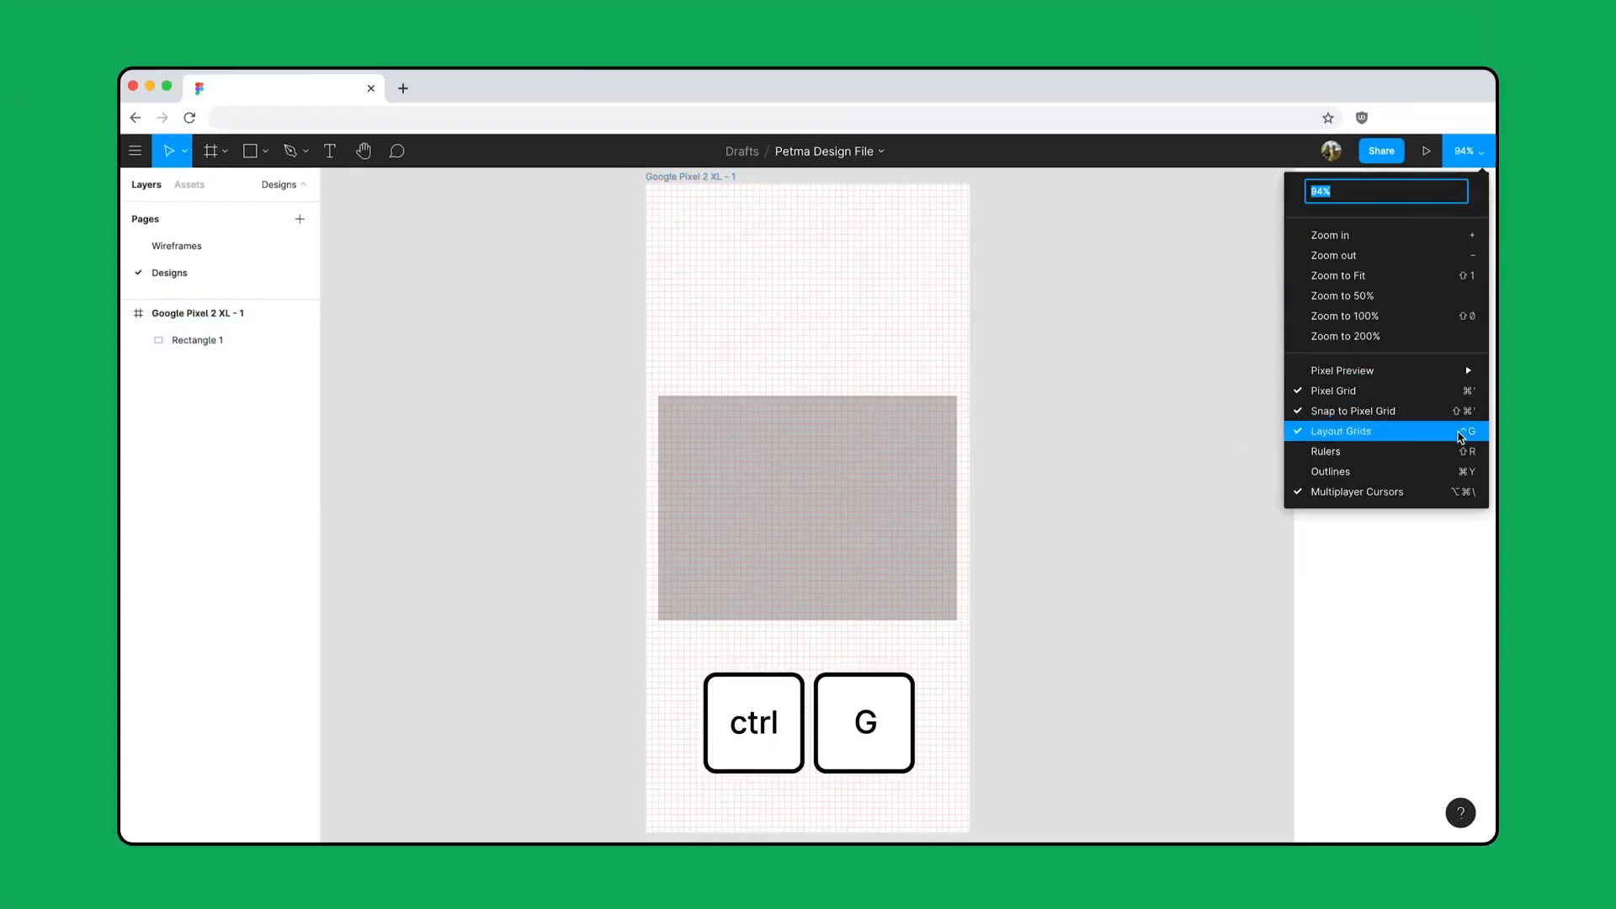
{"action": "left_click", "coordinate": [1460, 432]}
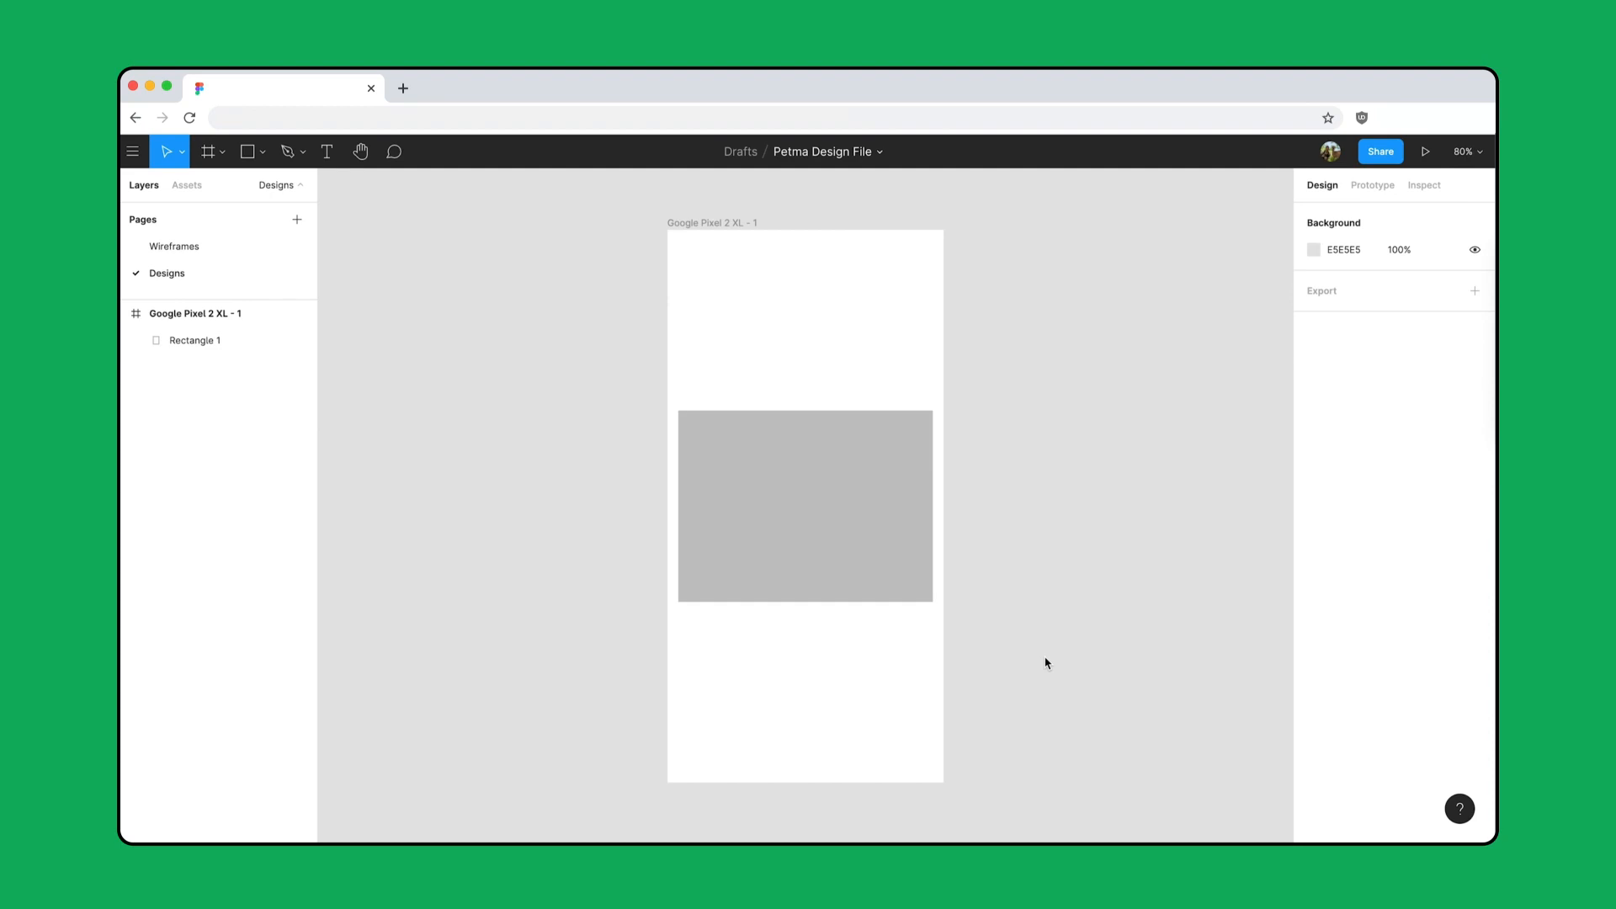
Step: Set the rectangle's corner radius to 8
{"action": "left_click", "coordinate": [899, 543]}
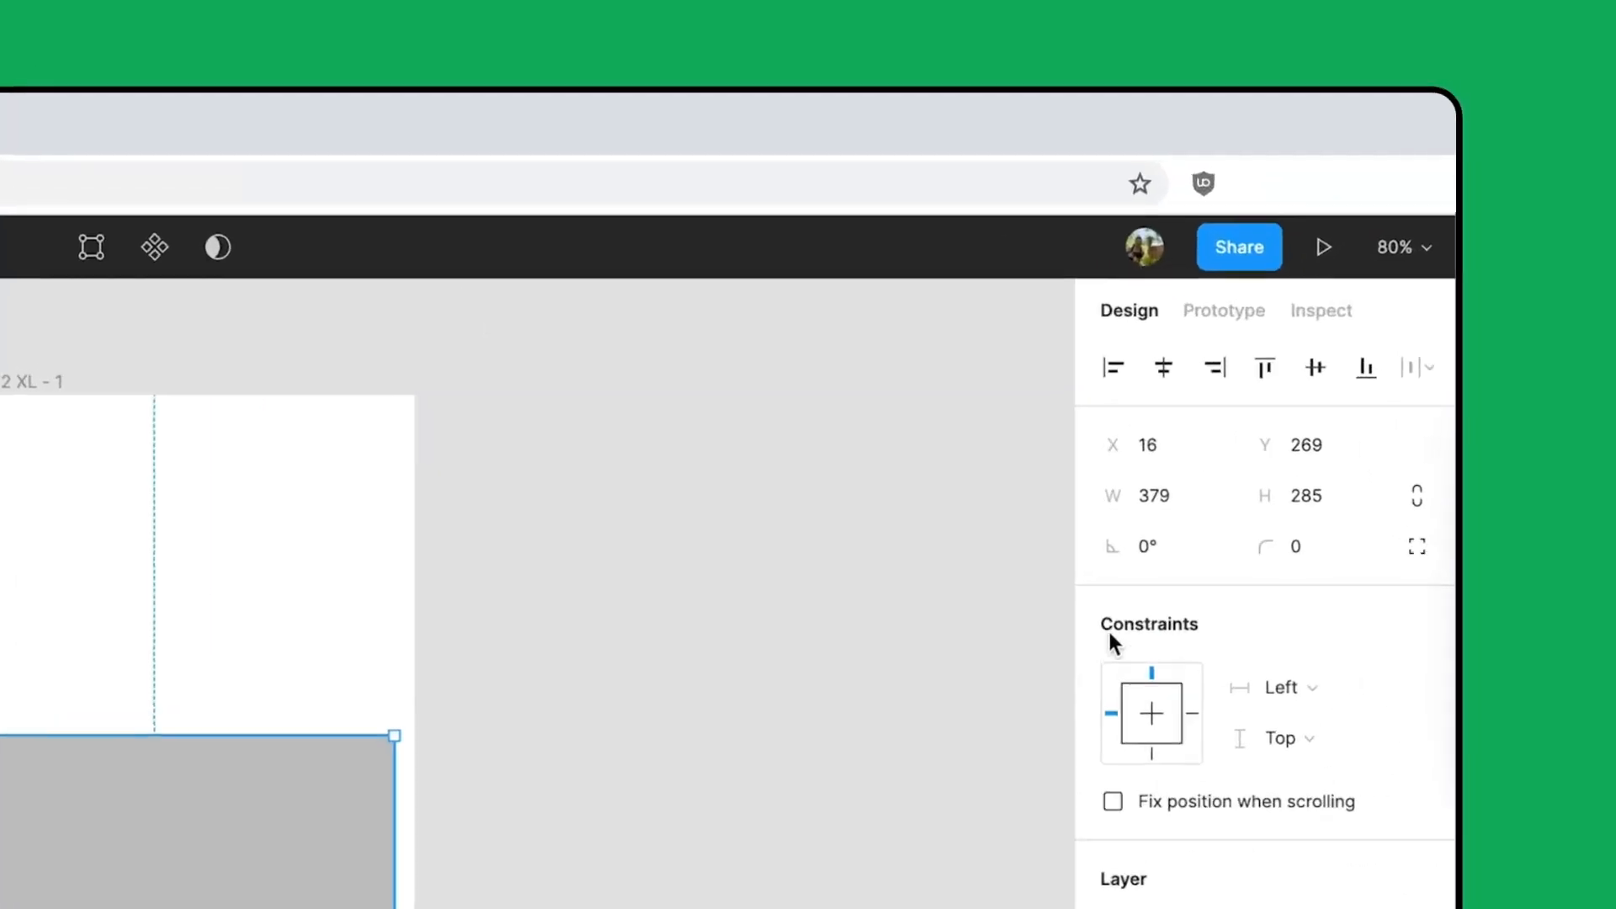
{"action": "left_click", "coordinate": [1299, 547]}
{"action": "type", "text": "8"}
{"action": "key", "text": "Return"}
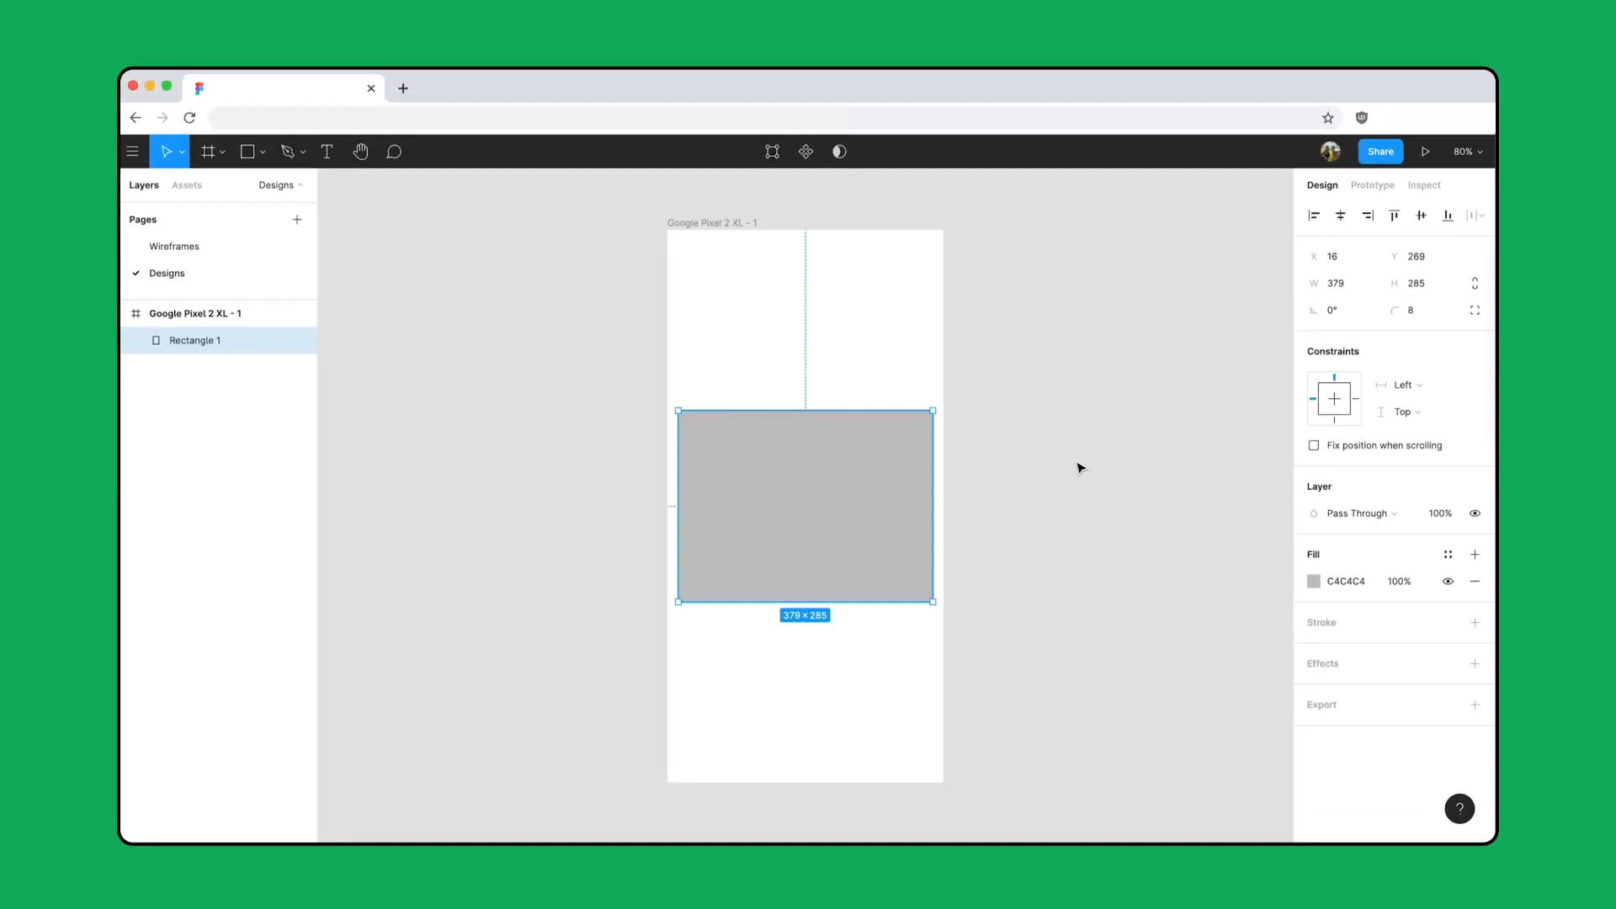
{"action": "left_click", "coordinate": [1080, 468]}
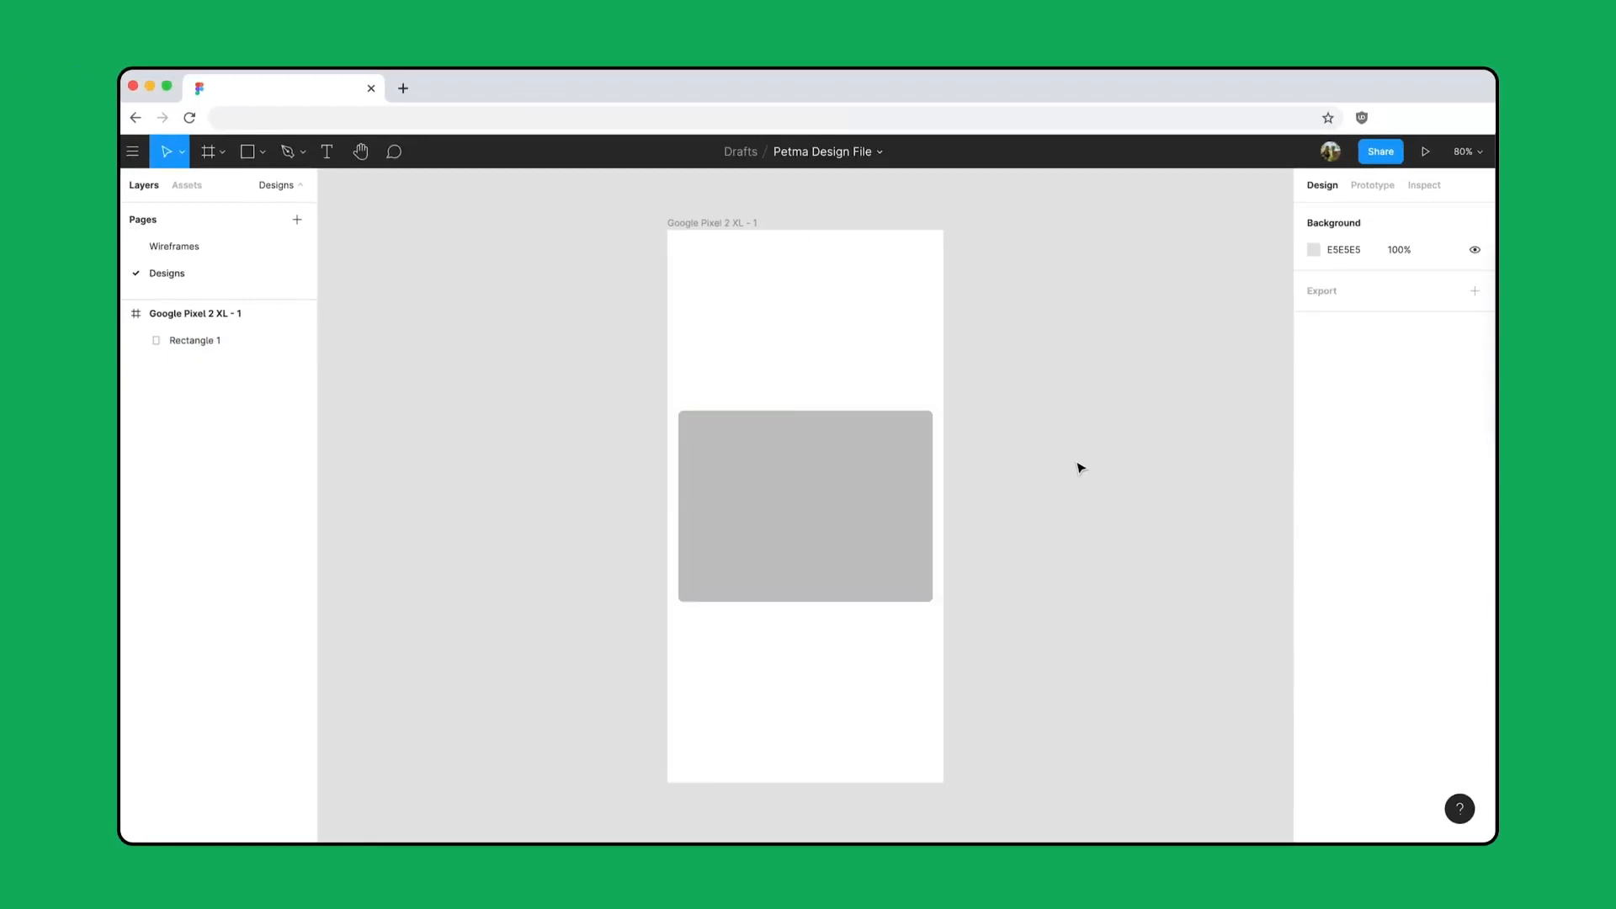
Step: Draw a circle about 40 × 40 above the rectangle near its left edge, and select both shapes
{"action": "key", "text": "o"}
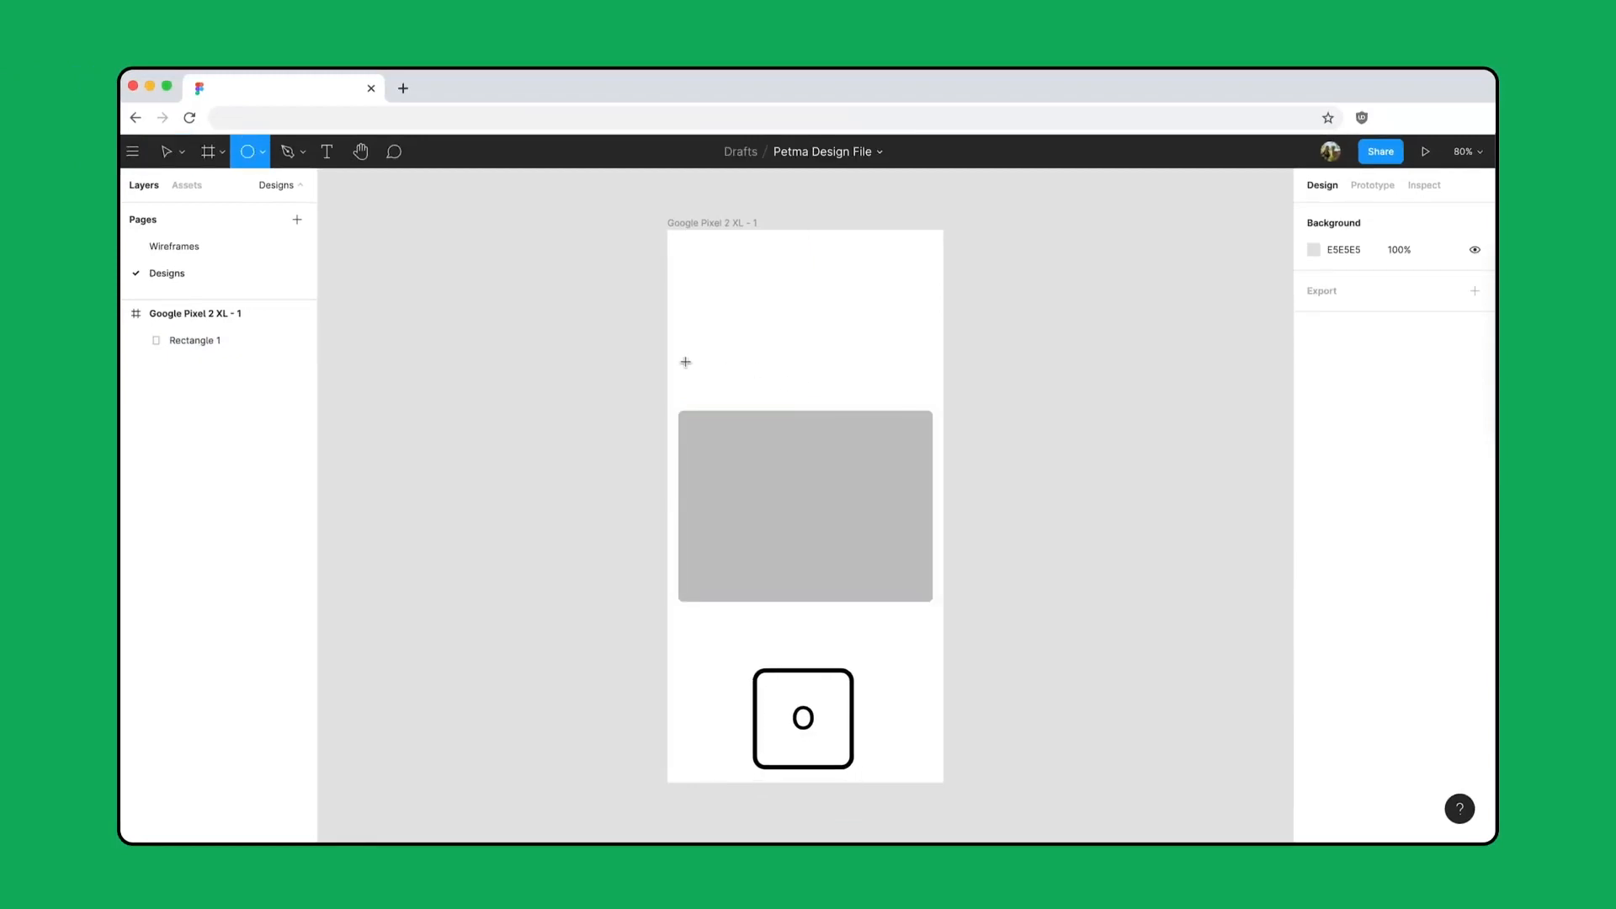
{"action": "key", "text": "shift"}
{"action": "left_click_drag", "start_coordinate": [685, 362], "coordinate": [829, 531]}
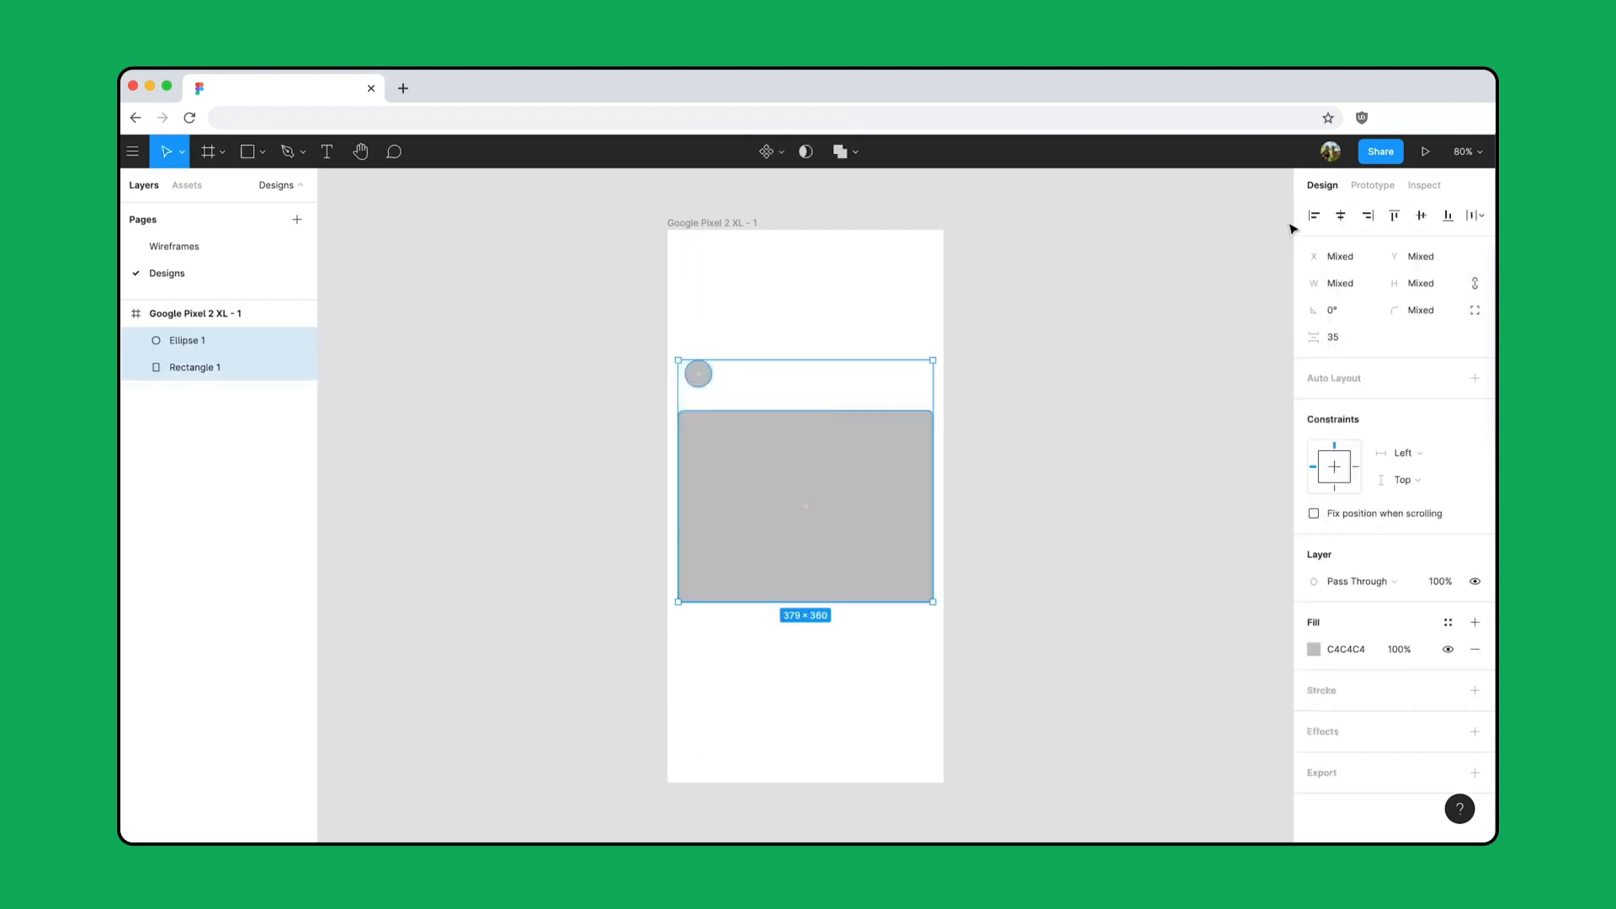
Step: Left-align the circle with the rectangle and move it down to 8 px above the rectangle's upper edge
{"action": "left_click", "coordinate": [1314, 215]}
{"action": "left_click", "coordinate": [717, 359]}
{"action": "left_click_drag", "start_coordinate": [697, 371], "coordinate": [697, 389]}
{"action": "key", "text": "alt"}
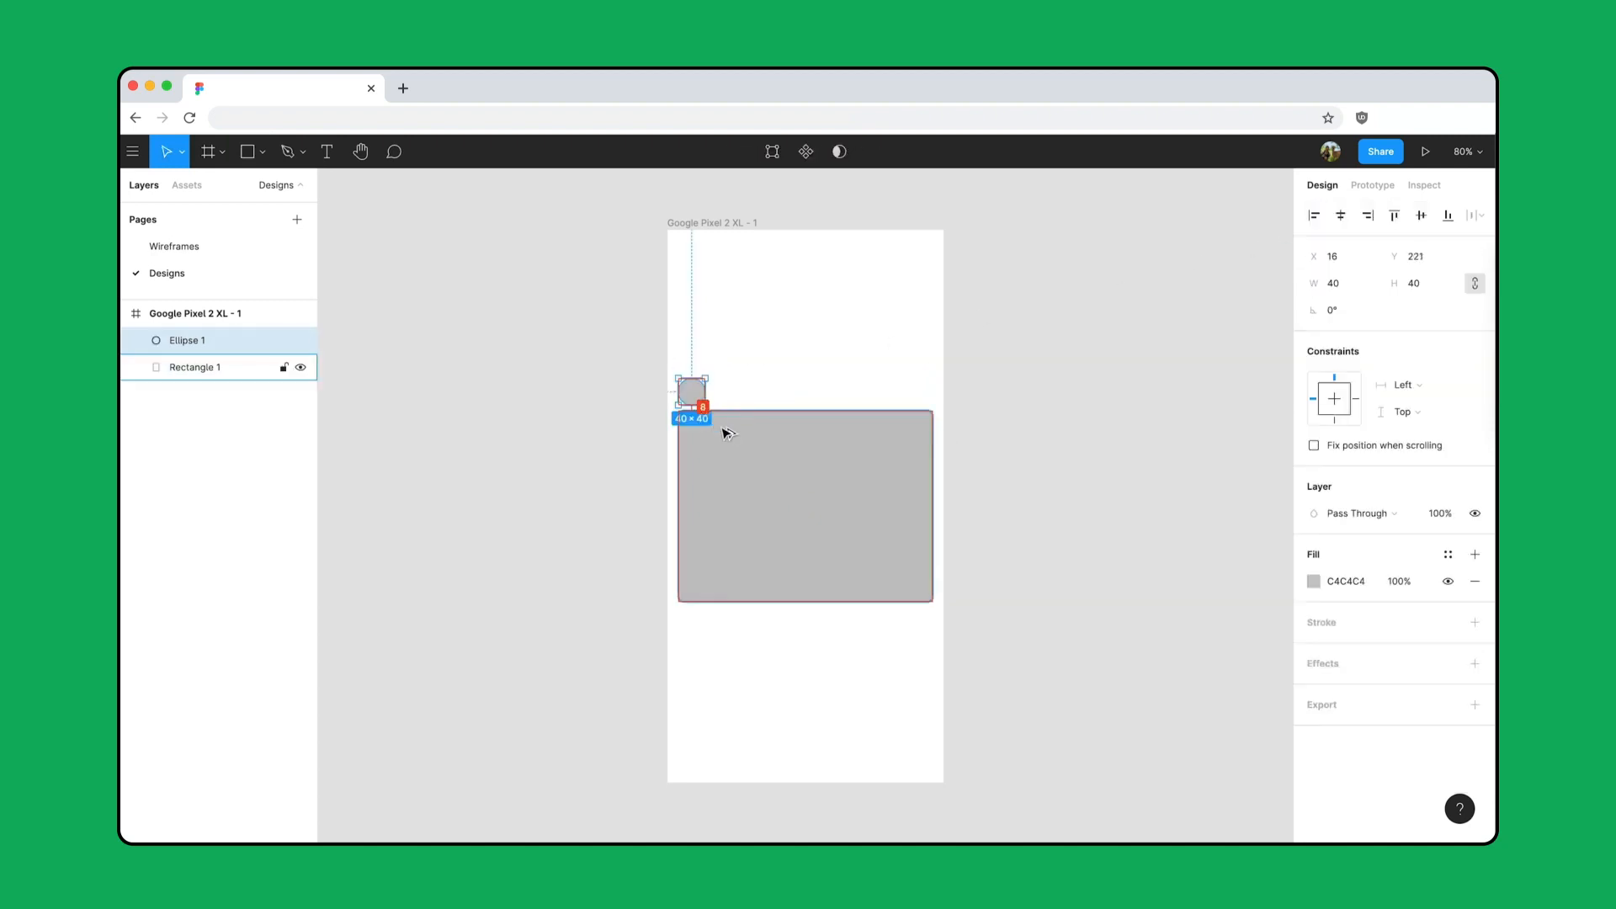
{"action": "left_click", "coordinate": [754, 392]}
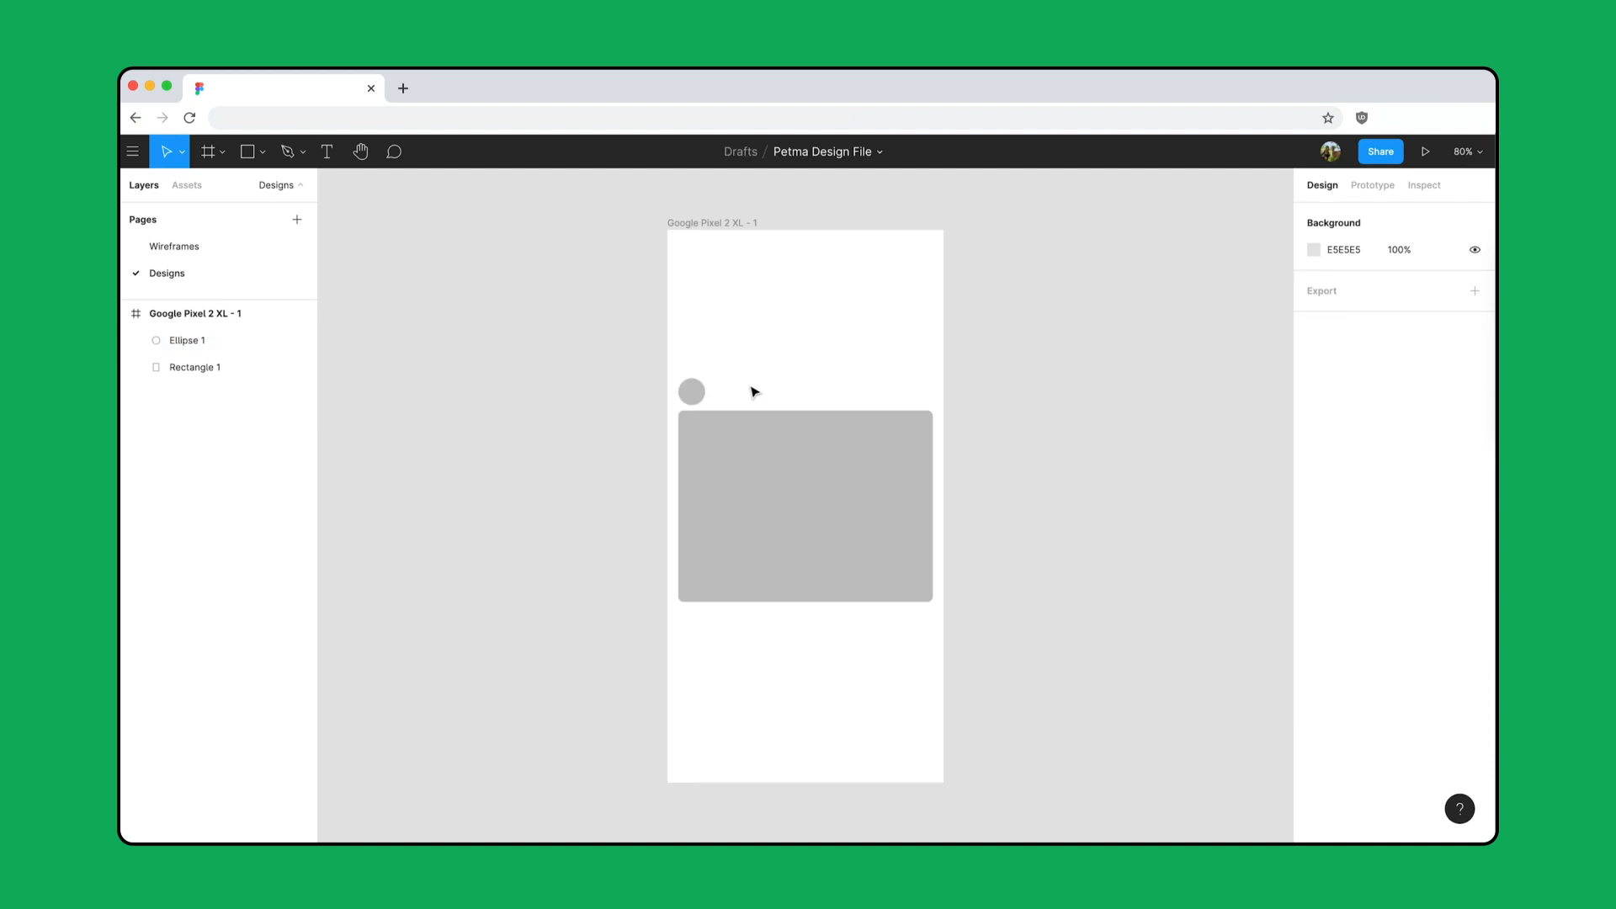
Step: Place 2-Post-placeholder.png into the rectangle and 1-Avatar-placeholder.png into the circle as image fills
{"action": "key", "text": "super+shift+k"}
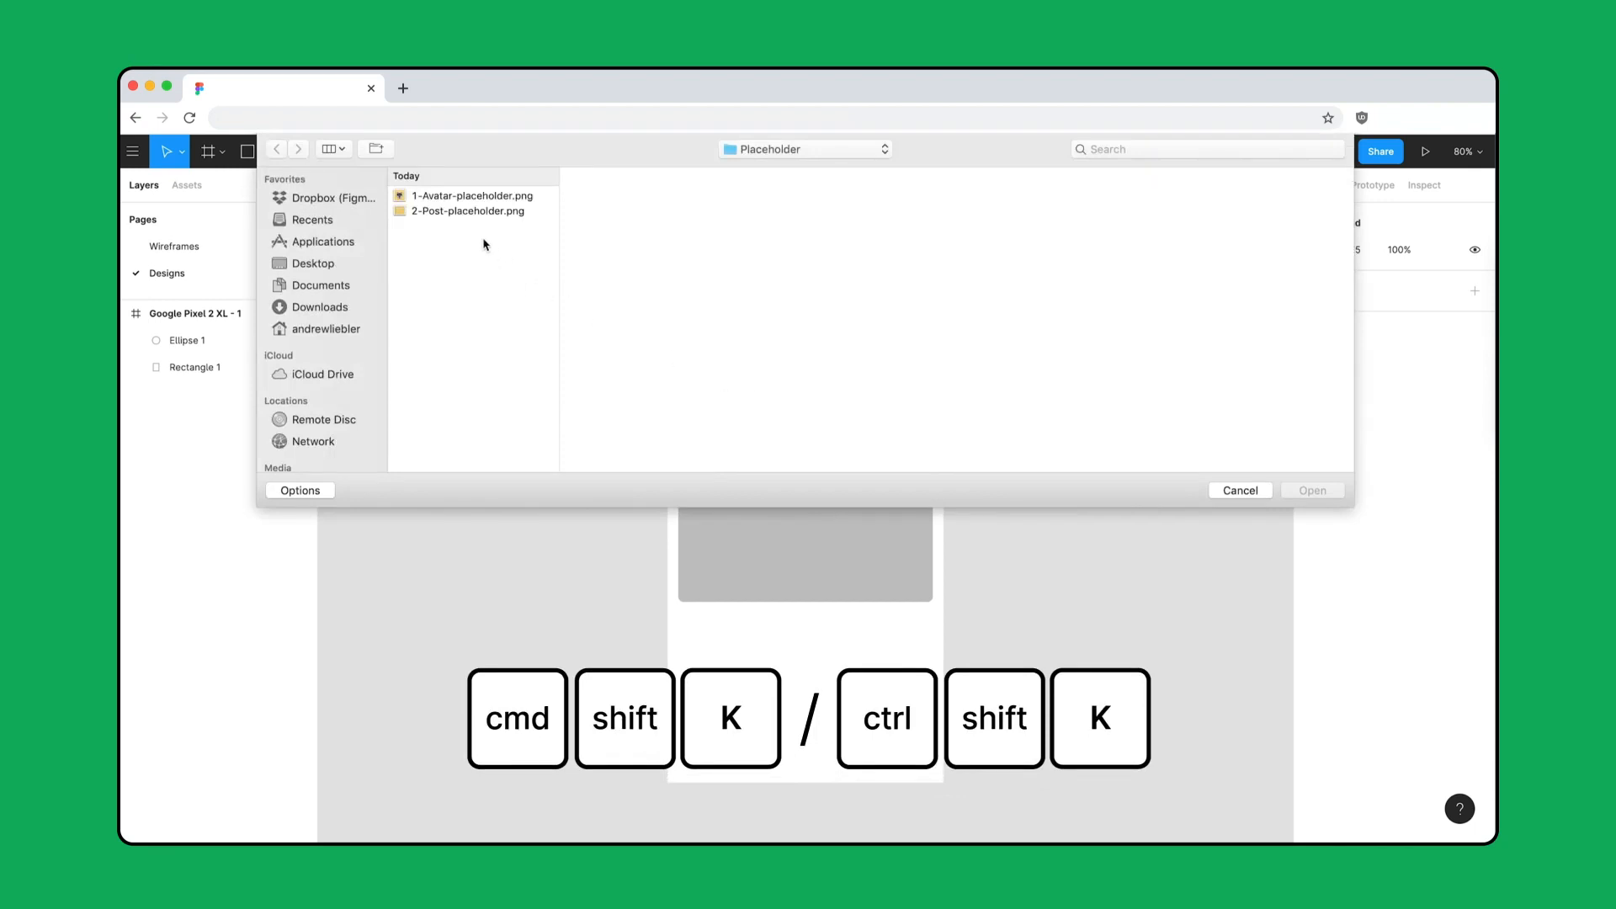
{"action": "left_click", "coordinate": [488, 212]}
{"action": "left_click", "coordinate": [487, 196], "text": "shift"}
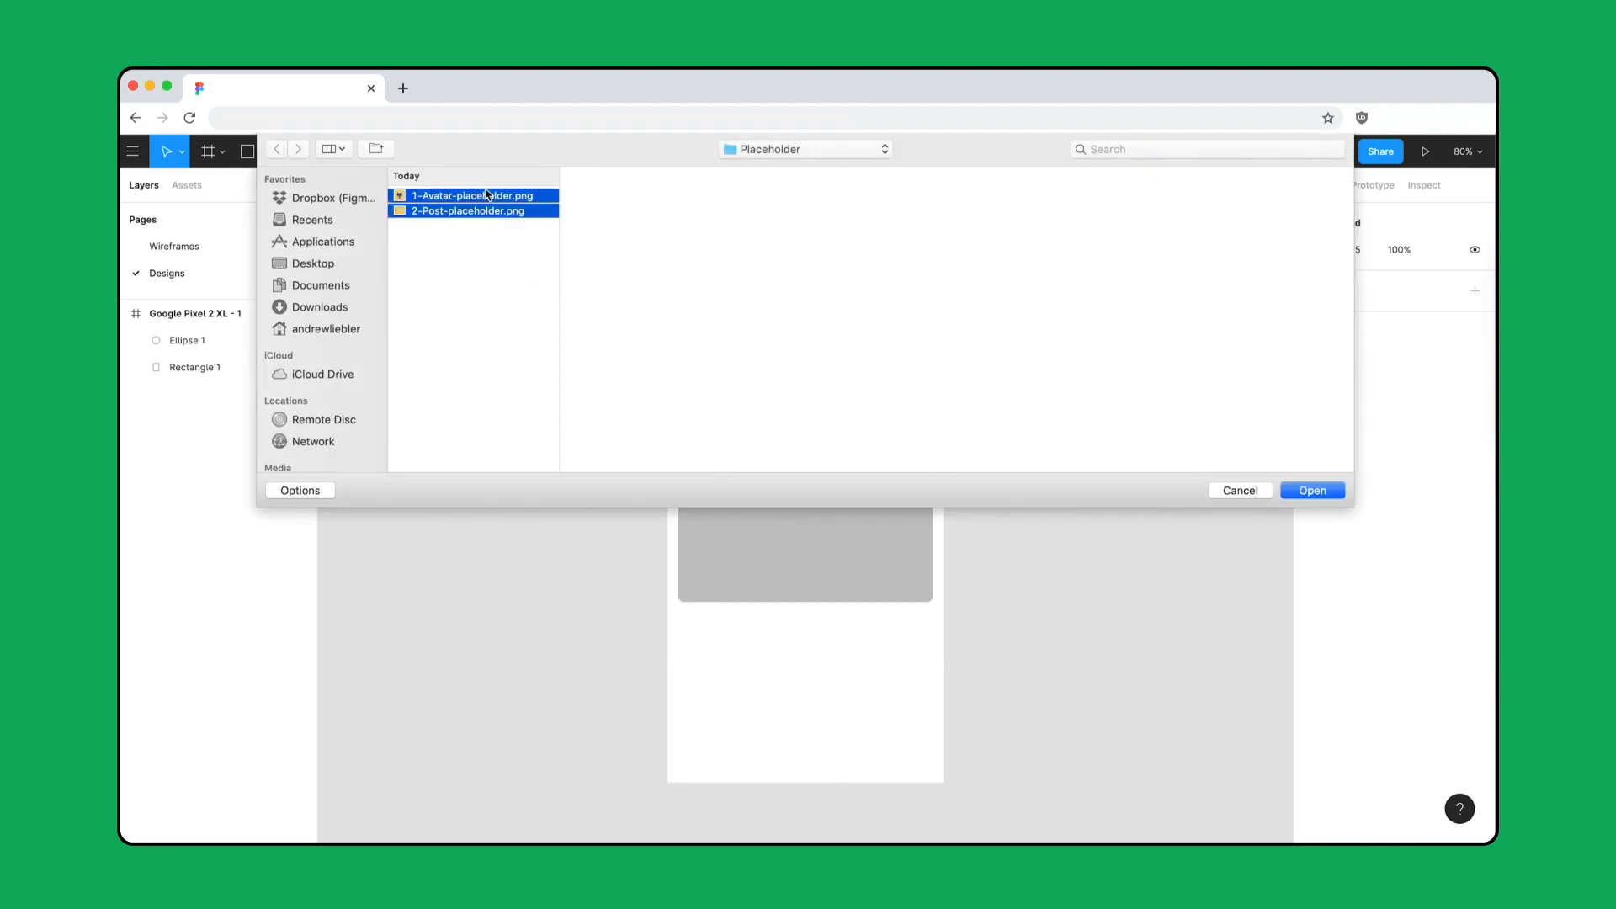
{"action": "left_click", "coordinate": [1296, 492]}
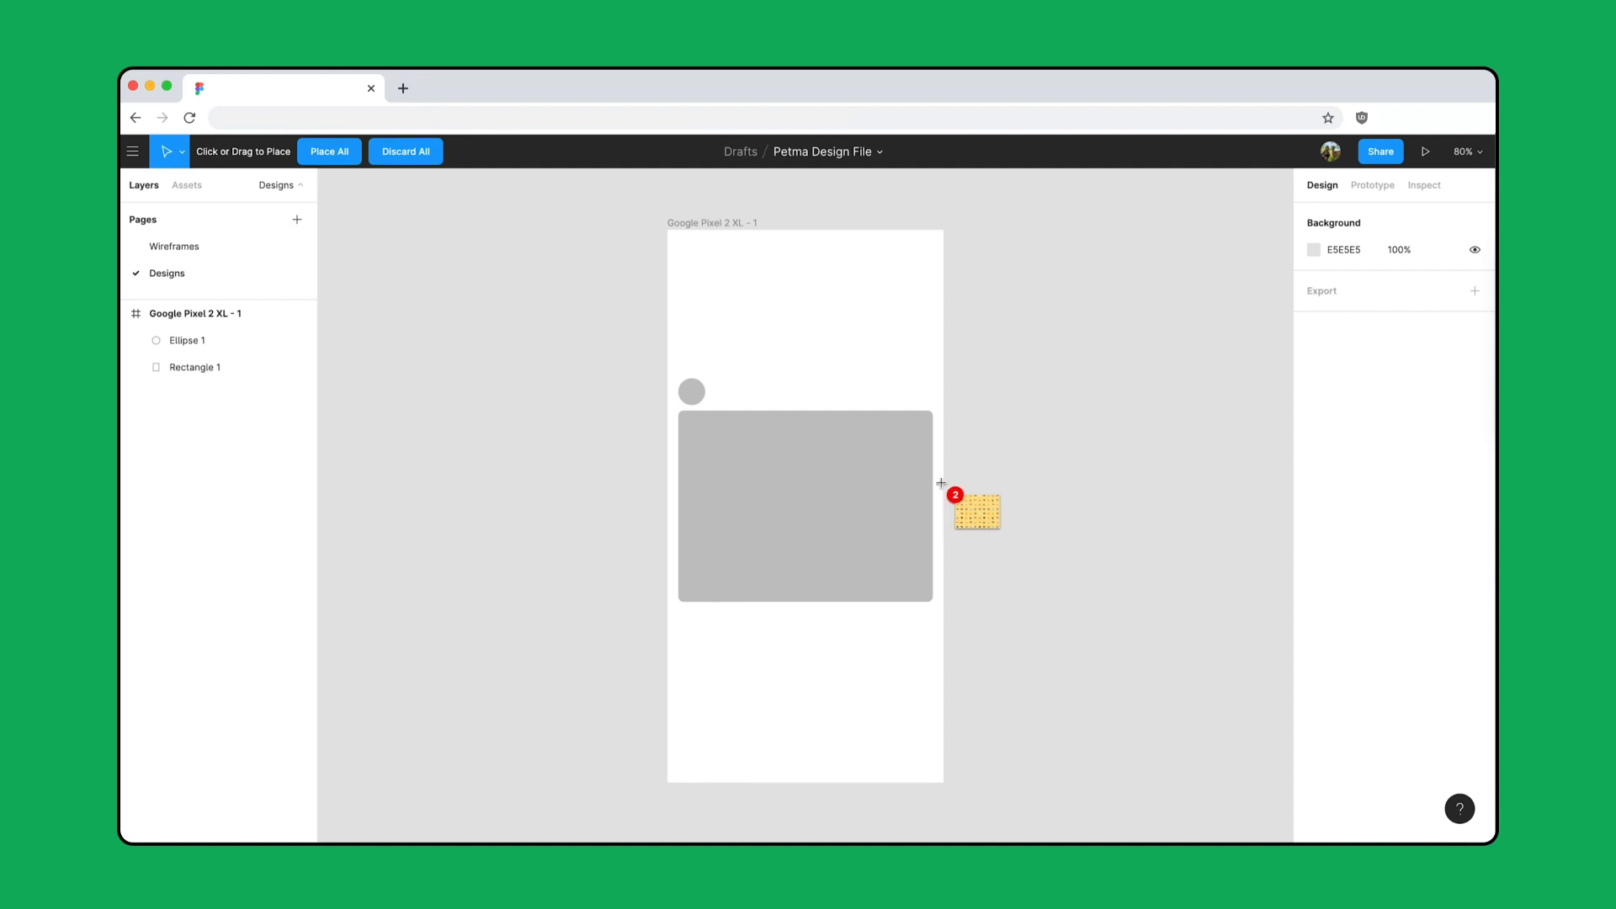
{"action": "left_click", "coordinate": [870, 495]}
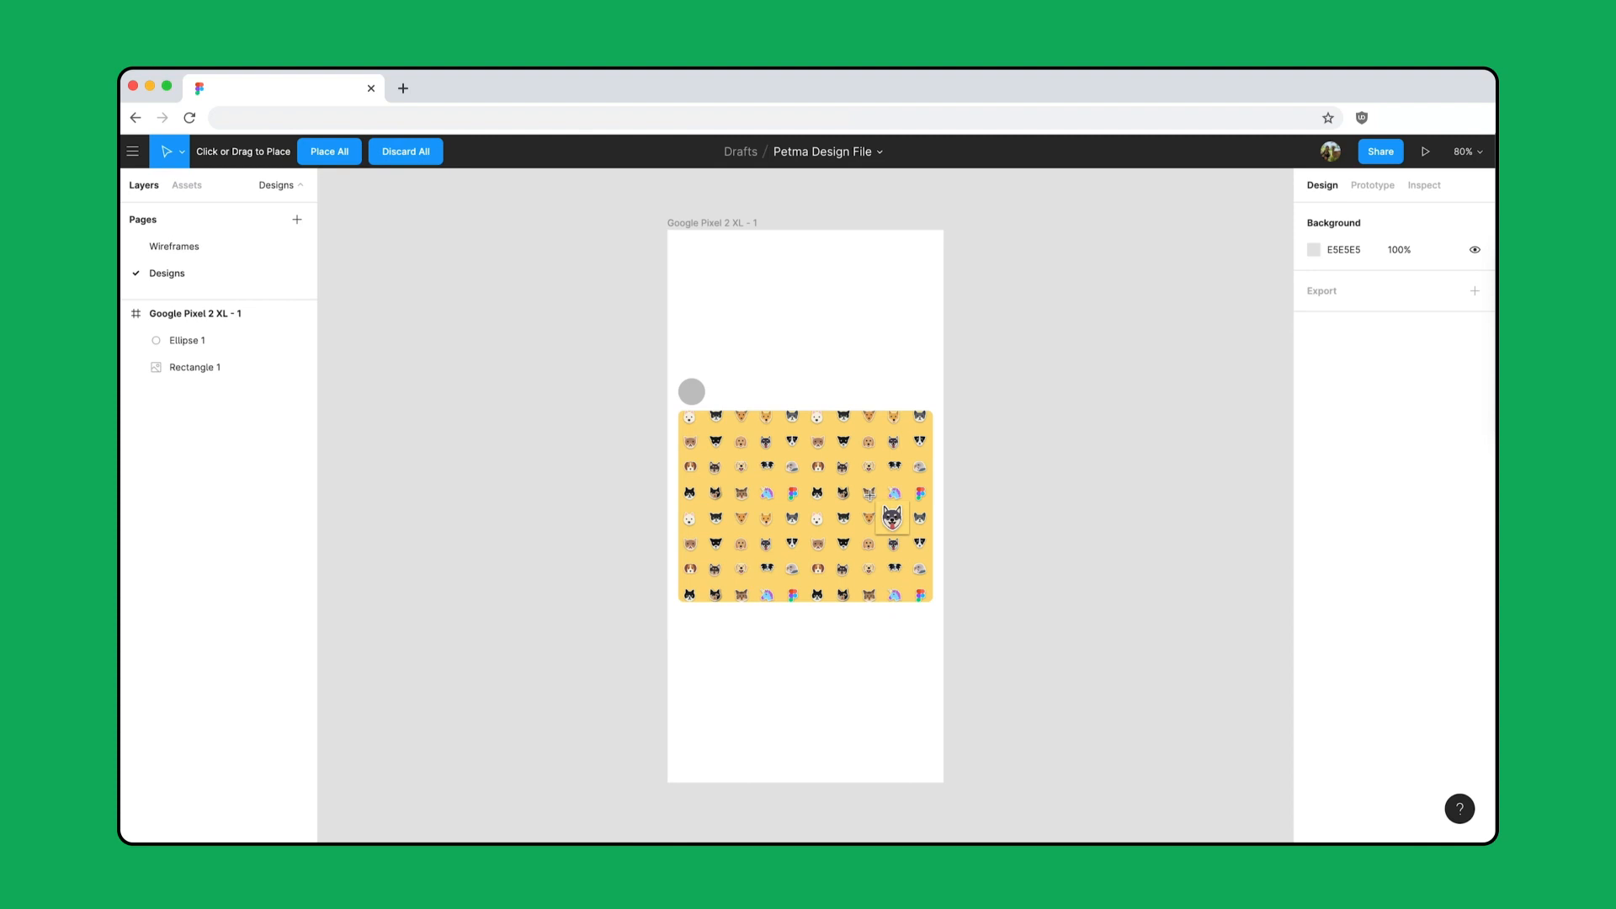
{"action": "left_click", "coordinate": [695, 386]}
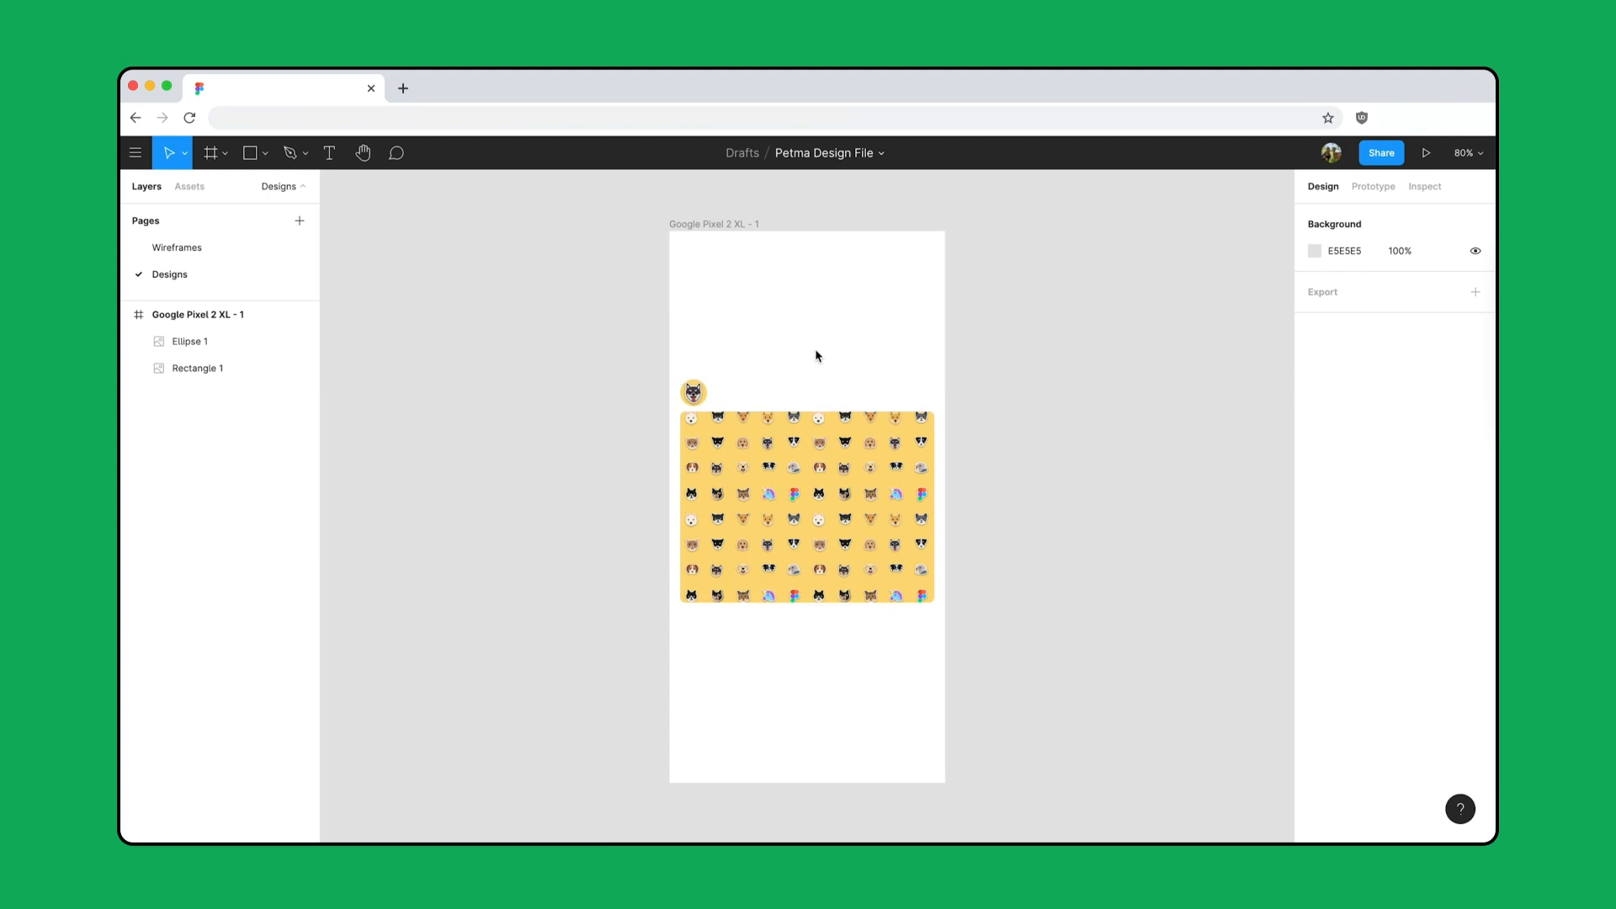
Step: Add the text "Name" beside the circular avatar
{"action": "key", "text": "t"}
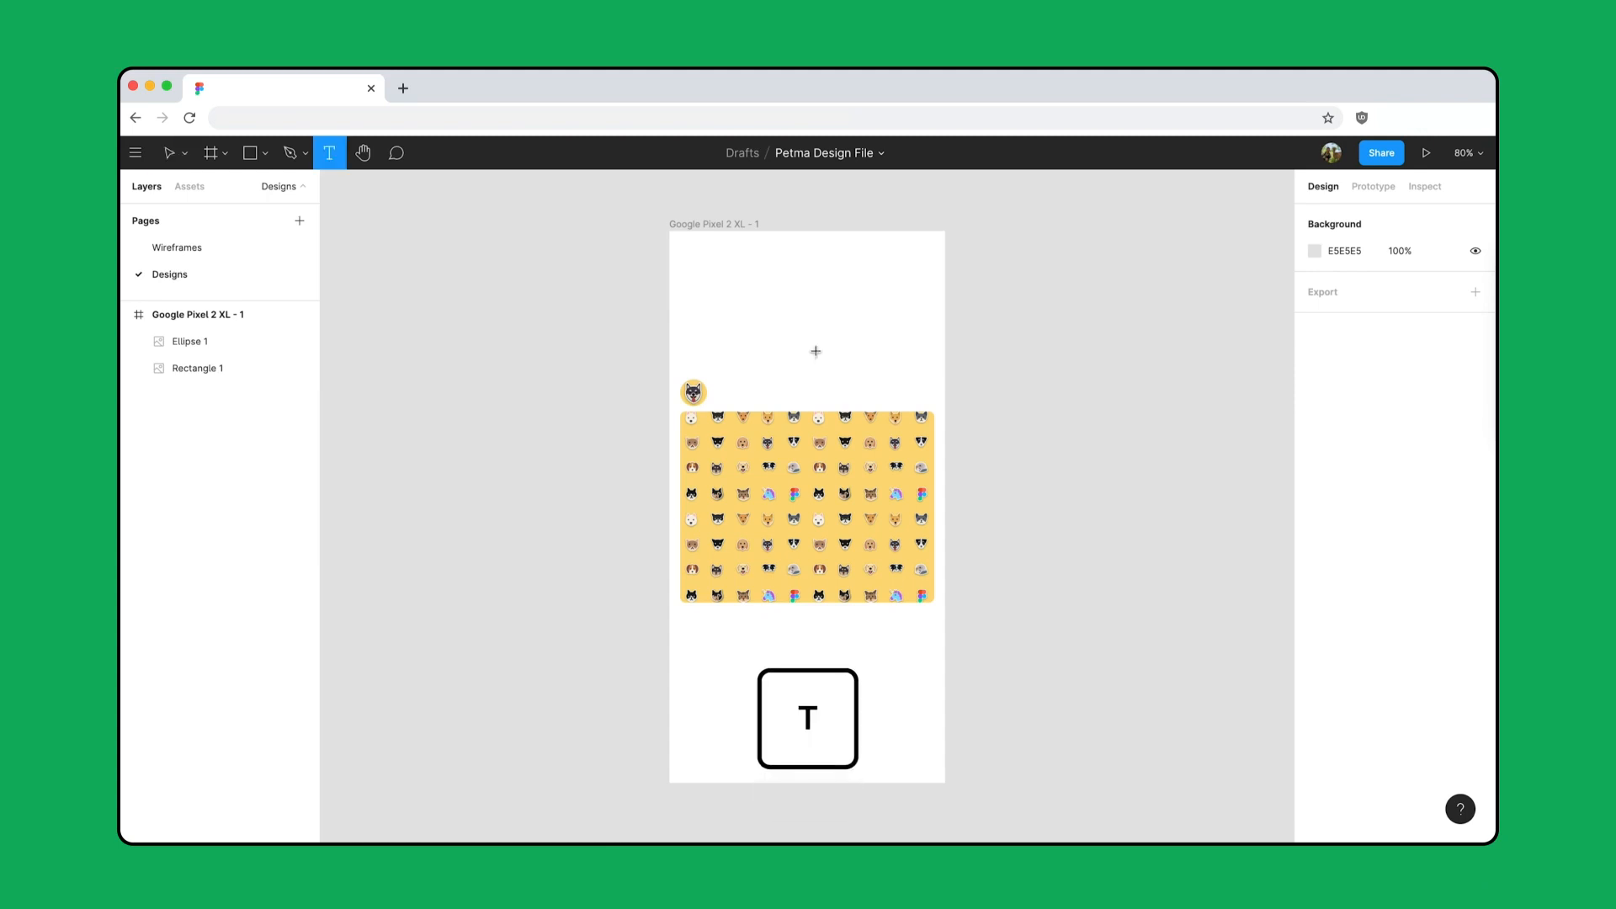
{"action": "left_click", "coordinate": [722, 391]}
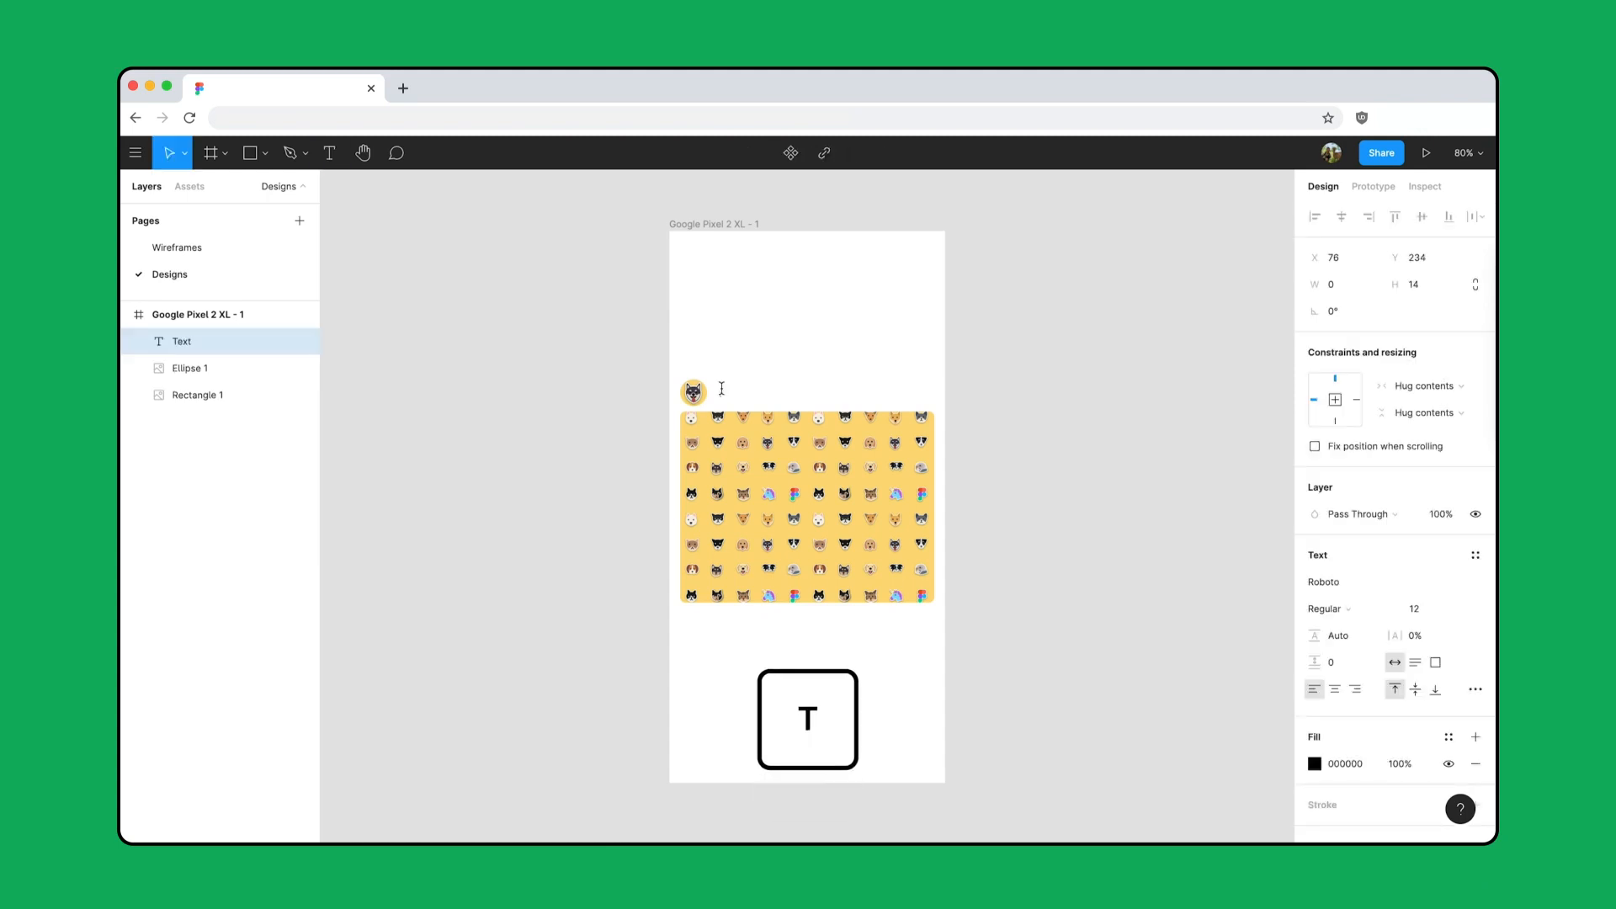
{"action": "type", "text": "Name"}
{"action": "key", "text": "Escape"}
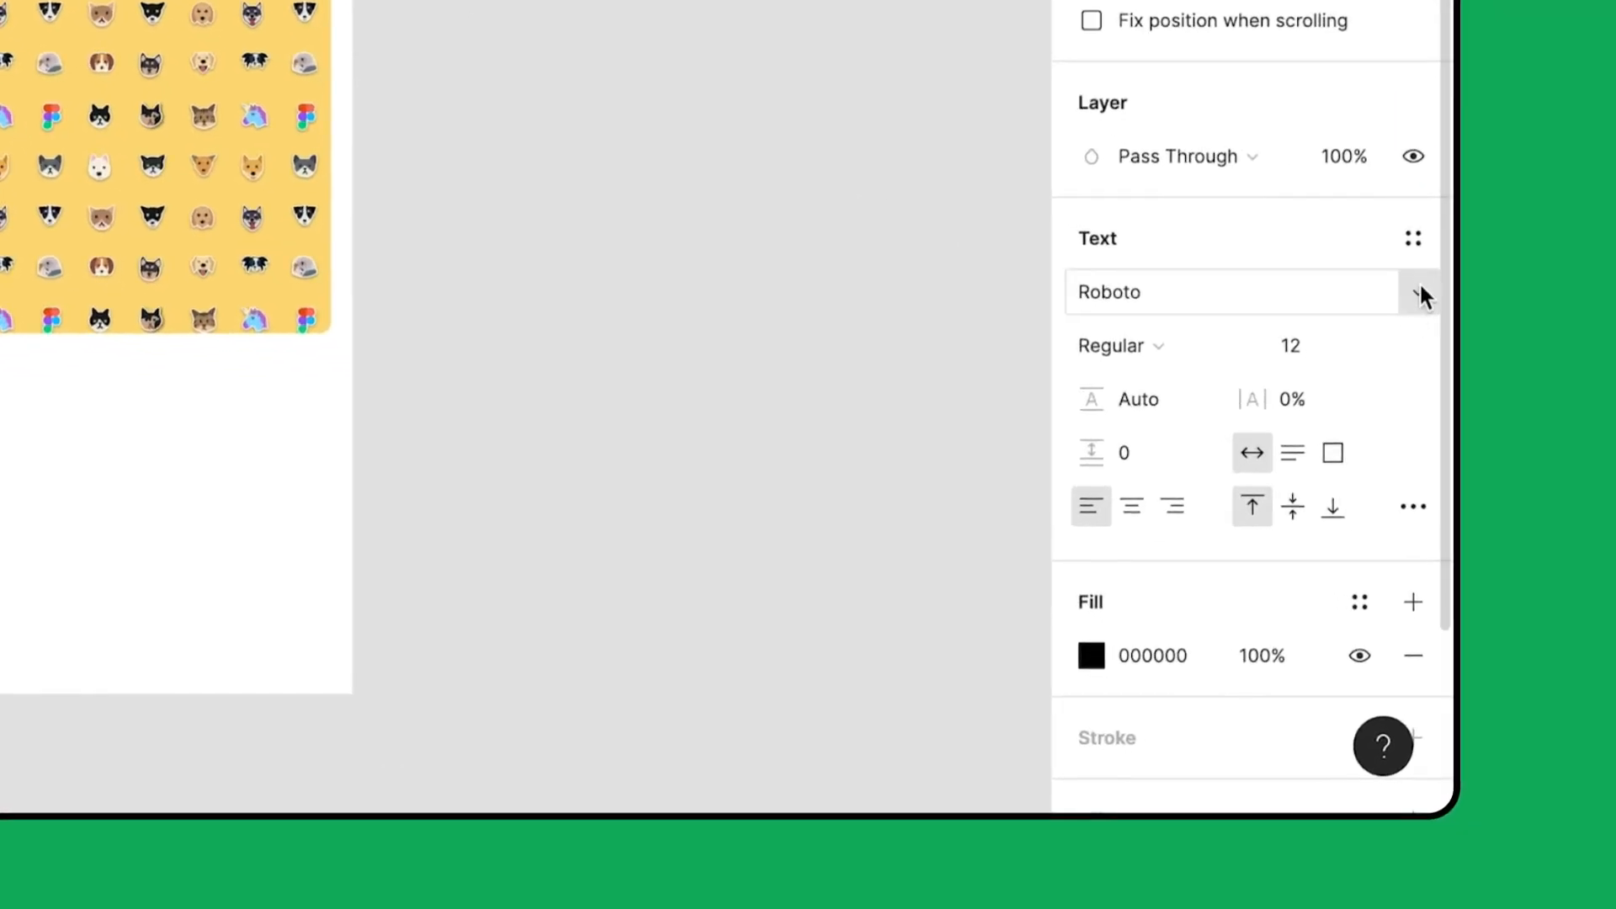
Step: Change the "Name" text's font to Rubik and its size to 16
{"action": "left_click", "coordinate": [1420, 293]}
{"action": "scroll", "coordinate": [1421, 295], "scroll_direction": "down", "scroll_amount": 6}
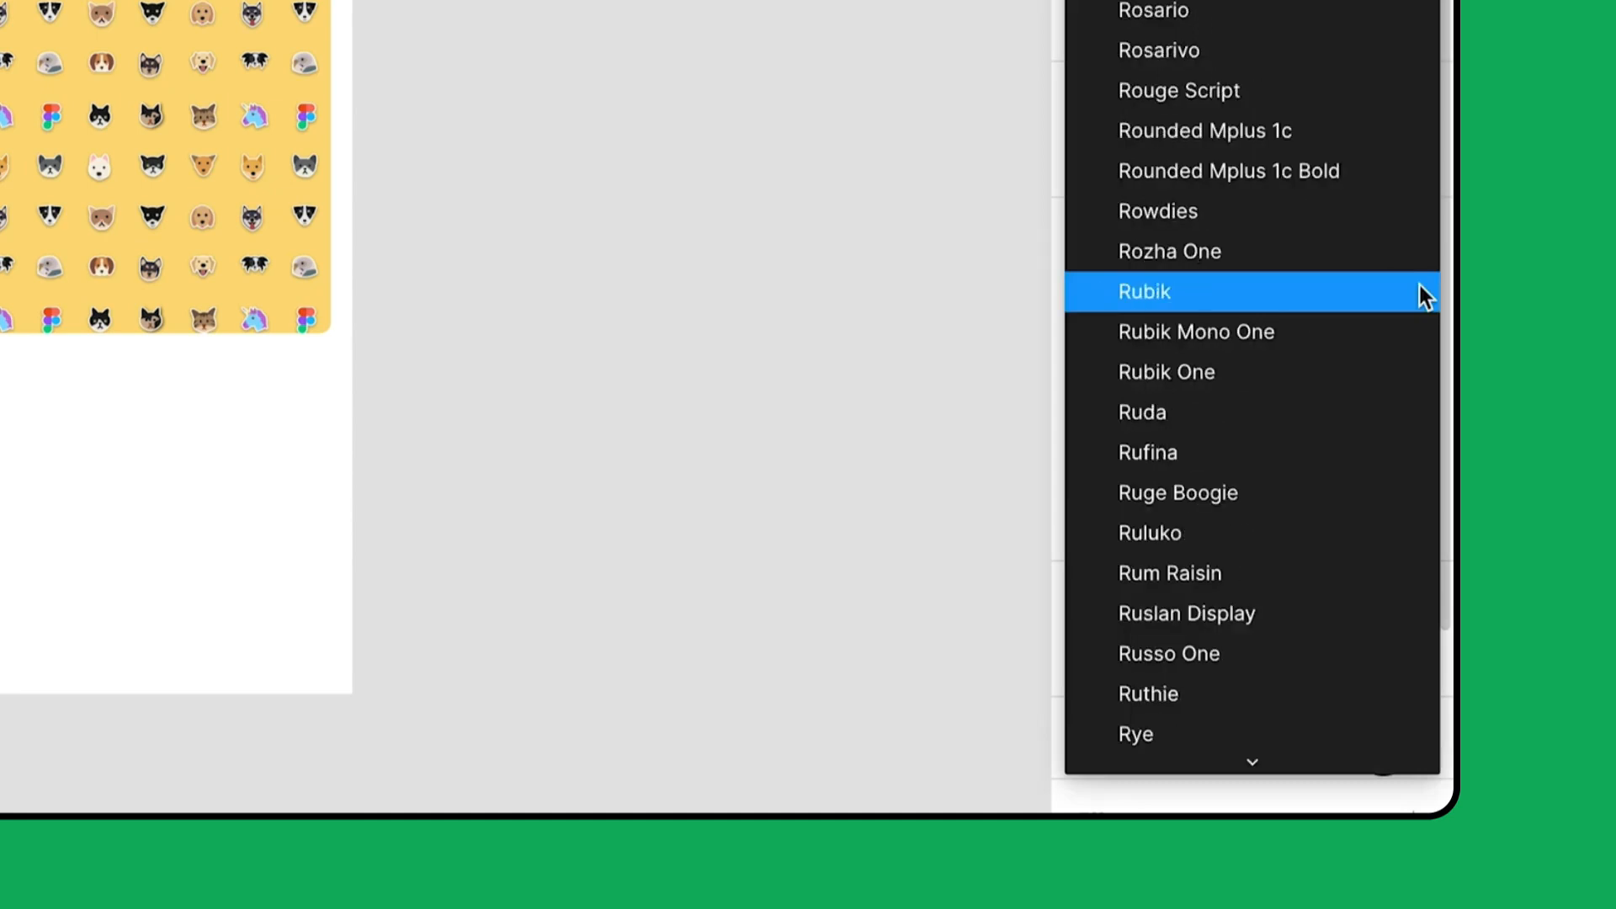
{"action": "left_click", "coordinate": [1419, 292]}
{"action": "left_click", "coordinate": [1337, 346]}
{"action": "type", "text": "16"}
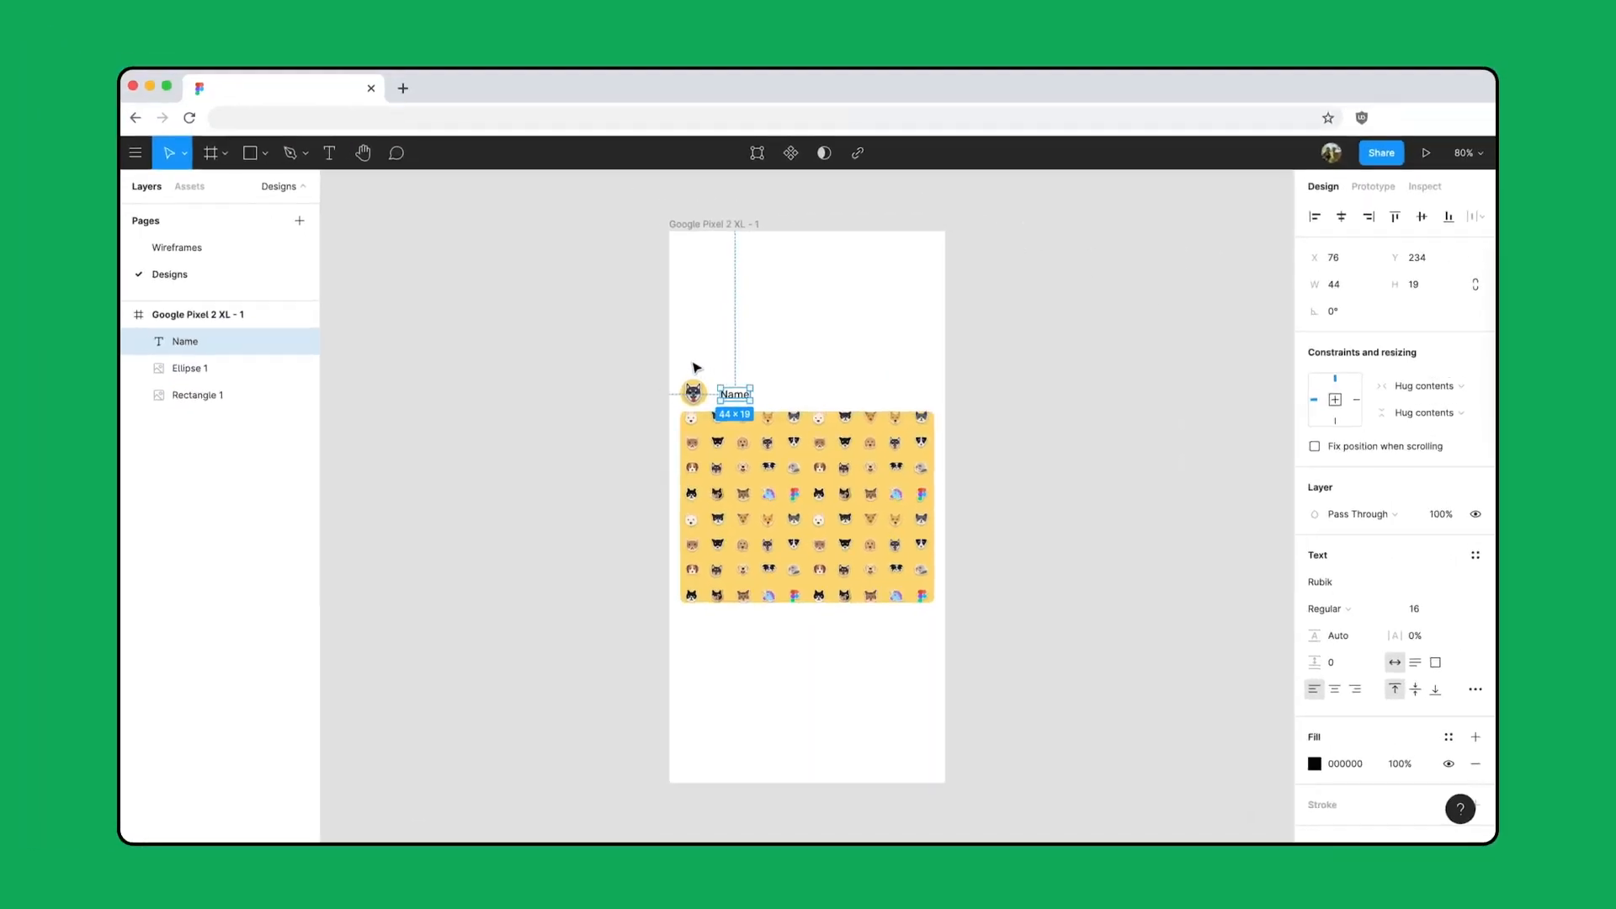
Step: Align the "Name" text with the avatar's vertical center and move it closer to the avatar, at X 72
{"action": "left_click", "coordinate": [688, 366]}
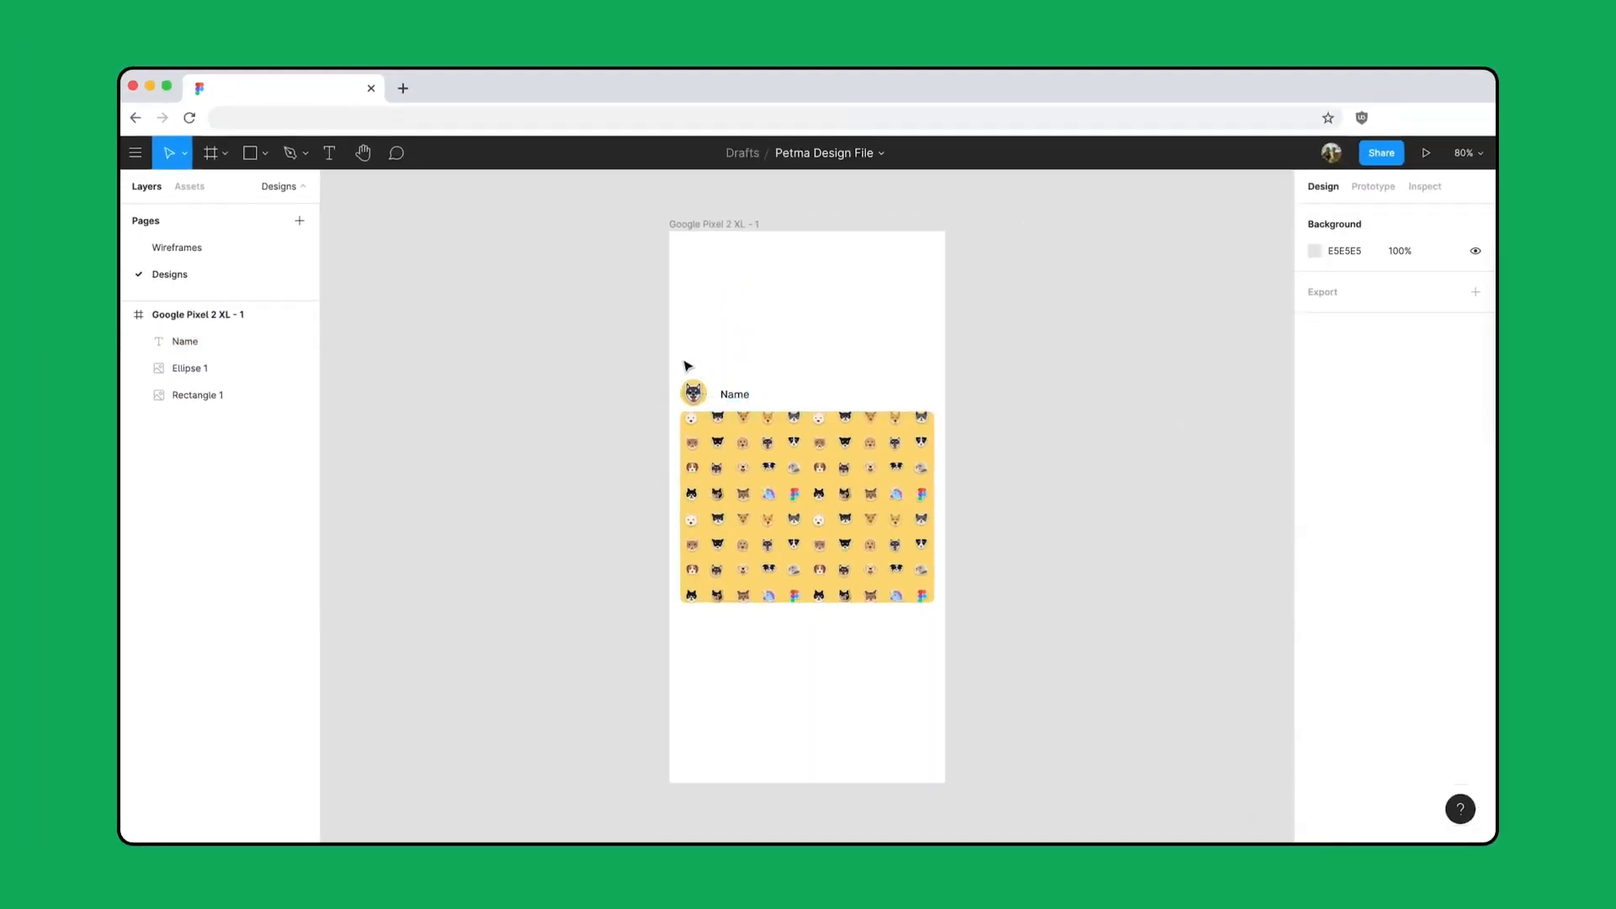
{"action": "left_click_drag", "start_coordinate": [688, 366], "coordinate": [735, 401]}
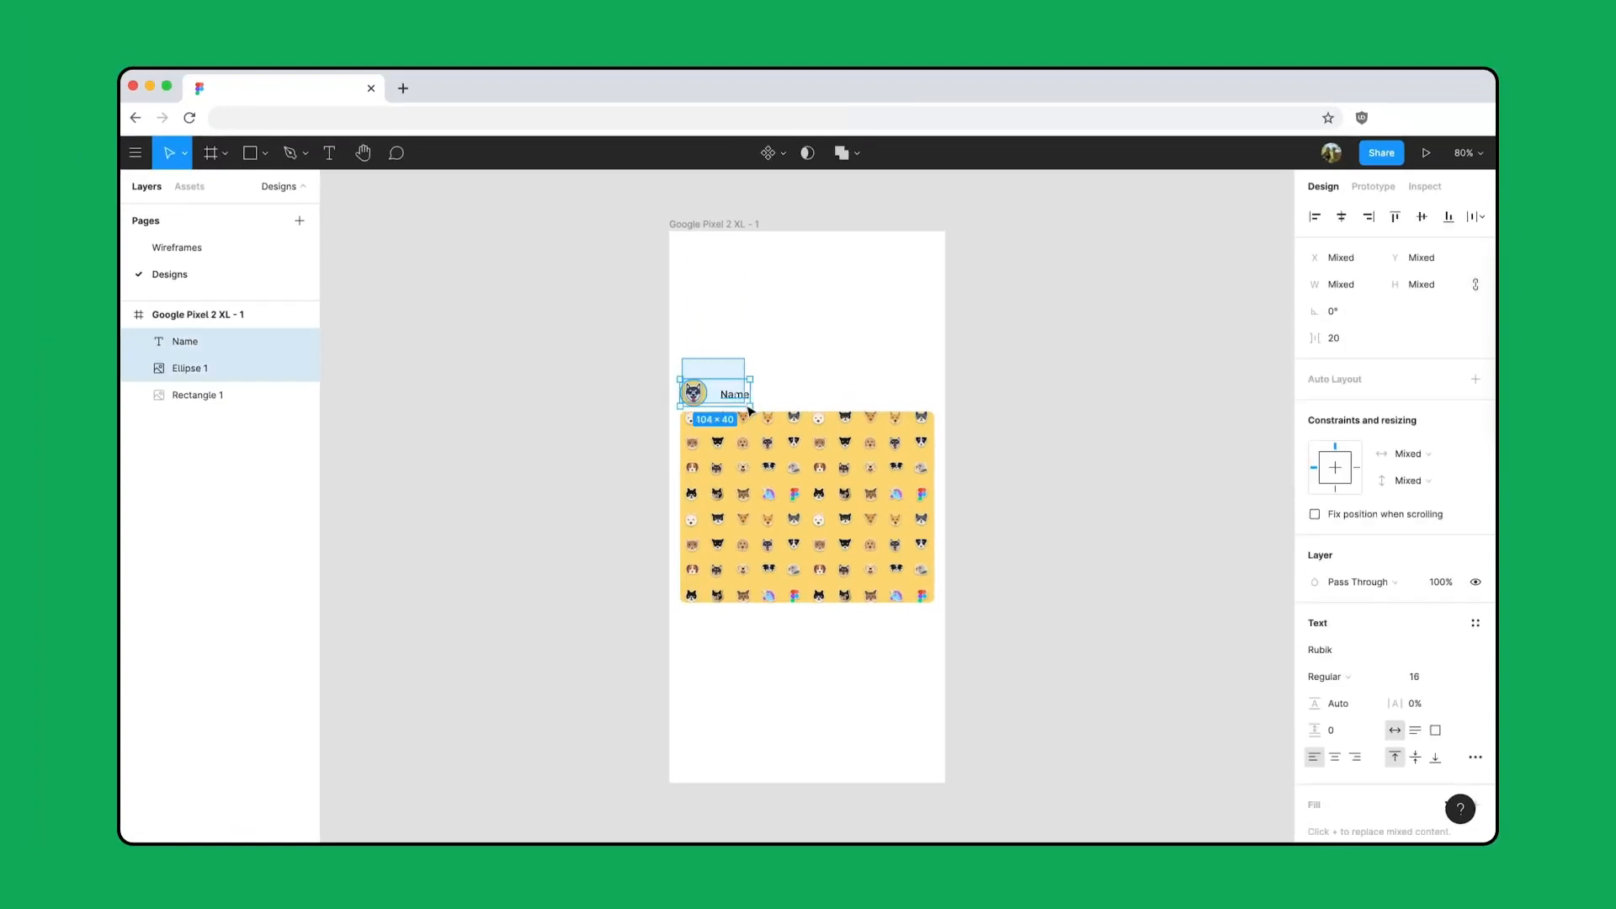
{"action": "left_click", "coordinate": [1423, 217]}
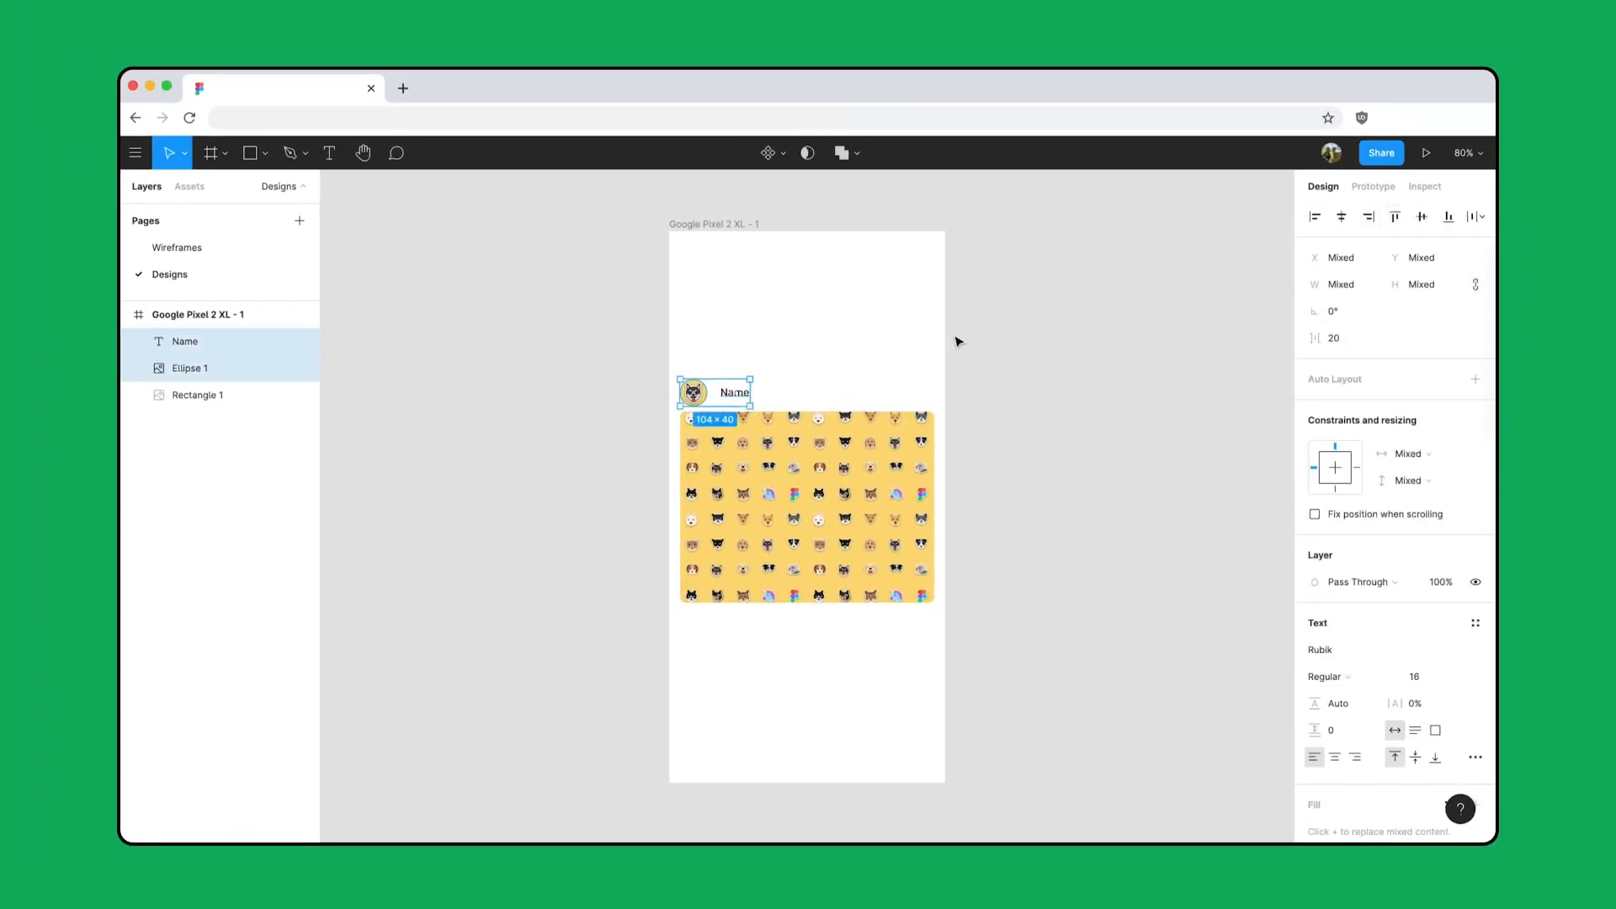
{"action": "left_click", "coordinate": [780, 381]}
{"action": "left_click", "coordinate": [734, 392]}
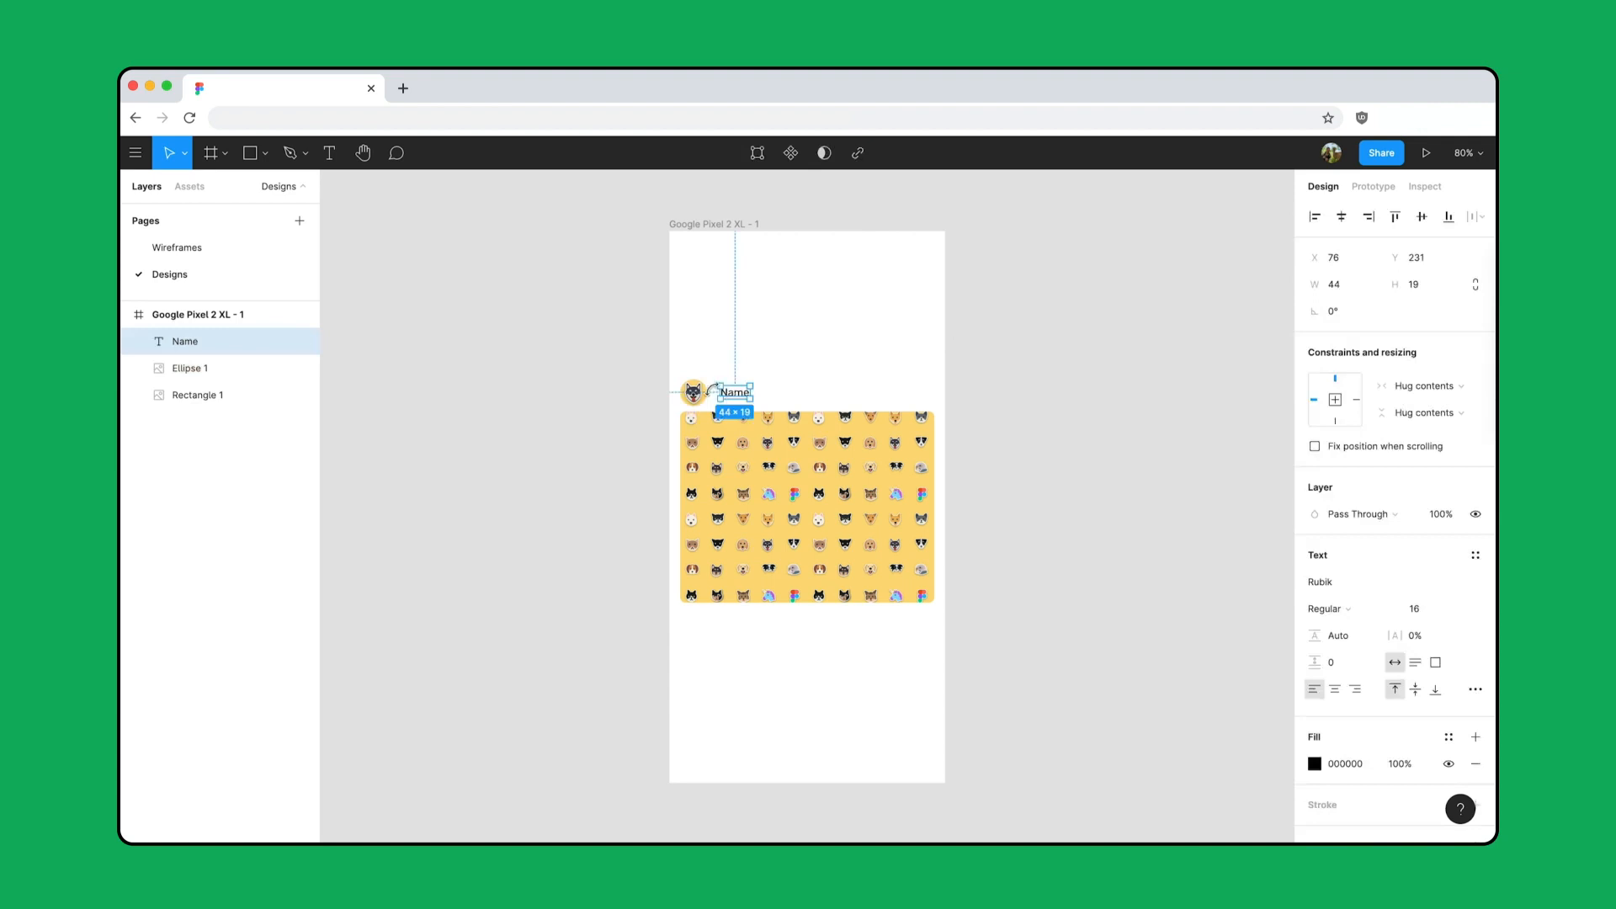
{"action": "left_click", "coordinate": [774, 373]}
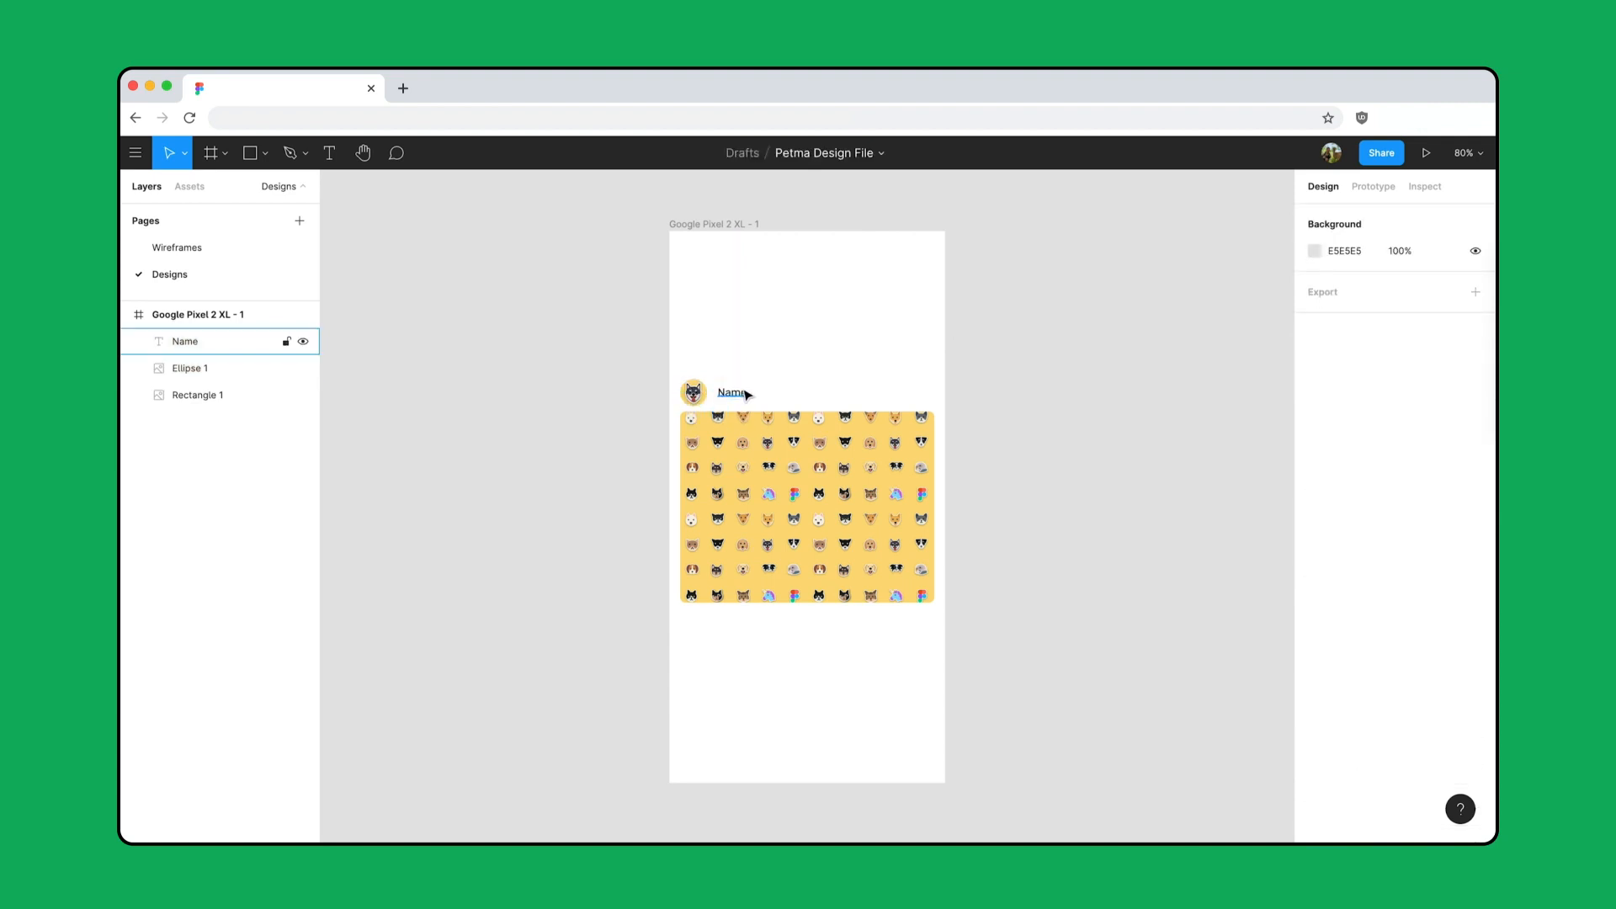
Step: Duplicate the "Name" text below the post image and replace its content with the copied caption beginning "By setting the text to a fixed width"
{"action": "left_click_drag", "start_coordinate": [746, 394], "coordinate": [708, 622]}
{"action": "double_click", "coordinate": [708, 621]}
{"action": "key", "text": "ctrl+v"}
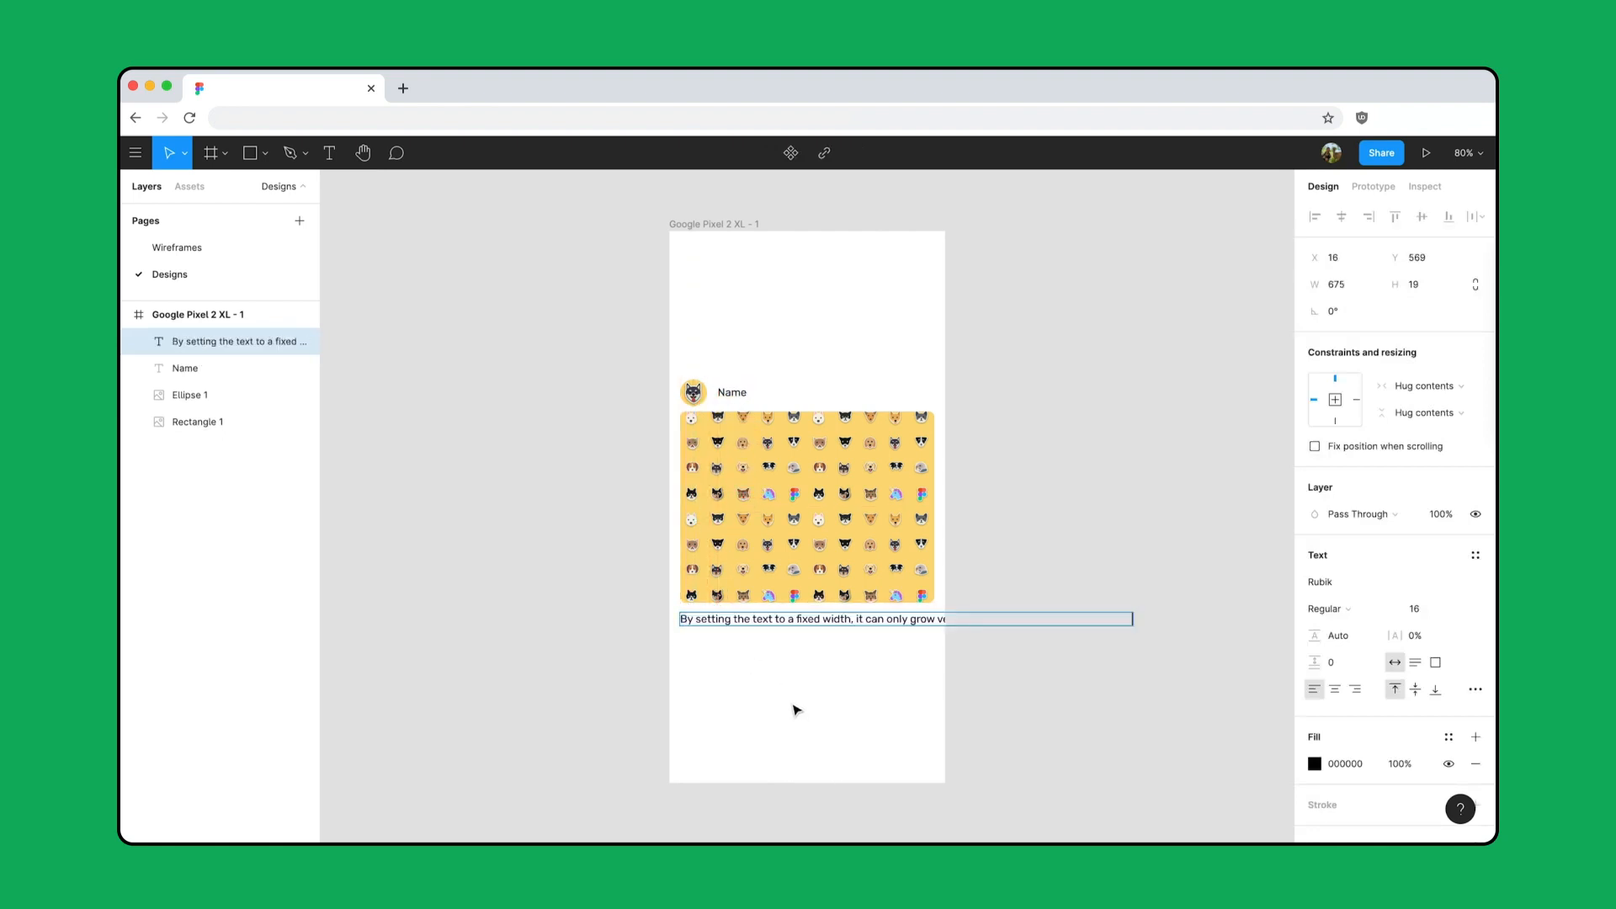
{"action": "key", "text": "Escape"}
Step: Set the caption text's width to 379 so it wraps within the post image's width
{"action": "left_click", "coordinate": [1366, 290]}
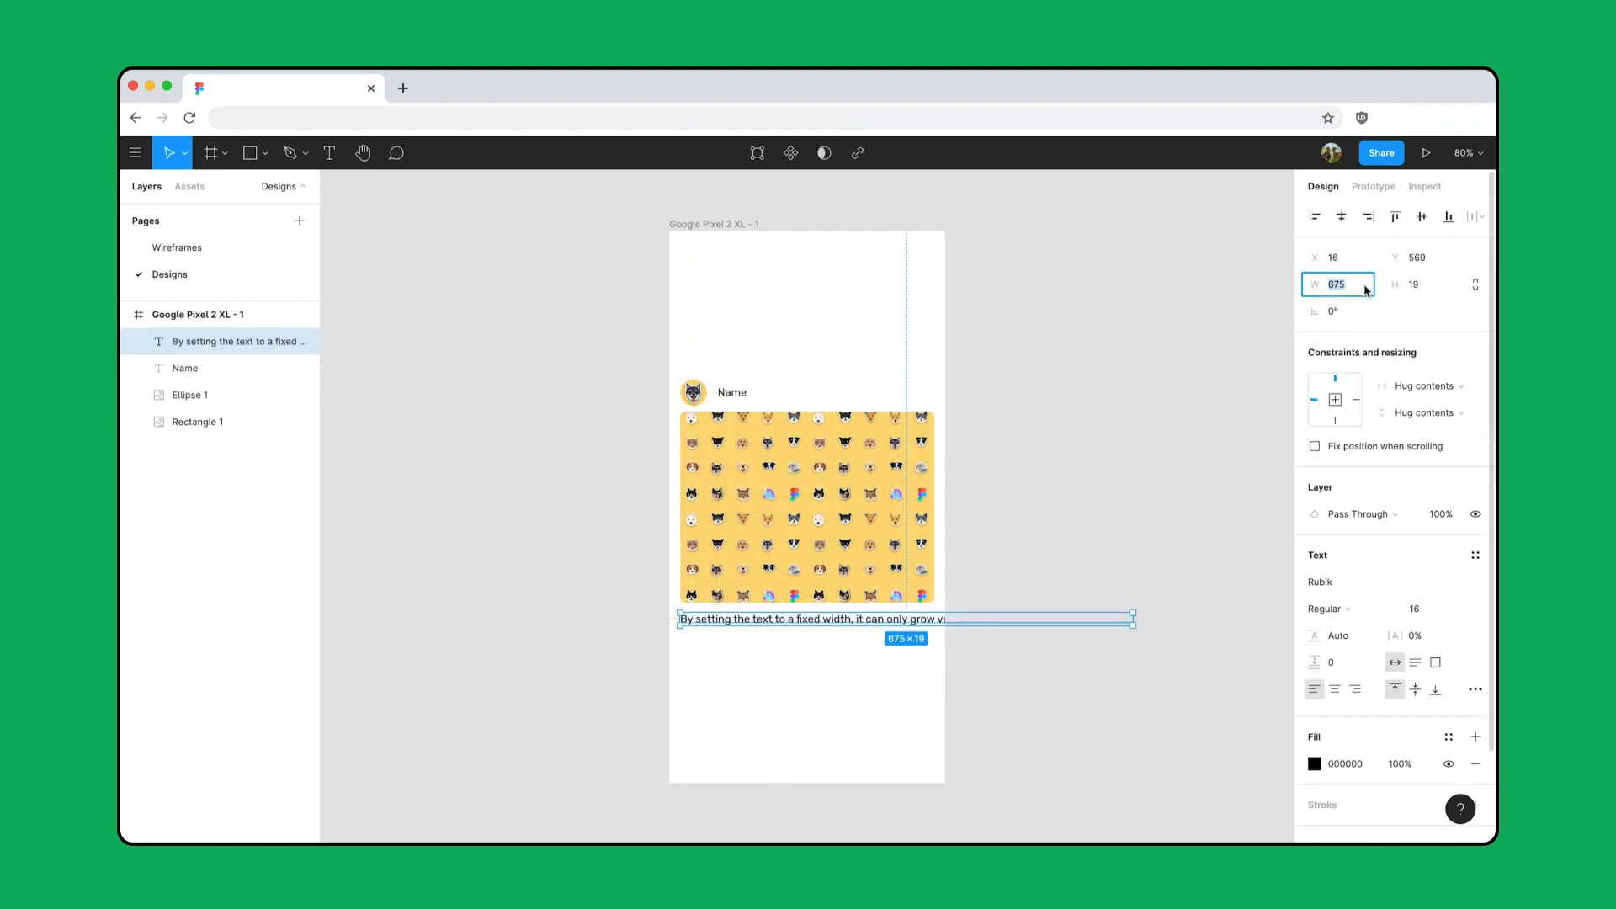
{"action": "type", "text": "379"}
{"action": "key", "text": "Return"}
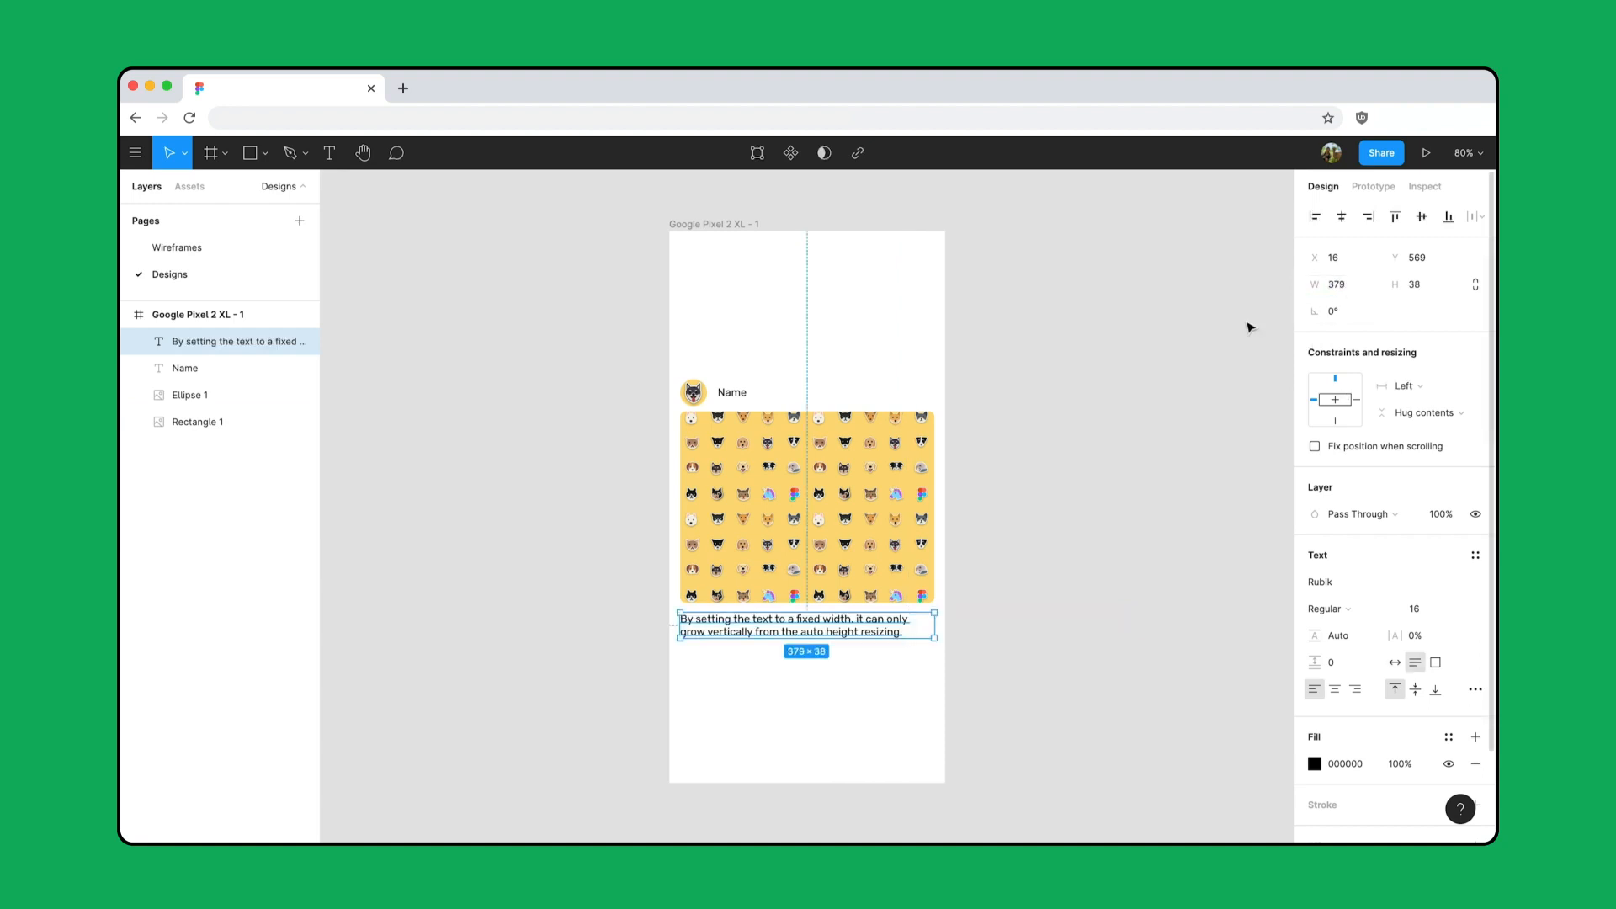
{"action": "left_click", "coordinate": [833, 396]}
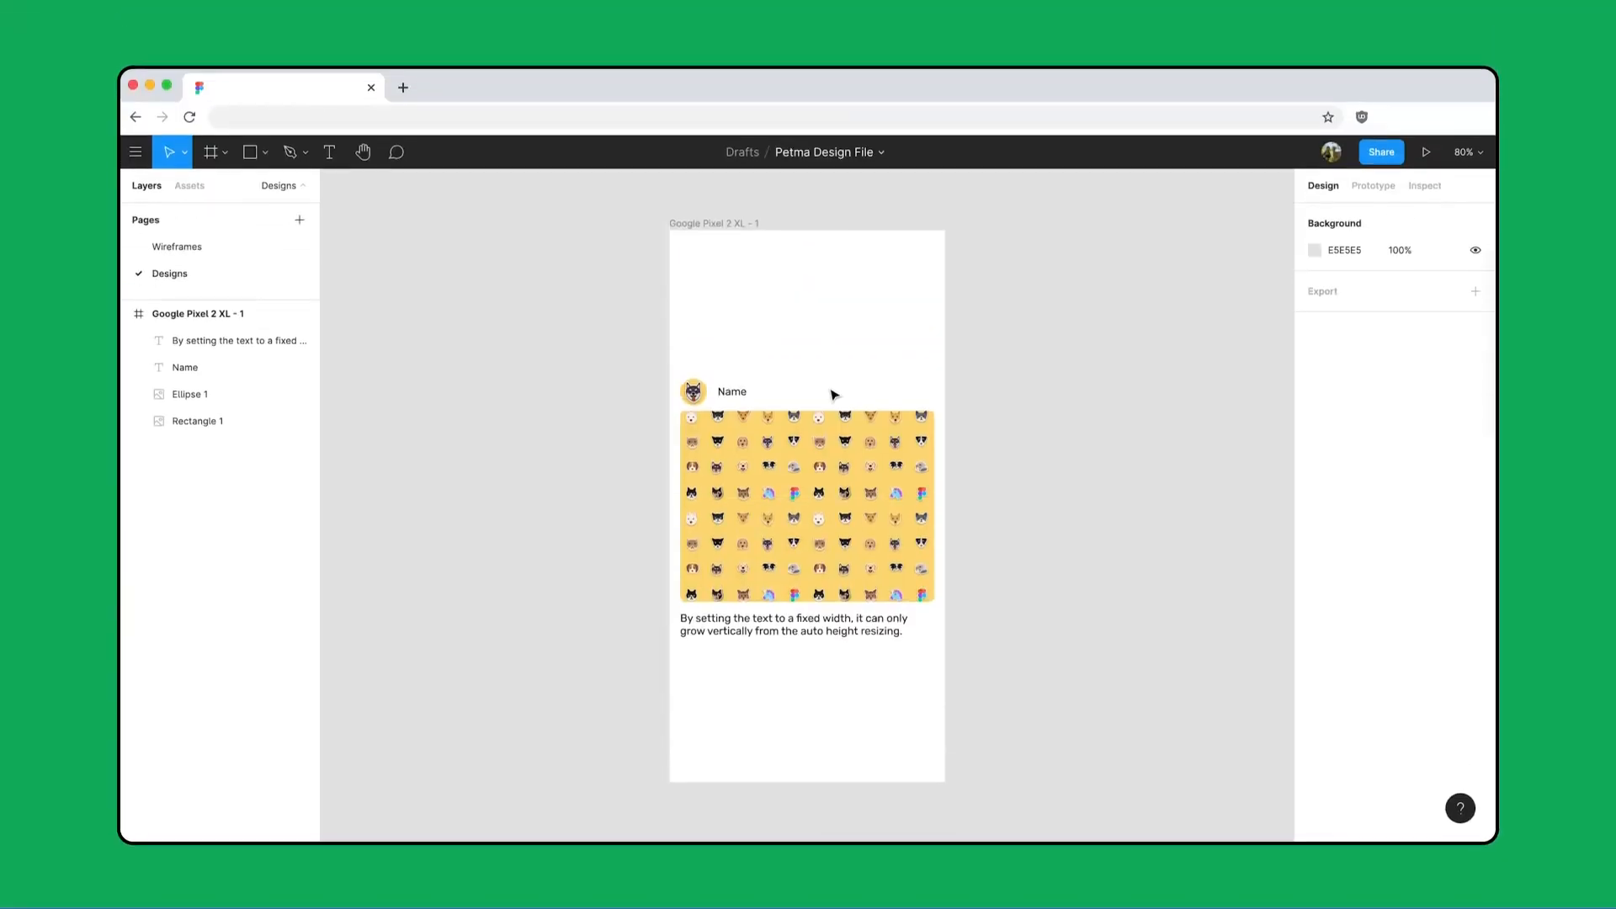
Step: Create a text style named "Body text" from the "Name" text
{"action": "left_click", "coordinate": [734, 392]}
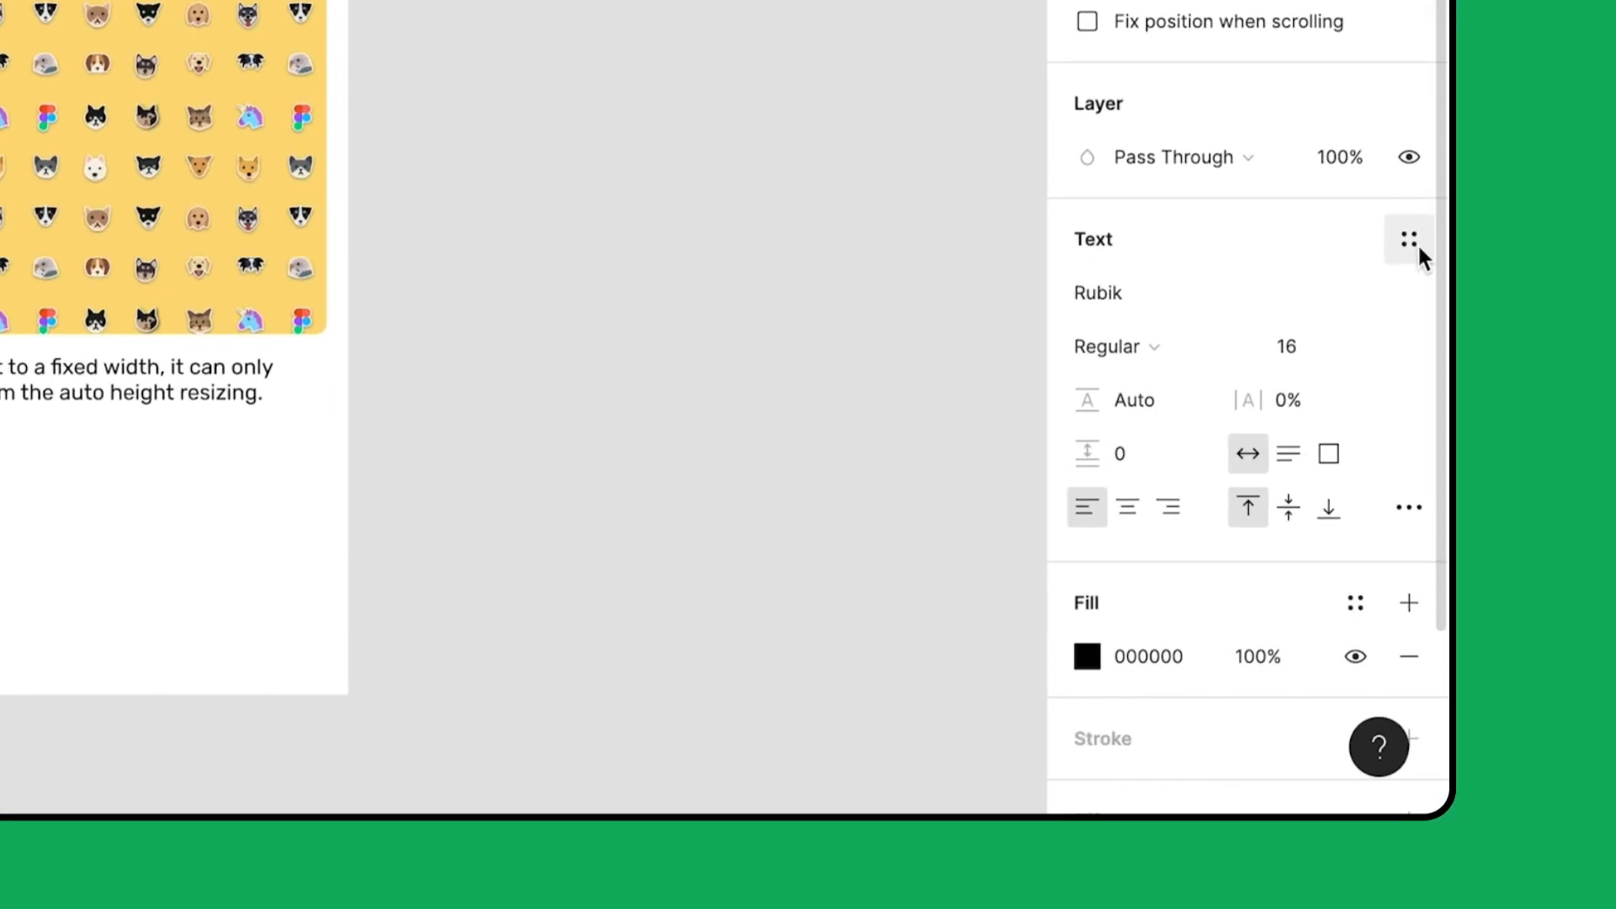
{"action": "left_click", "coordinate": [1409, 240]}
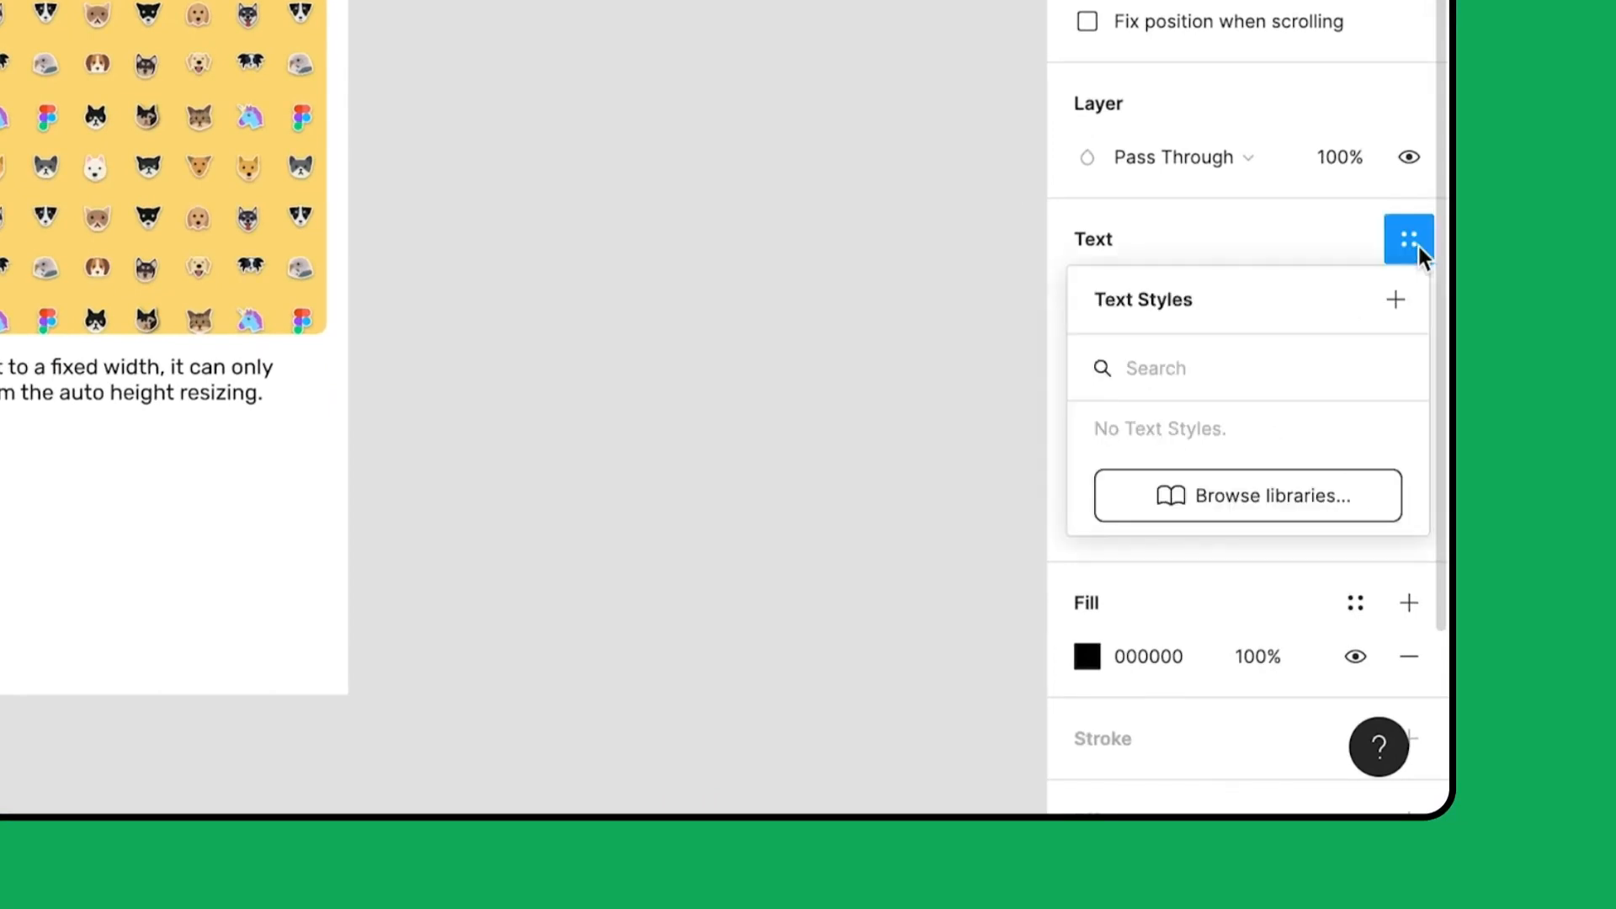
{"action": "left_click", "coordinate": [1406, 305]}
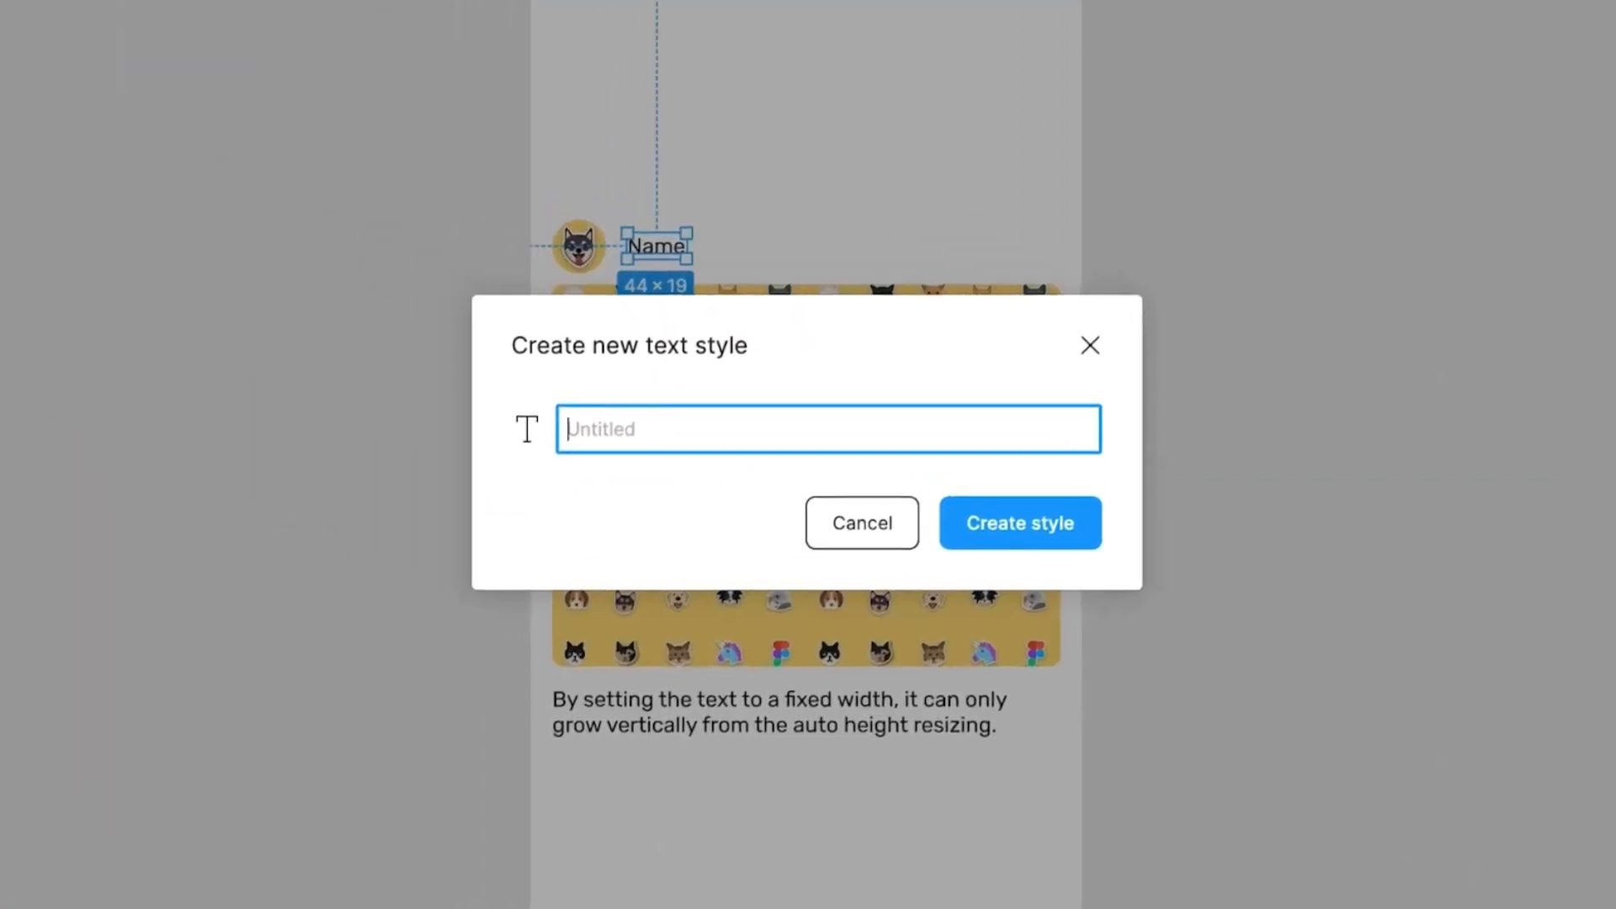
{"action": "type", "text": "Body text"}
{"action": "left_click", "coordinate": [1086, 539]}
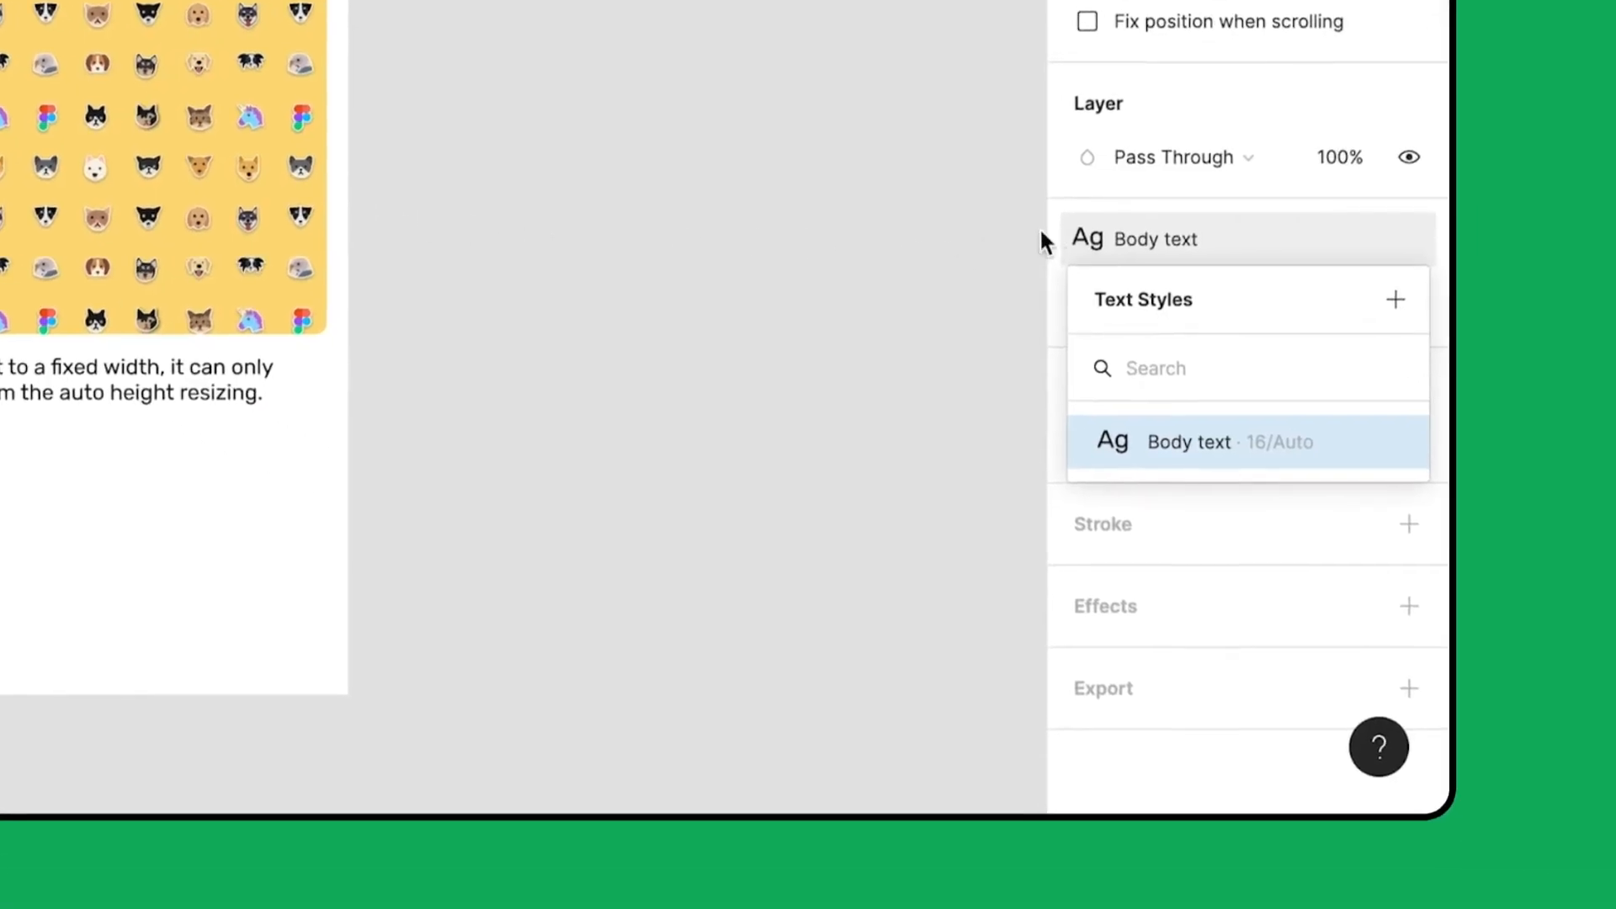
Step: Apply the "Body text" style to the caption below the post image
{"action": "left_click", "coordinate": [1074, 237]}
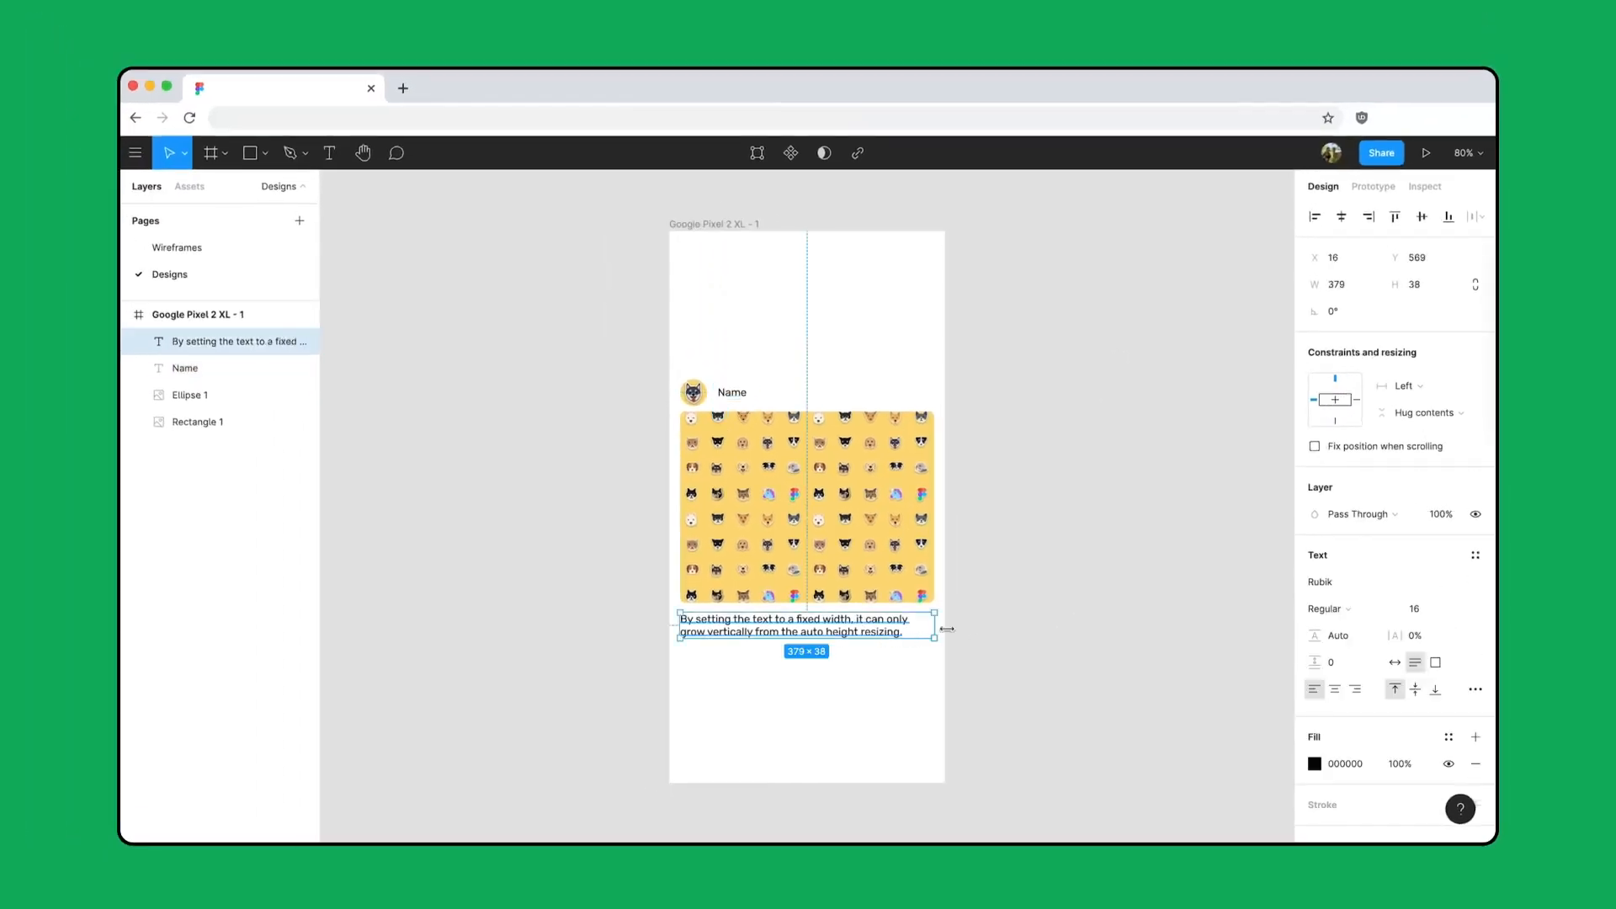
{"action": "left_click", "coordinate": [1474, 558]}
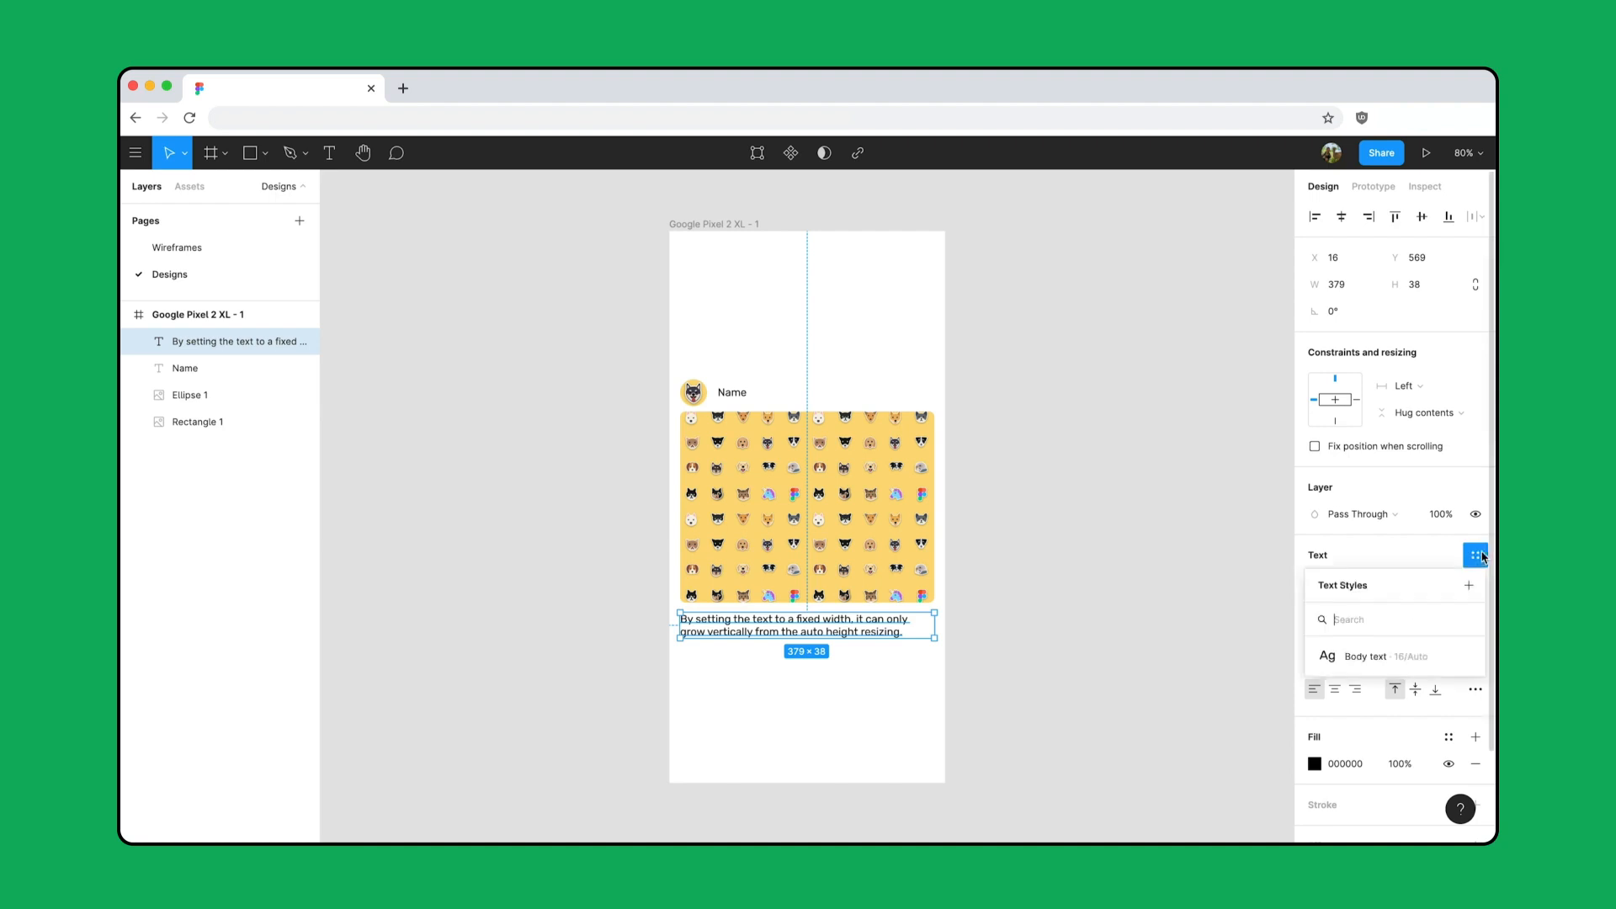
{"action": "left_click", "coordinate": [1437, 657]}
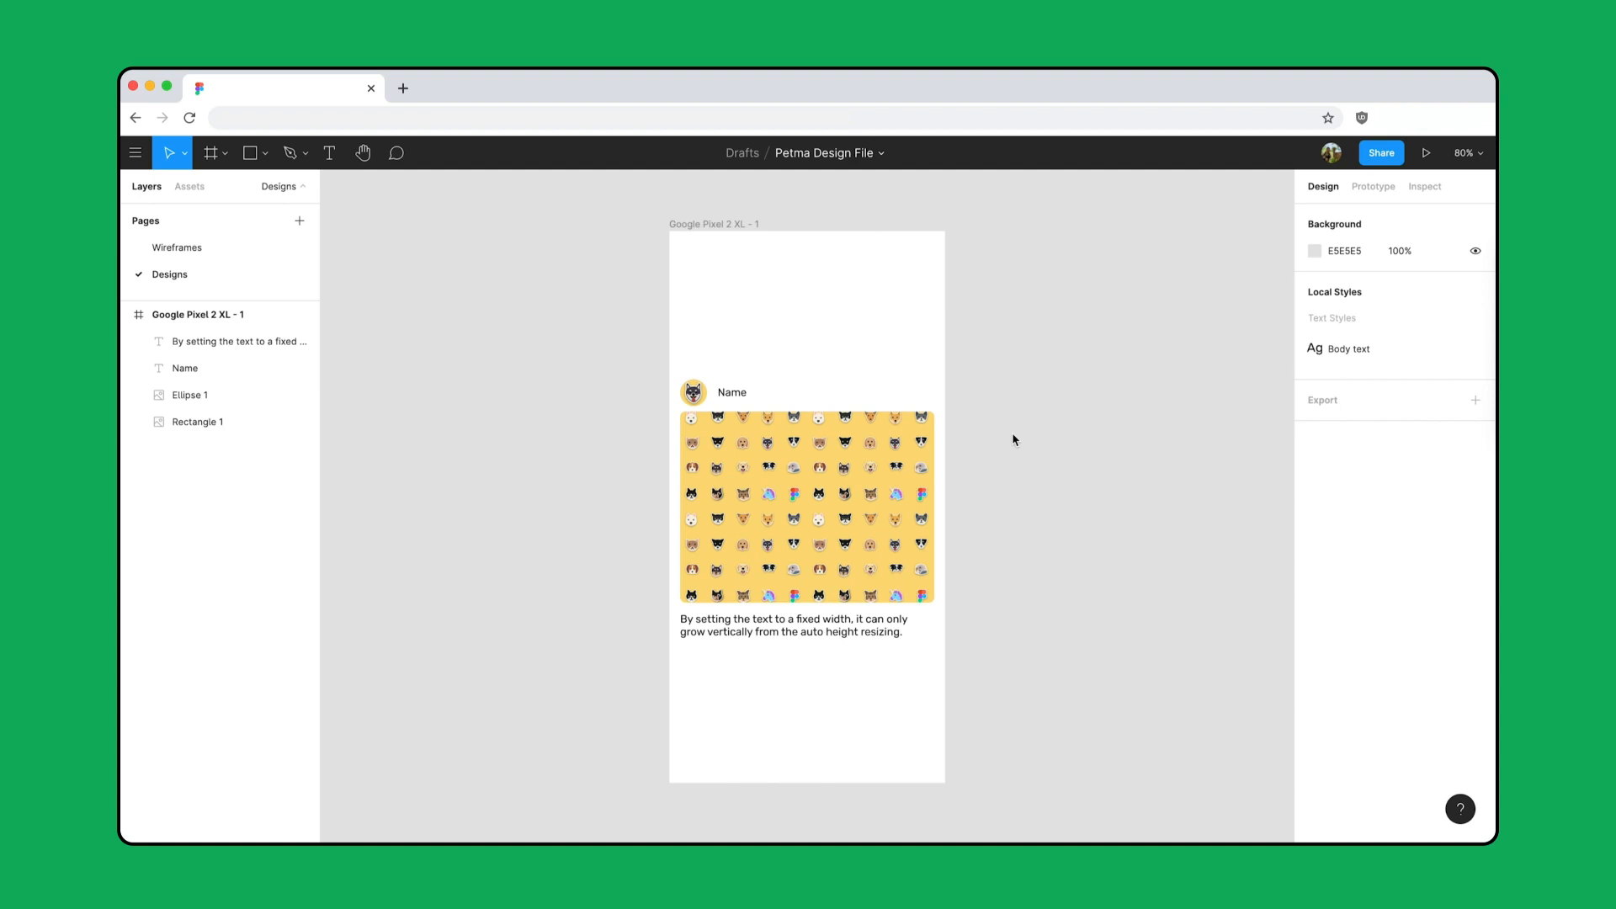
Step: Set the fill color of both the caption and the "Name" text to A8A8A8
{"action": "left_click", "coordinate": [813, 631]}
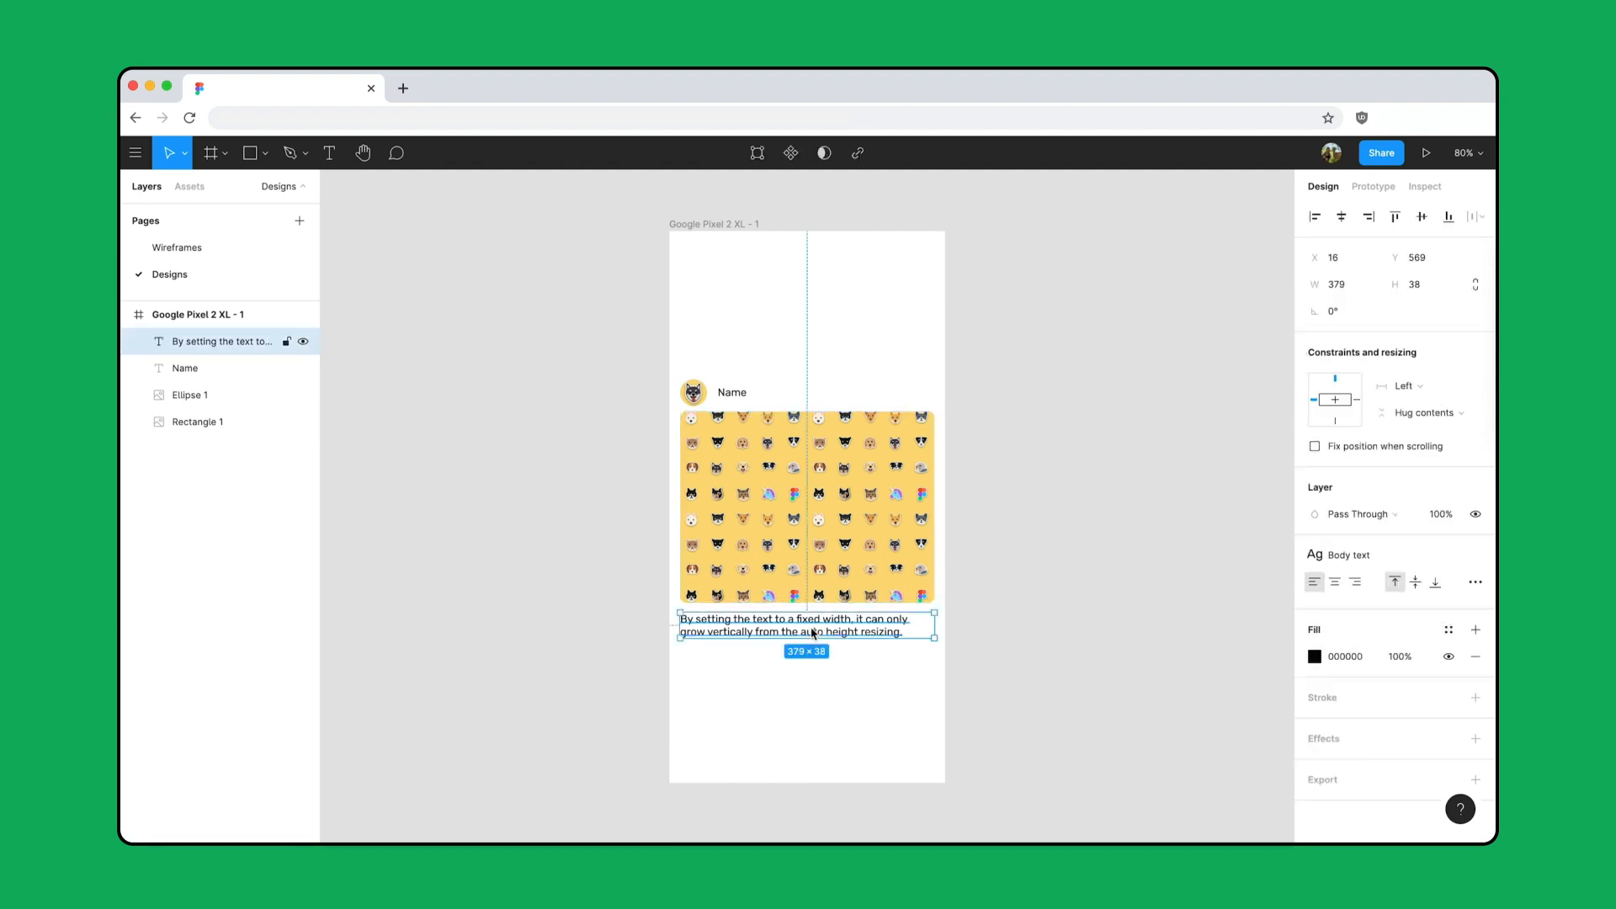
{"action": "left_click", "coordinate": [739, 399], "text": "shift"}
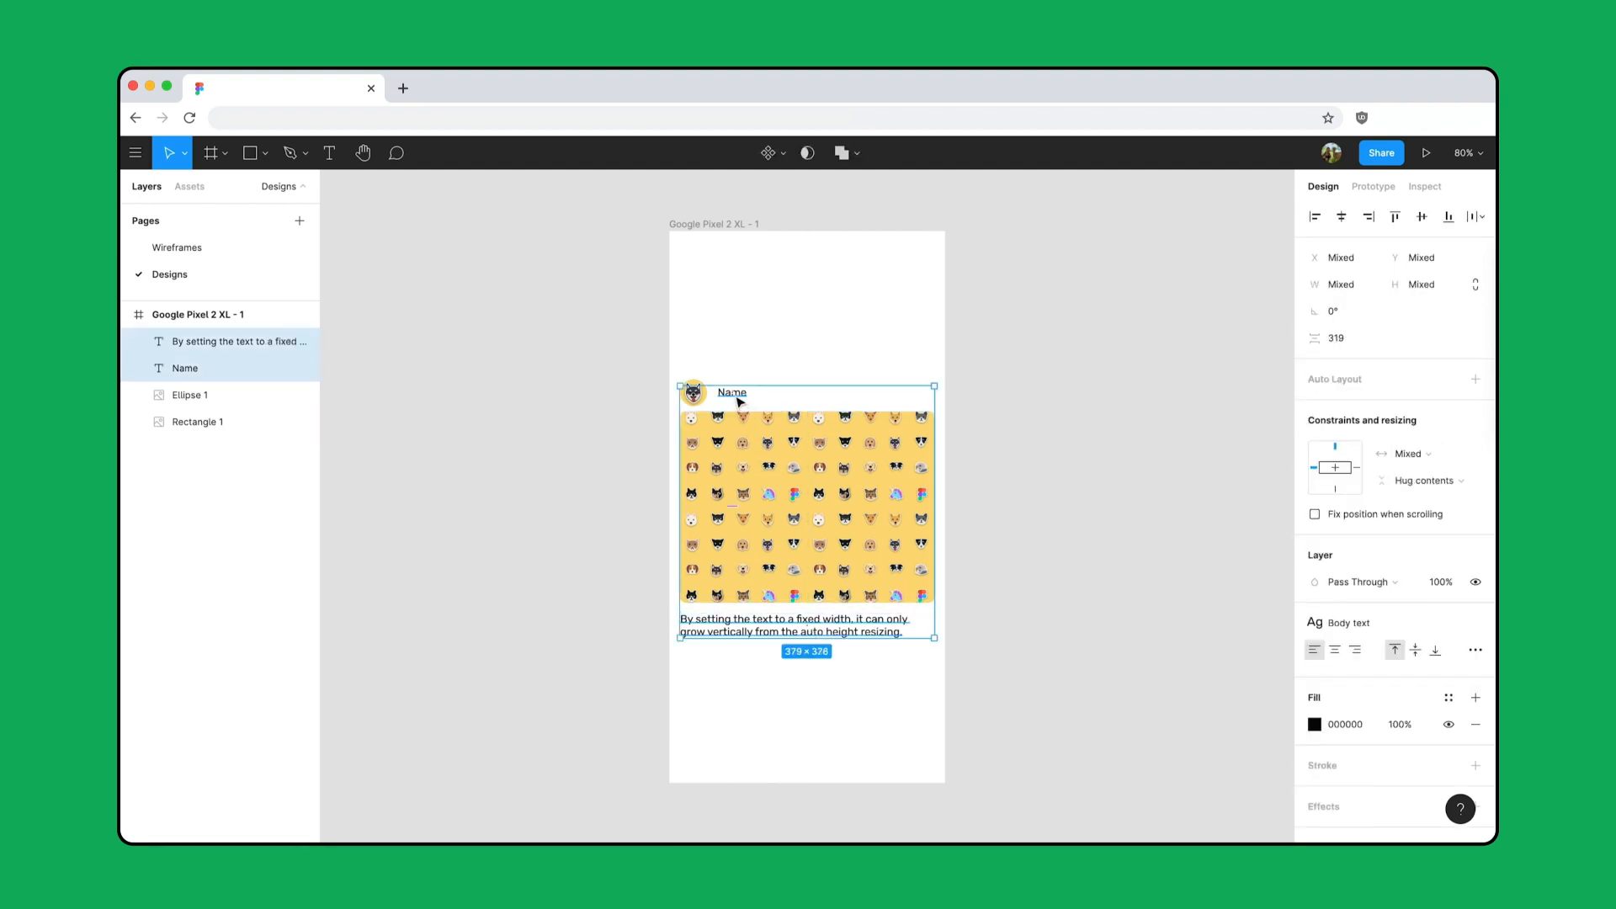
{"action": "left_click", "coordinate": [1373, 733]}
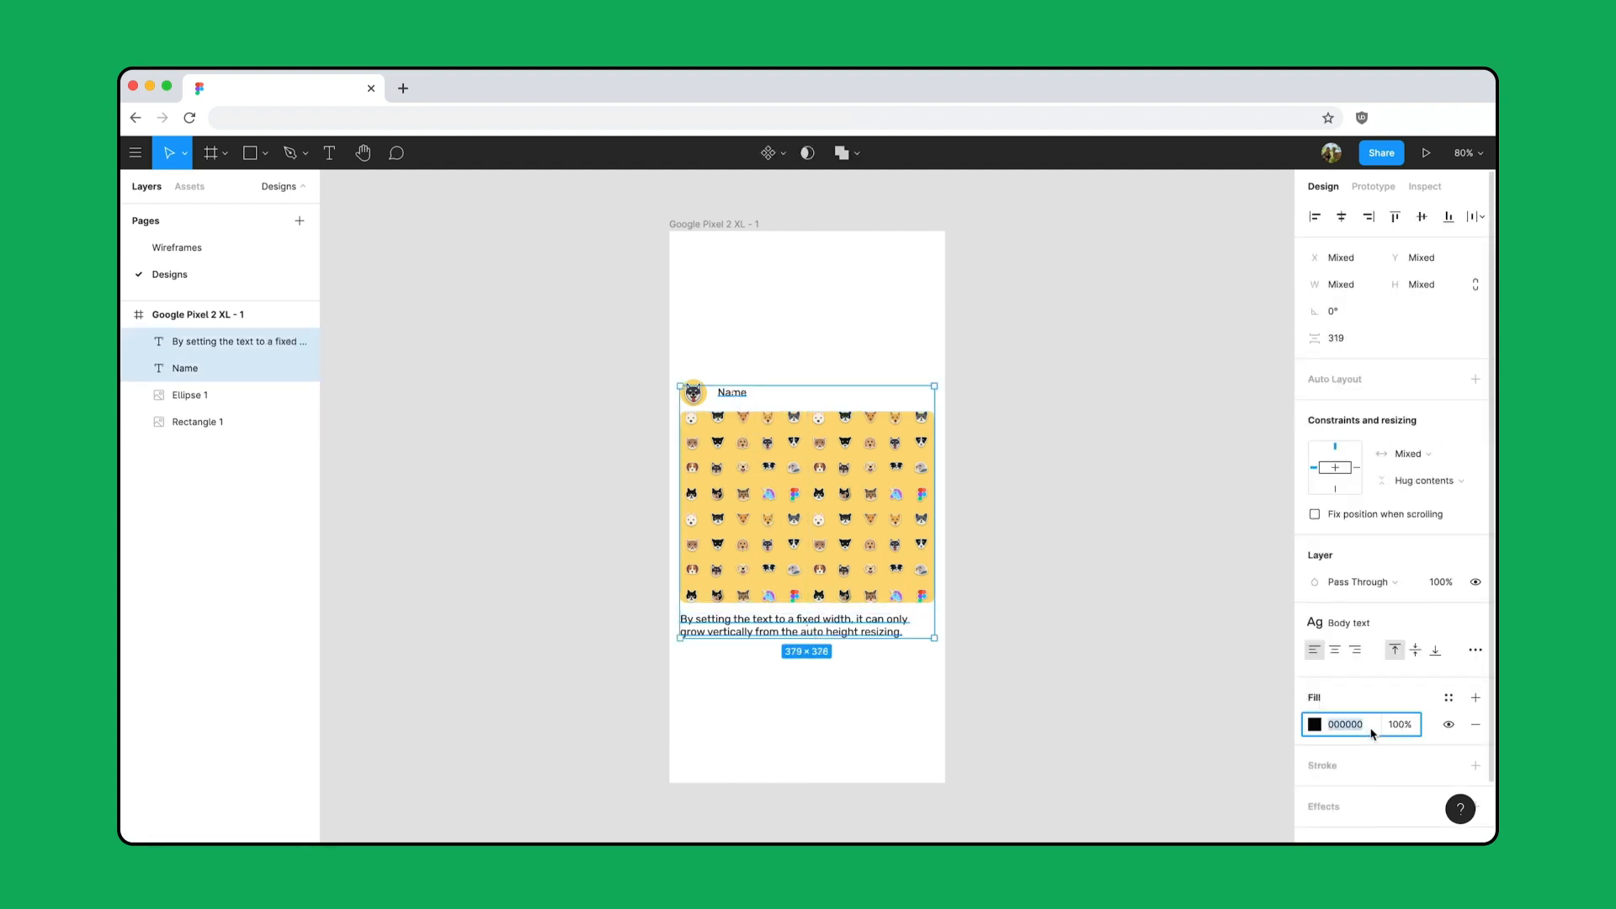
{"action": "type", "text": "a8"}
{"action": "key", "text": "Return"}
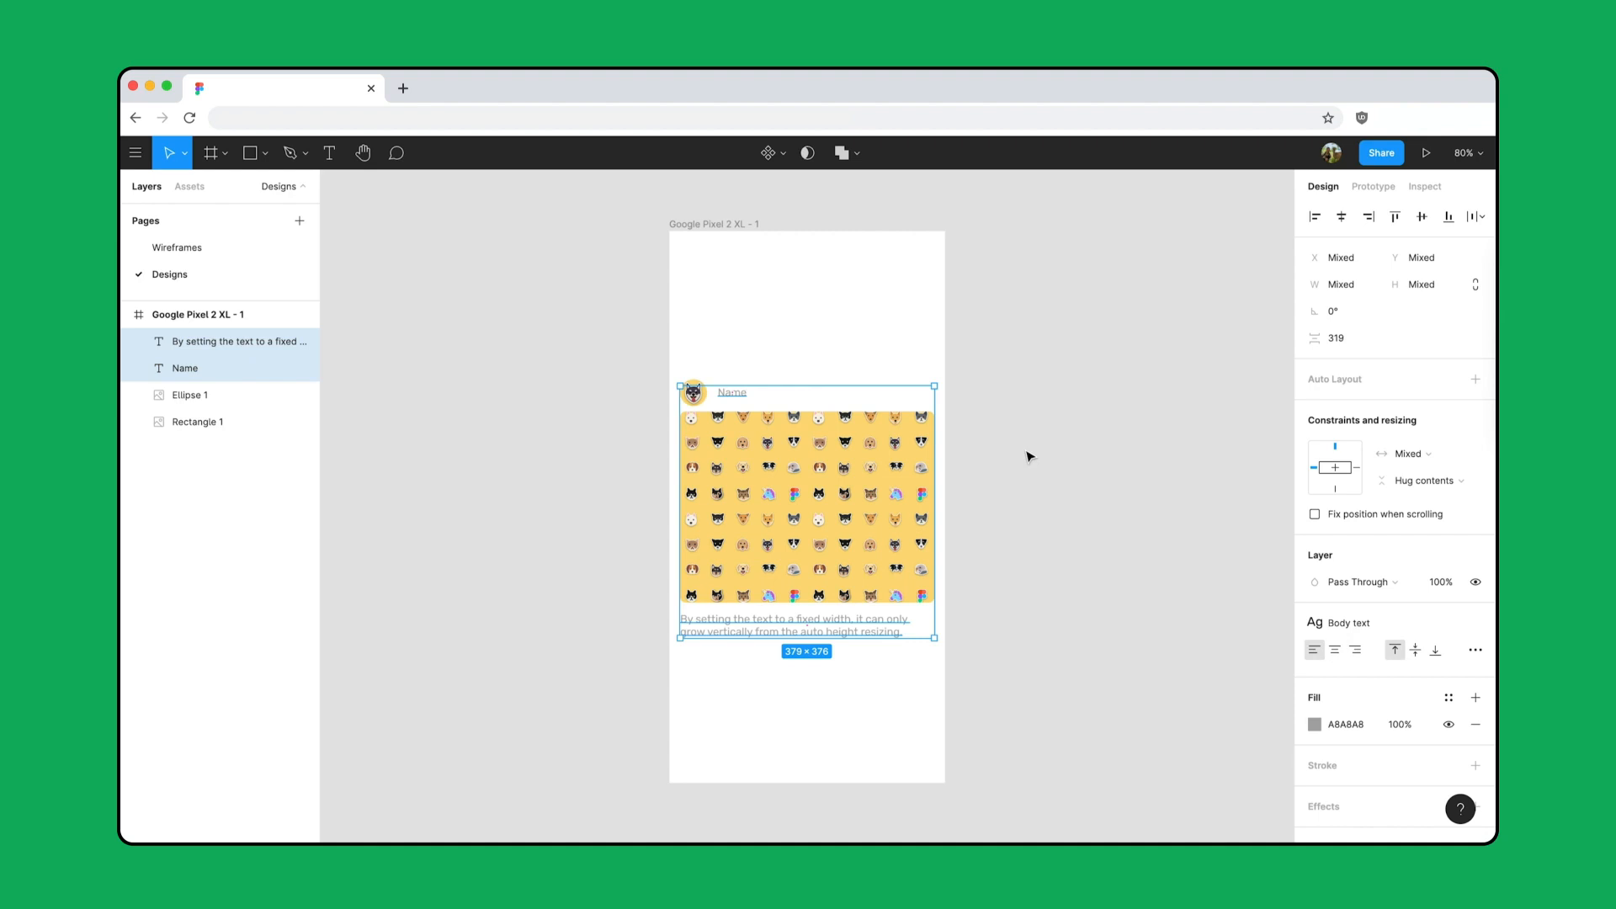
{"action": "left_click", "coordinate": [794, 368]}
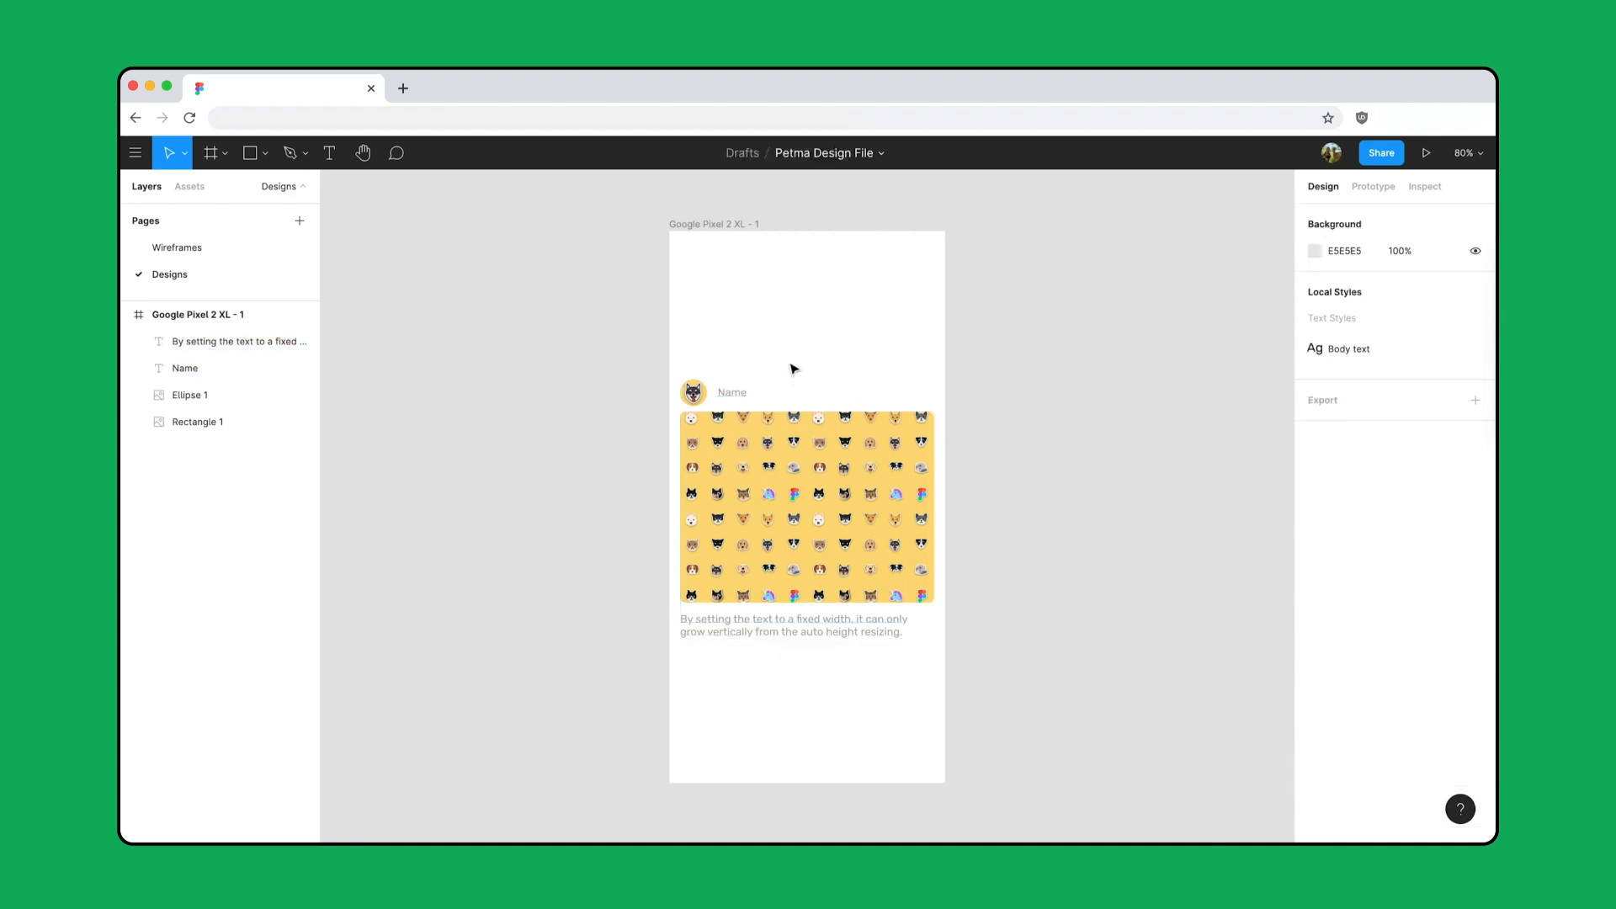
Step: Check the contrast of the gray "Name" text with the Stark plugin and close the checker
{"action": "left_click", "coordinate": [732, 392]}
{"action": "right_click", "coordinate": [735, 397]}
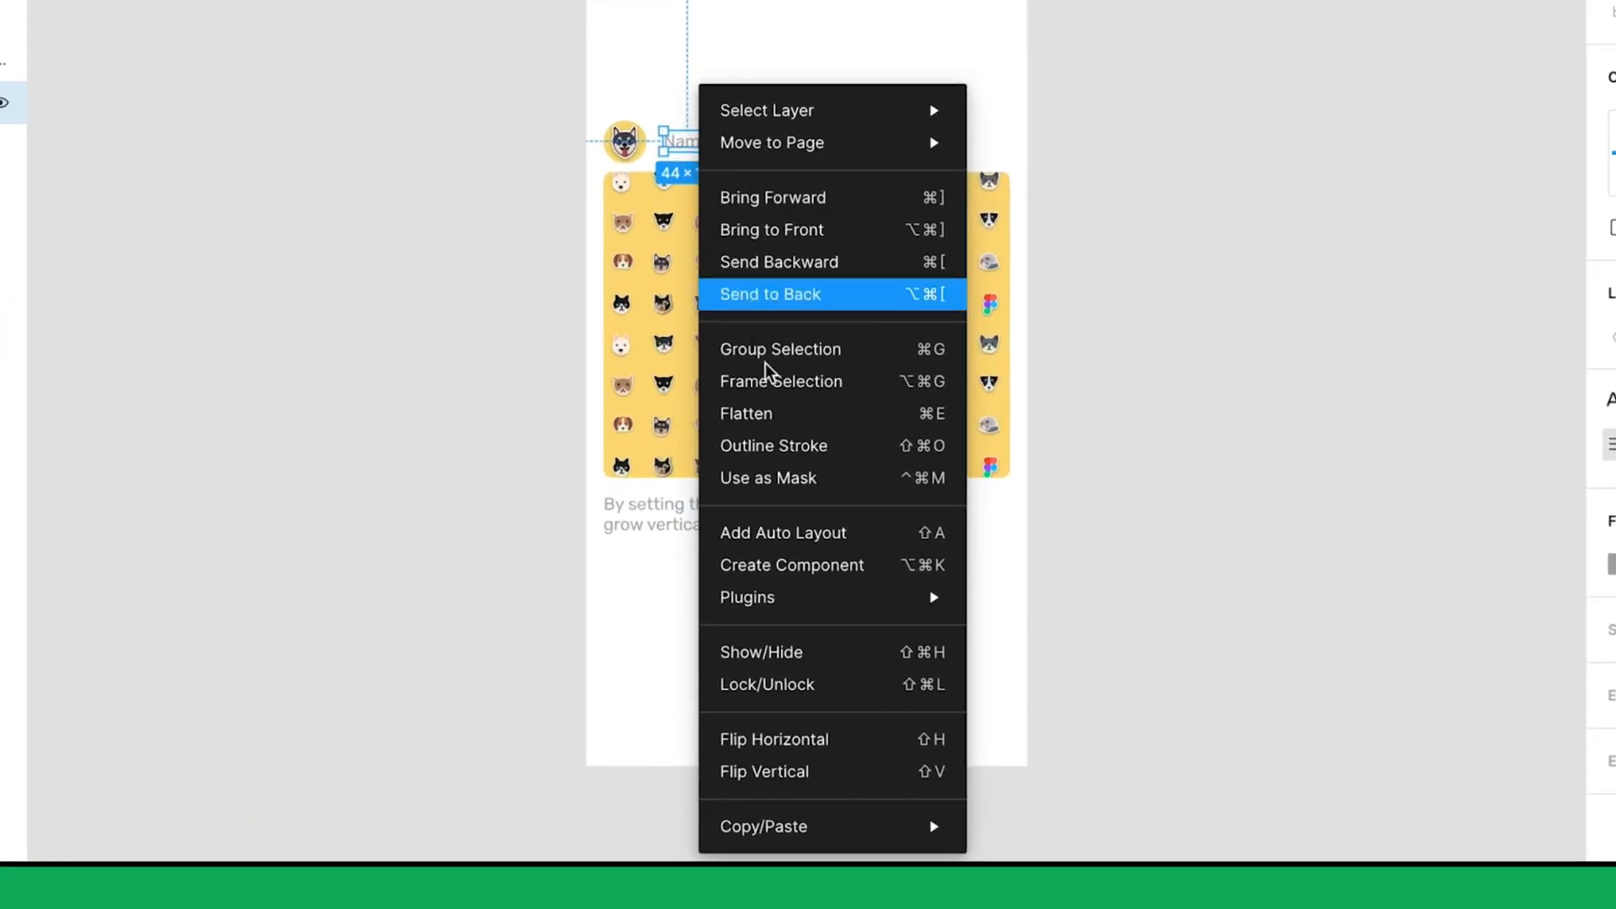
{"action": "mouse_move", "coordinate": [876, 605]}
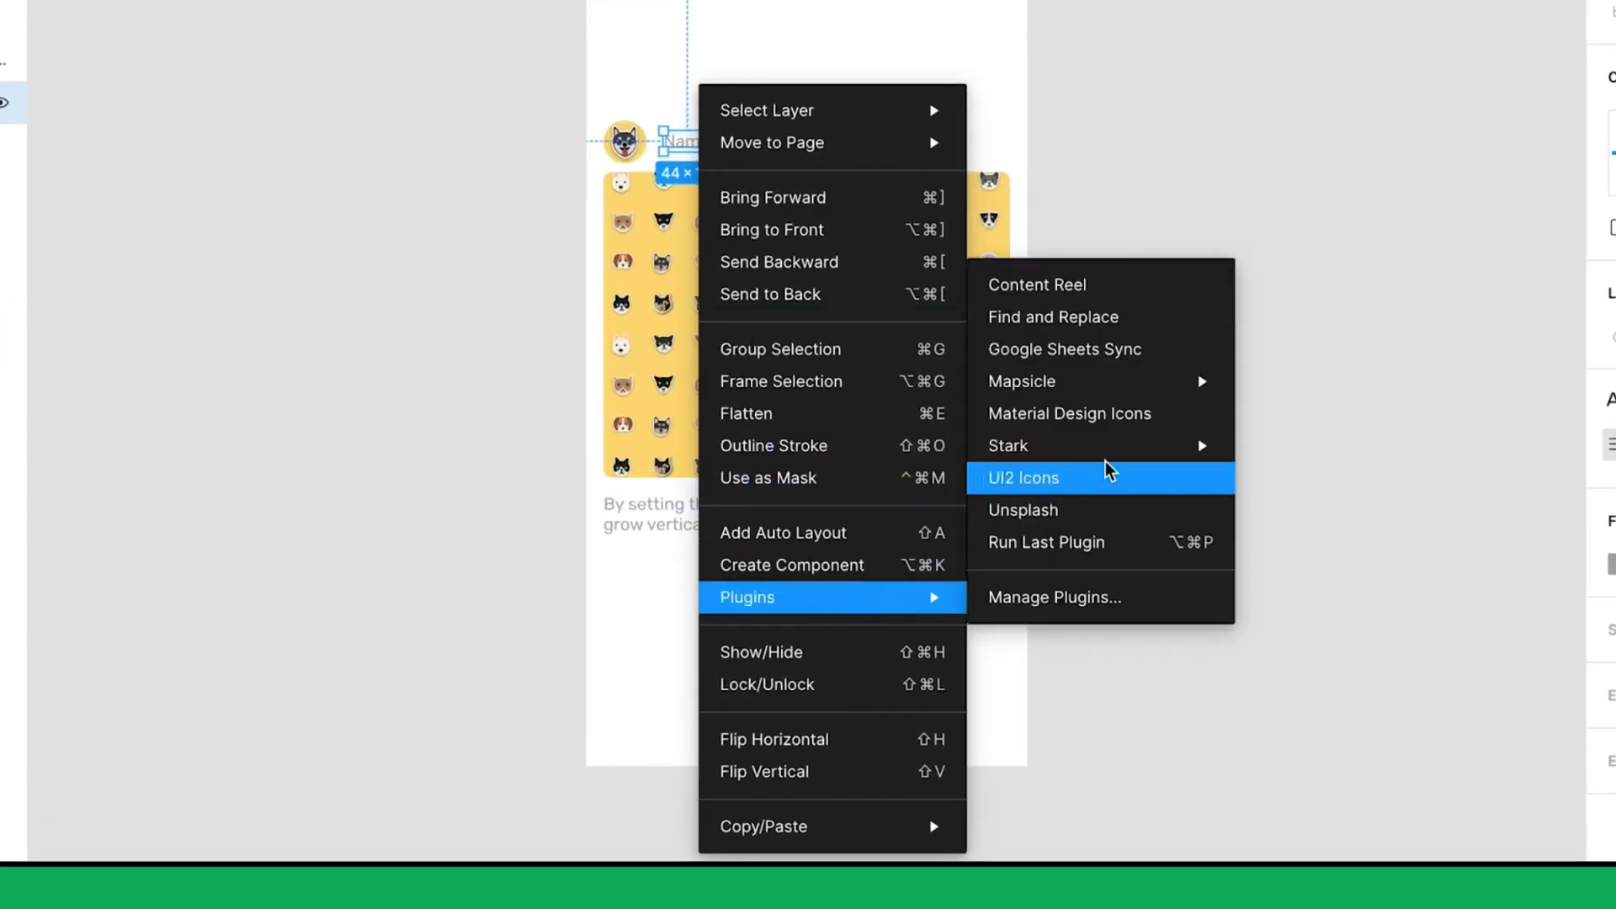
{"action": "mouse_move", "coordinate": [1204, 447]}
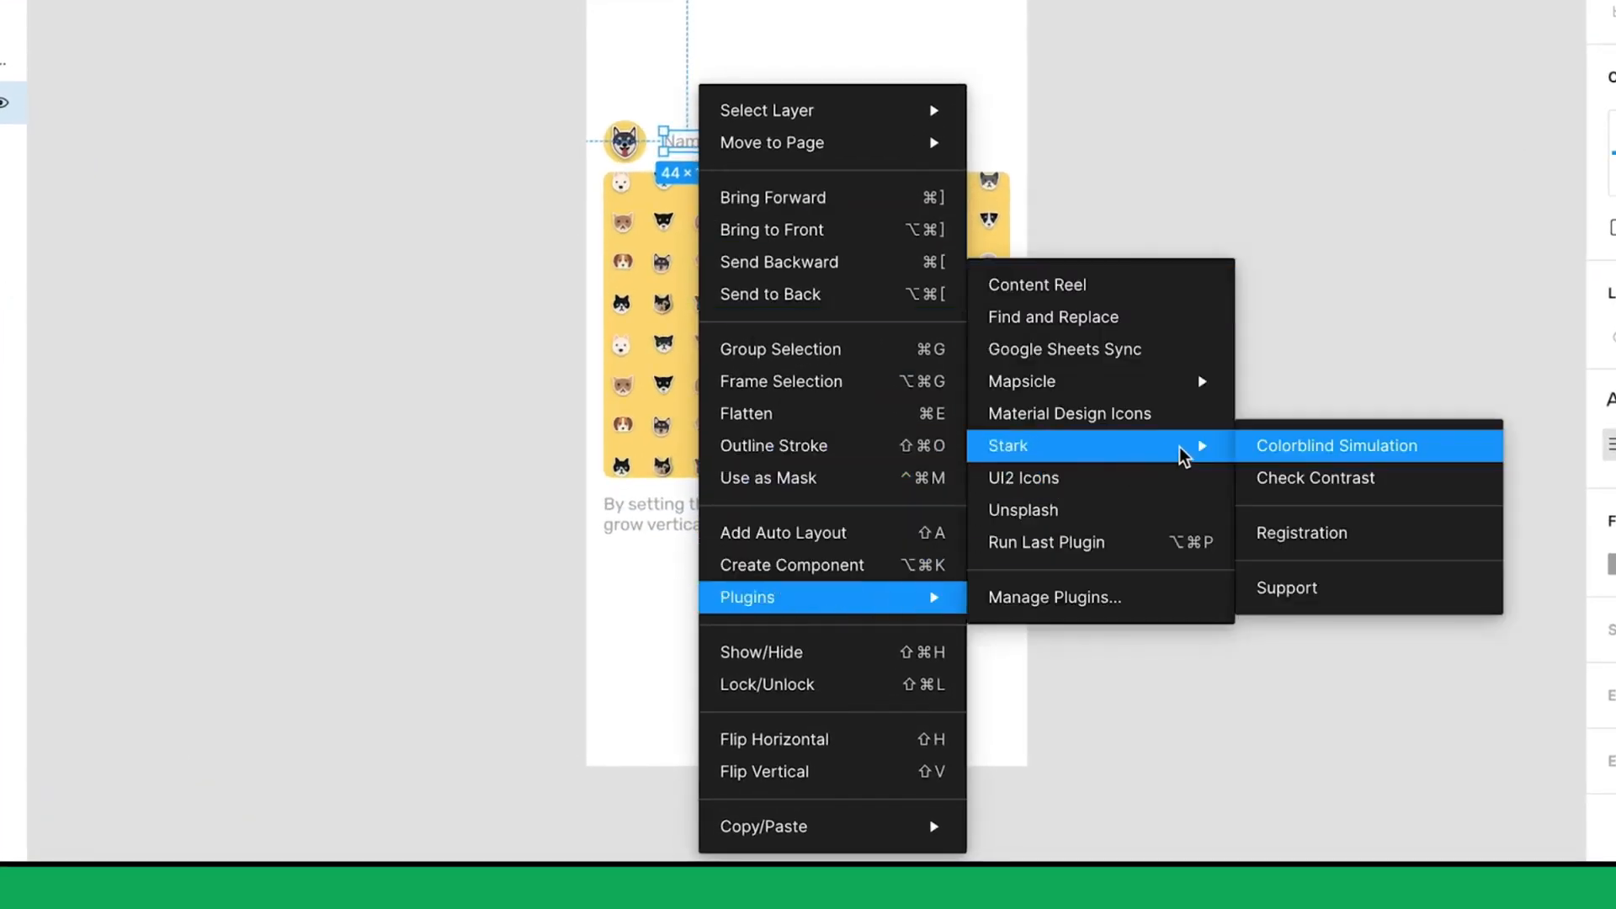
{"action": "left_click", "coordinate": [1431, 497]}
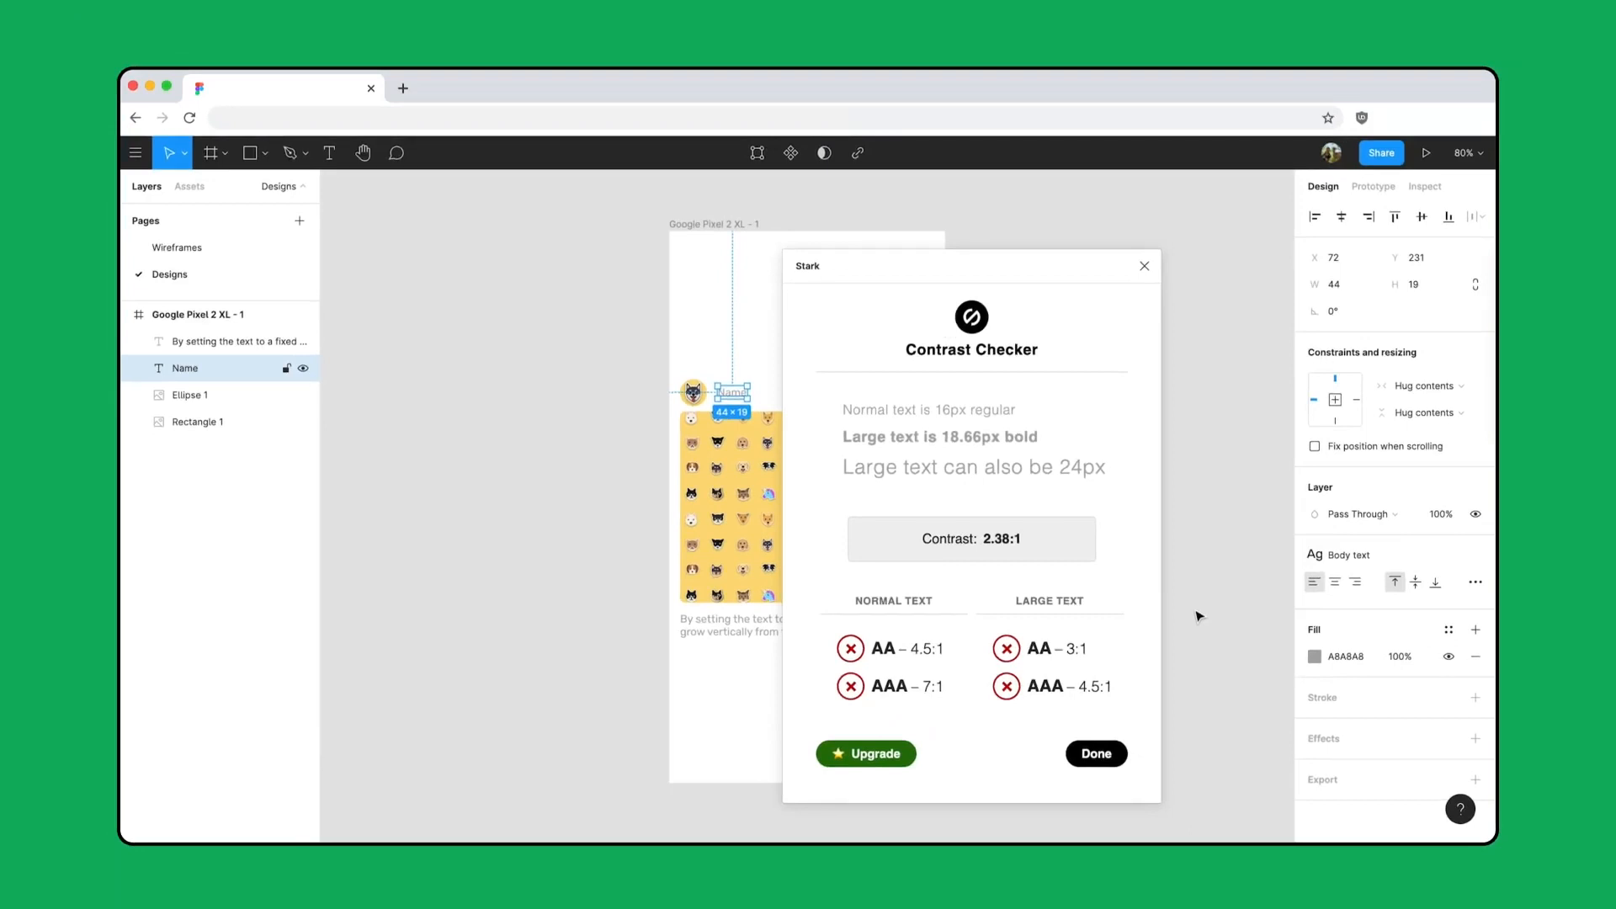
{"action": "left_click", "coordinate": [1102, 752]}
Step: Set the fill color of both the "Name" text and the caption to 1F132A
{"action": "left_click", "coordinate": [884, 634], "text": "shift"}
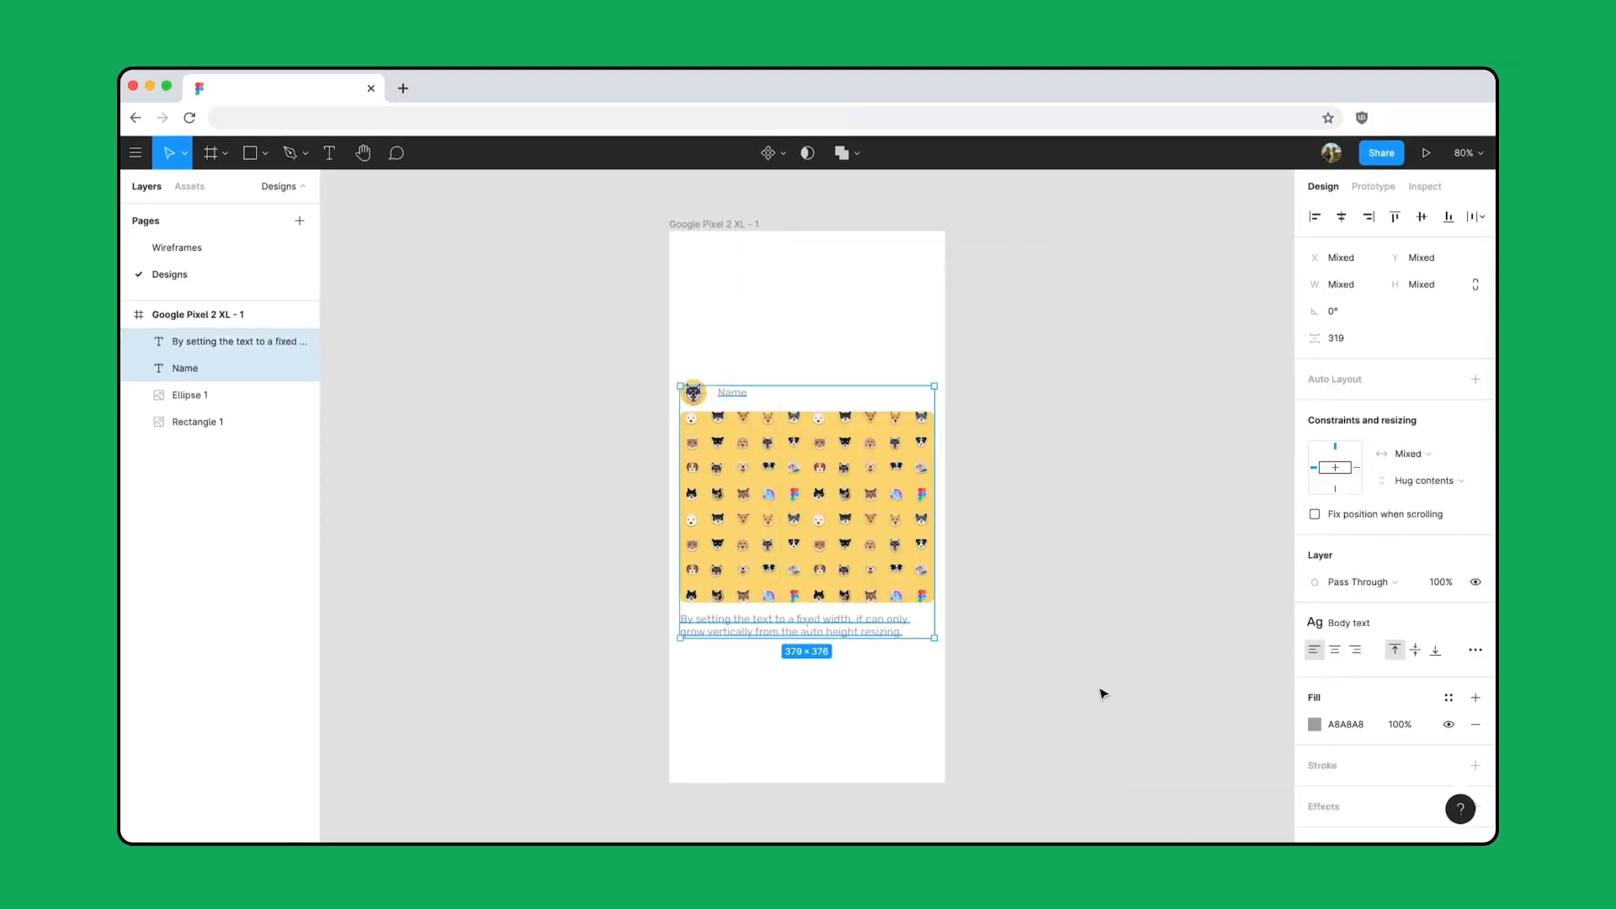
{"action": "left_click", "coordinate": [1341, 726]}
{"action": "type", "text": "1F132A"}
{"action": "key", "text": "Return"}
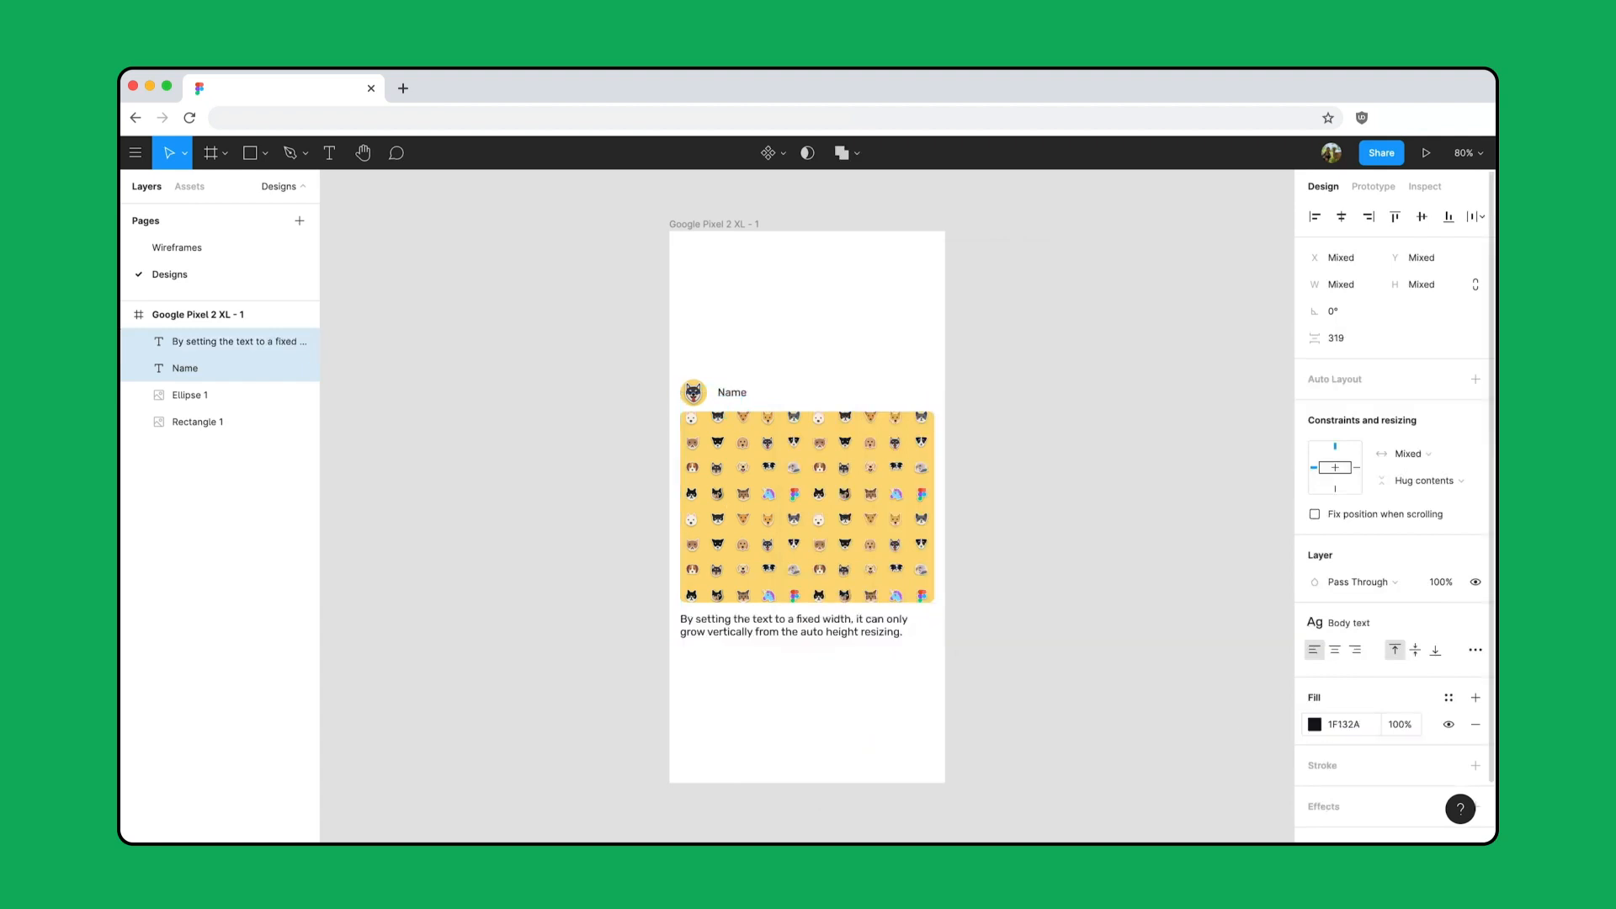
{"action": "left_click", "coordinate": [988, 415]}
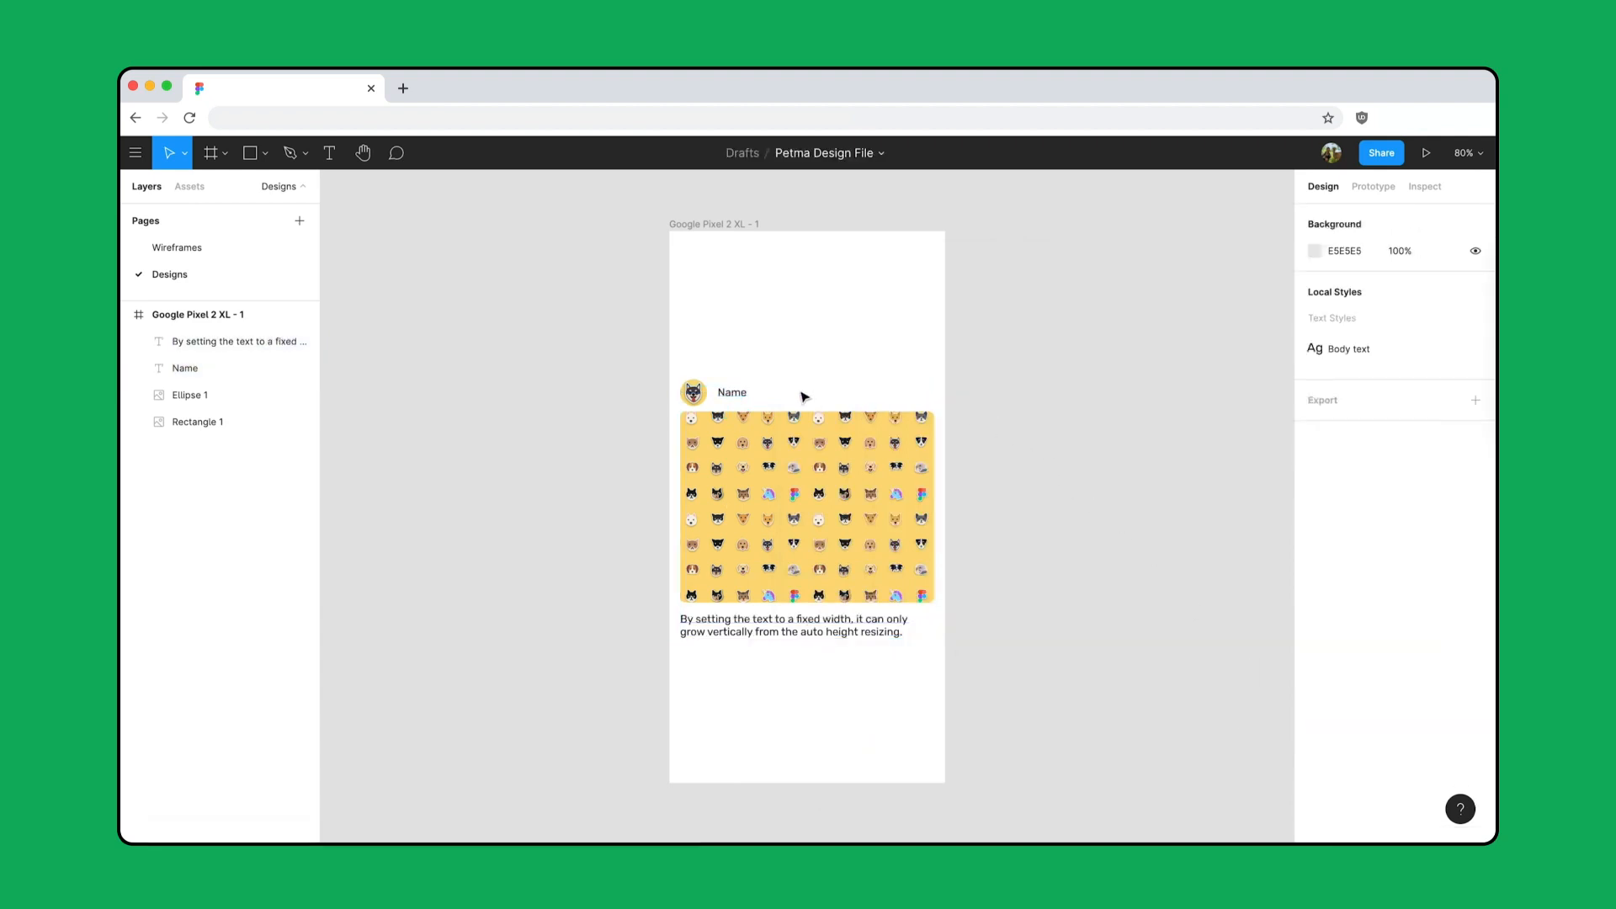
Step: Rerun the Stark contrast check on the recolored "Name" text and close the checker
{"action": "left_click", "coordinate": [748, 396]}
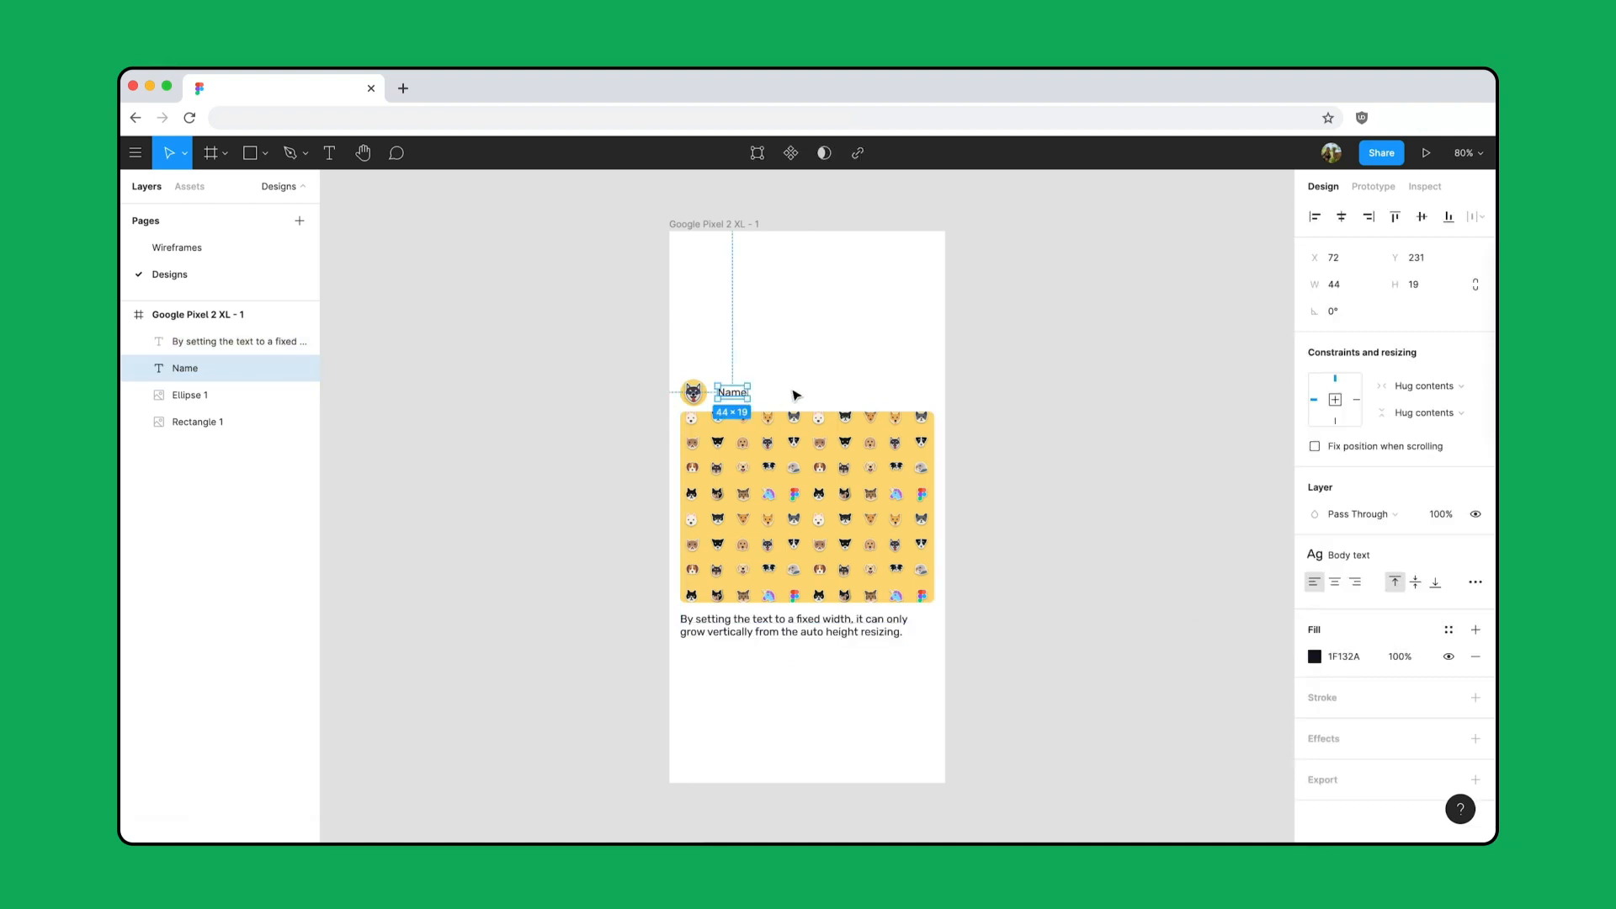
{"action": "key", "text": "alt+super+p"}
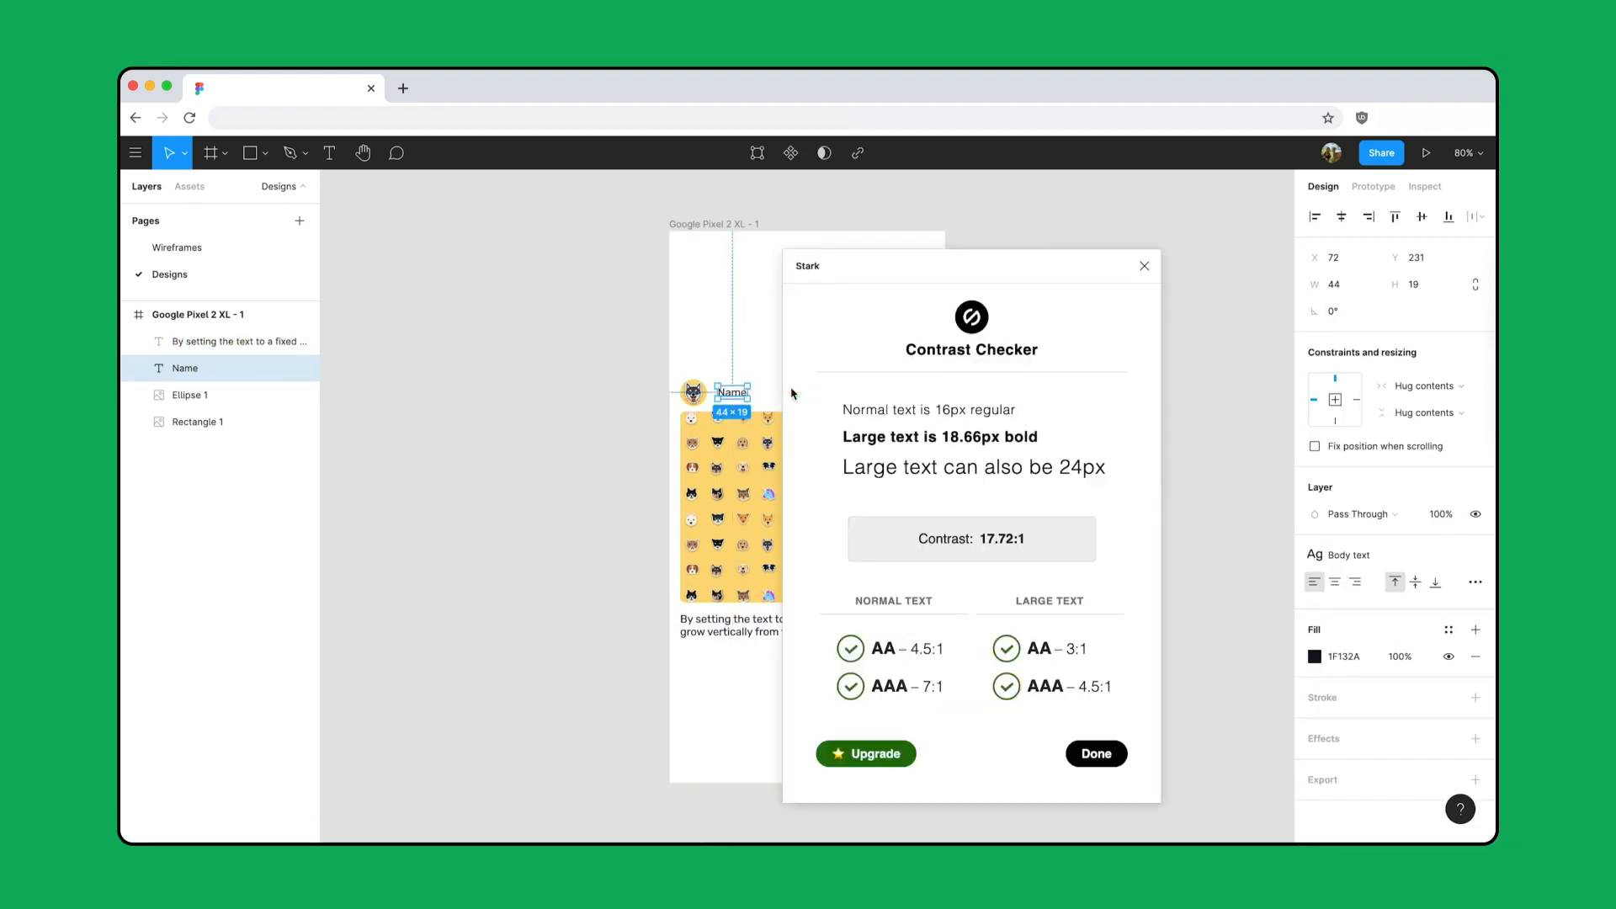
{"action": "left_click", "coordinate": [1099, 753]}
Step: Create a color style named "Dark Purple" from the shared fill of the "Name" text and the caption
{"action": "left_click", "coordinate": [897, 633], "text": "shift"}
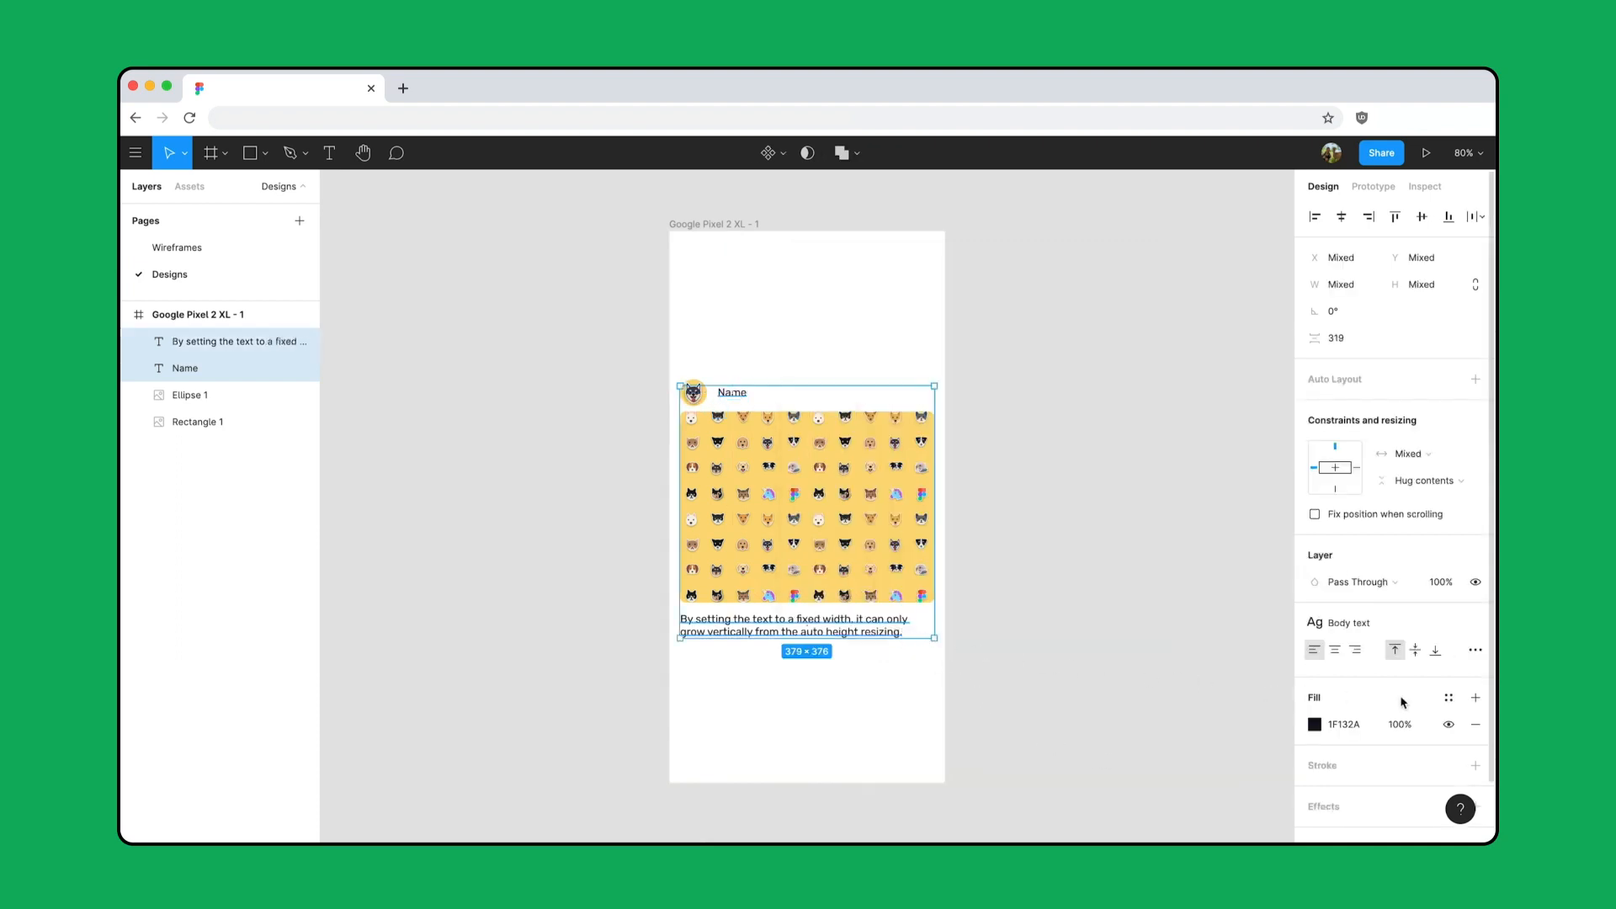
{"action": "left_click", "coordinate": [1448, 699]}
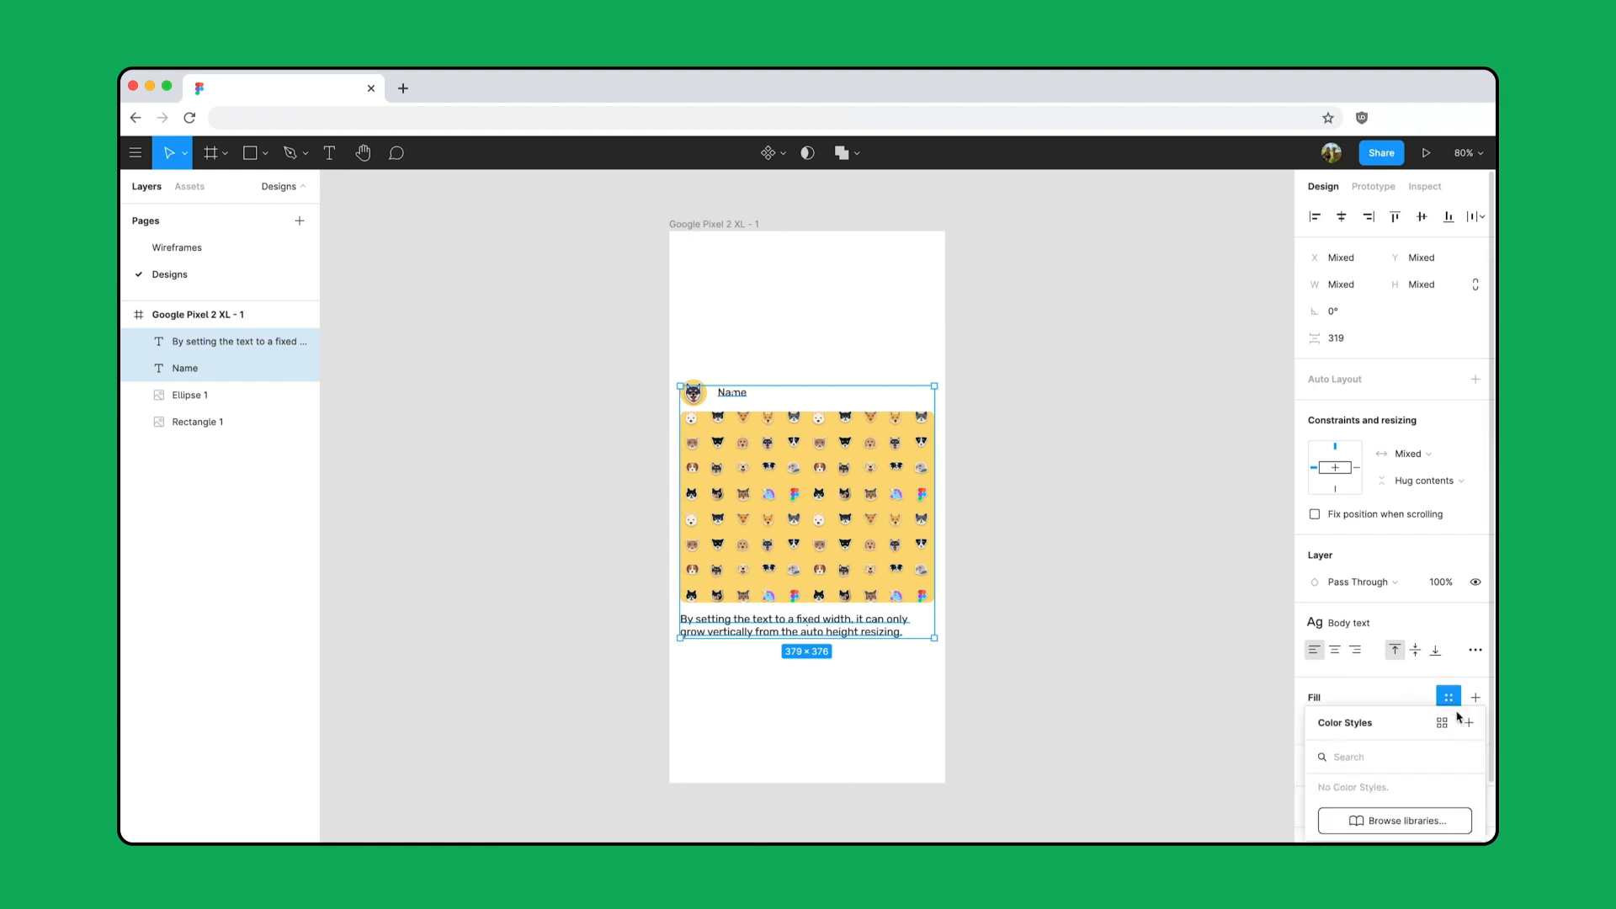
{"action": "left_click", "coordinate": [1469, 723]}
{"action": "type", "text": "Dark Purple"}
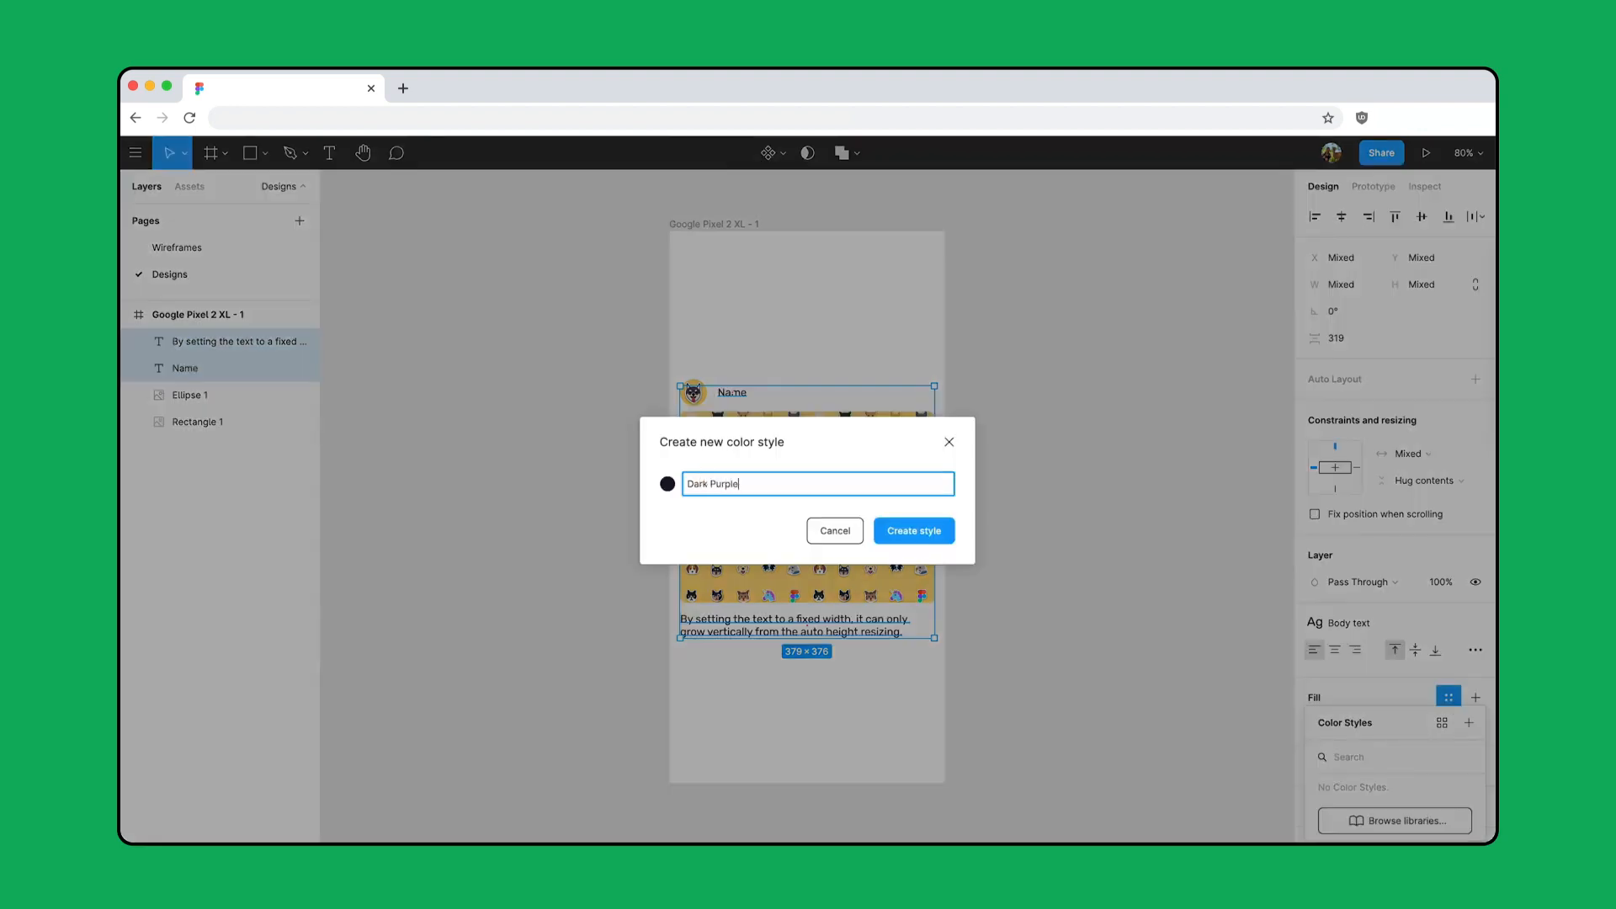
{"action": "left_click", "coordinate": [945, 531]}
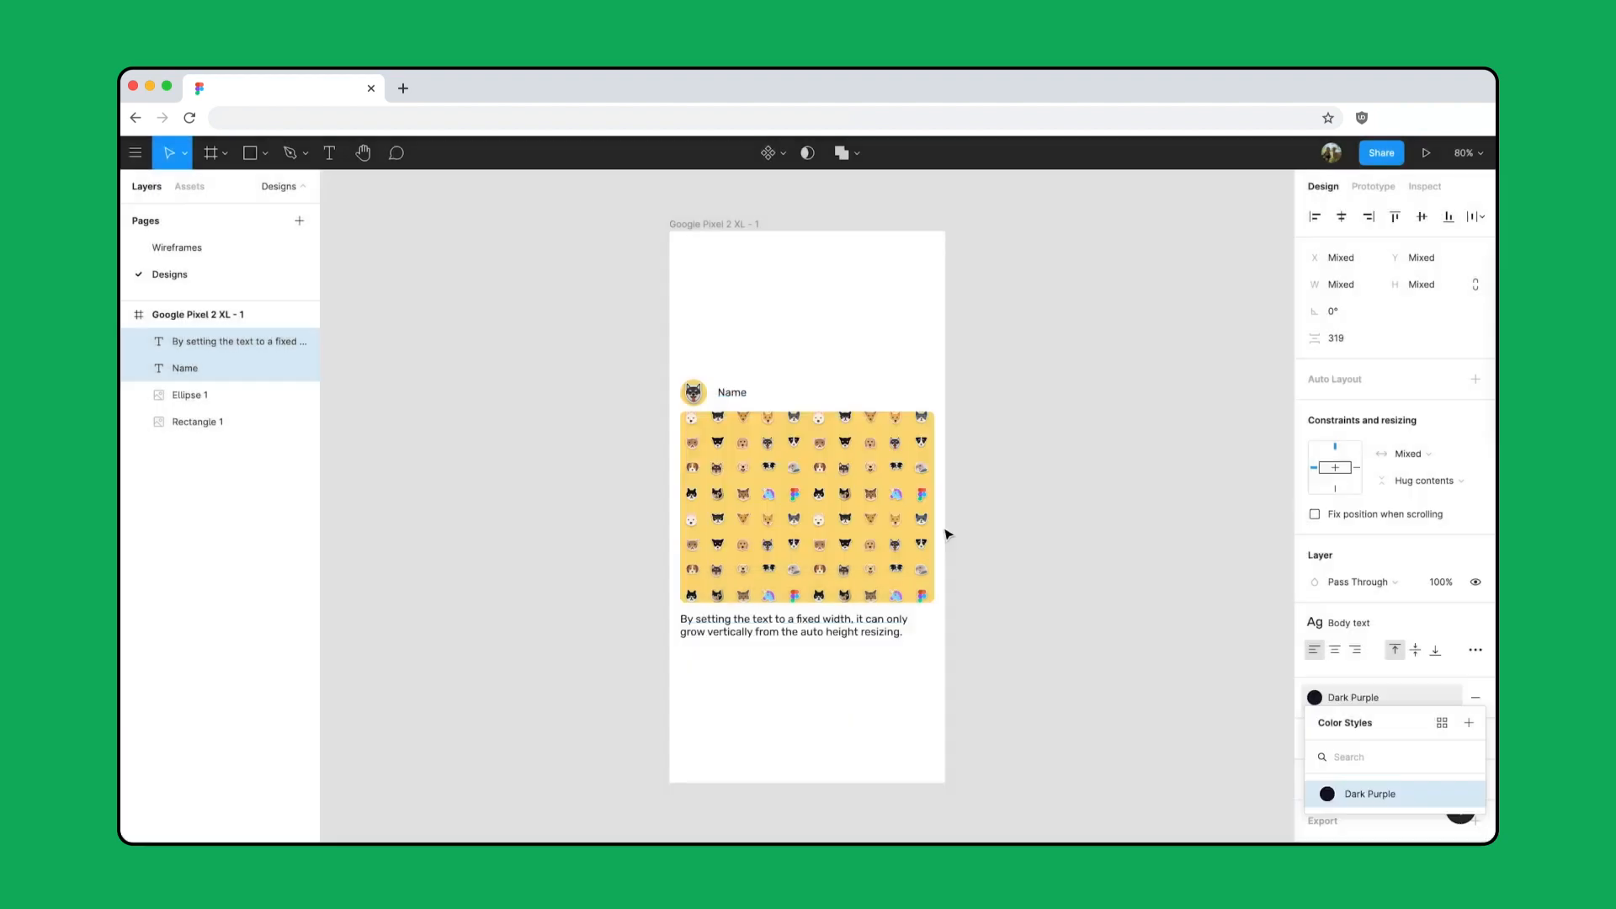
{"action": "left_click", "coordinate": [1092, 613]}
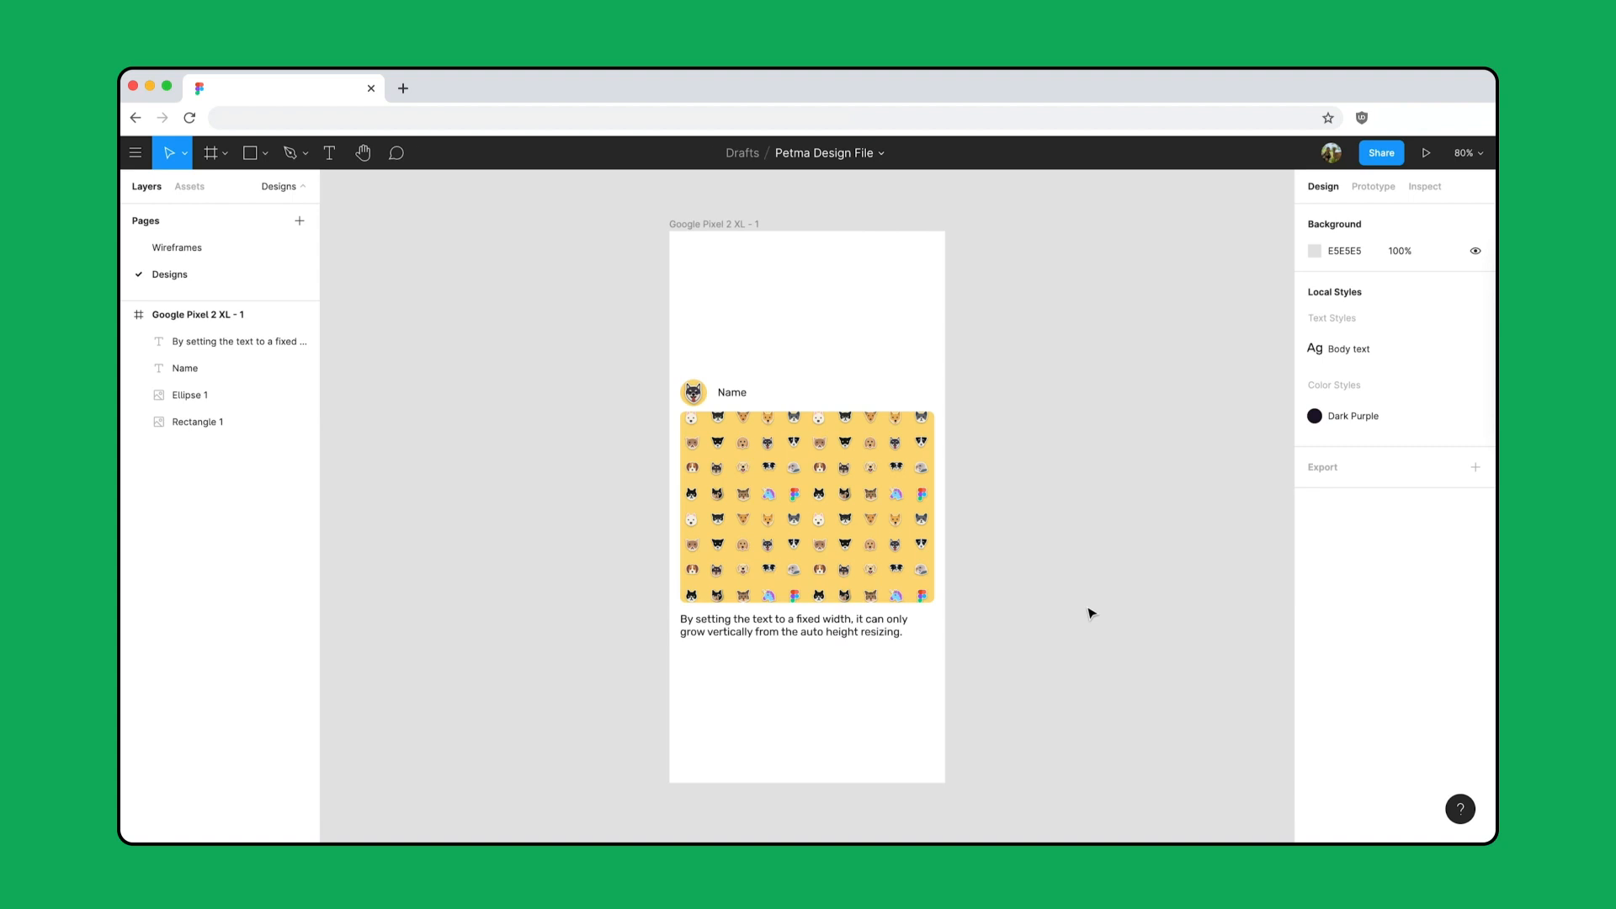
Step: Edit the Body text style and set its font size to 18
{"action": "mouse_move", "coordinate": [1474, 351]}
{"action": "left_click", "coordinate": [1476, 352]}
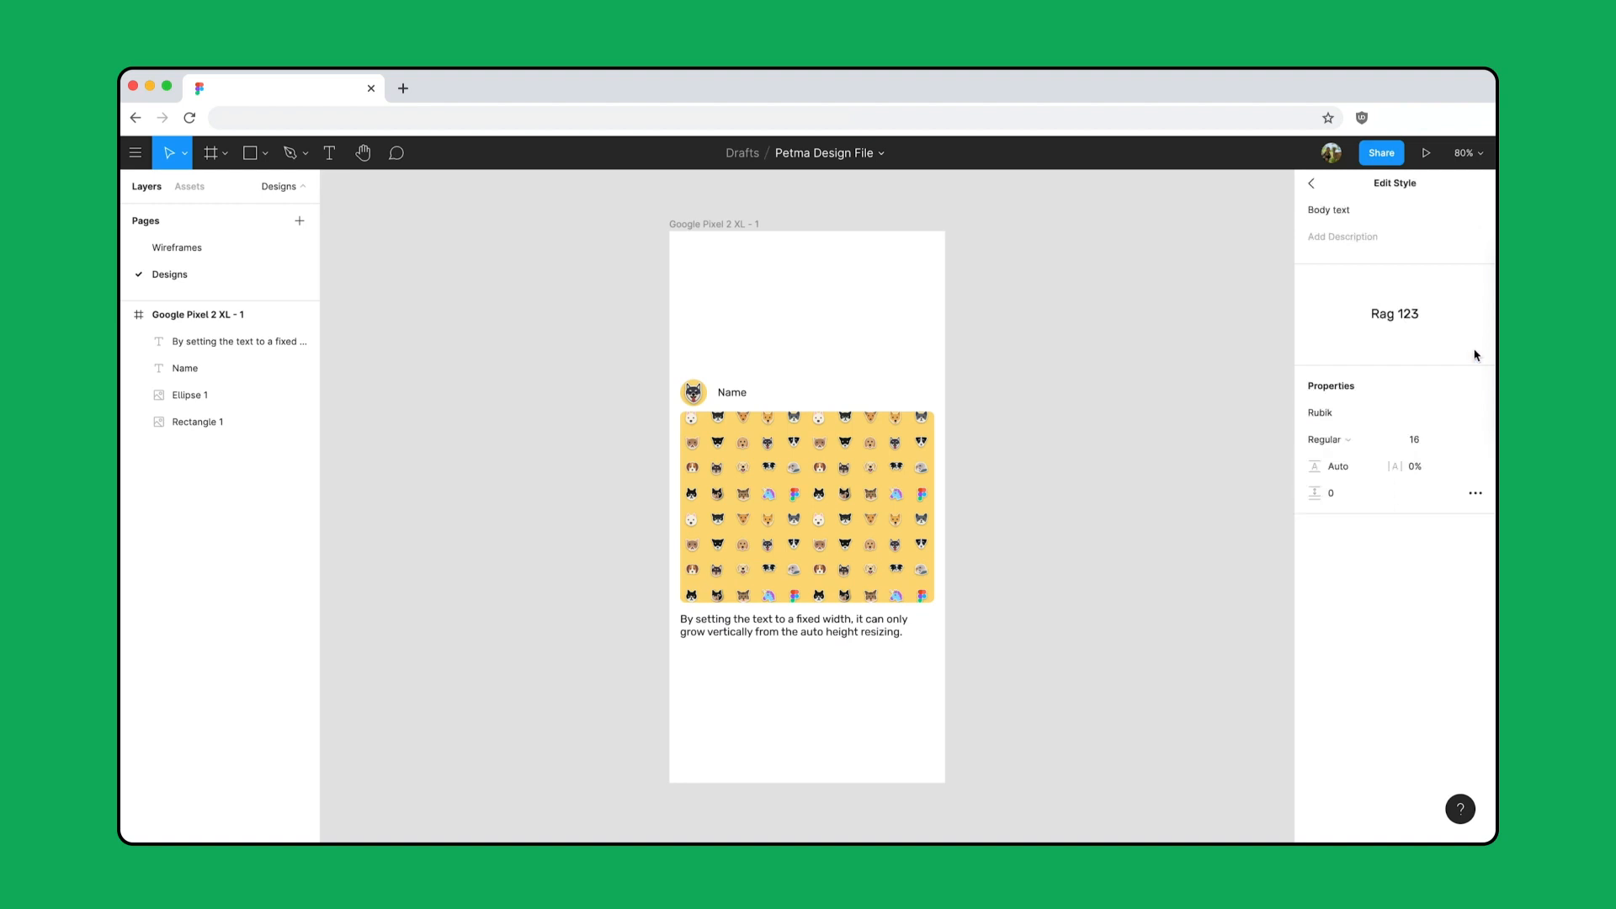
{"action": "left_click", "coordinate": [1431, 440]}
{"action": "type", "text": "18"}
{"action": "key", "text": "Return"}
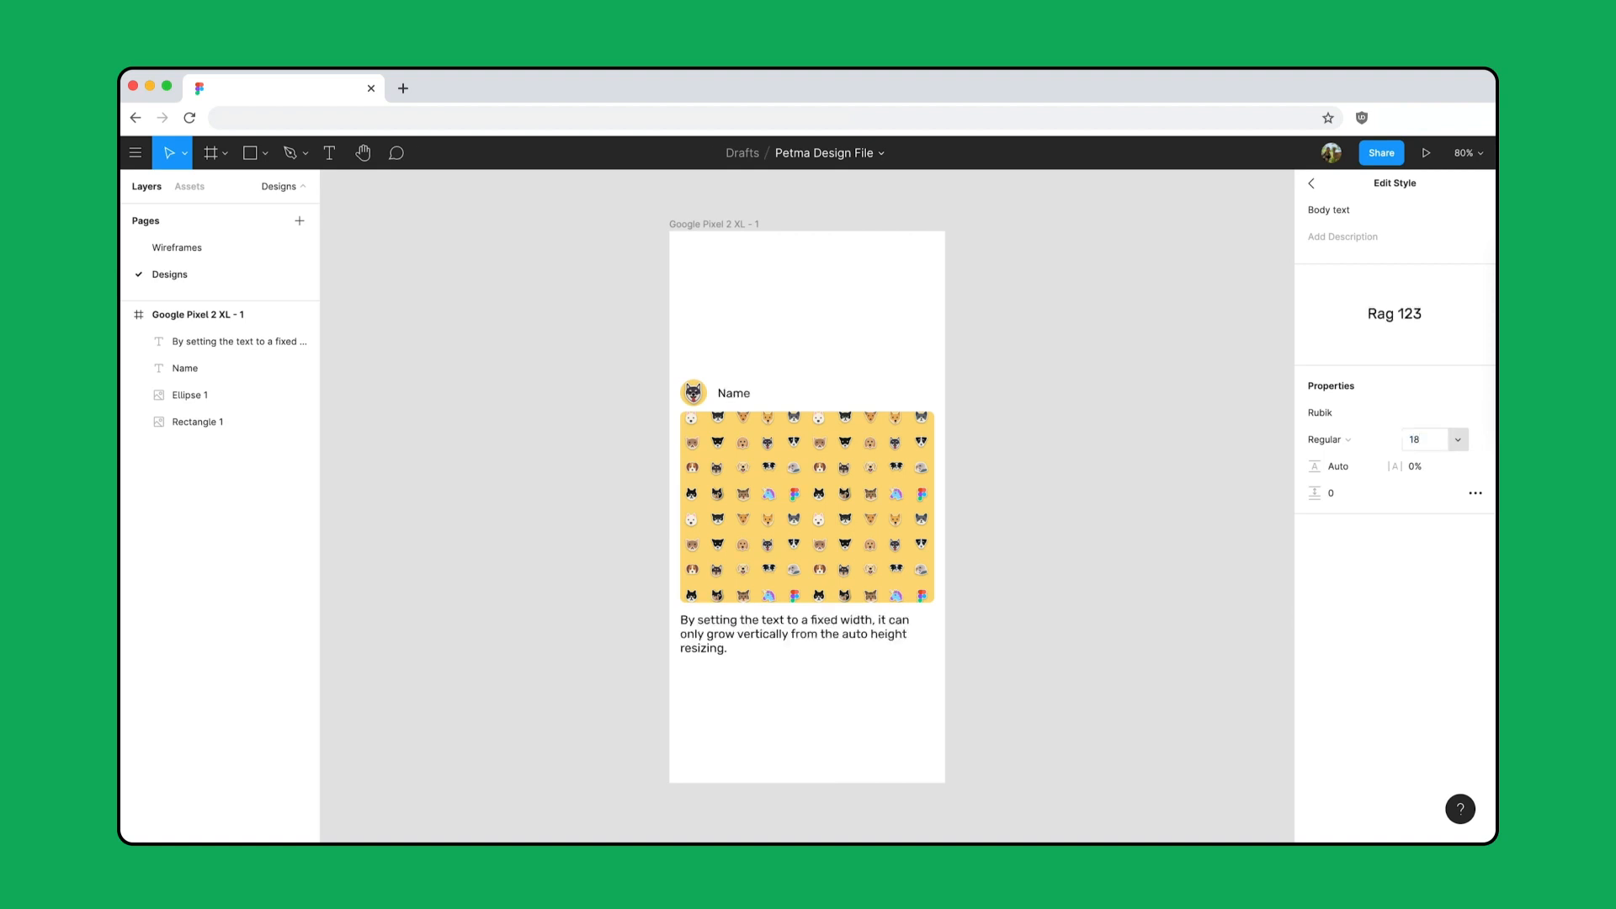
{"action": "left_click", "coordinate": [1176, 526]}
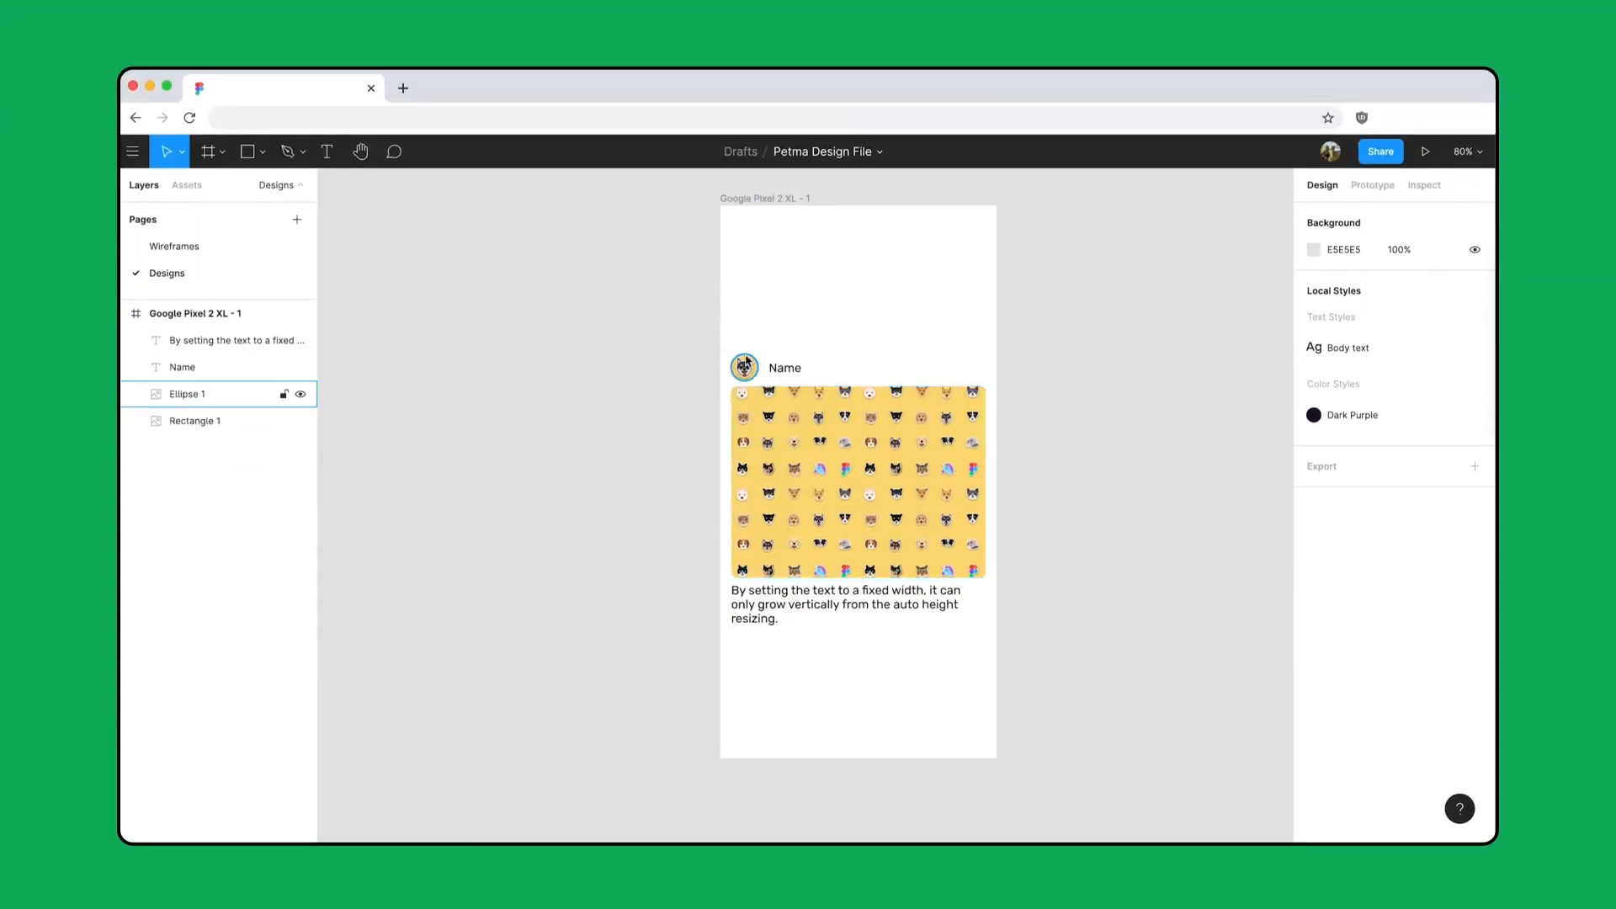
Step: Try to combine the avatar, name, image and caption in a single auto layout frame, and undo it
{"action": "left_click_drag", "start_coordinate": [863, 493], "coordinate": [1023, 658]}
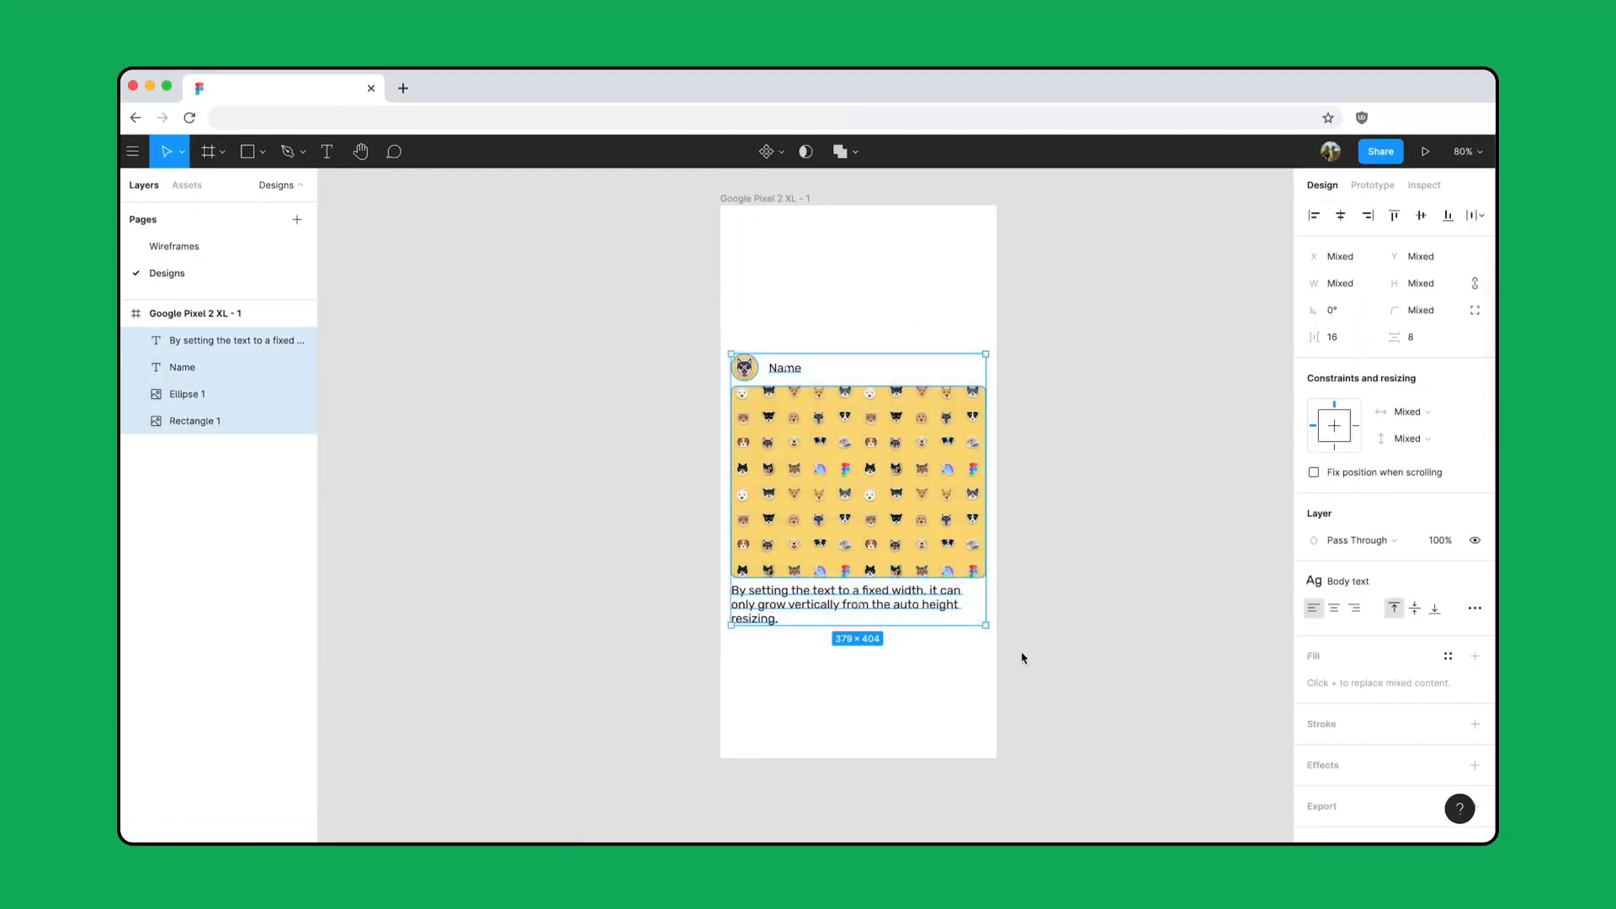
{"action": "key", "text": "shift+a"}
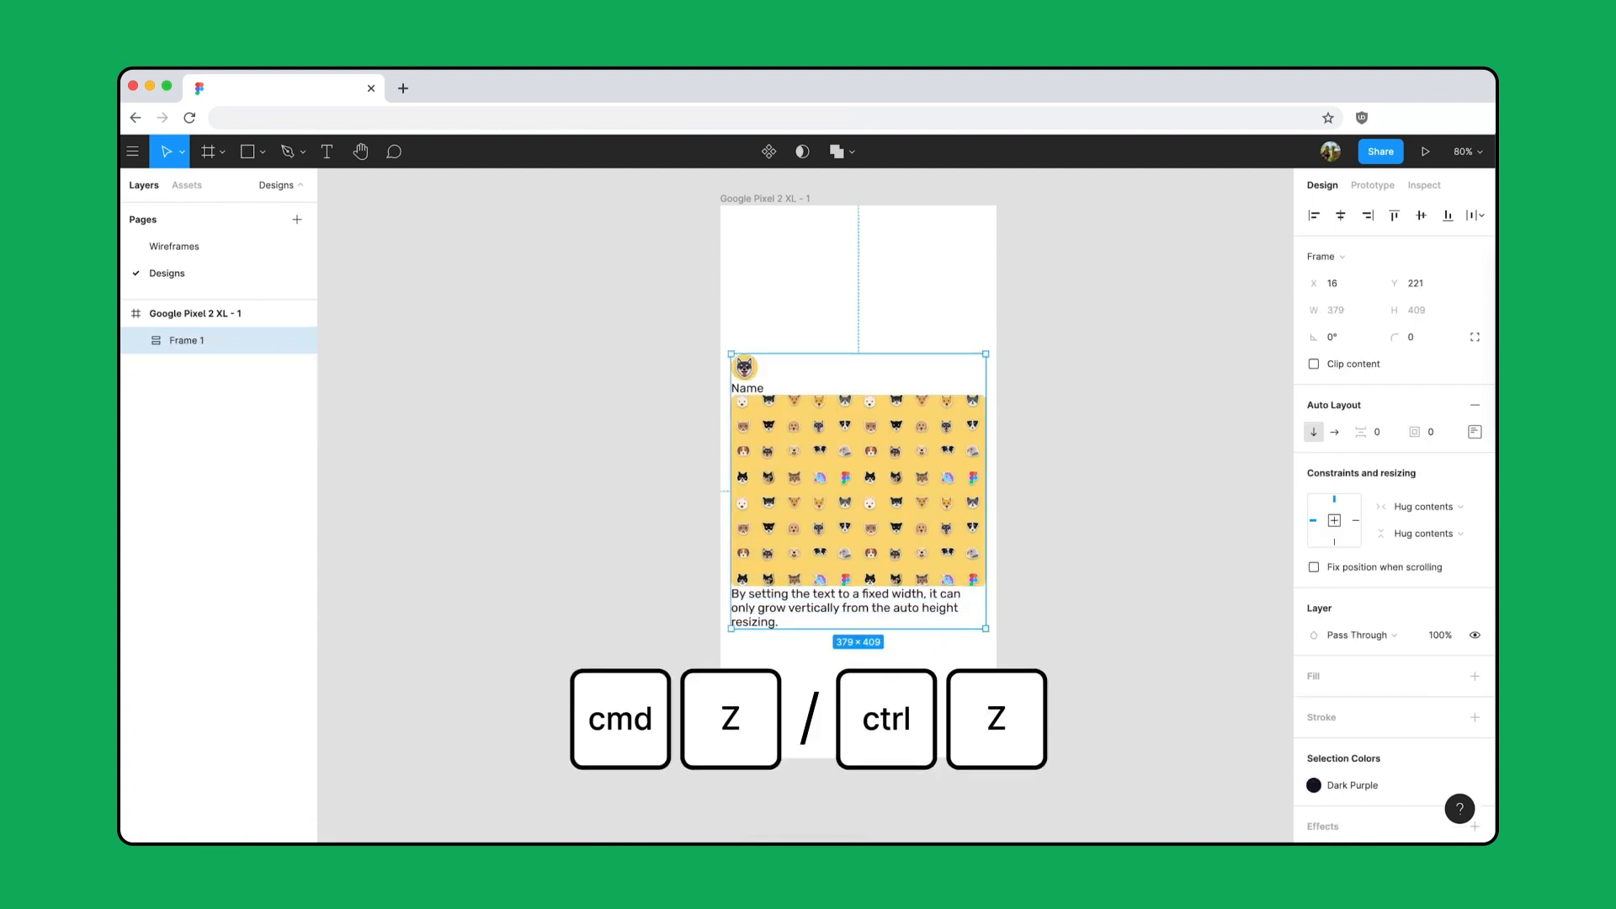
{"action": "key", "text": "super+z"}
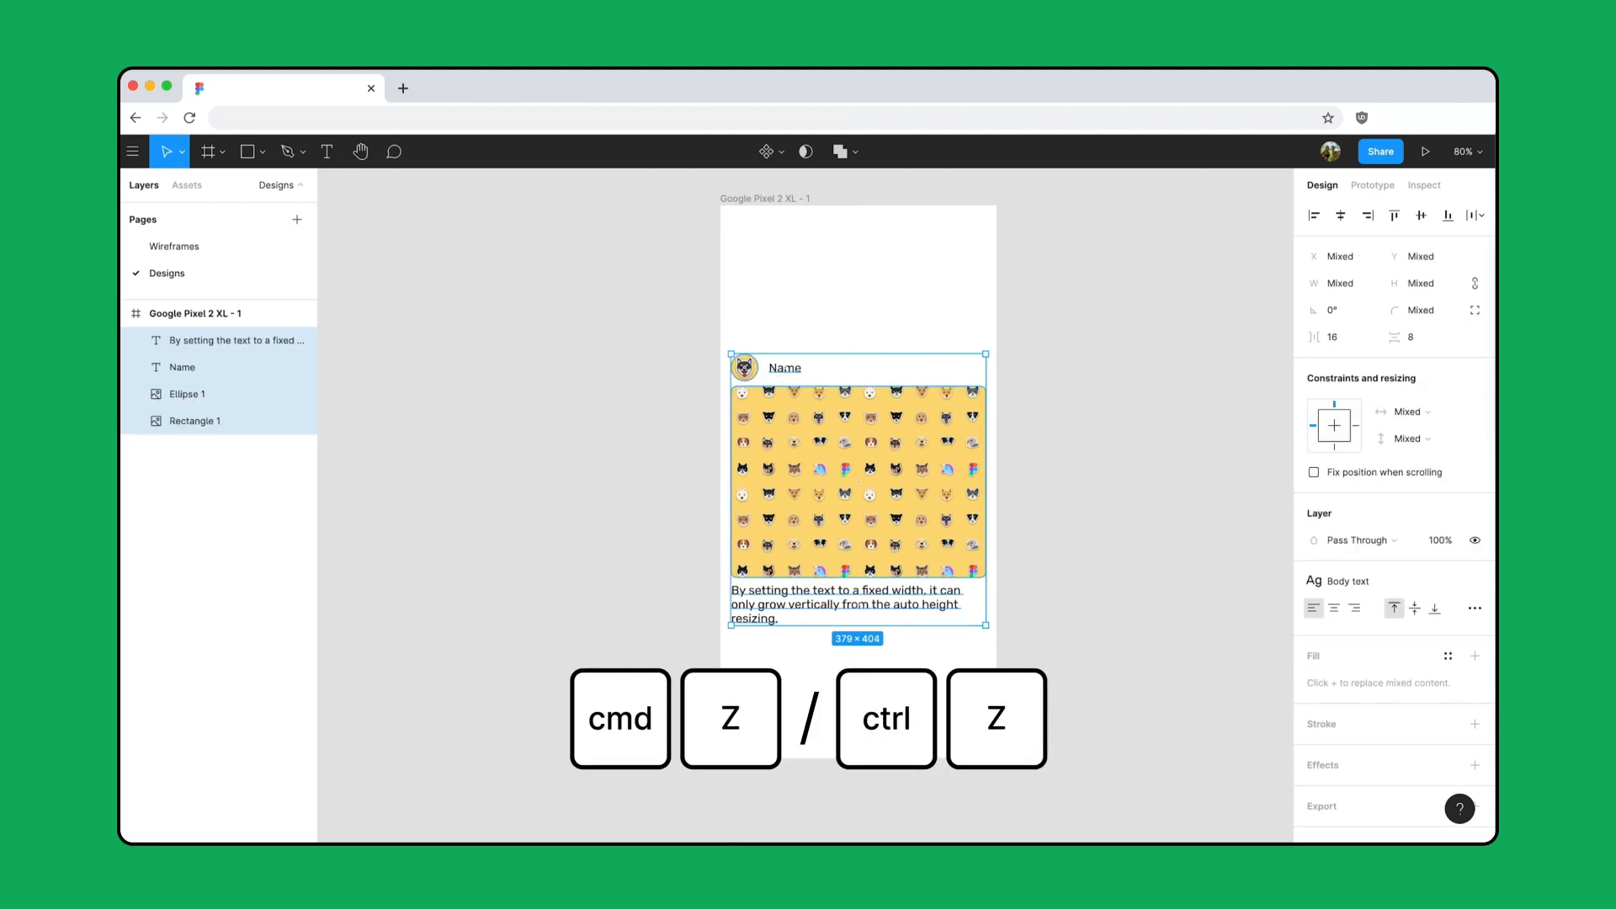
{"action": "left_click", "coordinate": [1035, 395]}
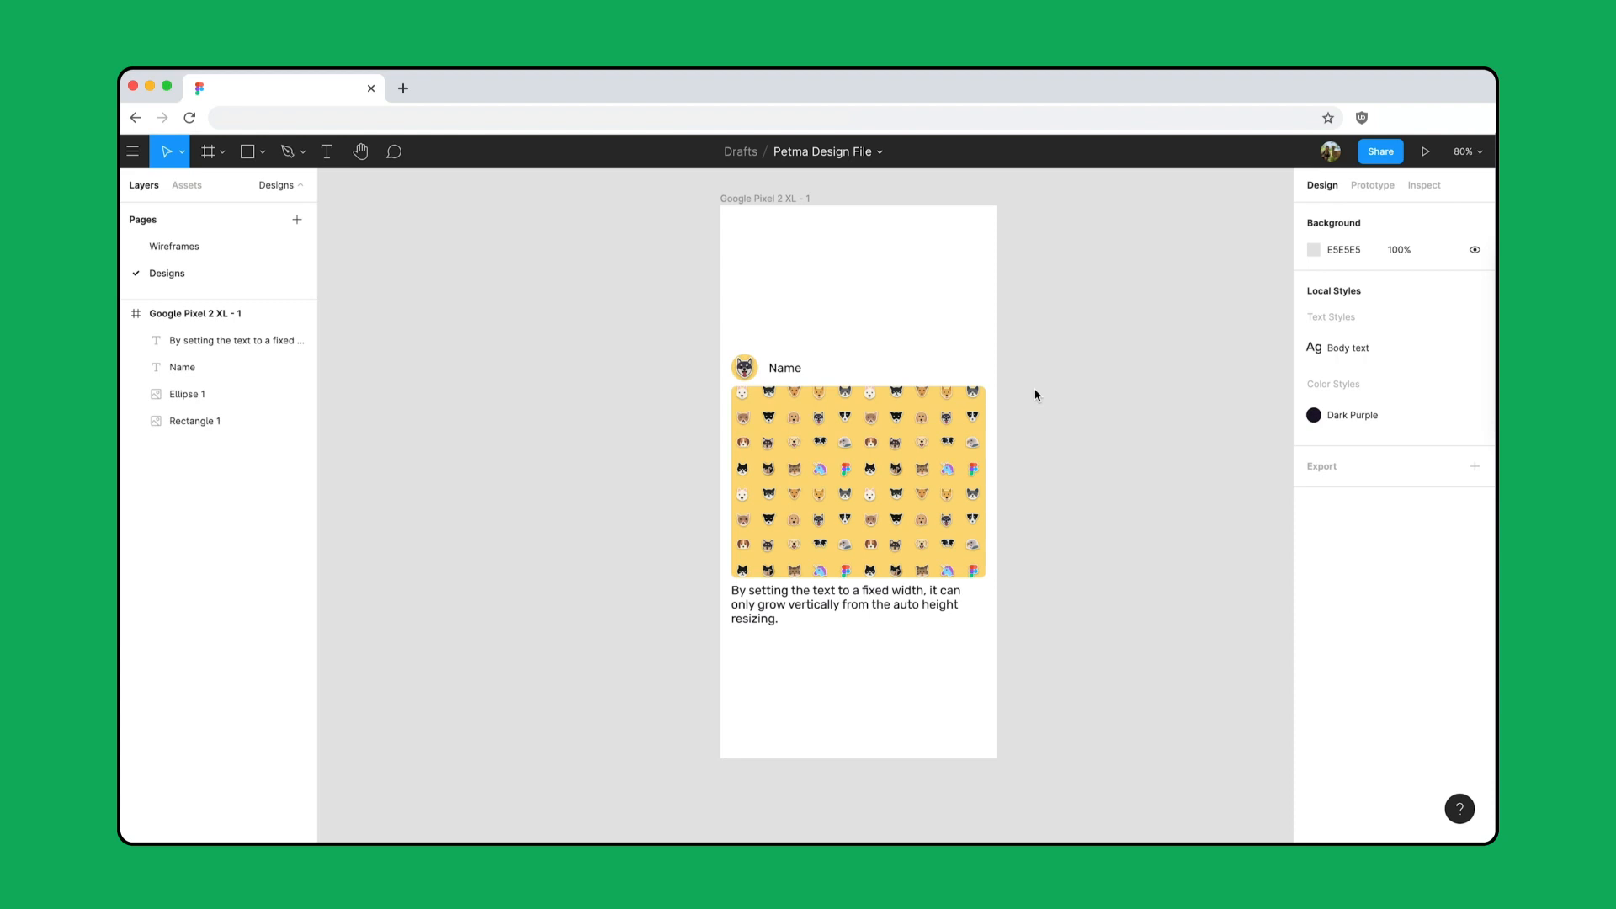
Step: Wrap the avatar and name in an auto layout frame and replace the name text with "Dogs of Figma"
{"action": "left_click_drag", "start_coordinate": [726, 340], "coordinate": [815, 394]}
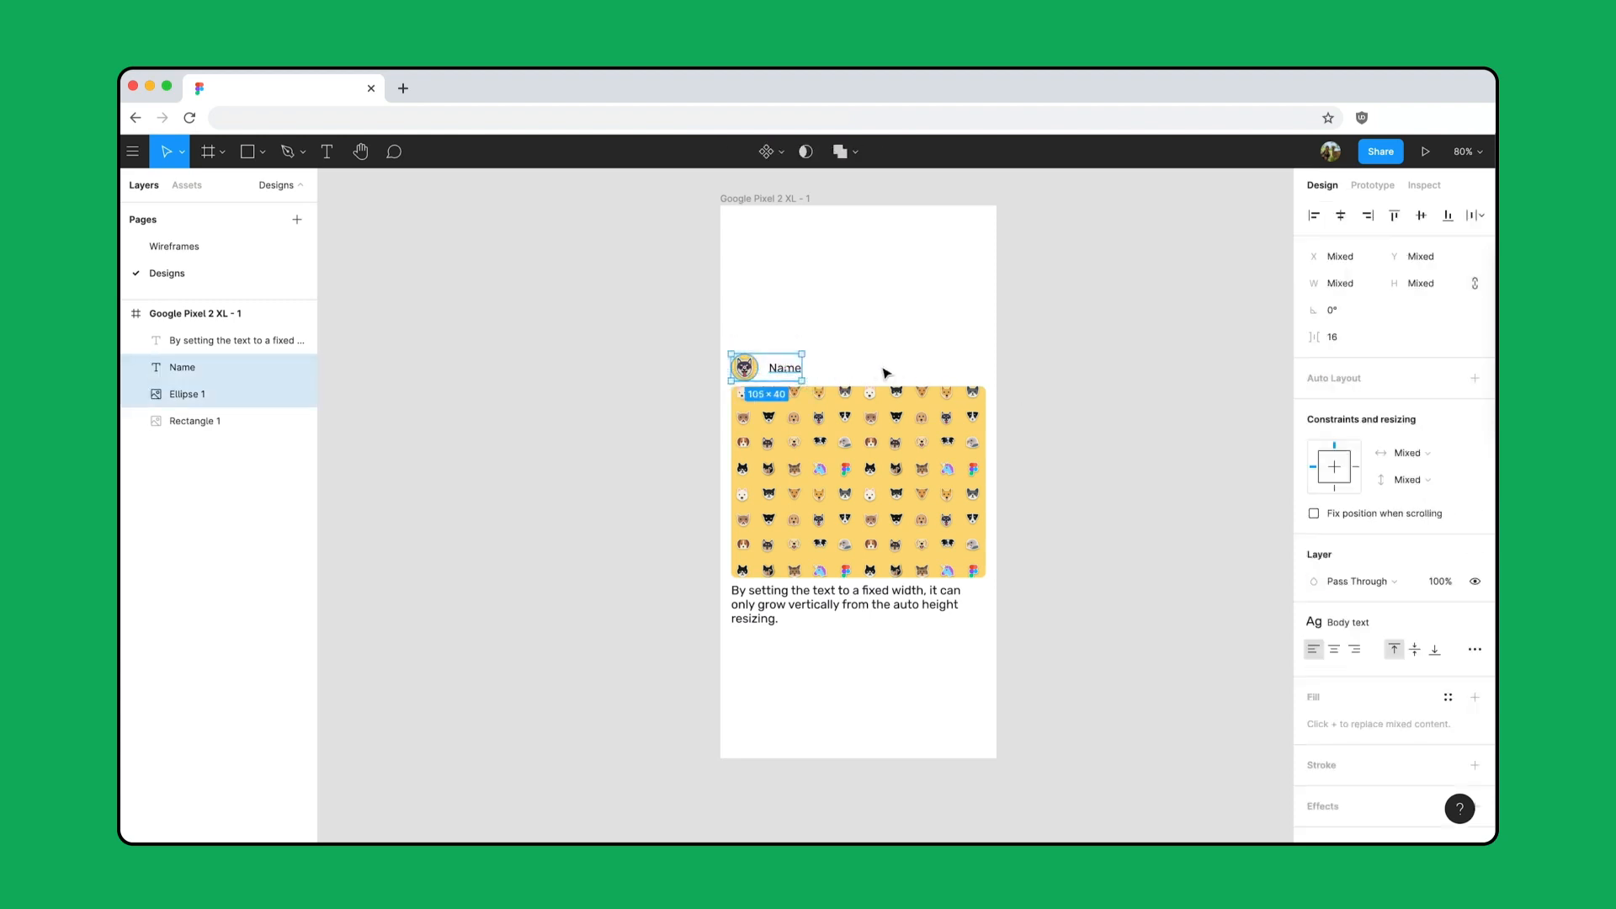
{"action": "key", "text": "shift+a"}
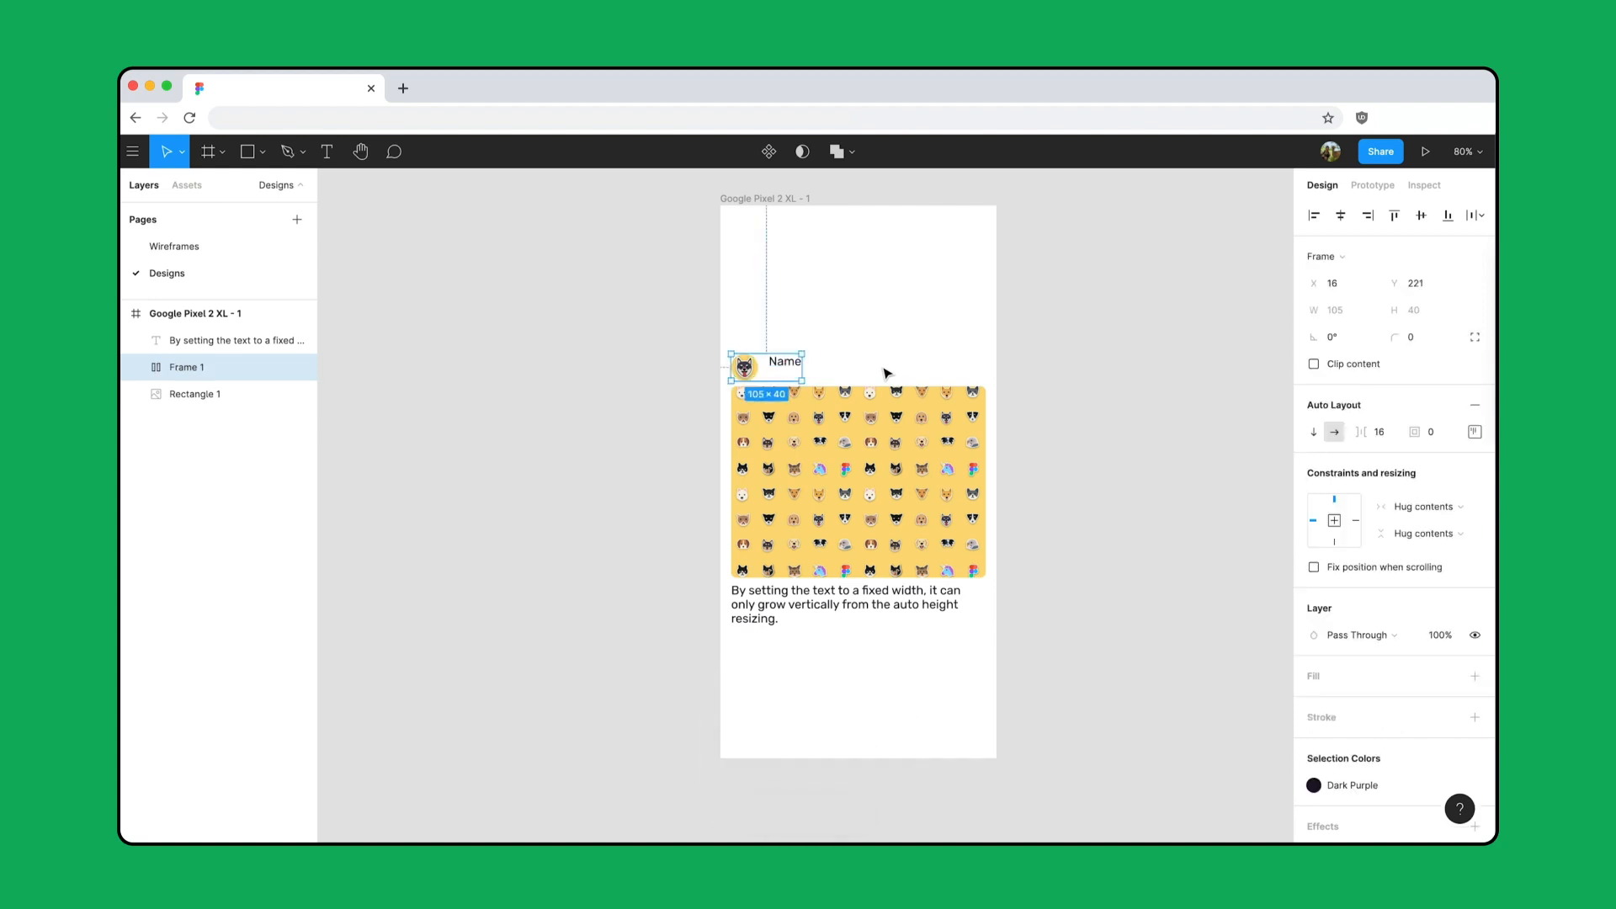
{"action": "double_click", "coordinate": [787, 367]}
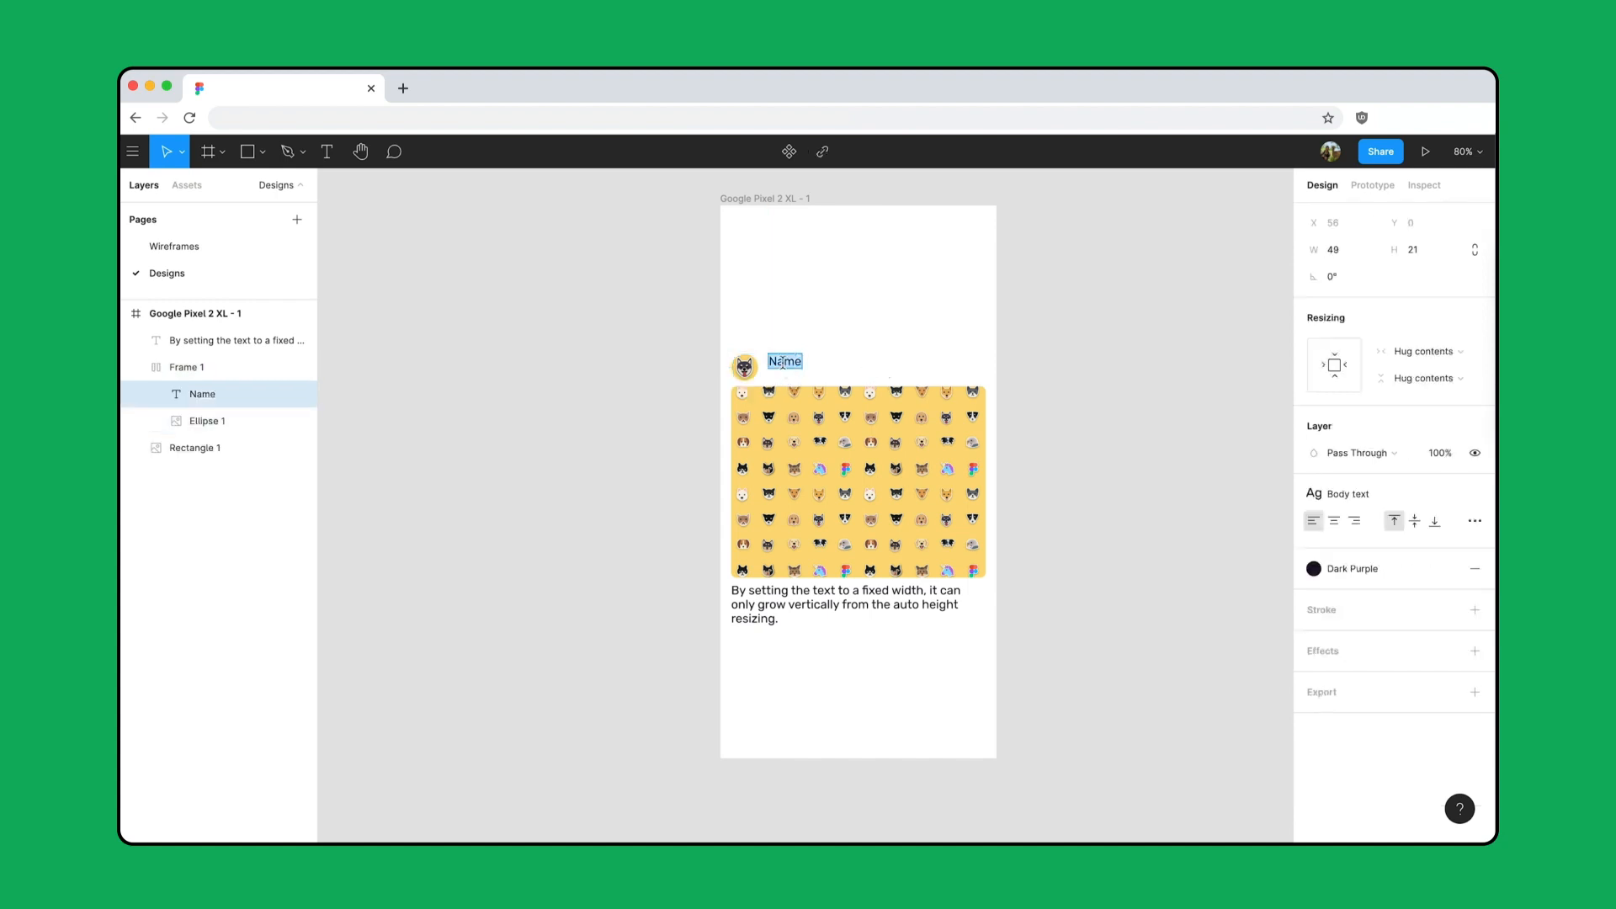
{"action": "type", "text": "Dogs of Figma"}
{"action": "key", "text": "Escape"}
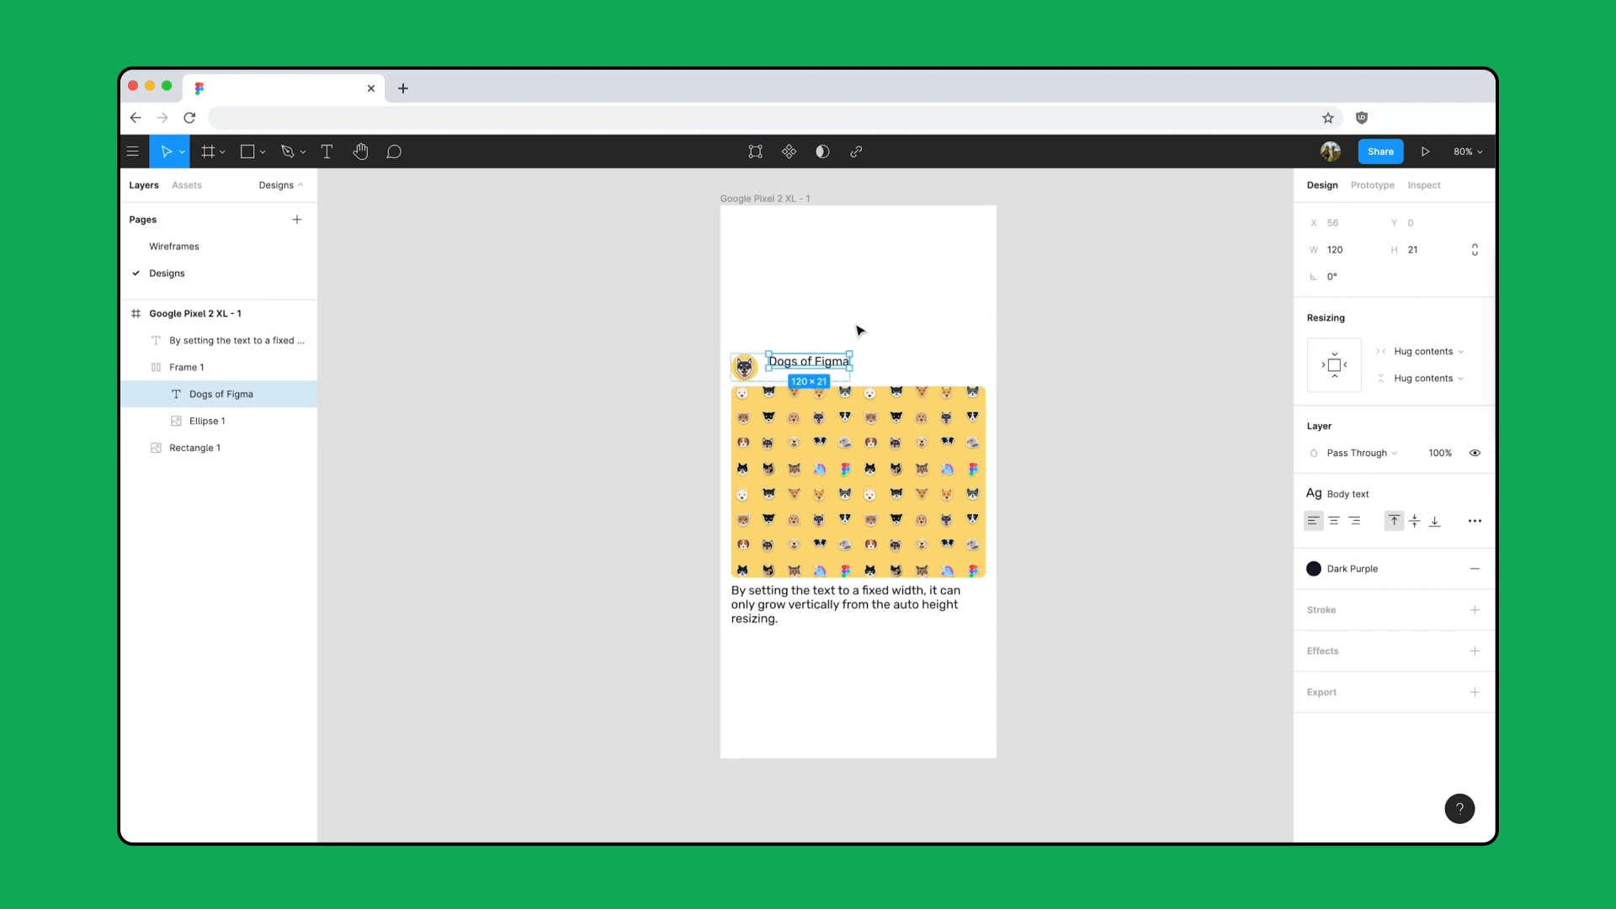
Step: Align the contents of the avatar and name frame to the left and vertically centered in its auto layout
{"action": "key", "text": "Escape"}
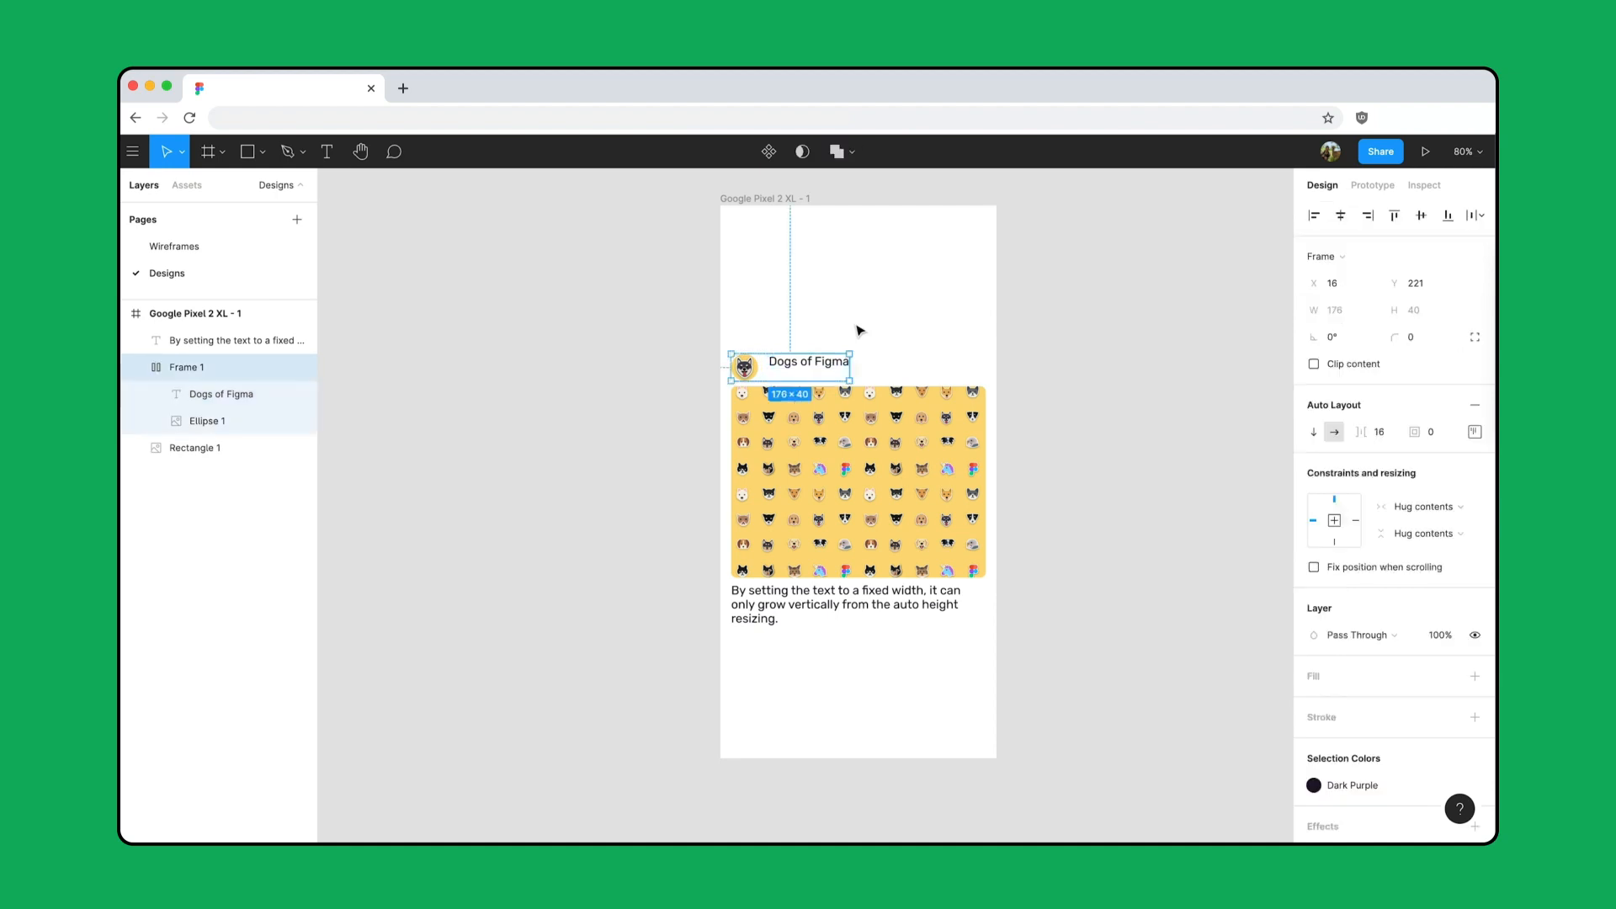
{"action": "left_click", "coordinate": [1473, 433]}
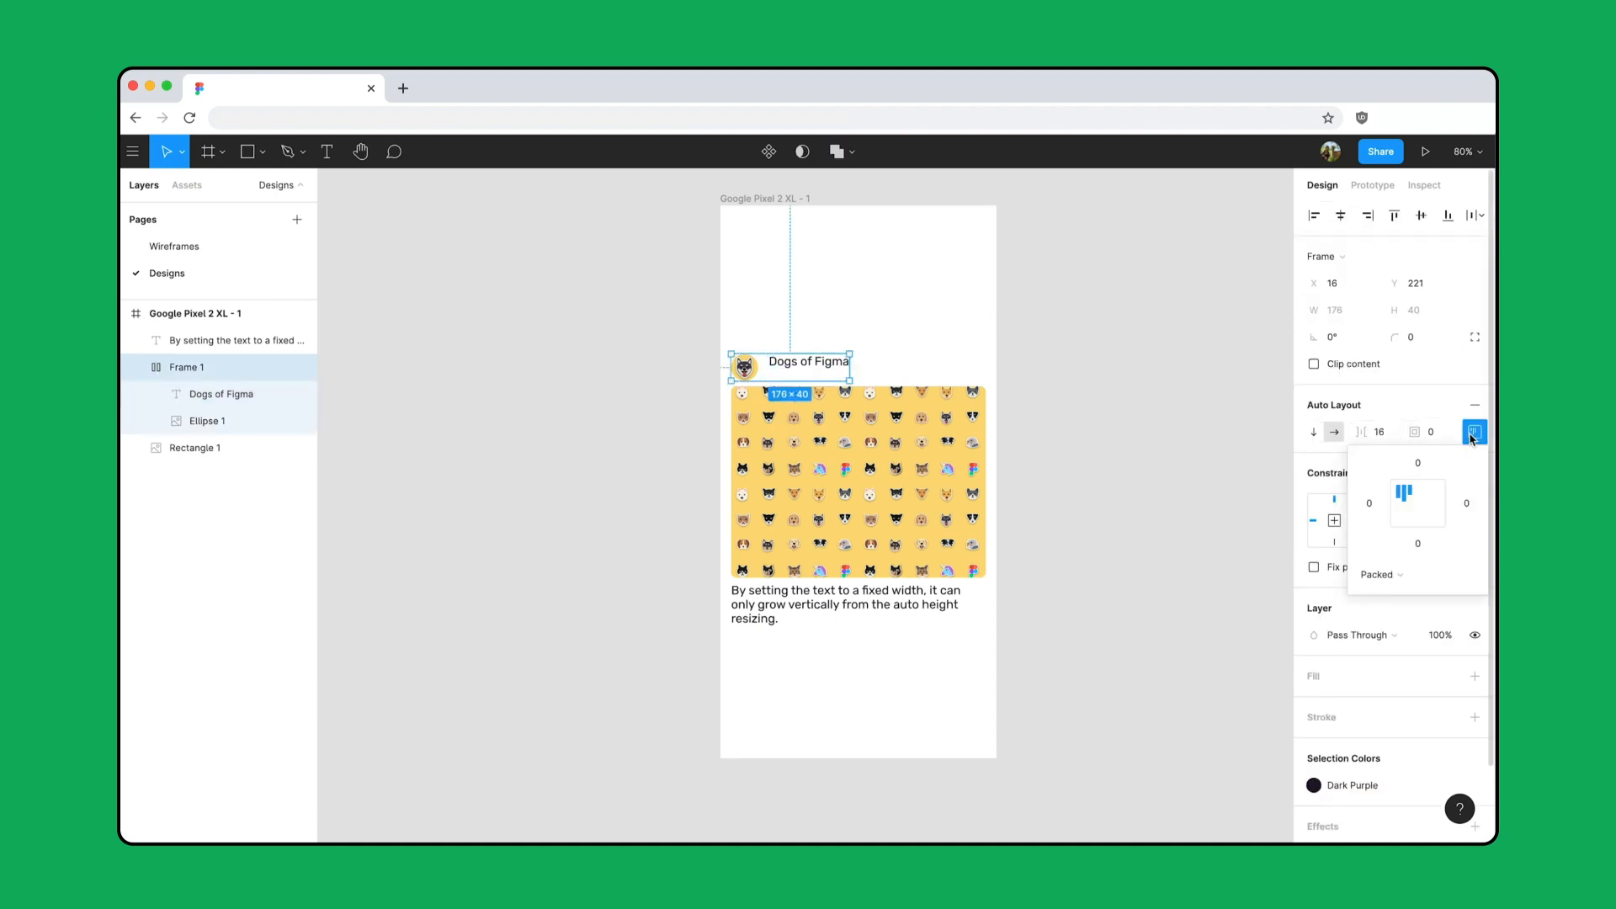
{"action": "left_click", "coordinate": [1401, 505]}
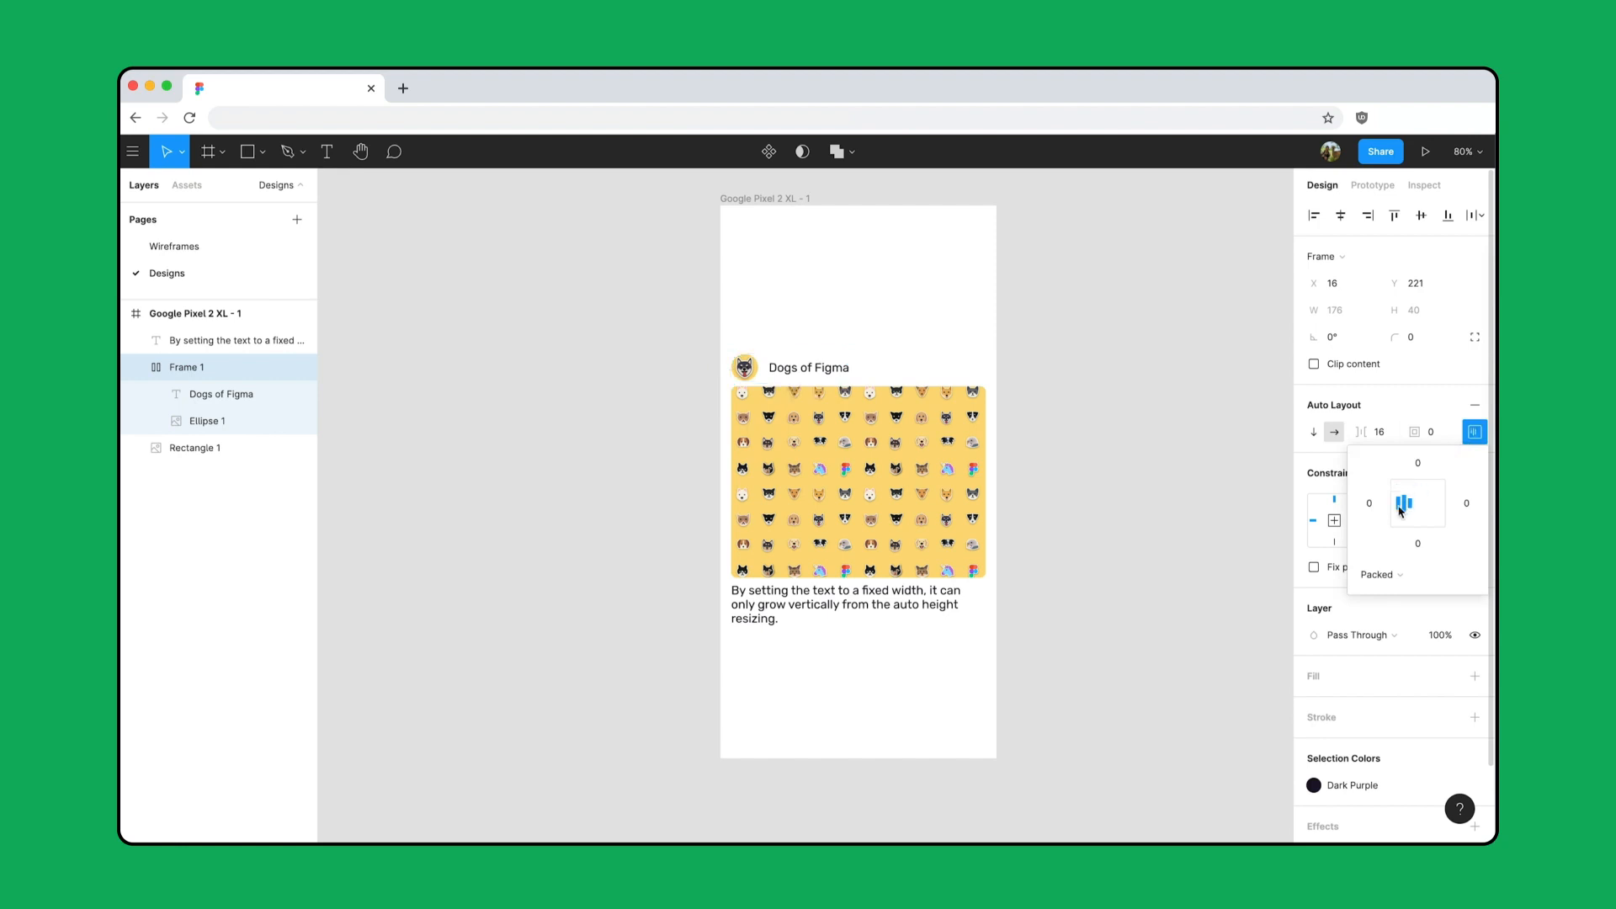
{"action": "left_click", "coordinate": [977, 333]}
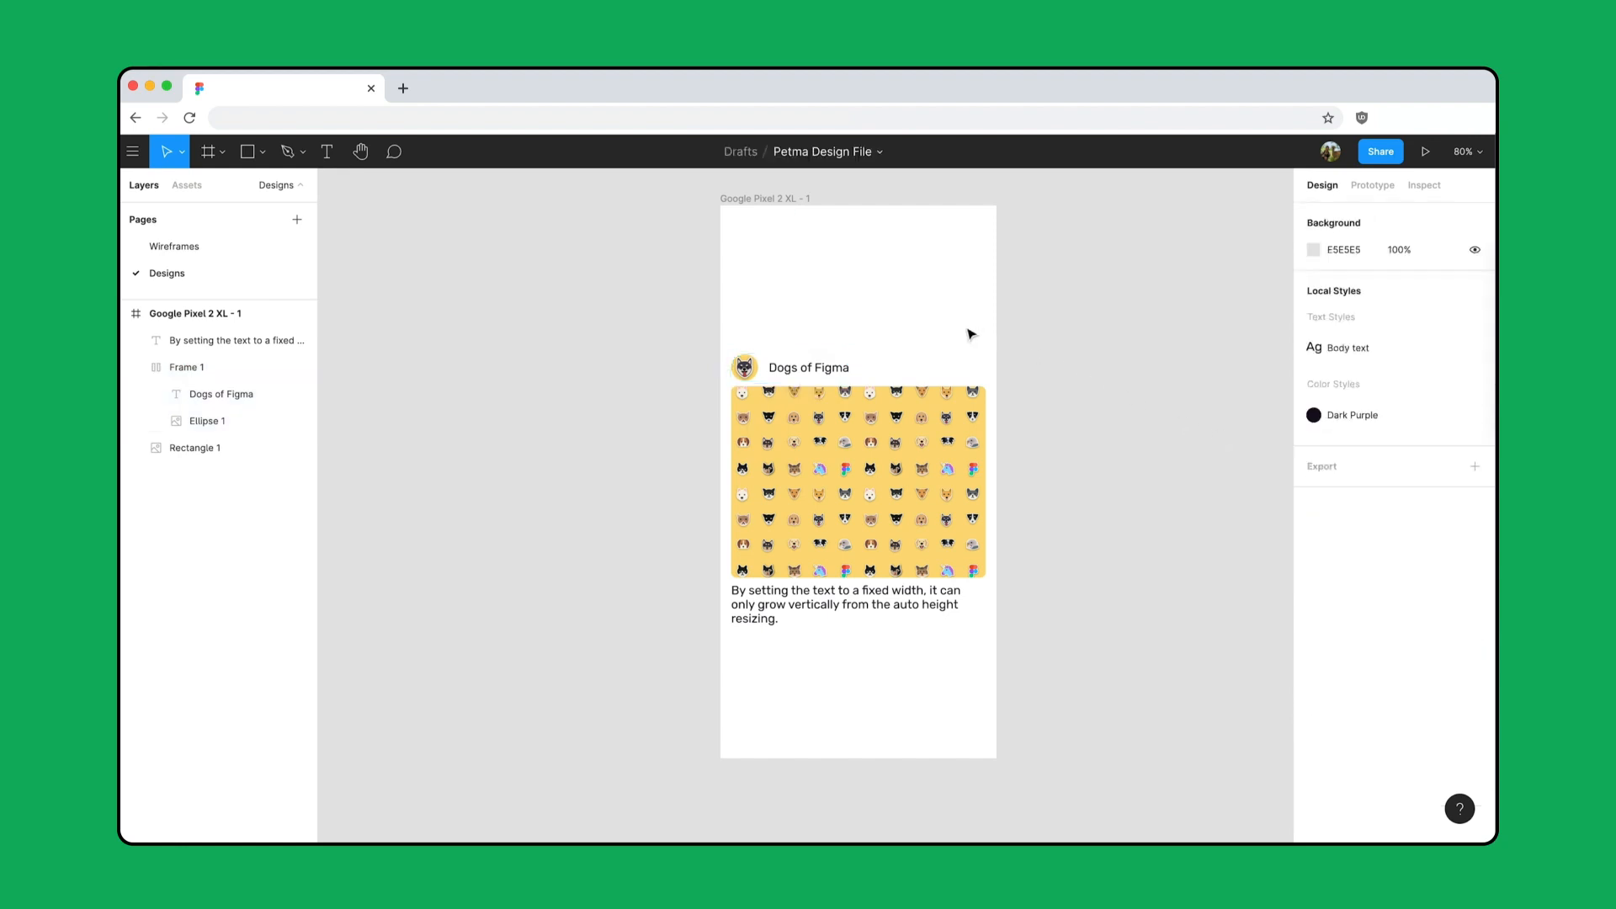
Step: Rename the auto layout frame holding the avatar and name as "Author Info"
{"action": "left_click", "coordinate": [829, 371]}
{"action": "double_click", "coordinate": [190, 368]}
{"action": "type", "text": "Auth"}
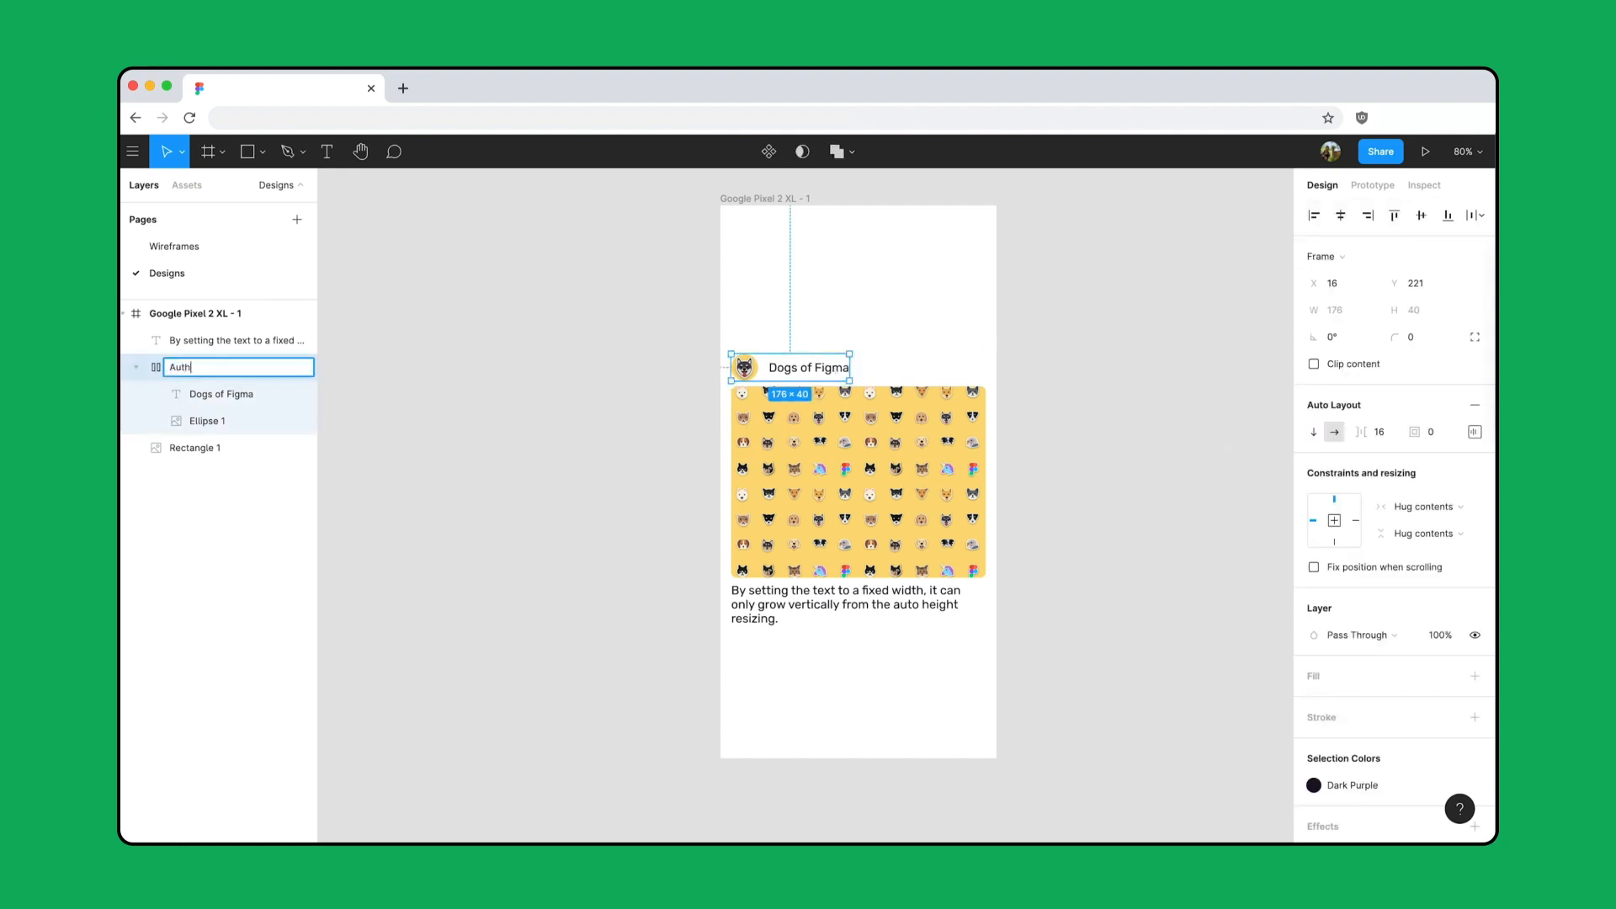
{"action": "type", "text": "or Info"}
{"action": "key", "text": "Return"}
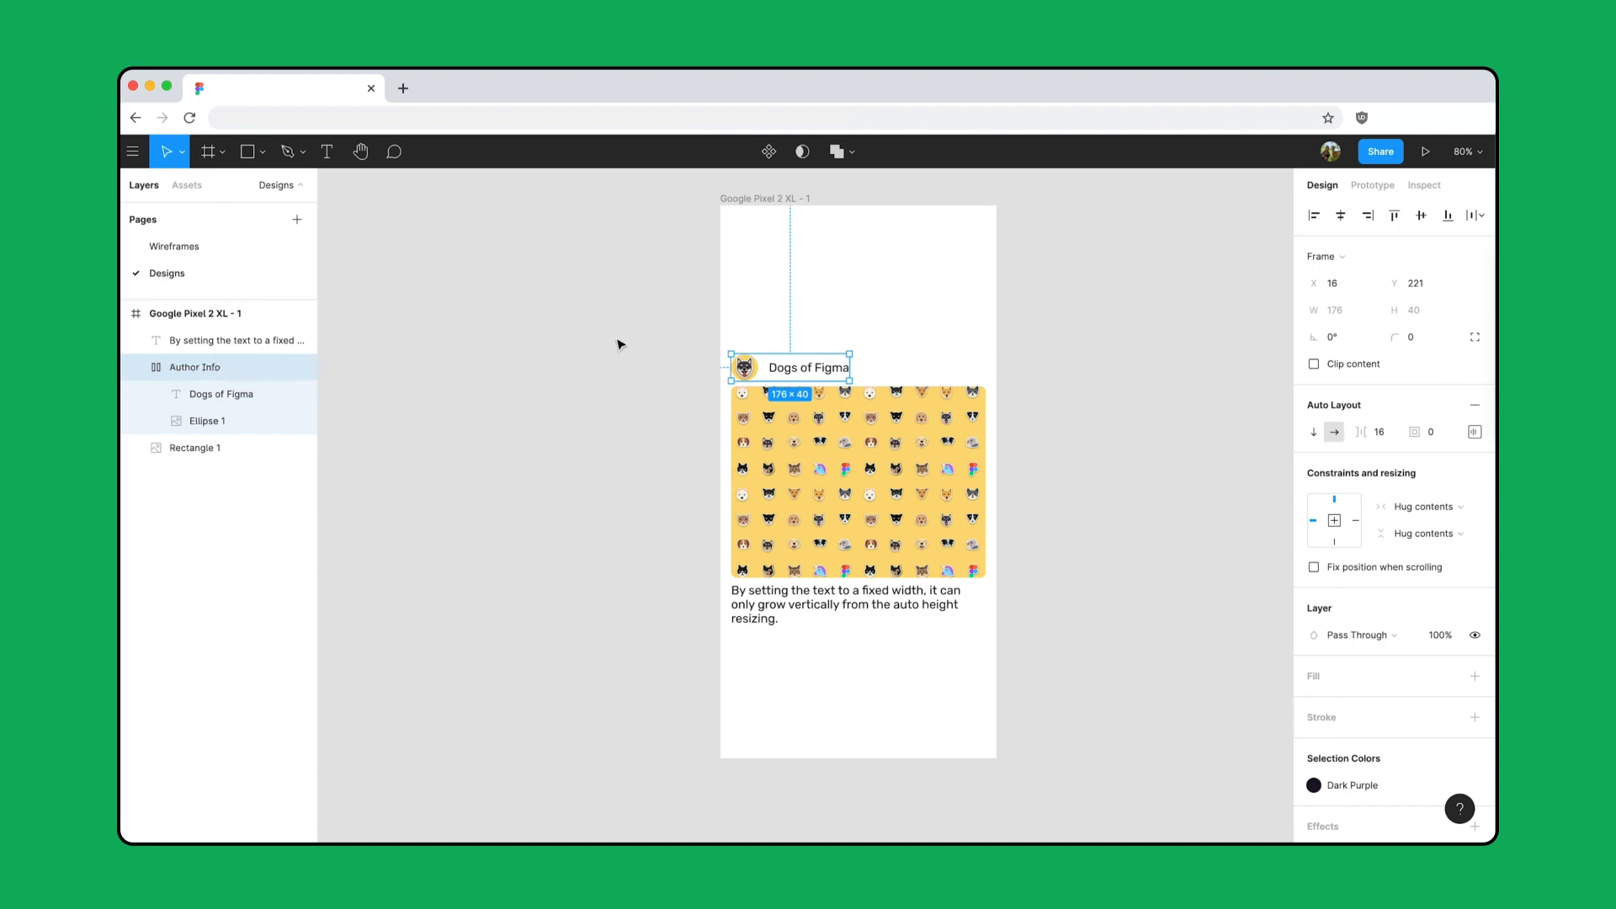
Step: Combine the Author Info frame, the image and the caption in a vertical auto layout frame
{"action": "left_click", "coordinate": [698, 326]}
{"action": "left_click_drag", "start_coordinate": [698, 326], "coordinate": [1021, 662]}
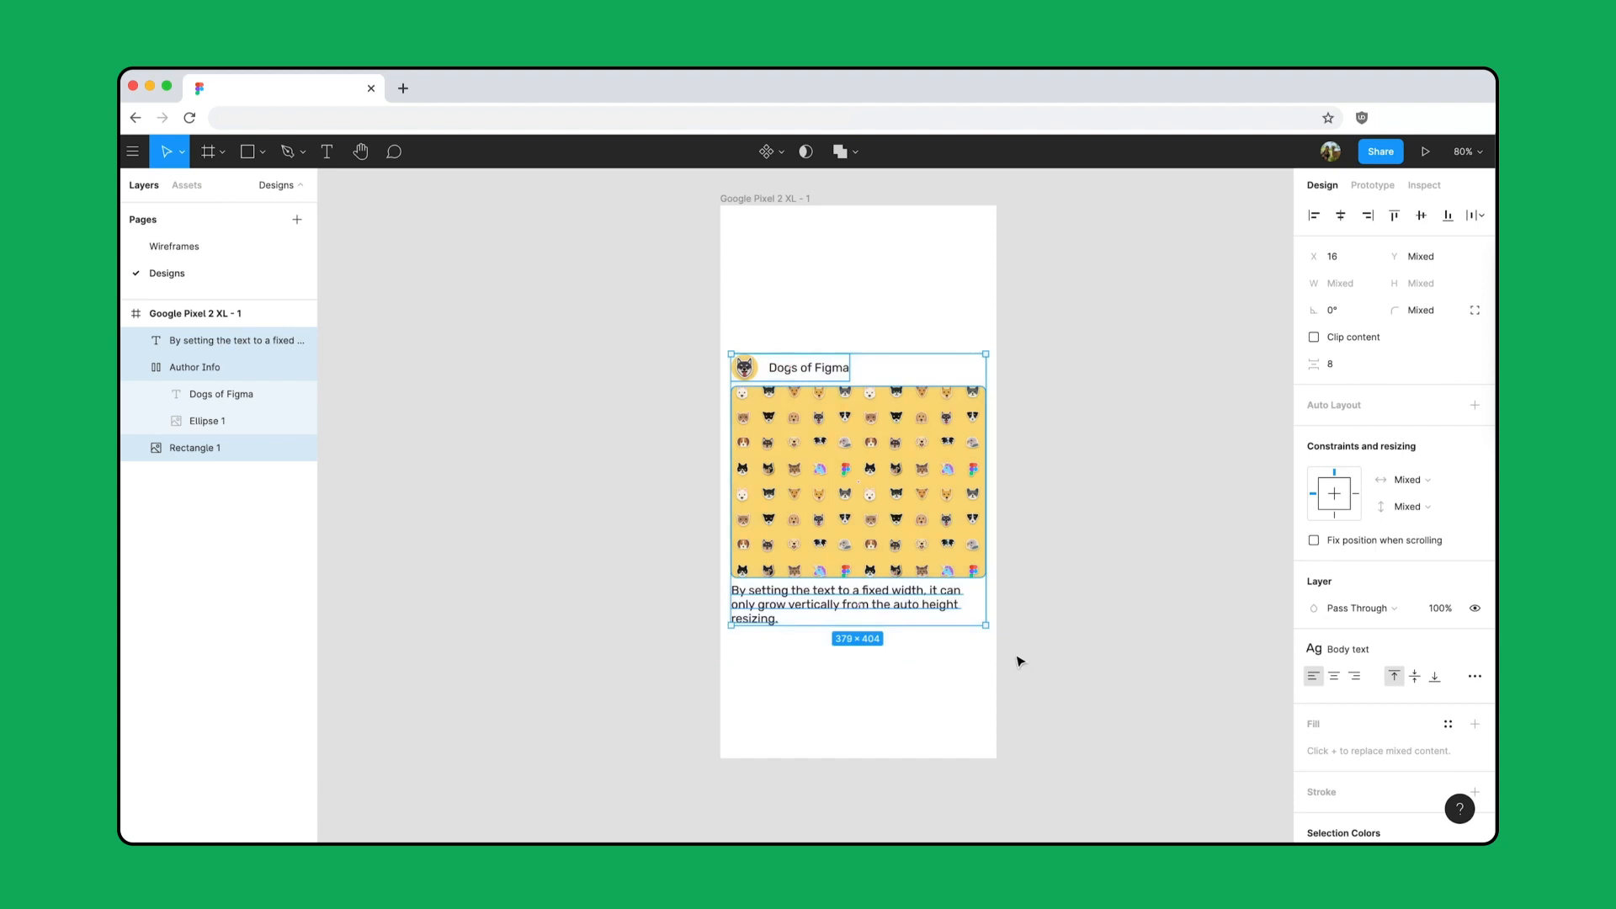
{"action": "key", "text": "shift+a"}
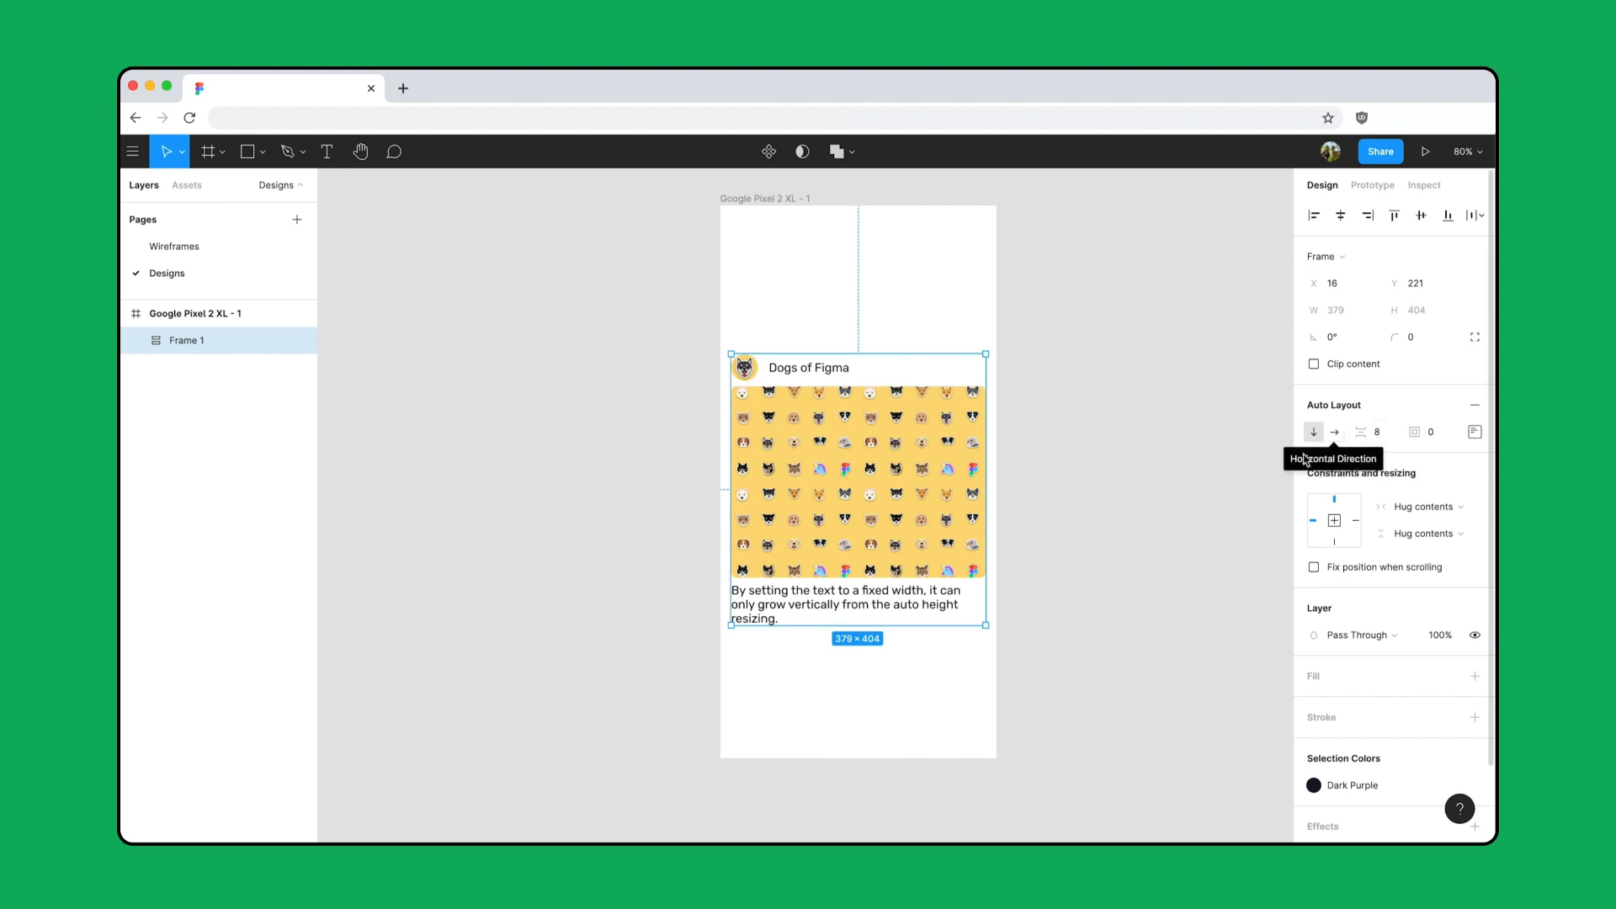
Step: Try Hug contents for the caption's horizontal resizing and set it to Fill container
{"action": "left_click", "coordinate": [930, 615]}
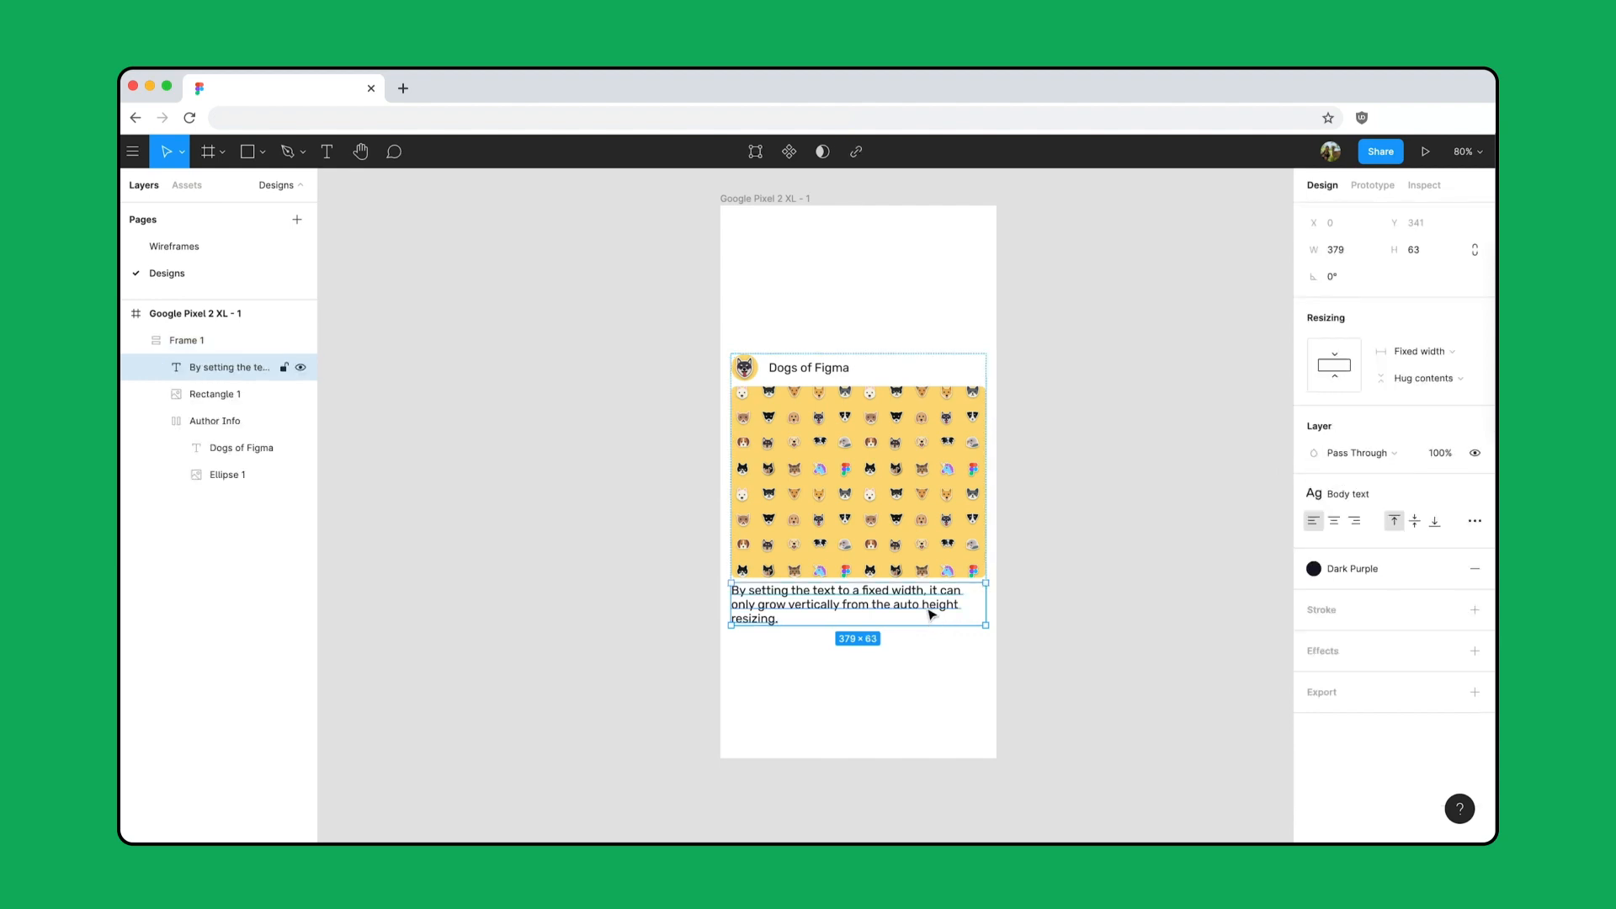
{"action": "left_click", "coordinate": [1464, 356]}
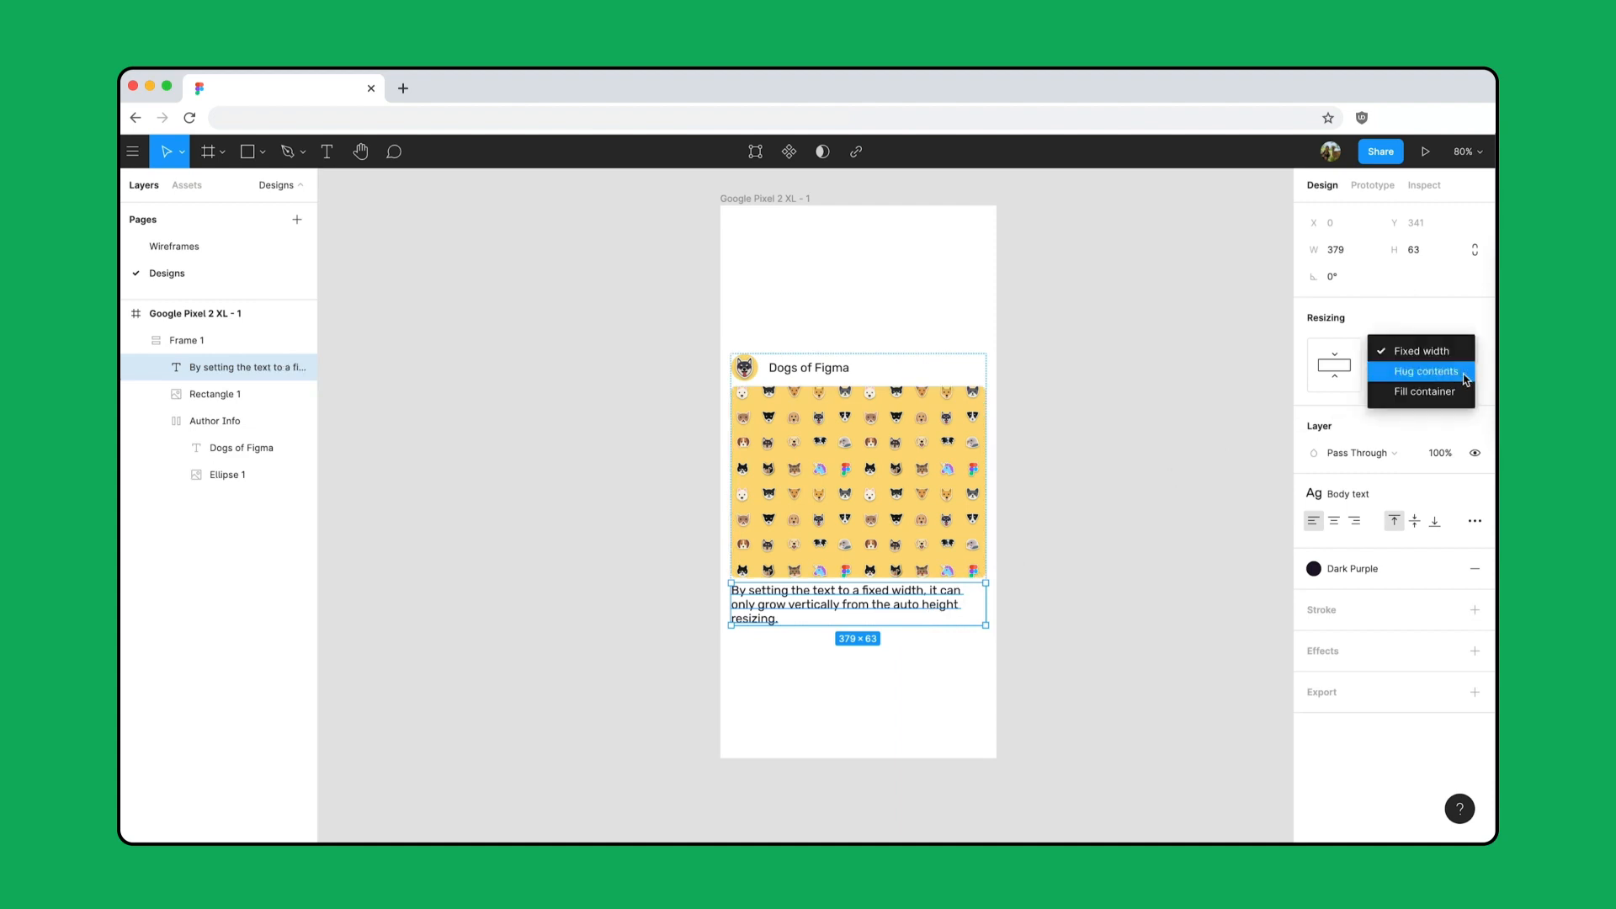
{"action": "left_click", "coordinate": [1465, 380]}
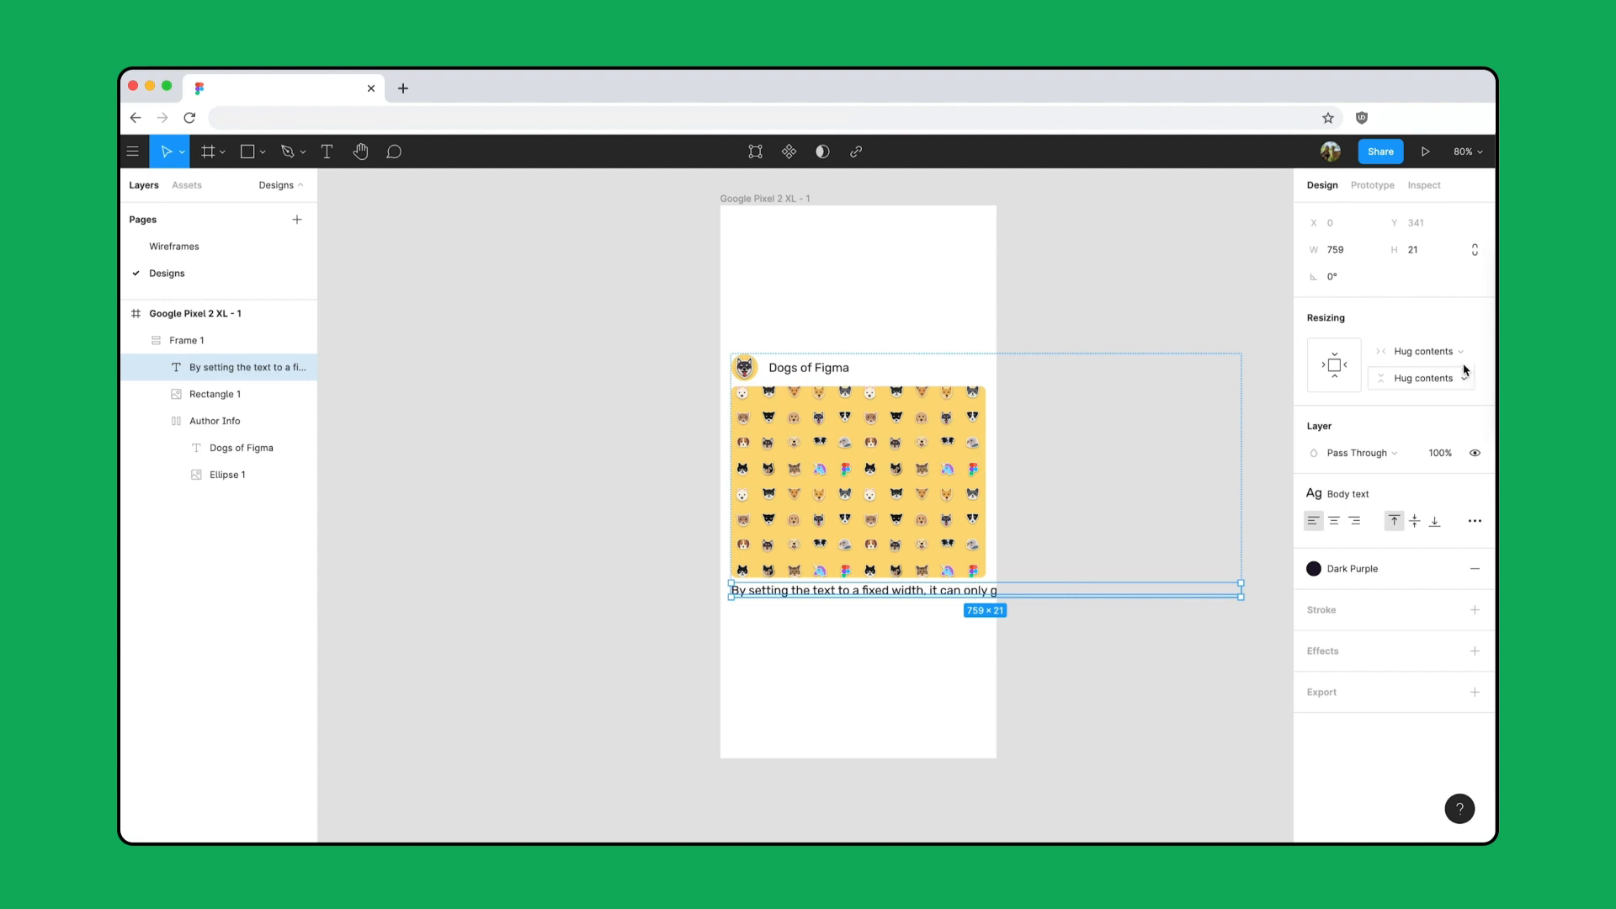
{"action": "left_click", "coordinate": [1463, 354]}
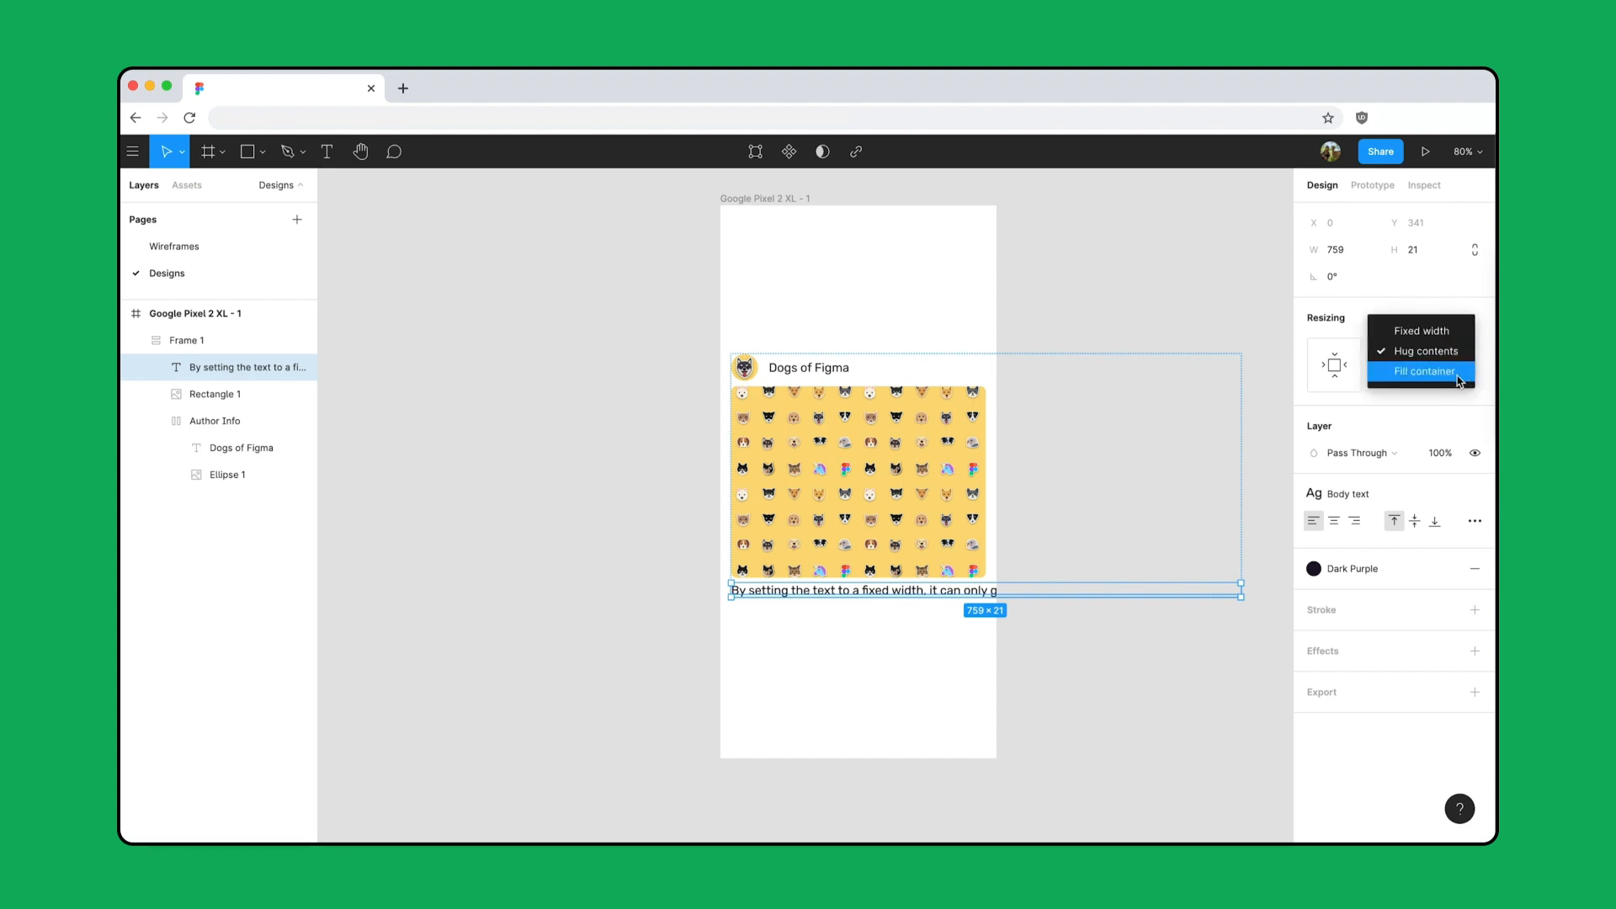
{"action": "left_click", "coordinate": [1459, 381]}
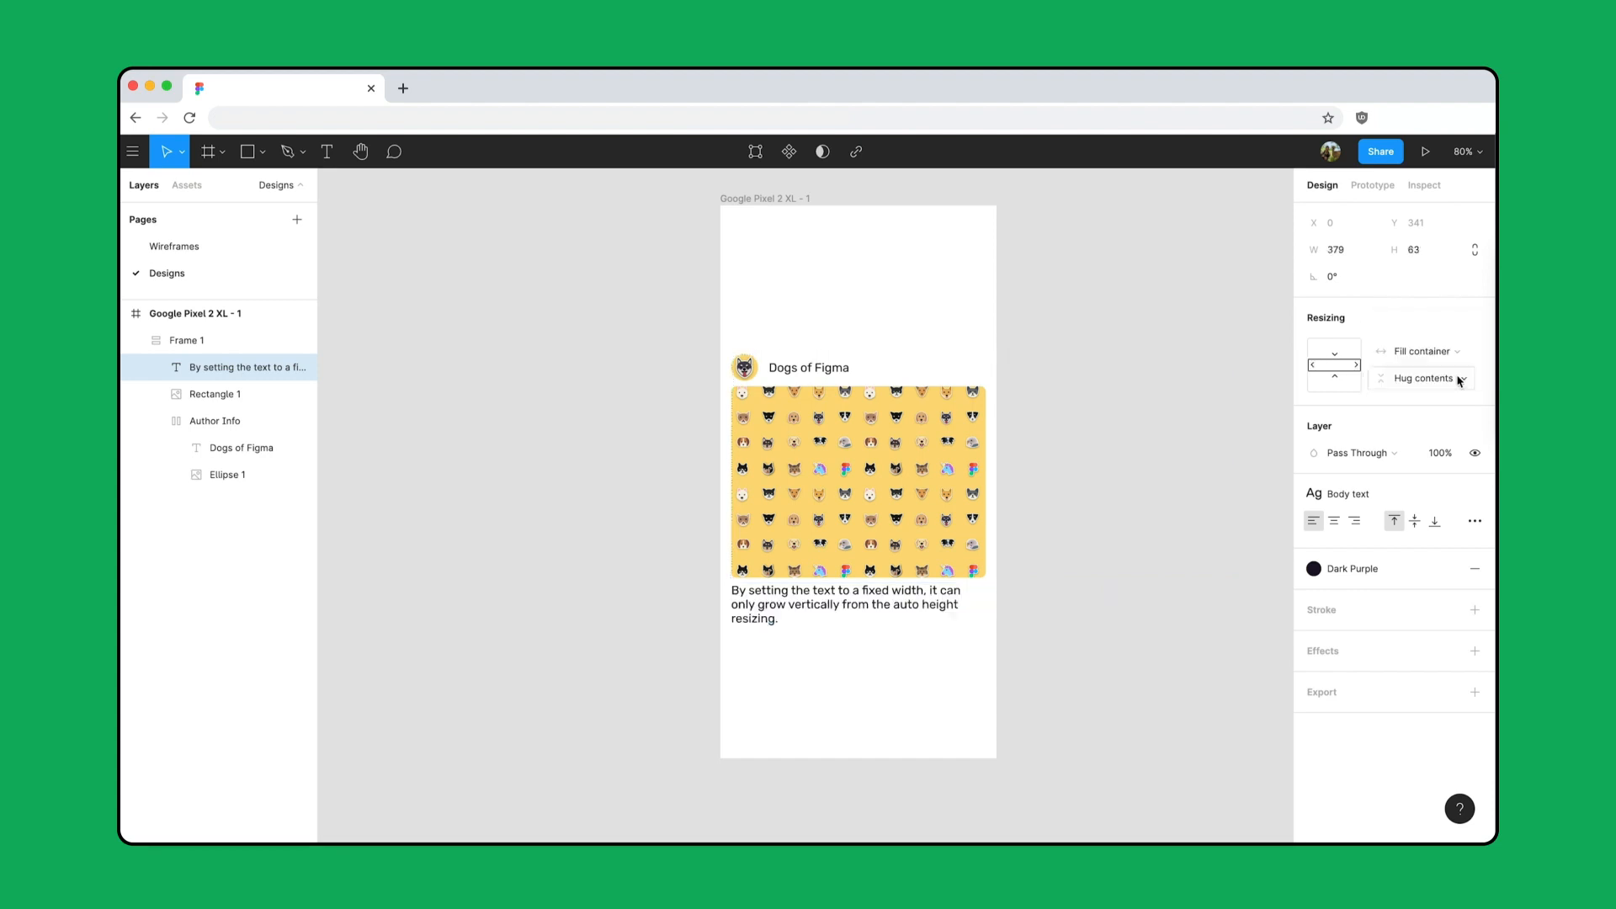
{"action": "left_click", "coordinate": [1078, 611]}
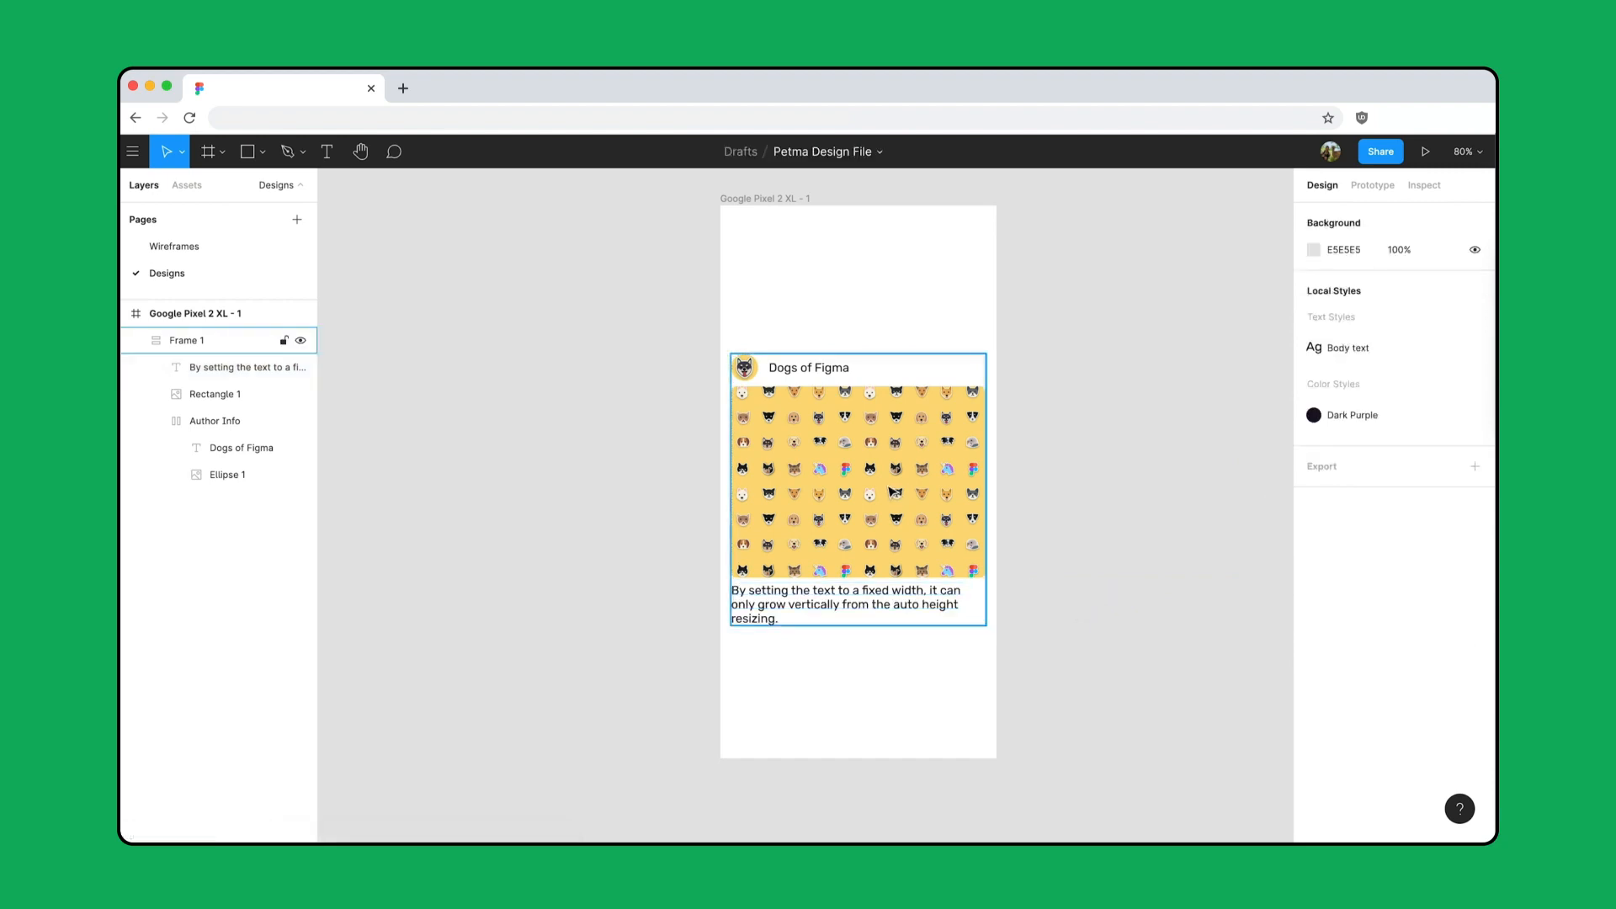
Step: Set the post frame's auto layout padding to 16 and center the frame horizontally on the phone screen
{"action": "left_click", "coordinate": [890, 488]}
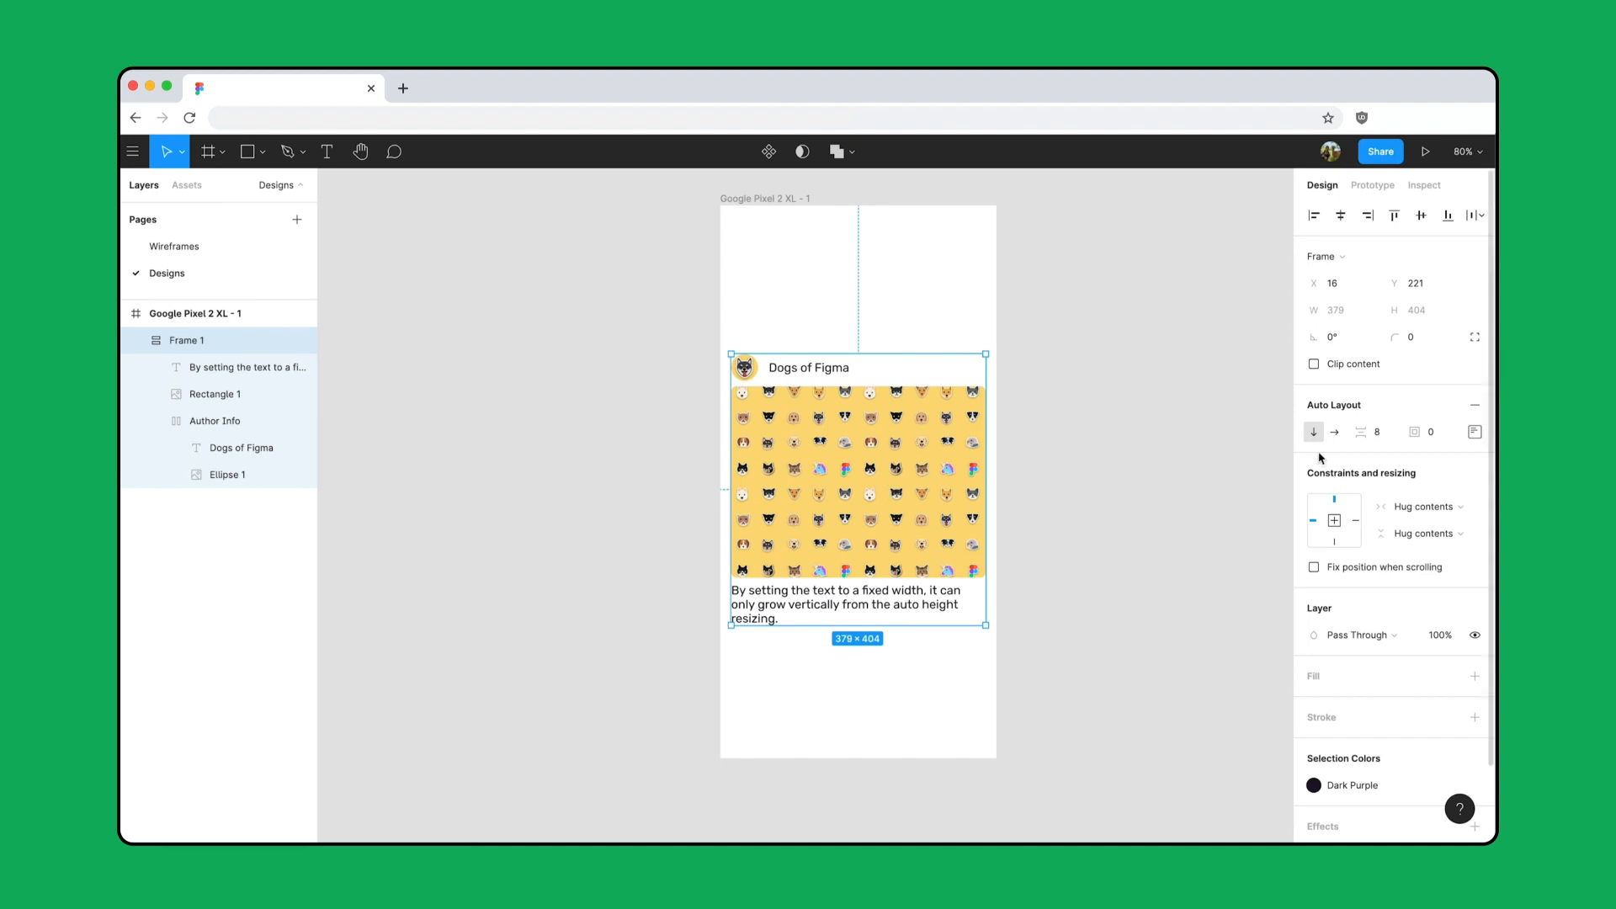
{"action": "left_click", "coordinate": [1439, 435]}
{"action": "type", "text": "16"}
{"action": "key", "text": "Return"}
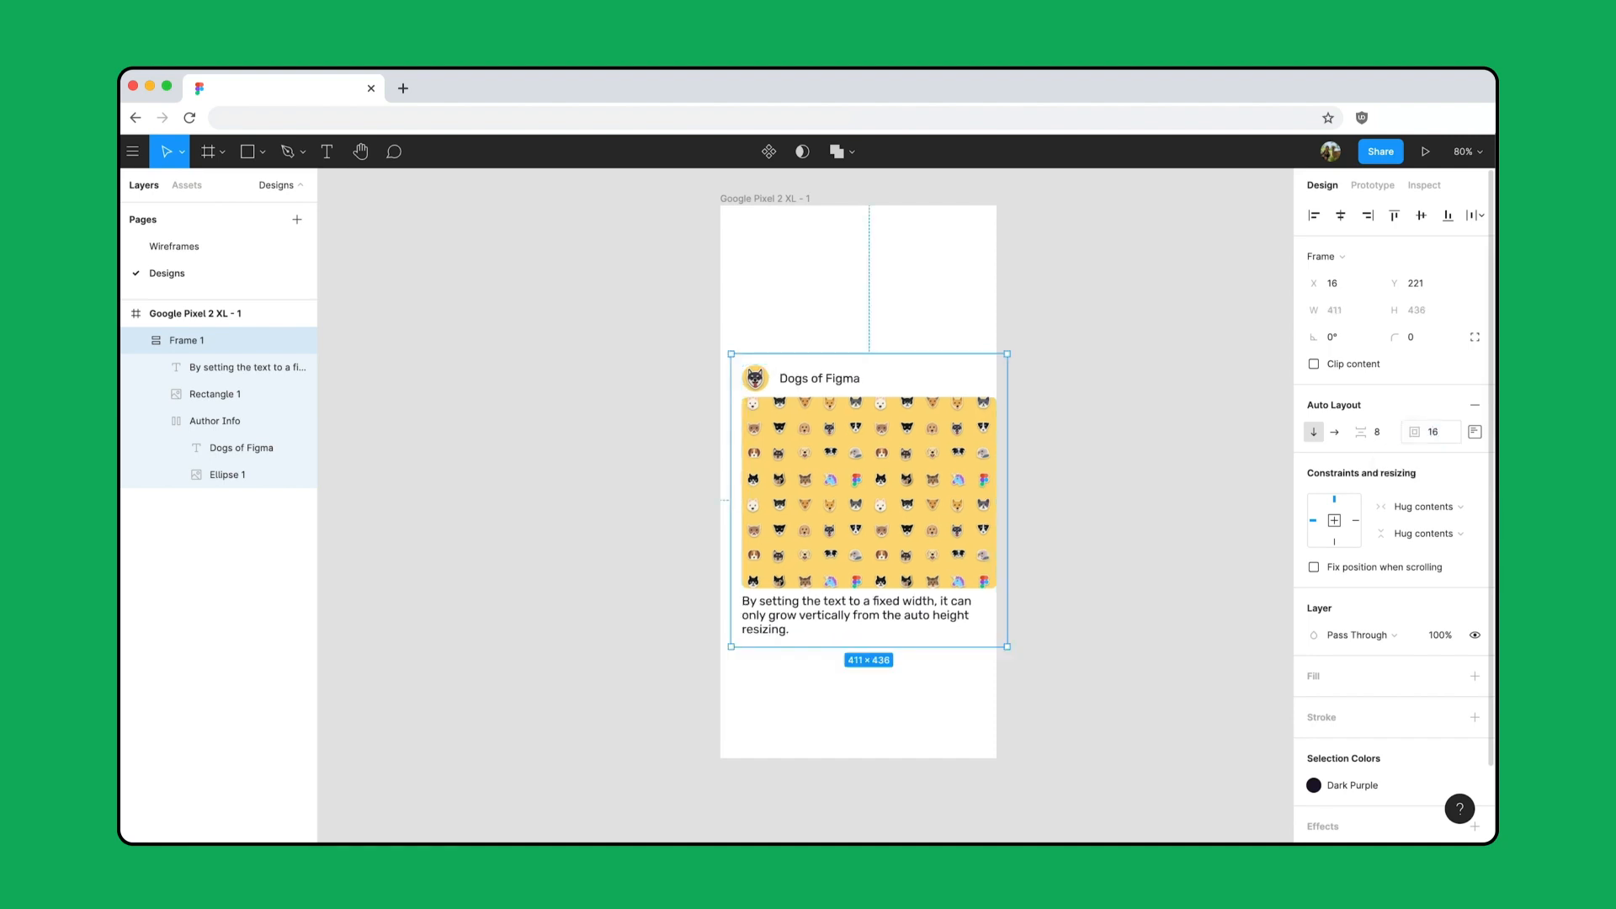
{"action": "left_click", "coordinate": [1344, 217]}
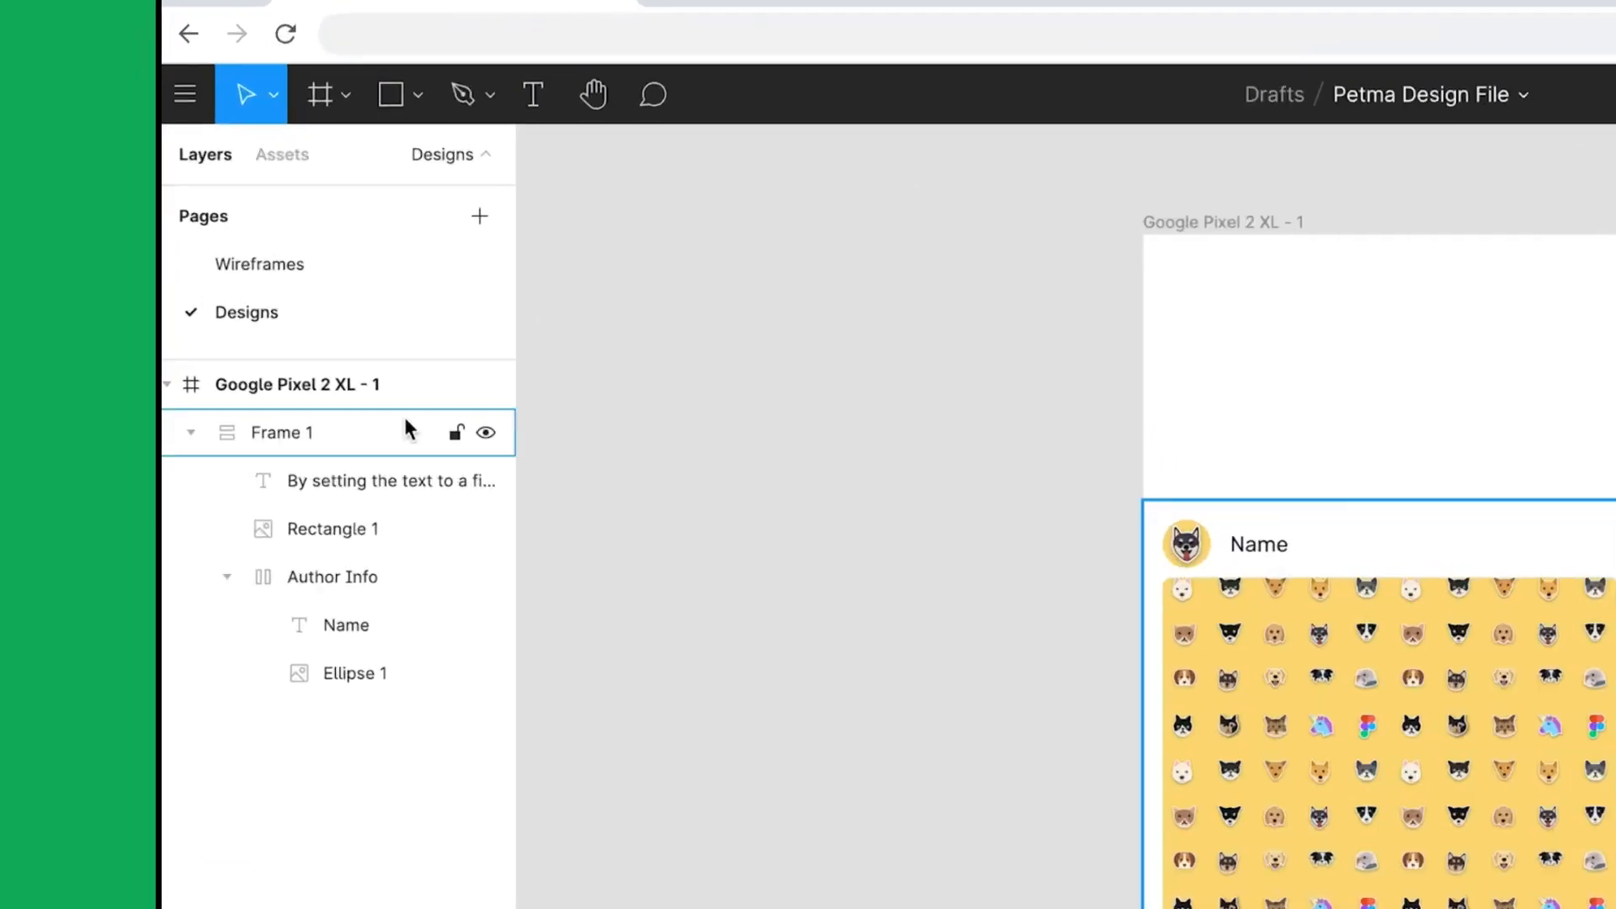
Step: Rename the outer auto layout frame "Post", its caption "Description", its rectangle "Image" and the ellipse "Avatar"
{"action": "double_click", "coordinate": [194, 339]}
{"action": "type", "text": "Post"}
{"action": "key", "text": "Tab"}
{"action": "type", "text": "Description"}
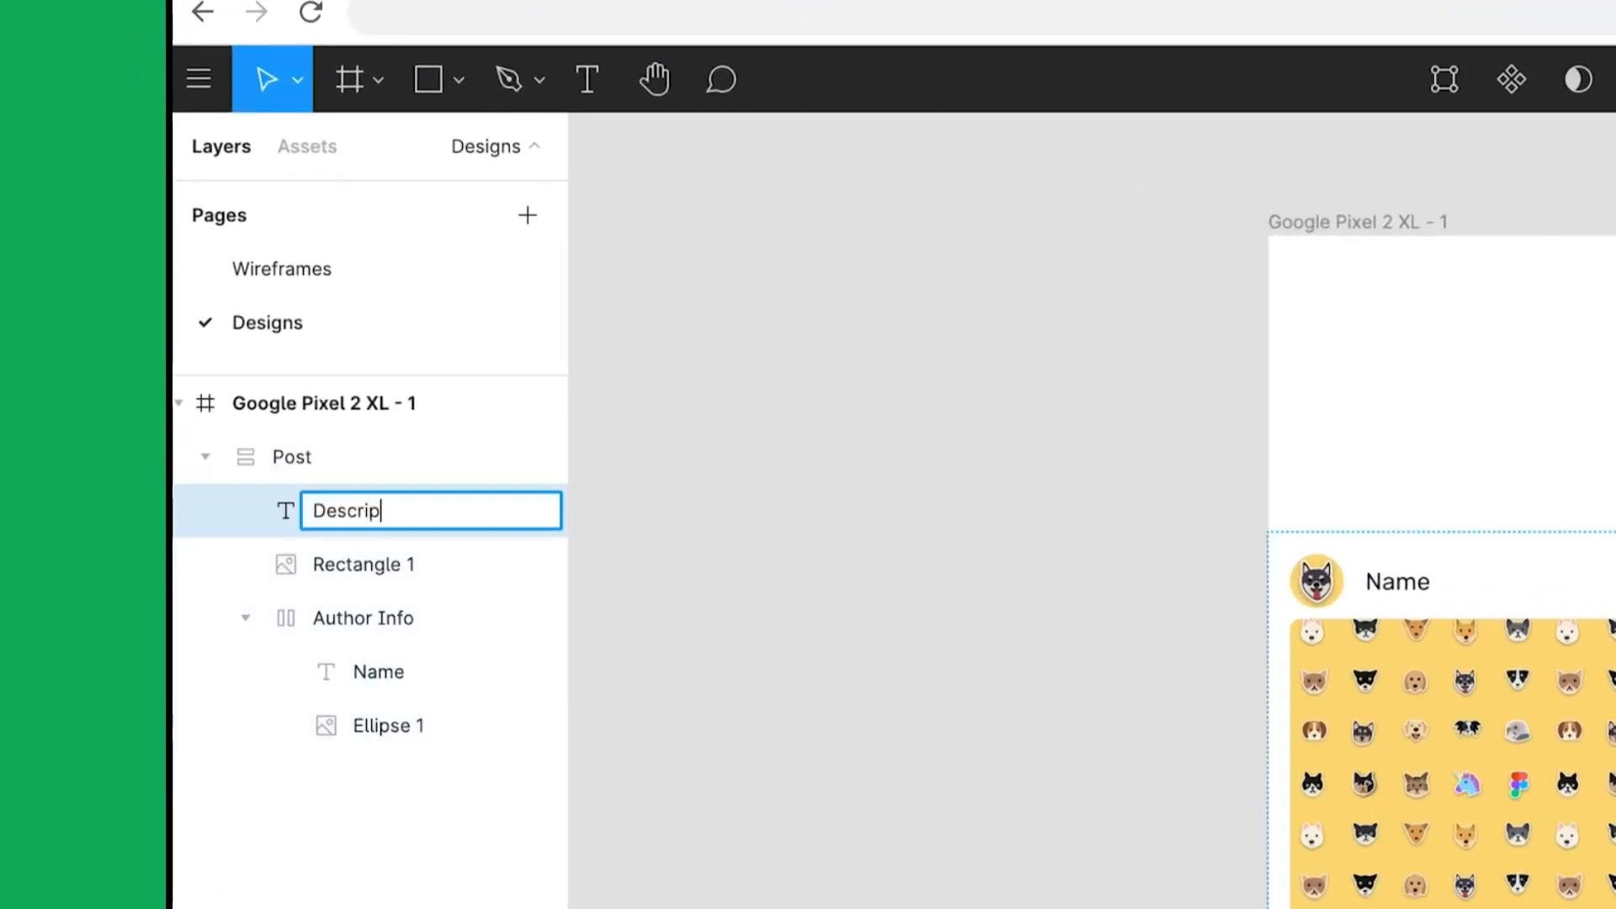
{"action": "key", "text": "Tab"}
{"action": "type", "text": "Image"}
{"action": "key", "text": "Tab"}
{"action": "key", "text": "Tab"}
{"action": "key", "text": "Tab"}
{"action": "type", "text": "Avatar"}
{"action": "key", "text": "Return"}
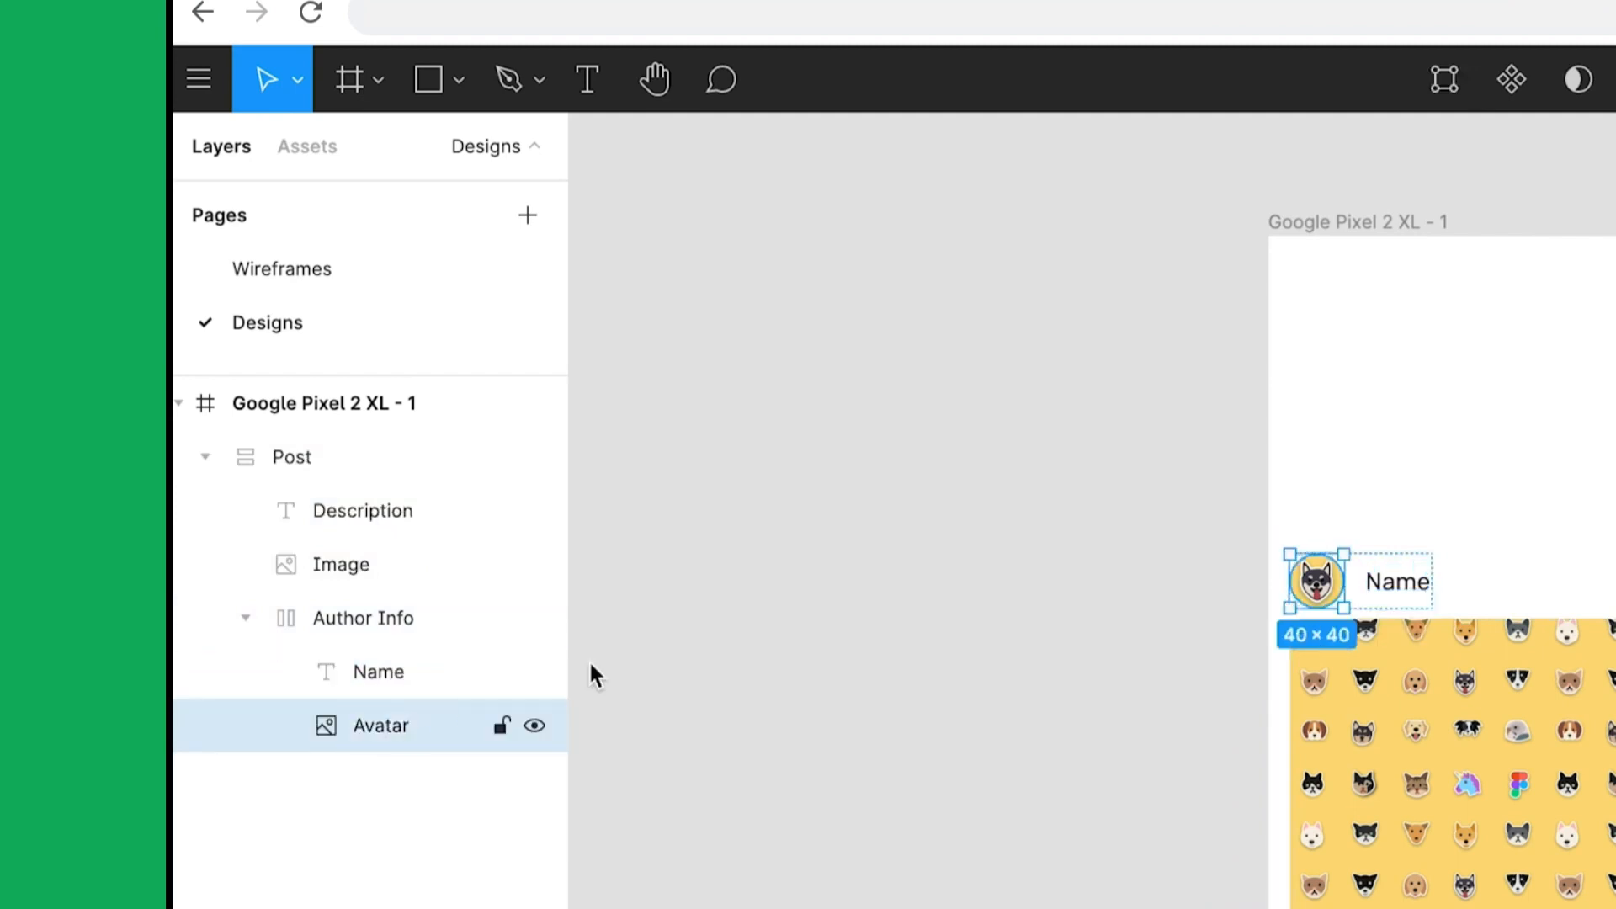
Step: Turn the Post frame on the phone screen into a component
{"action": "left_click", "coordinate": [969, 569]}
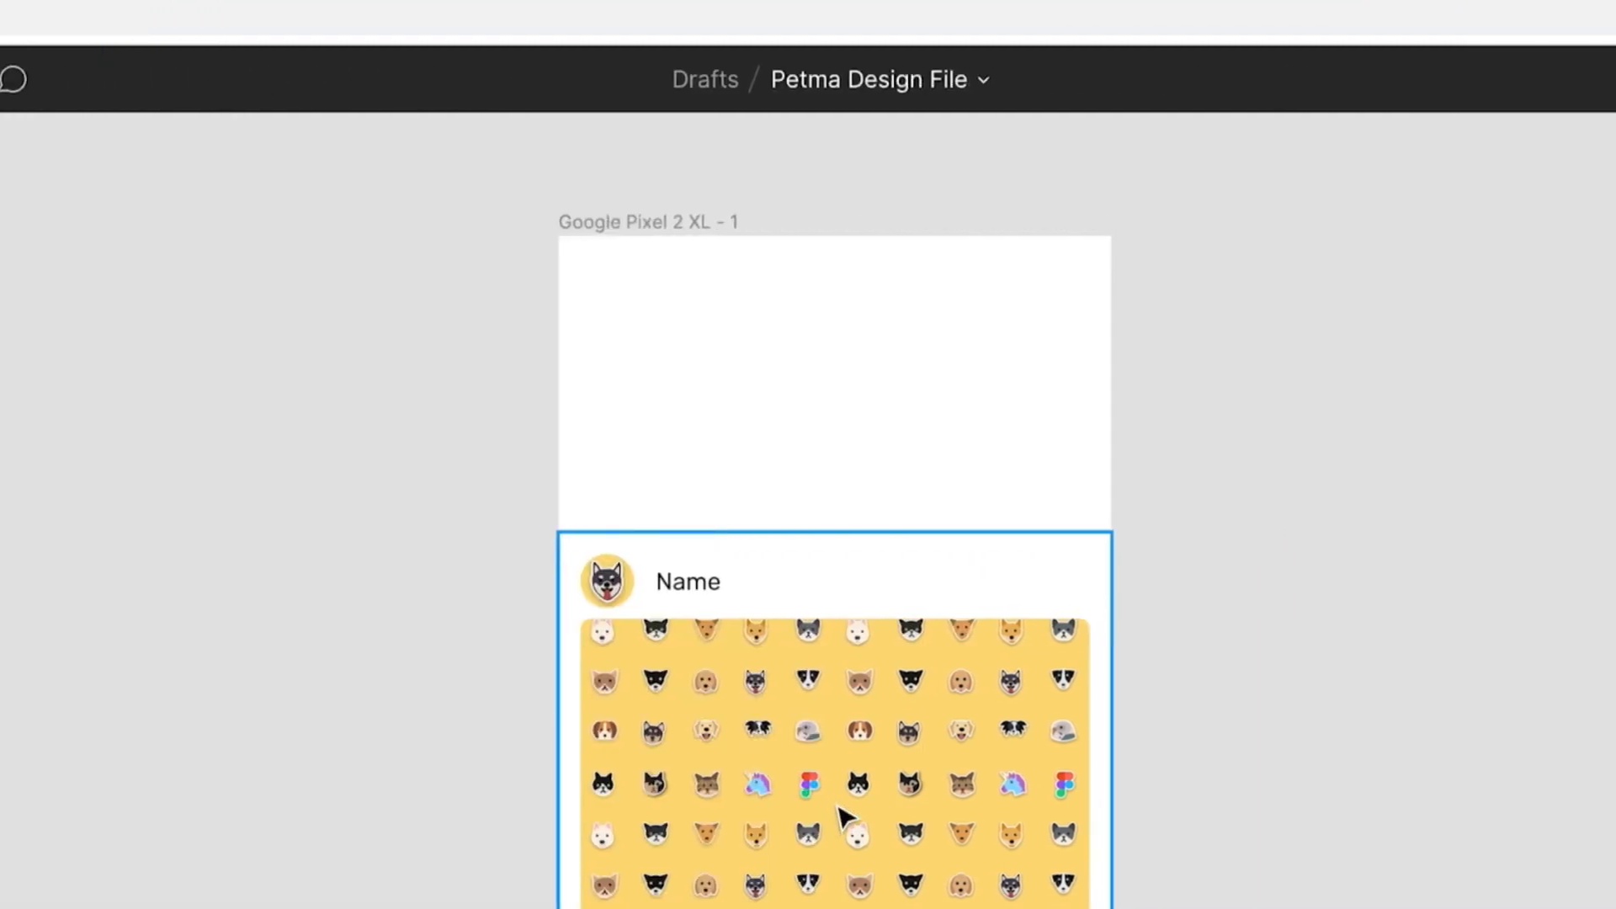
{"action": "left_click", "coordinate": [1550, 815]}
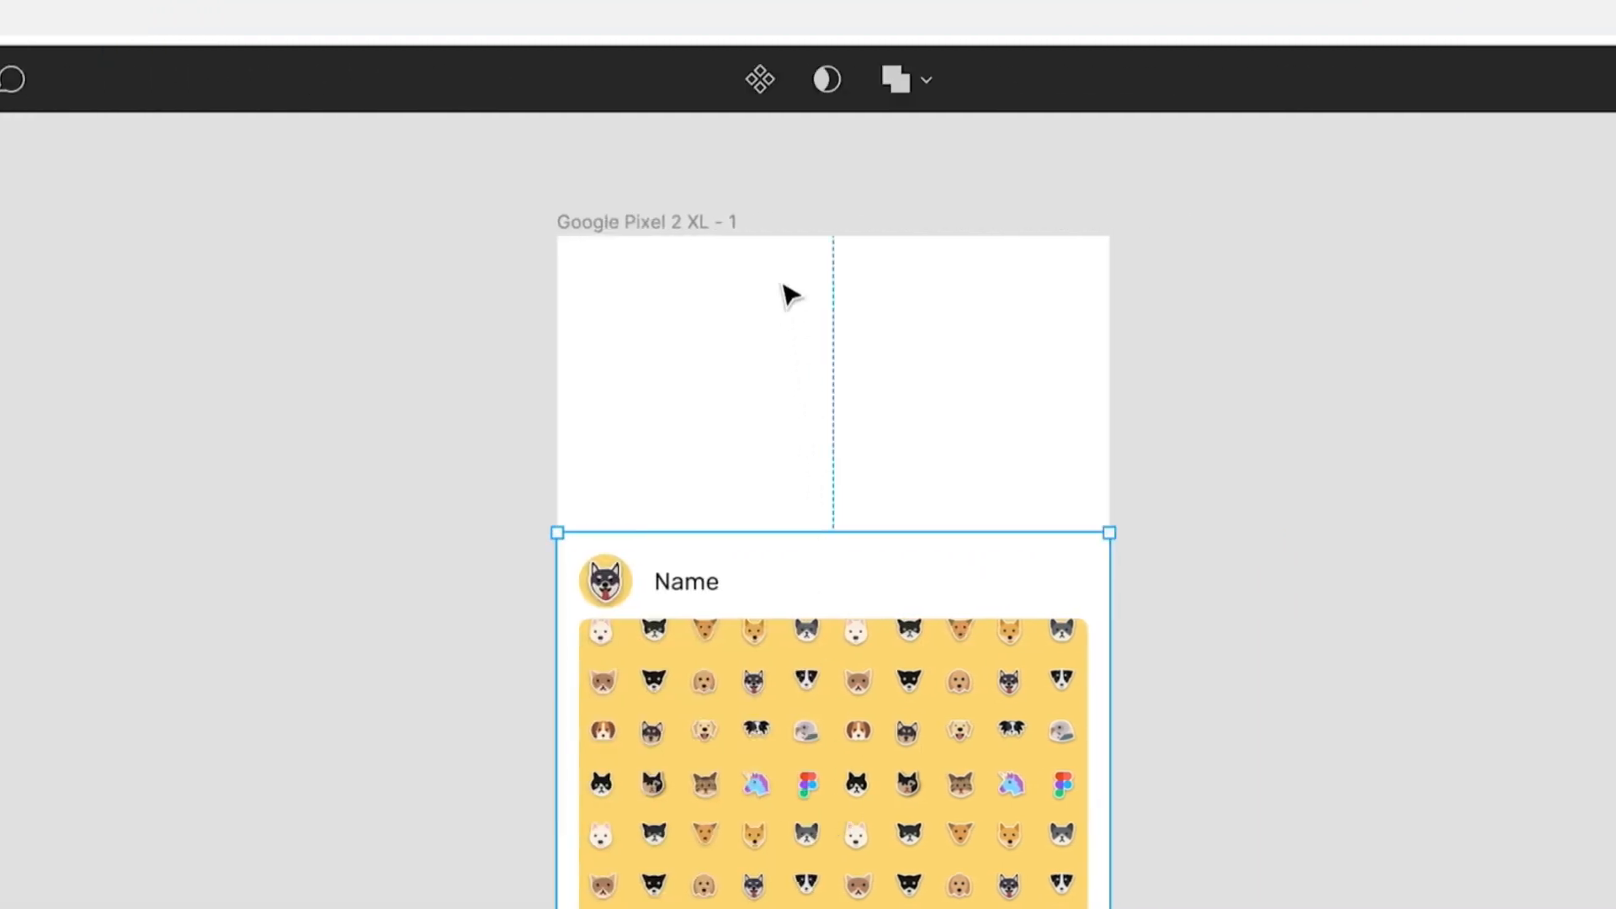
{"action": "left_click", "coordinate": [765, 79]}
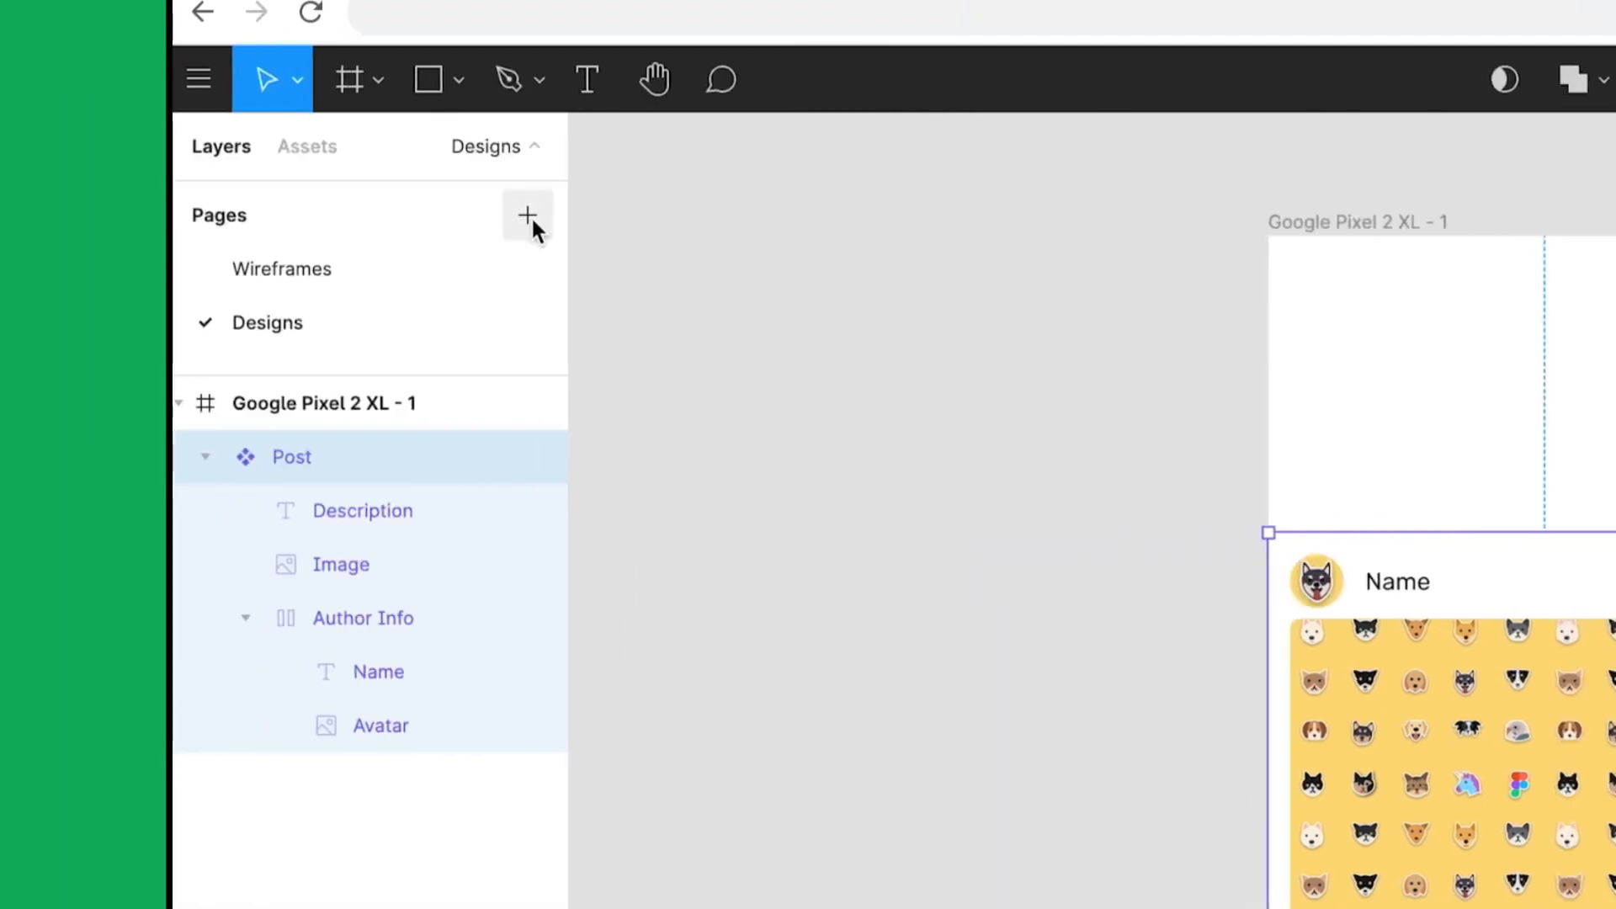
Step: Add a new page named "Components" to the file
{"action": "left_click", "coordinate": [528, 216]}
{"action": "type", "text": "Components"}
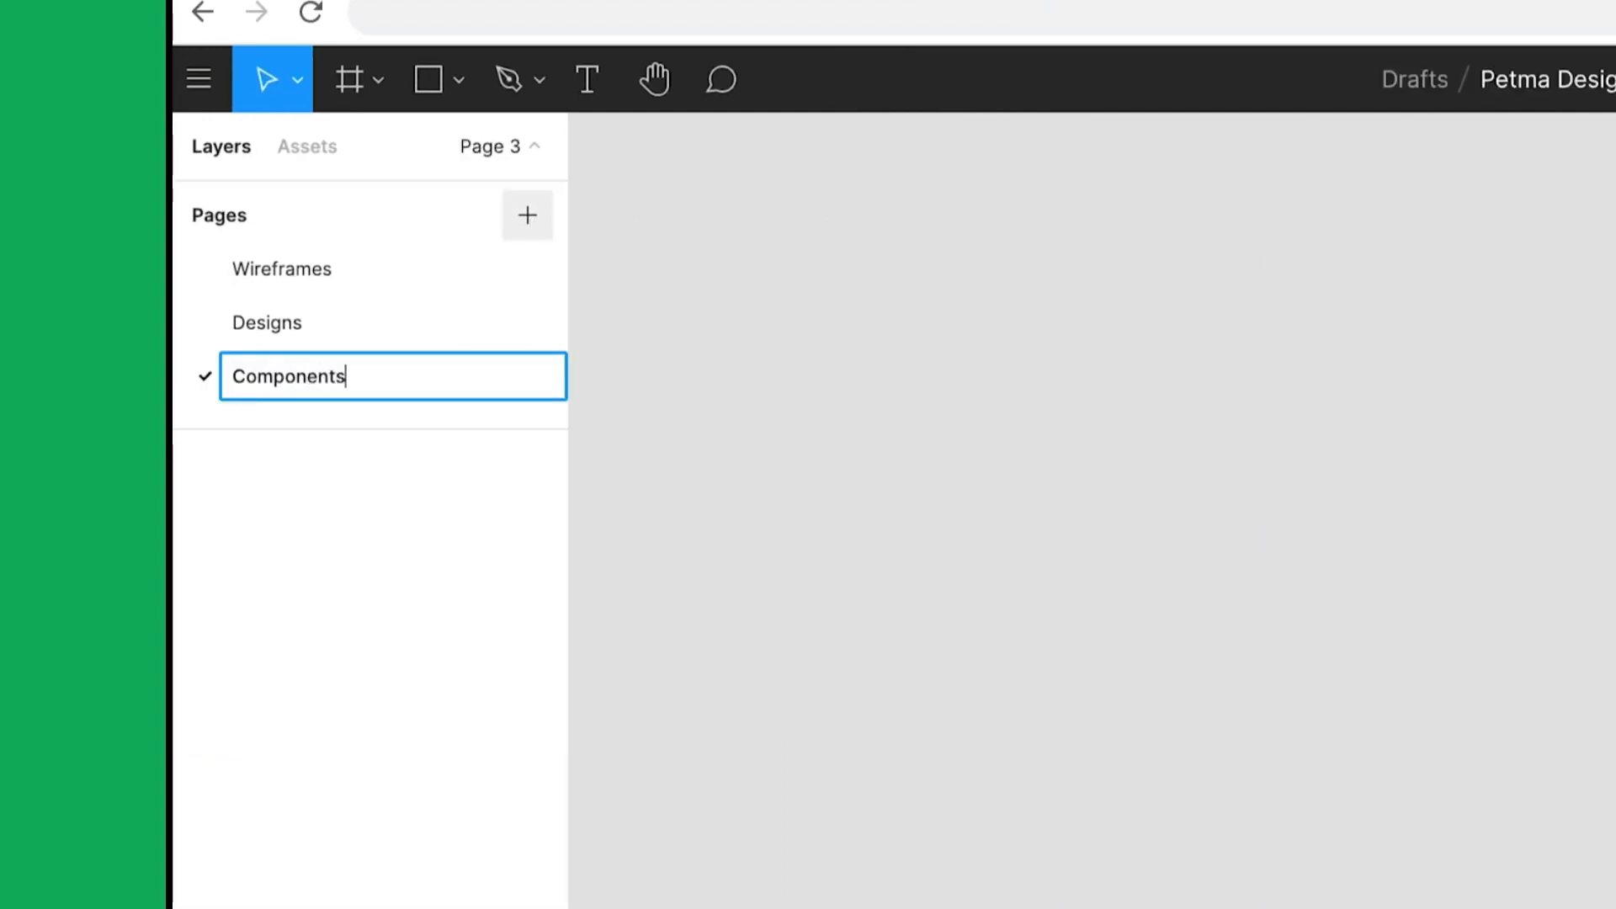
{"action": "key", "text": "Return"}
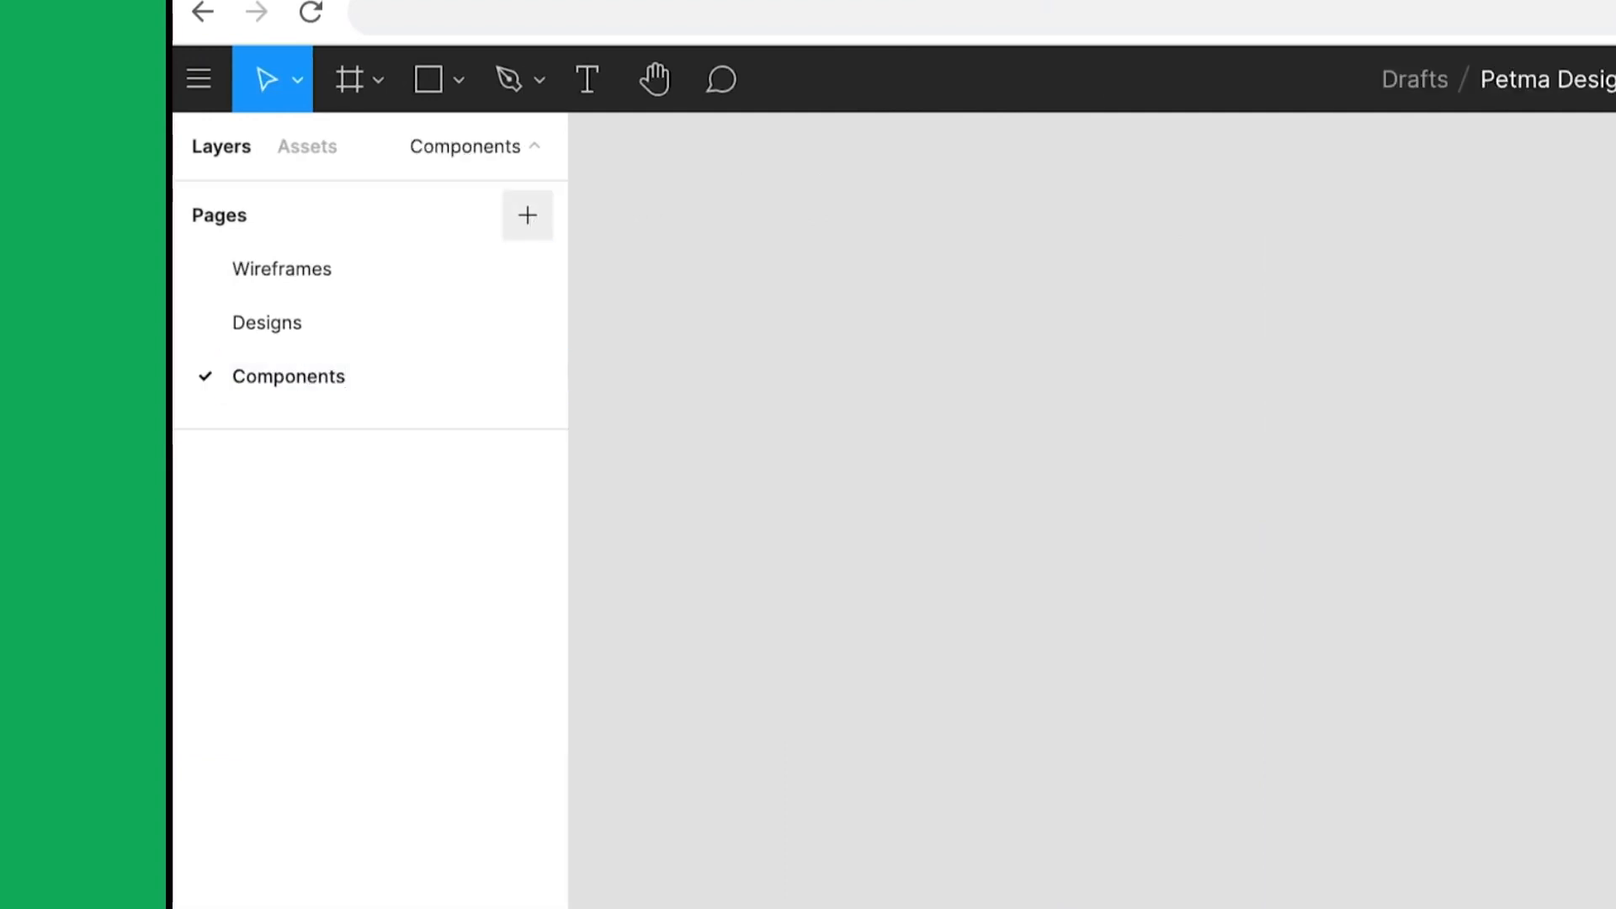
Step: Move the Post component from the Designs page to the Components page
{"action": "left_click", "coordinate": [416, 322]}
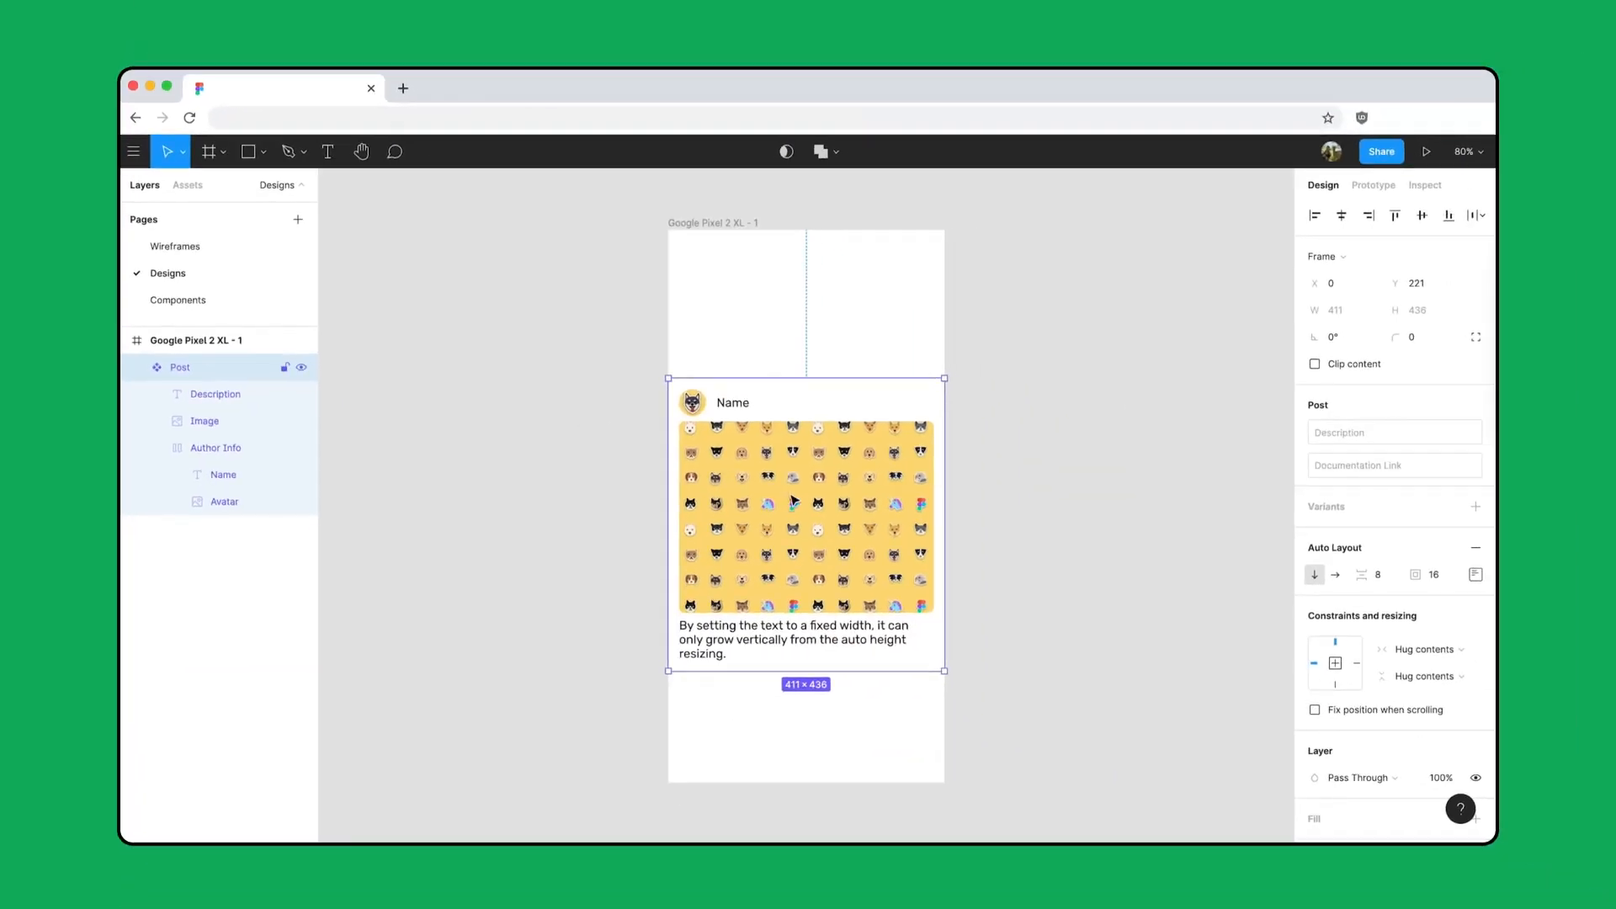
{"action": "right_click", "coordinate": [1495, 729]}
{"action": "mouse_move", "coordinate": [841, 392]}
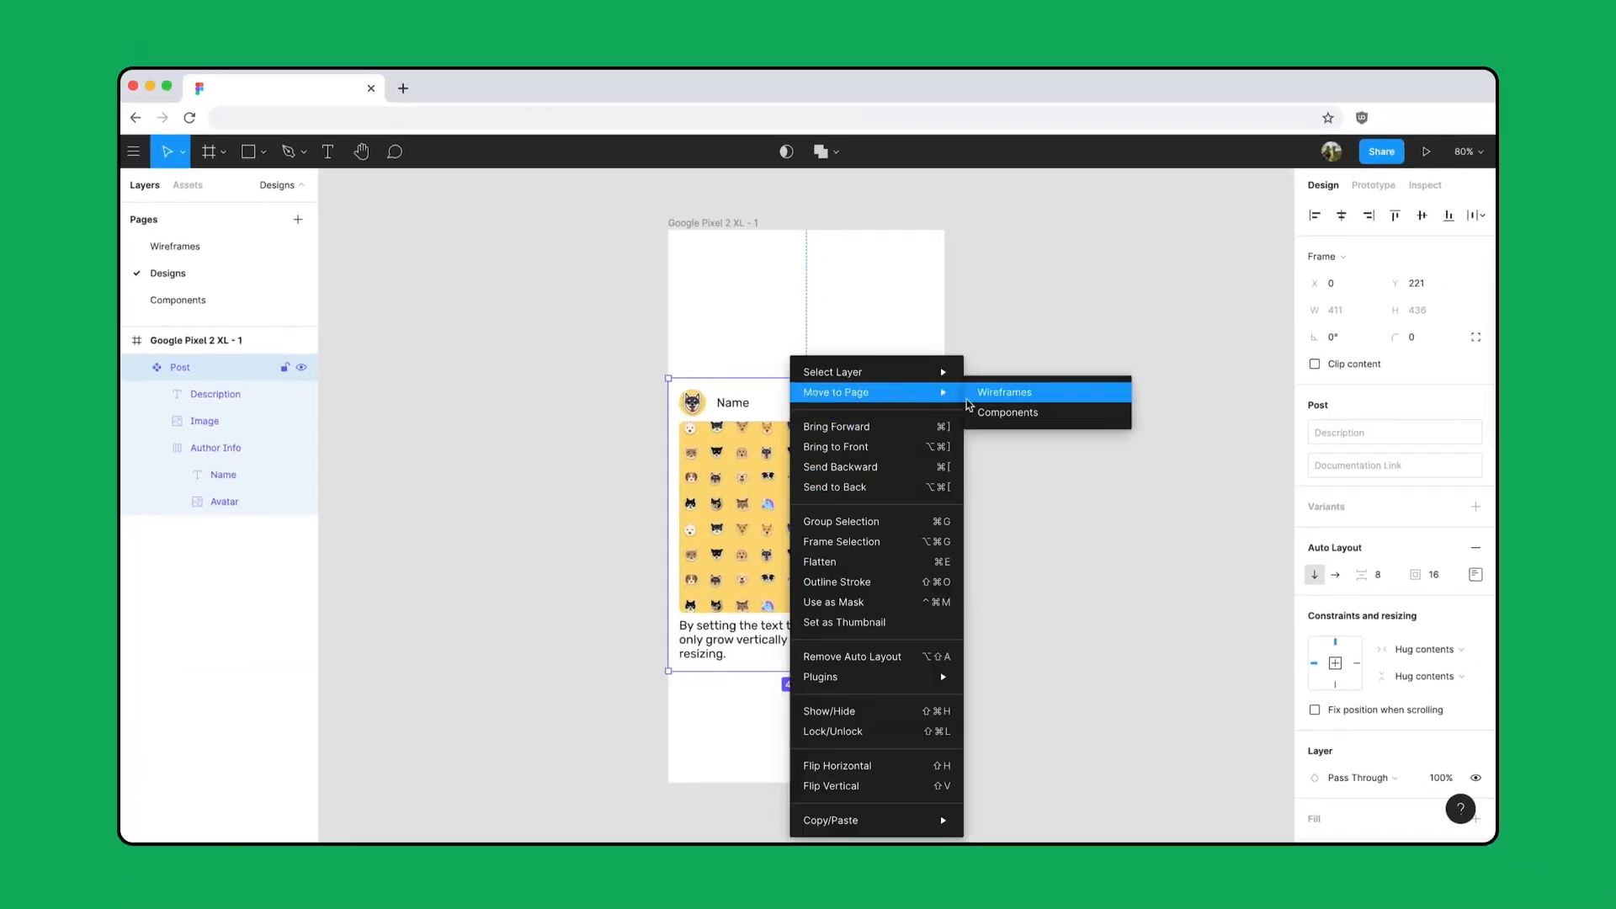
{"action": "left_click", "coordinate": [1071, 421]}
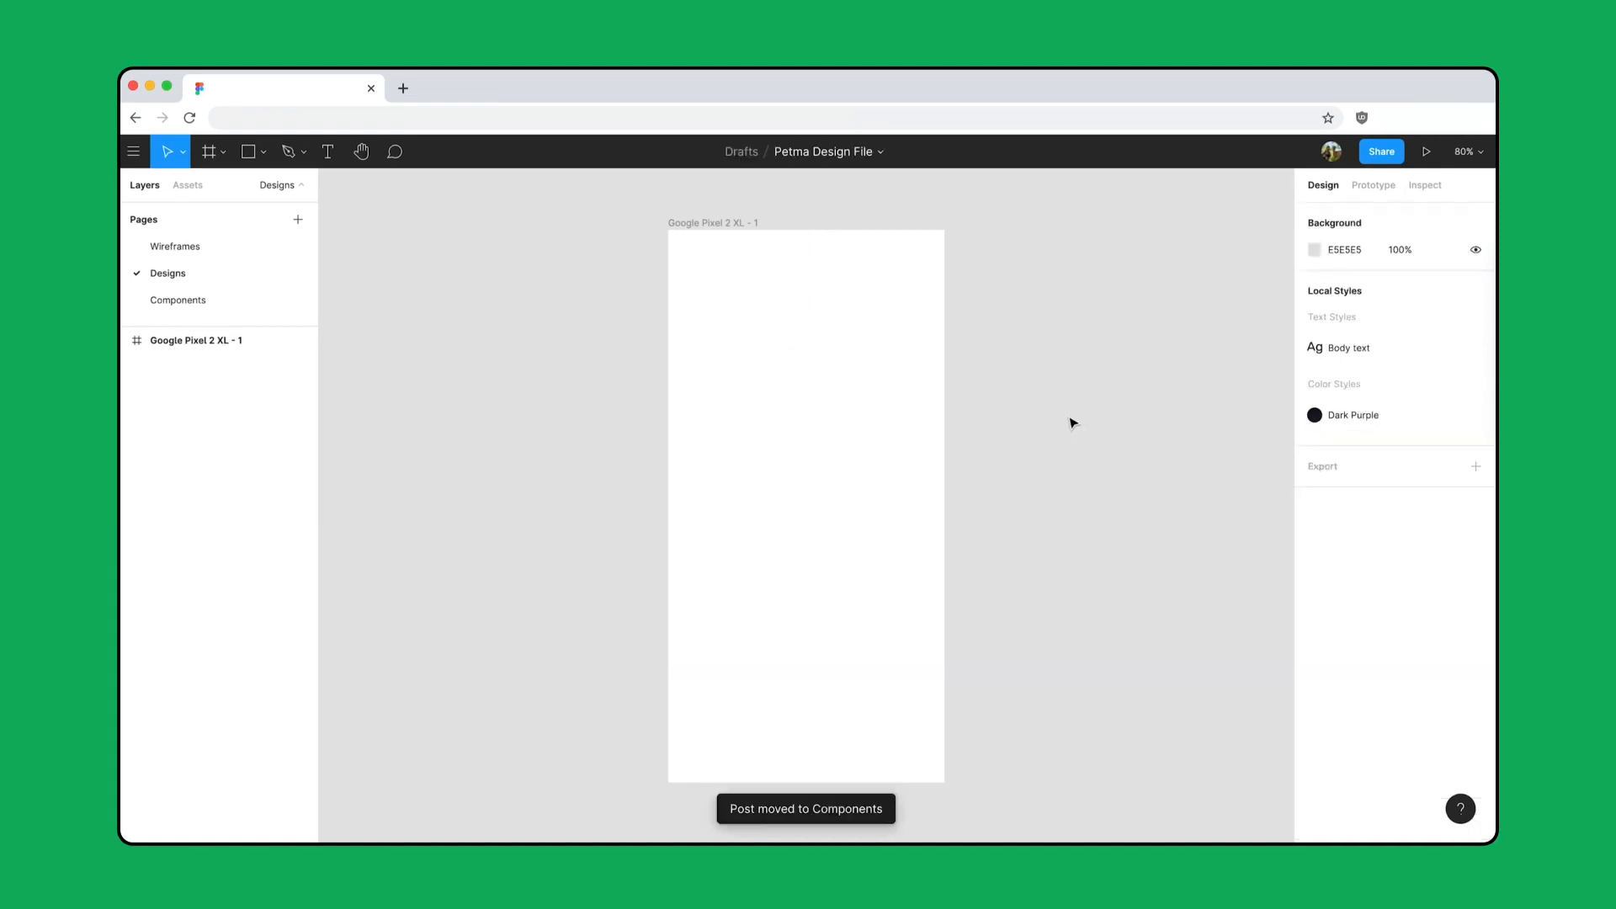
Step: Place an instance of the local Post component on the phone screen and center it horizontally
{"action": "left_click", "coordinate": [187, 192]}
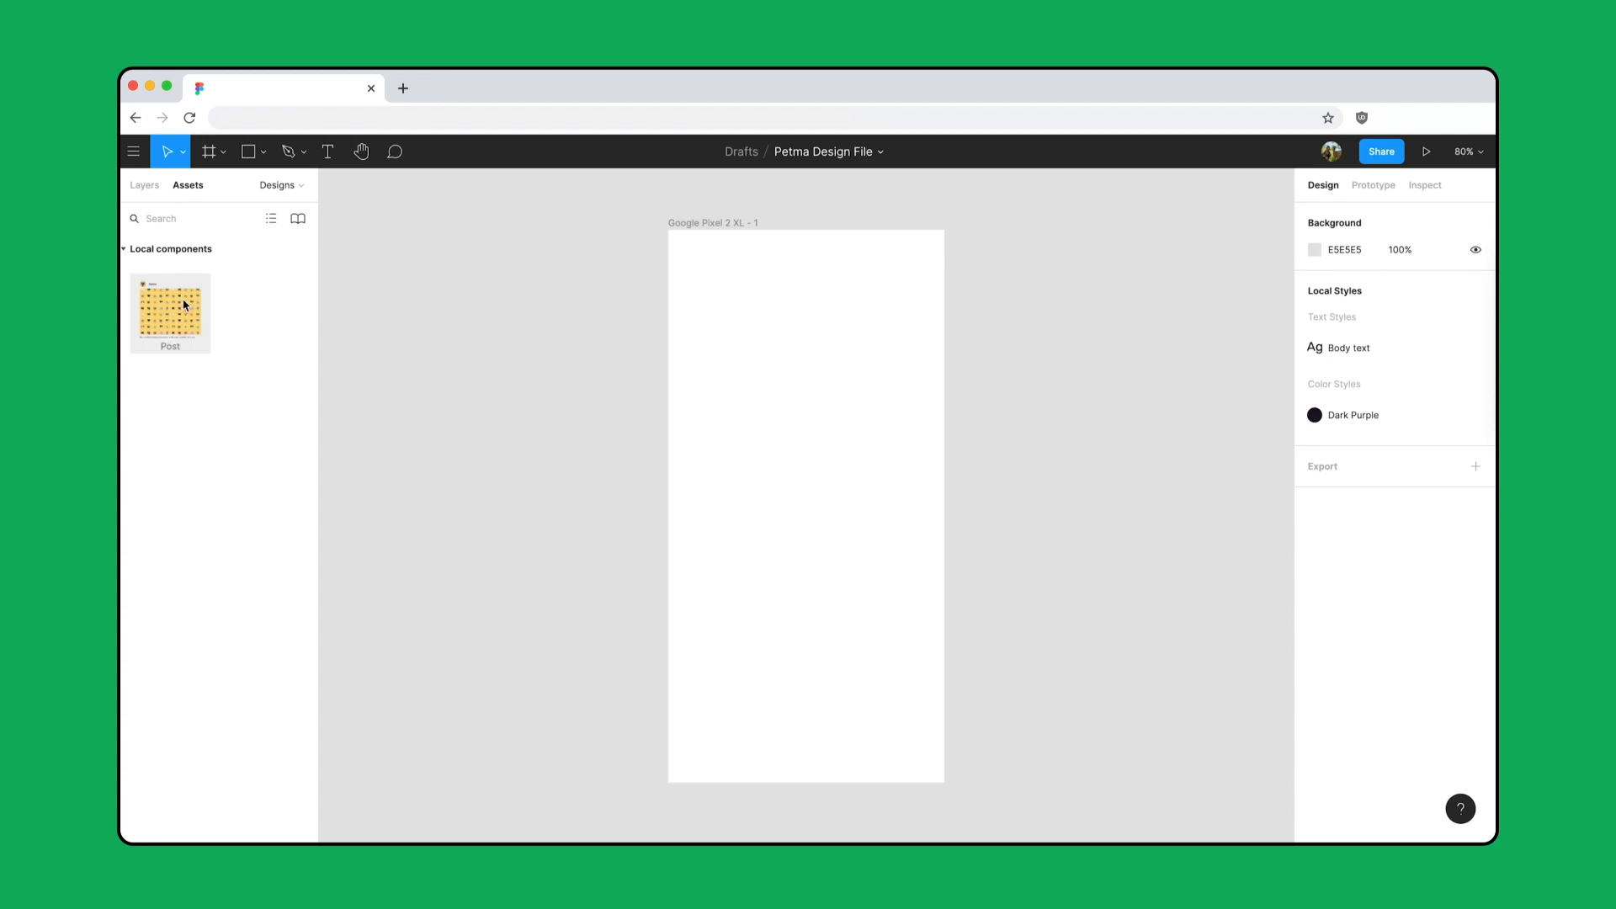
{"action": "left_click_drag", "start_coordinate": [184, 305], "coordinate": [838, 491]}
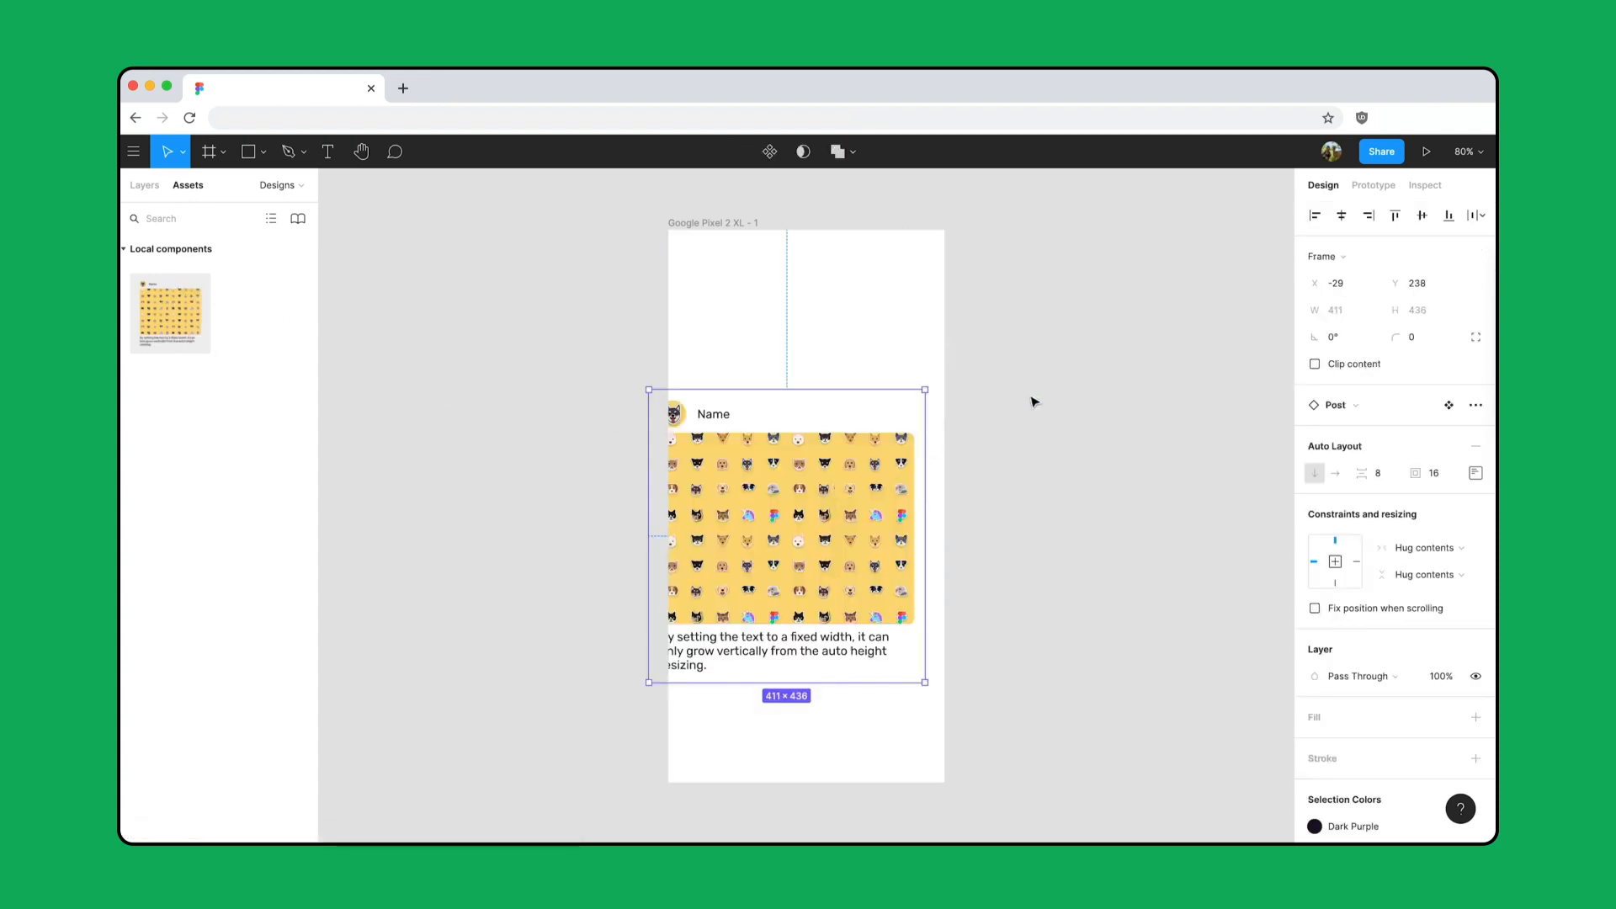
{"action": "left_click", "coordinate": [1342, 216]}
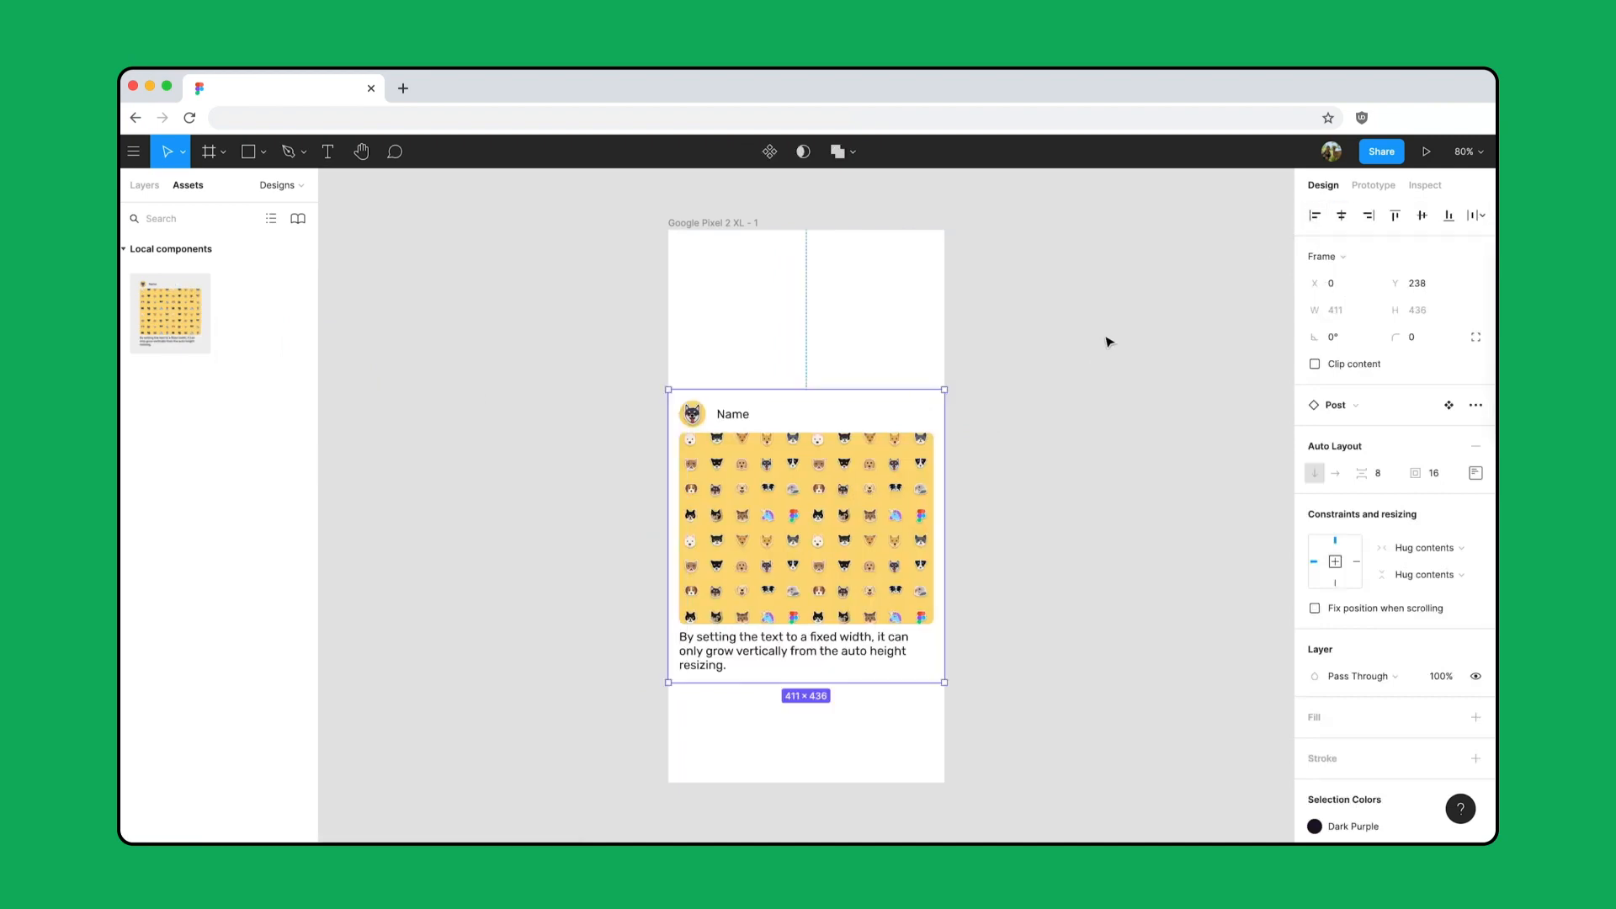
Step: Duplicate the Post instance three times, stacking the copies directly below one another
{"action": "key", "text": "alt"}
{"action": "left_click_drag", "start_coordinate": [822, 468], "coordinate": [818, 760]}
{"action": "key", "text": "super+d"}
{"action": "key", "text": "super+d"}
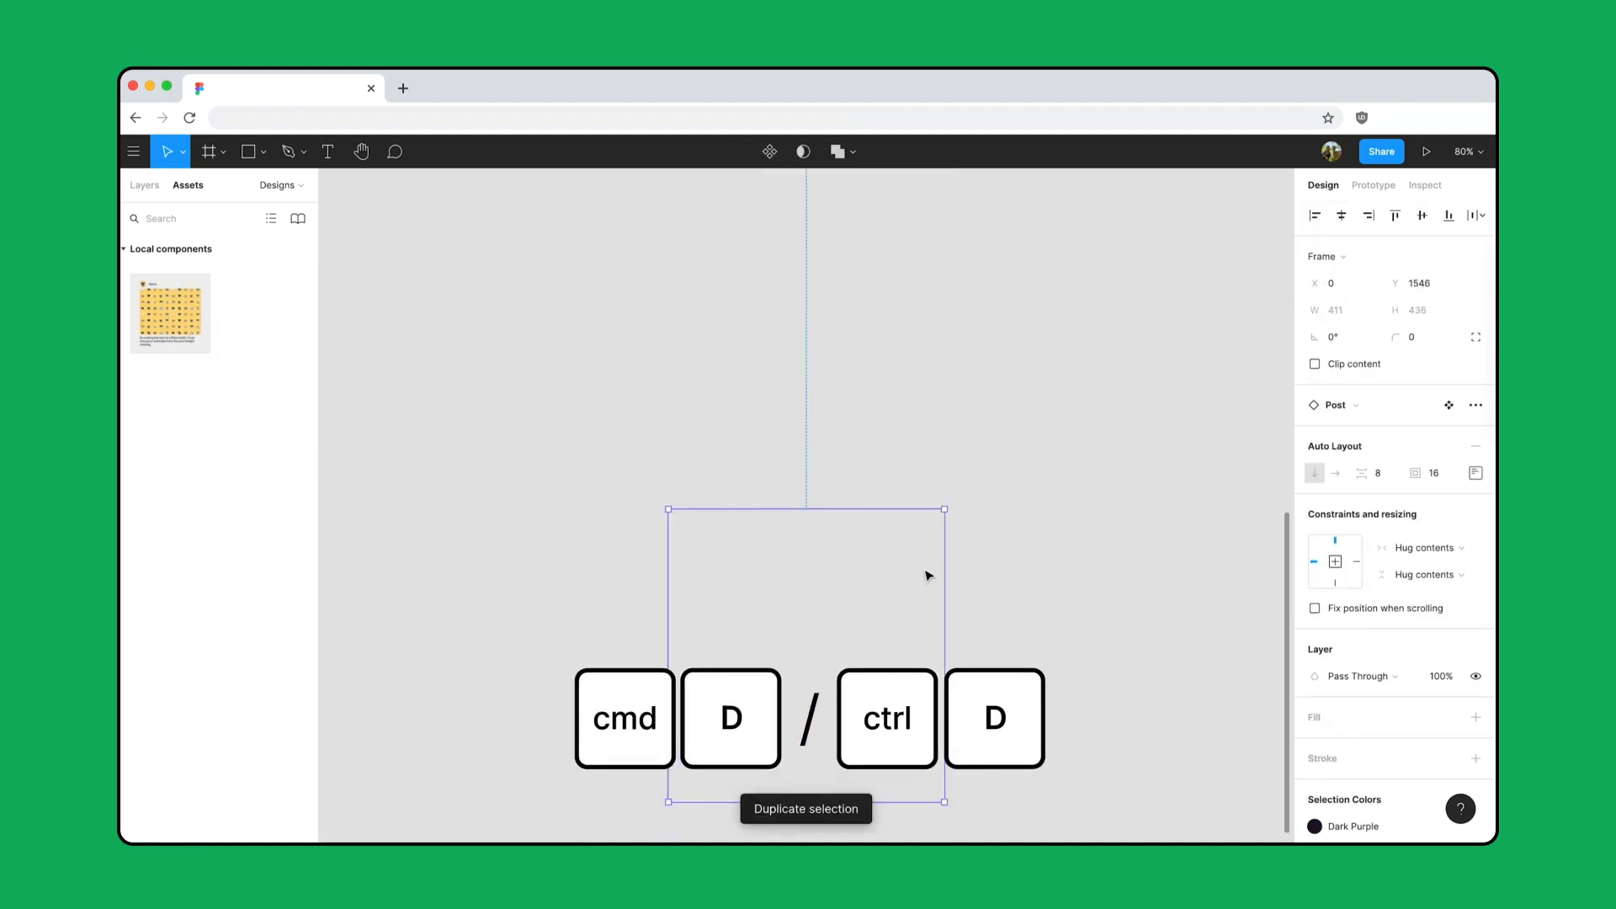
{"action": "scroll", "coordinate": [927, 574], "scroll_direction": "down", "scroll_amount": 5}
{"action": "scroll", "coordinate": [927, 574], "scroll_direction": "up", "scroll_amount": 3}
{"action": "scroll", "coordinate": [927, 574], "scroll_direction": "up", "scroll_amount": 1}
{"action": "left_click", "coordinate": [989, 495]}
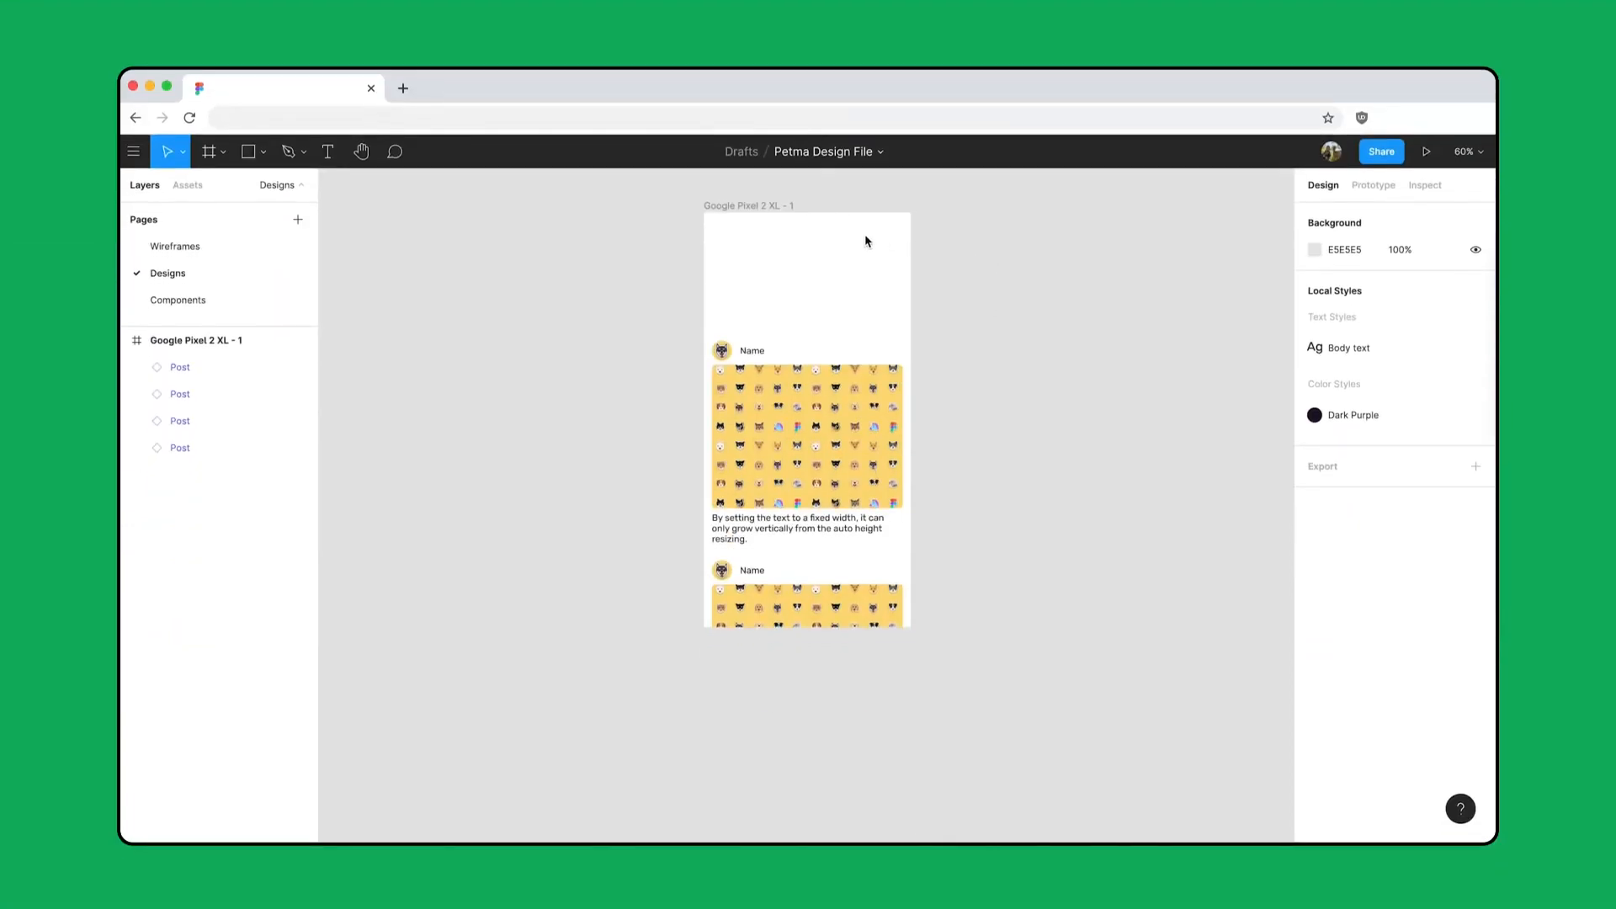
Step: Turn off Clip content for the phone frame and wrap its four Post instances in an auto layout frame
{"action": "left_click", "coordinate": [776, 205]}
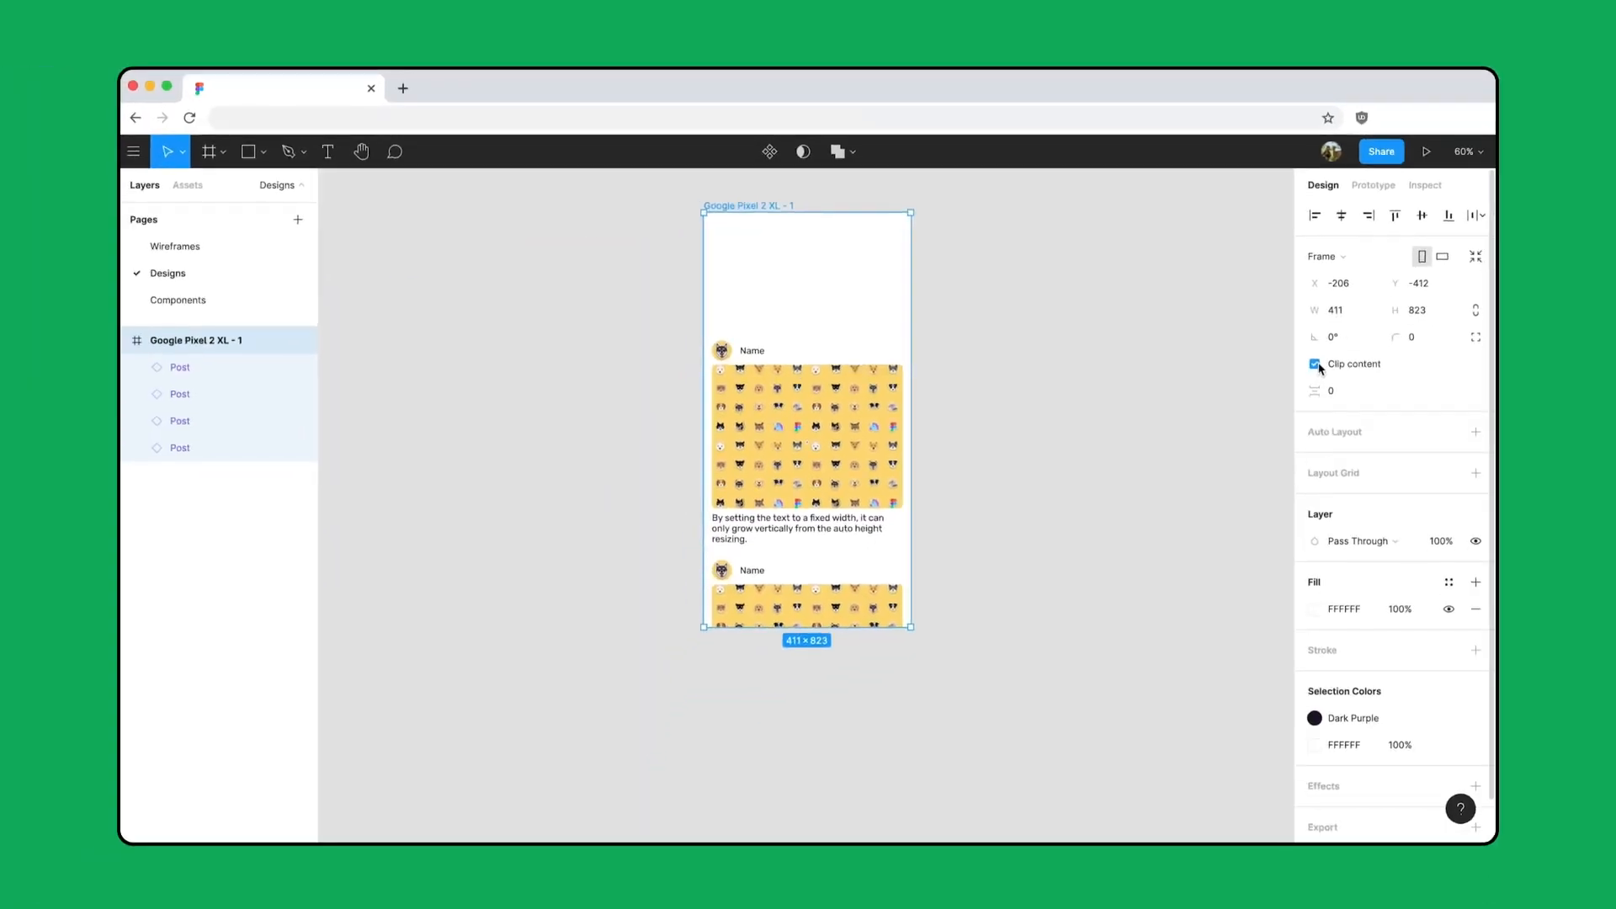
{"action": "left_click", "coordinate": [1315, 365]}
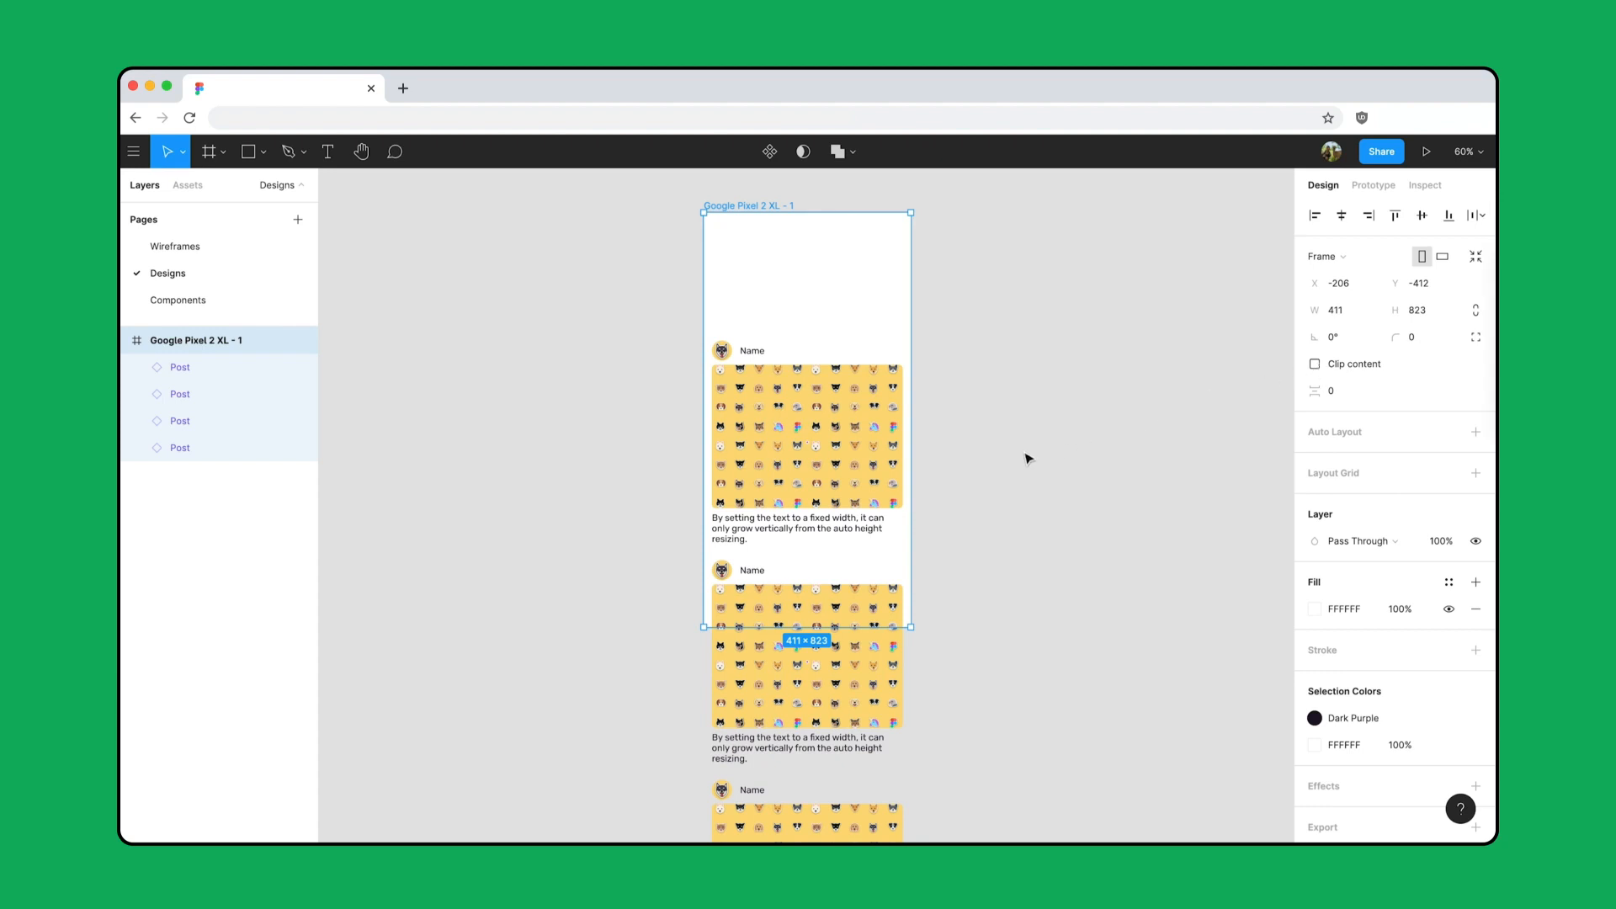
{"action": "key", "text": "Return"}
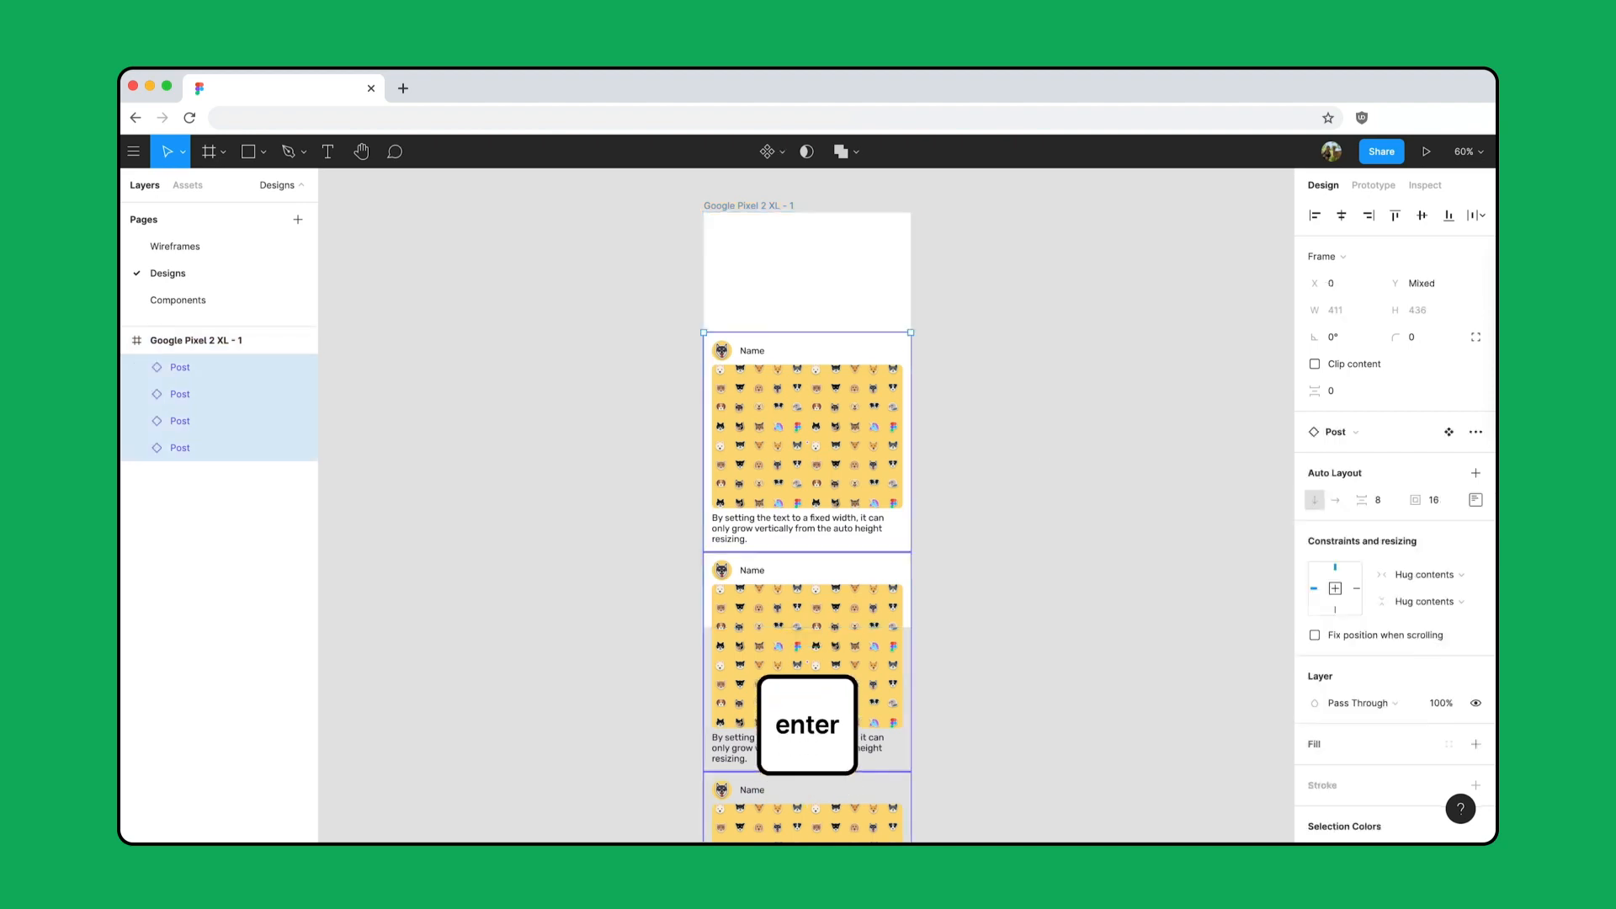
{"action": "key", "text": "shift+a"}
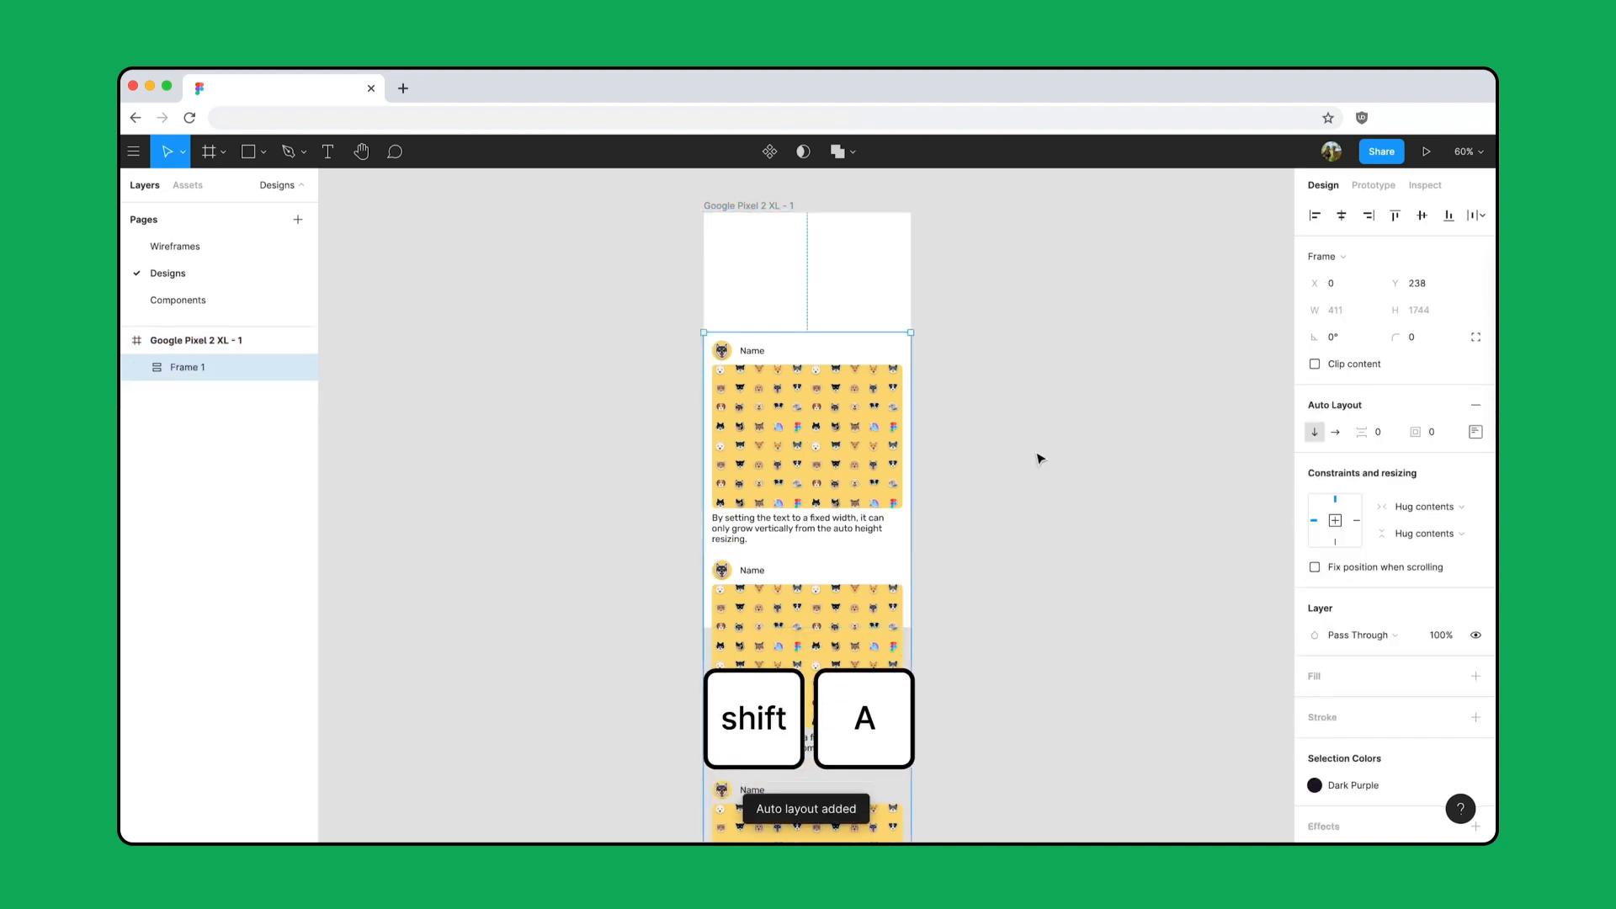
Step: Set the new auto layout frame's spacing between items to 8 and rename it "Feed"
{"action": "left_click", "coordinate": [1385, 432]}
{"action": "type", "text": "8"}
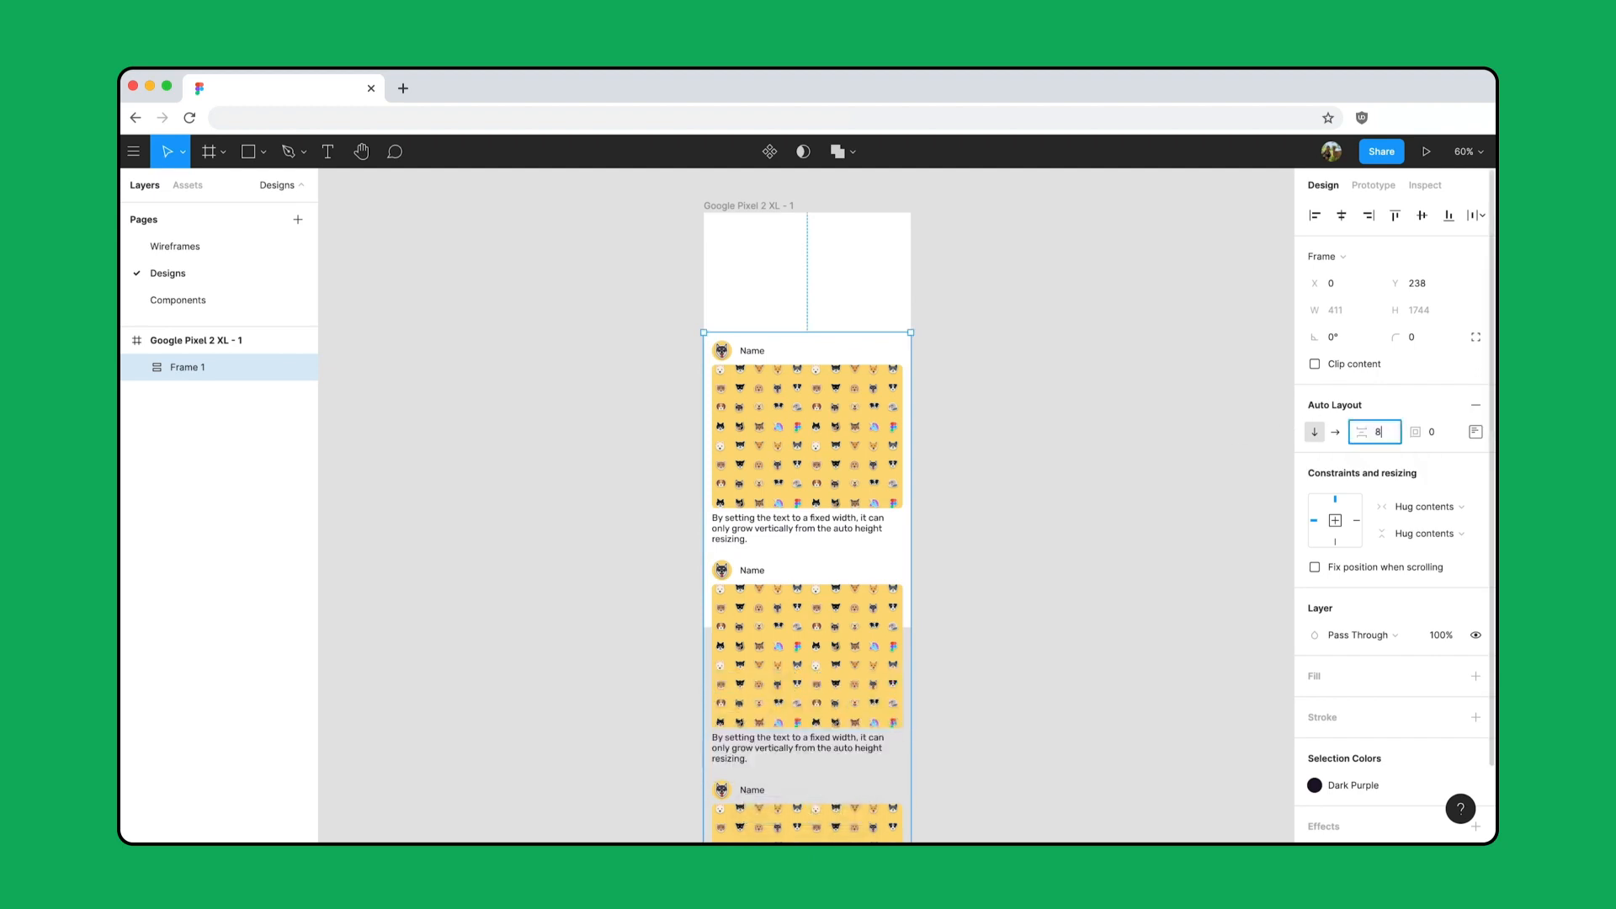
{"action": "key", "text": "Return"}
{"action": "key", "text": "super+r"}
{"action": "type", "text": "Feed"}
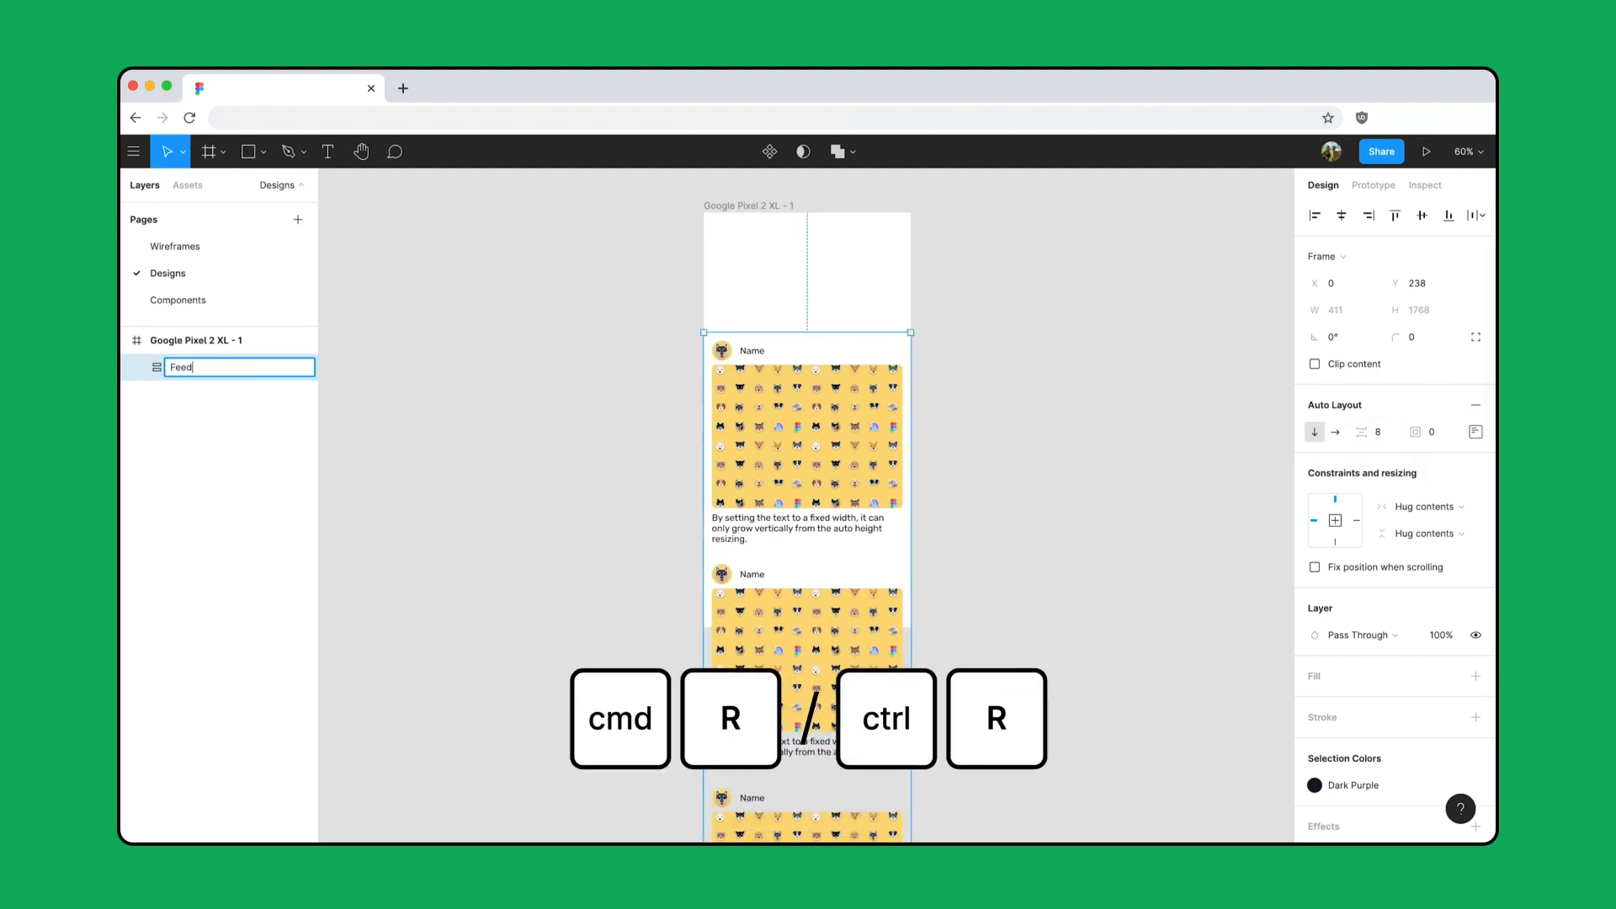
{"action": "key", "text": "Return"}
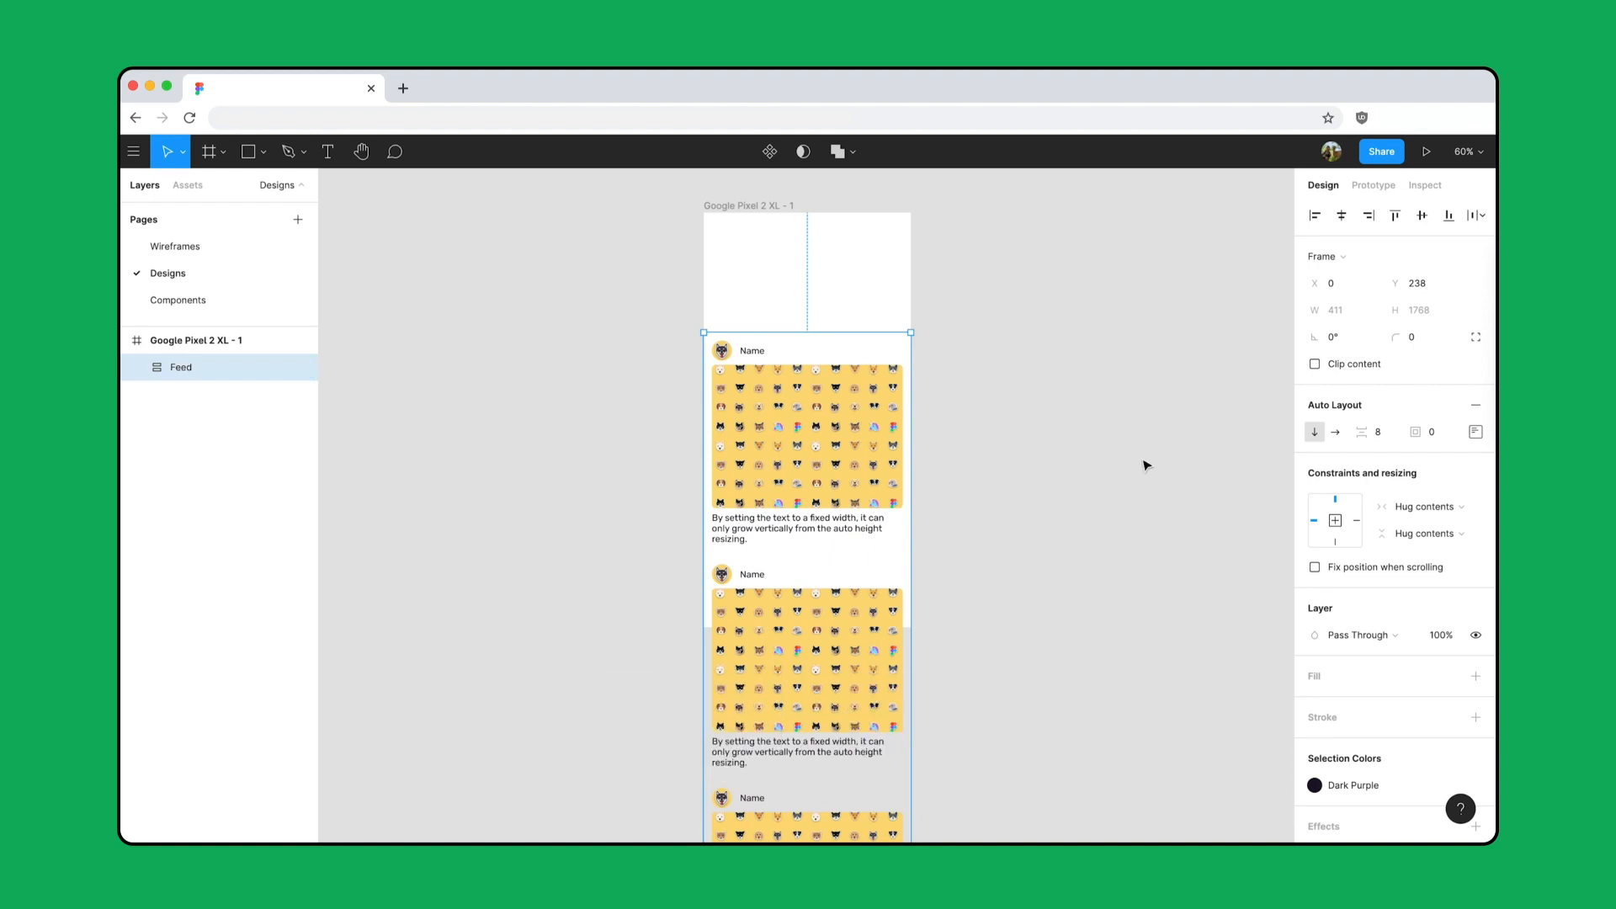
Step: Replace the first post's description with a long text beginning "Because we put all of our posts in a new vertical Auto Layout frame"
{"action": "left_click", "coordinate": [845, 530], "text": "super"}
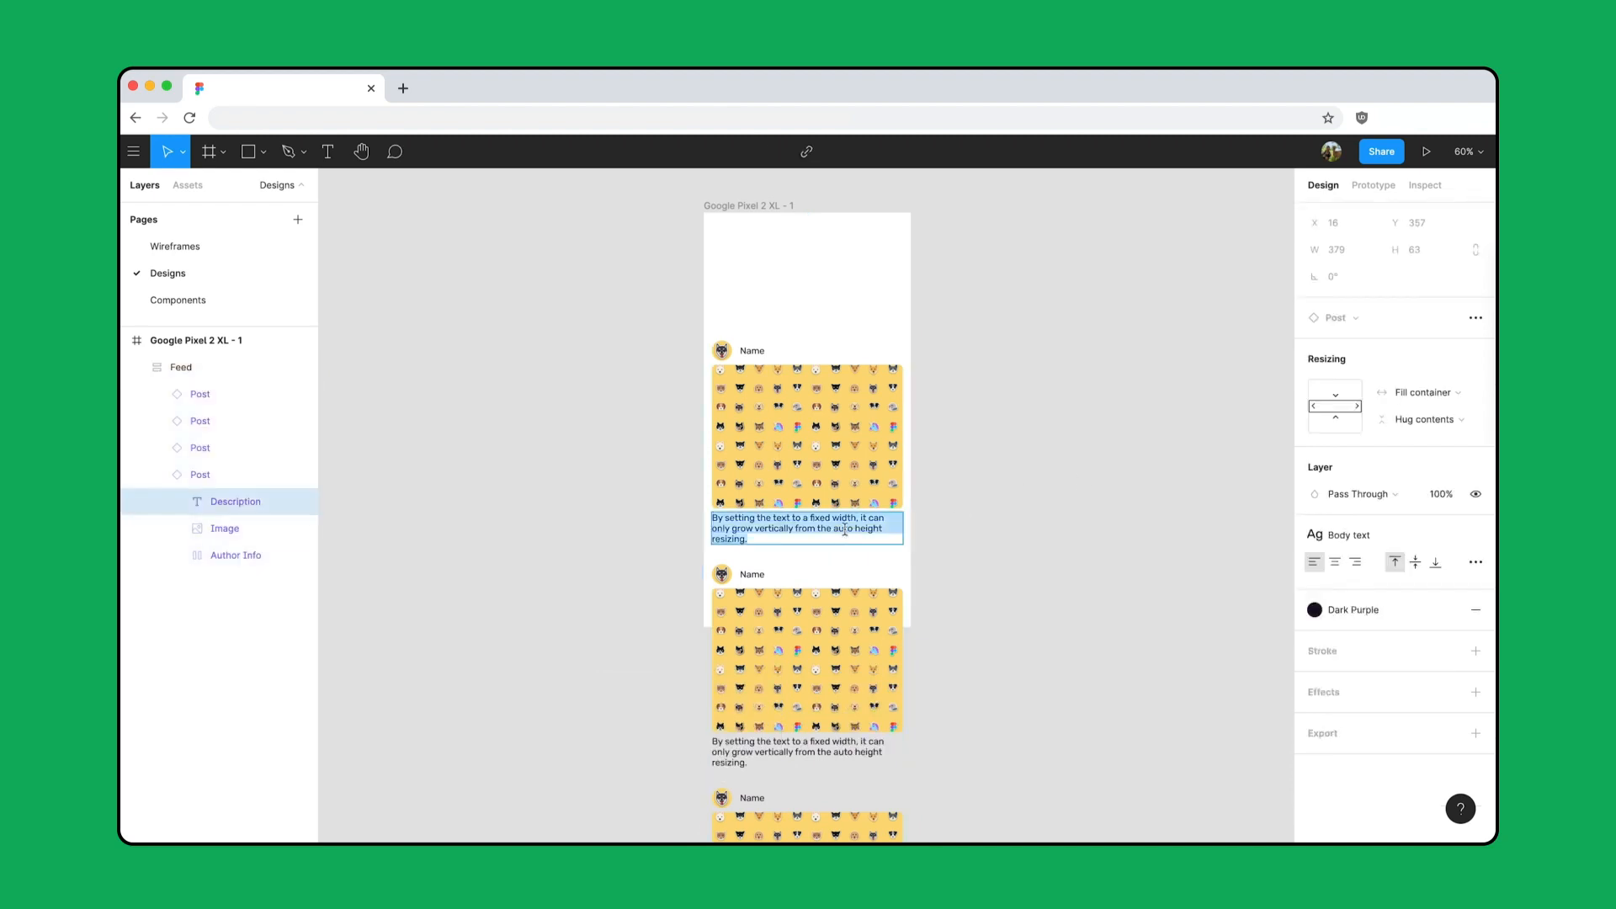
{"action": "type", "text": "Because we put all of our posts in a new vertical Auto Layout frame, they'll move and adjust to accommodate long descriptions like this. This saves a lot of time, since we no longer need to move the other posts manually to make space! Learn more about Auto Layout on the Figma Help Center."}
{"action": "key", "text": "Escape"}
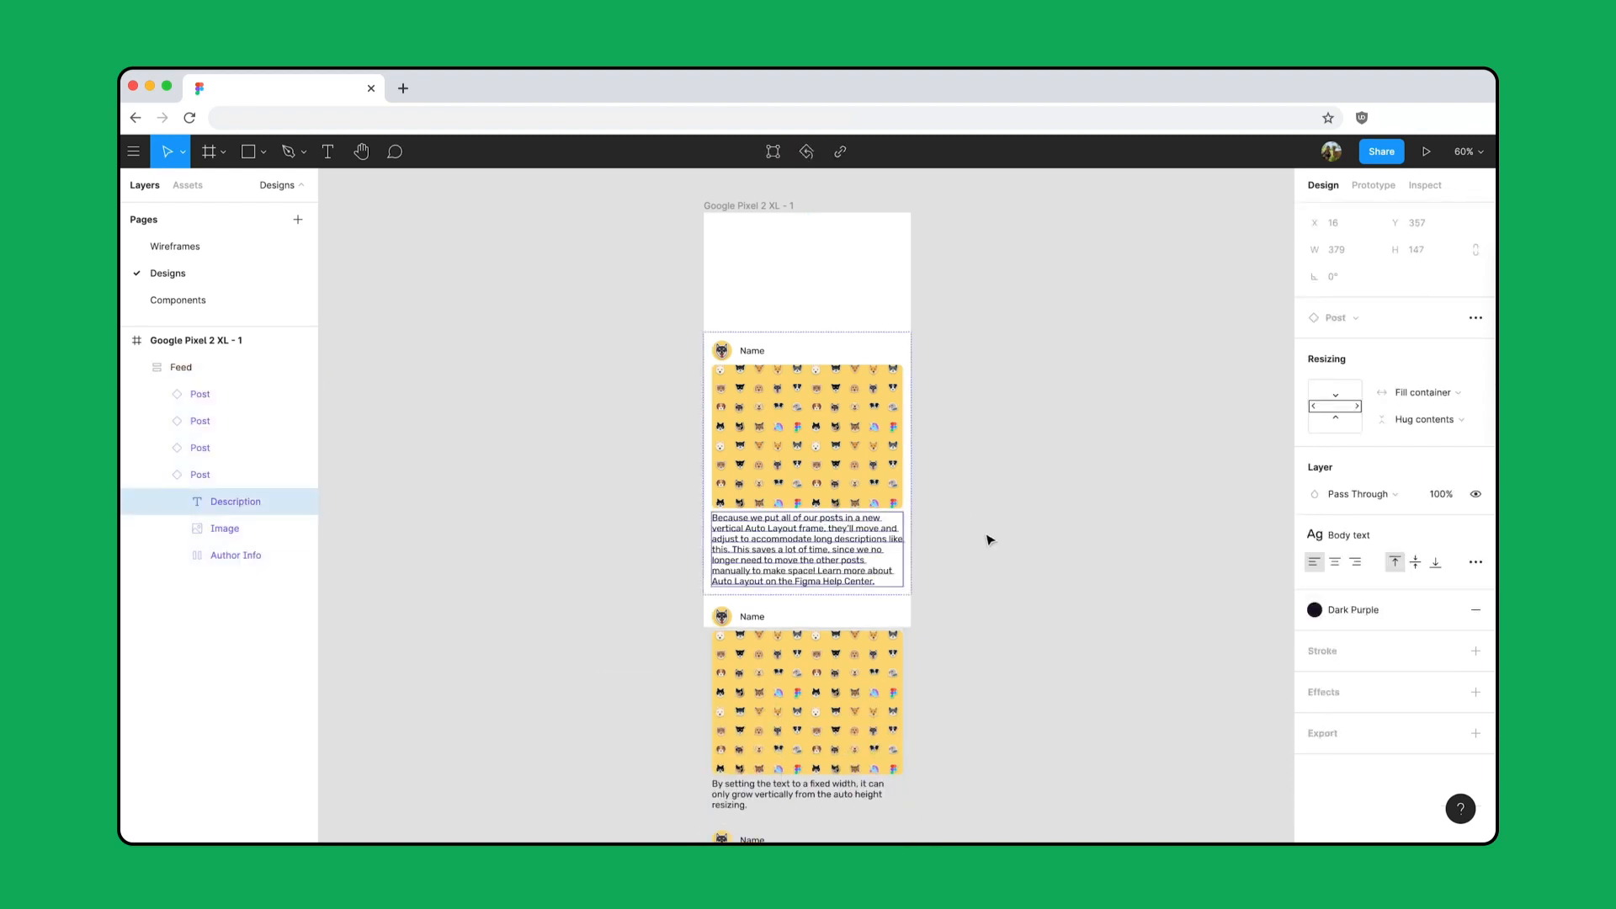
{"action": "key", "text": "Escape"}
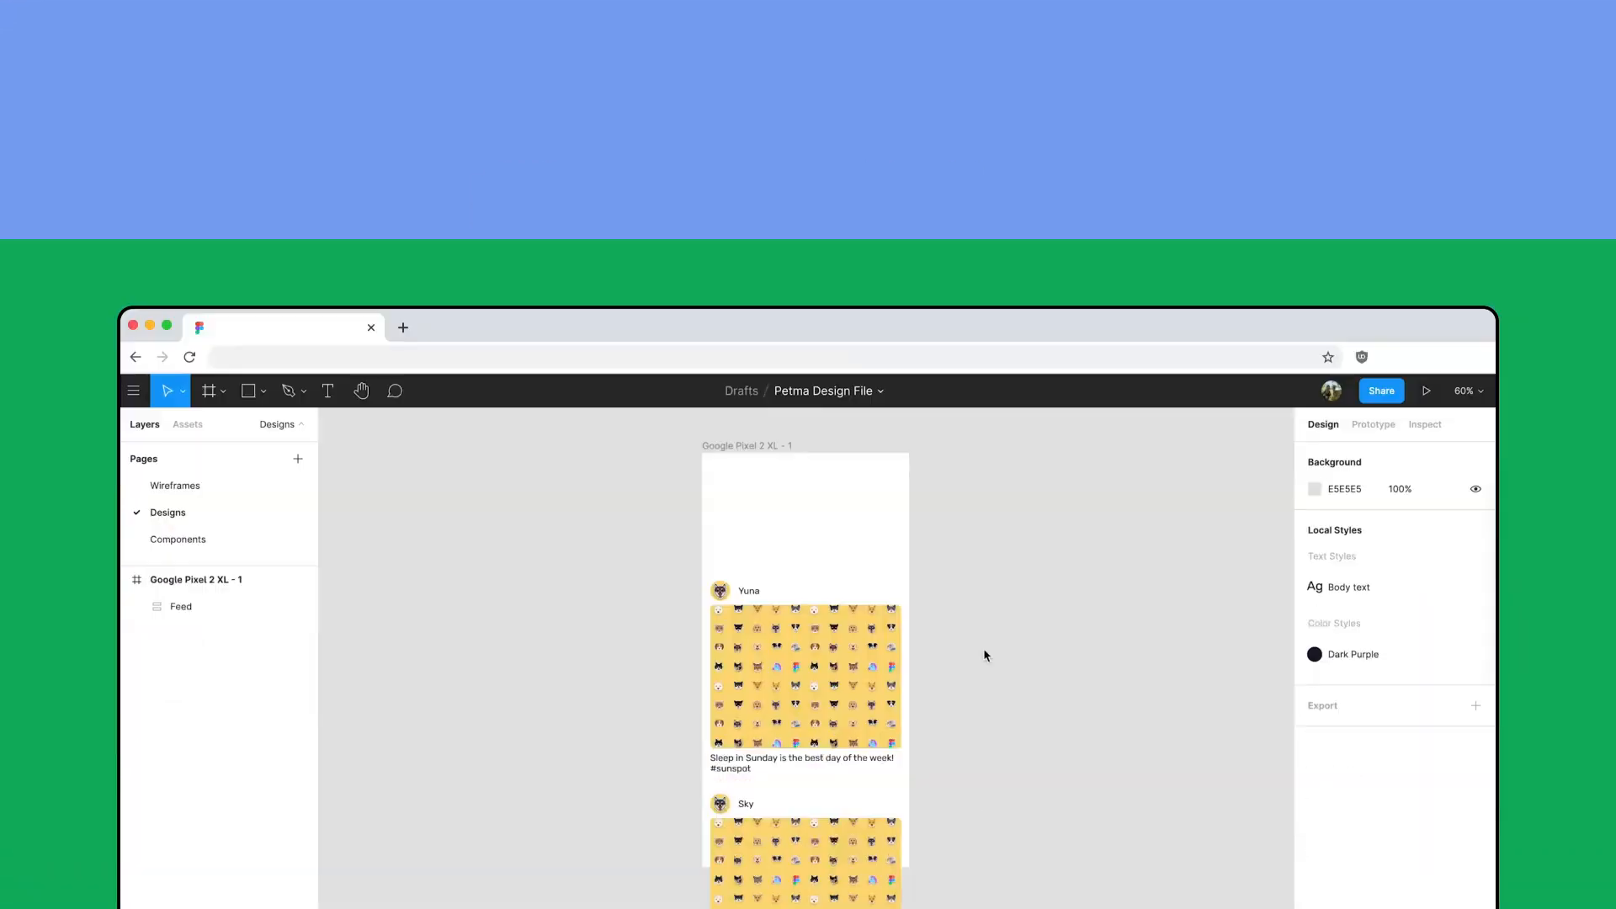
Step: Load all eight post and profile images from the Images folder for placement
{"action": "key", "text": "super+shift+k"}
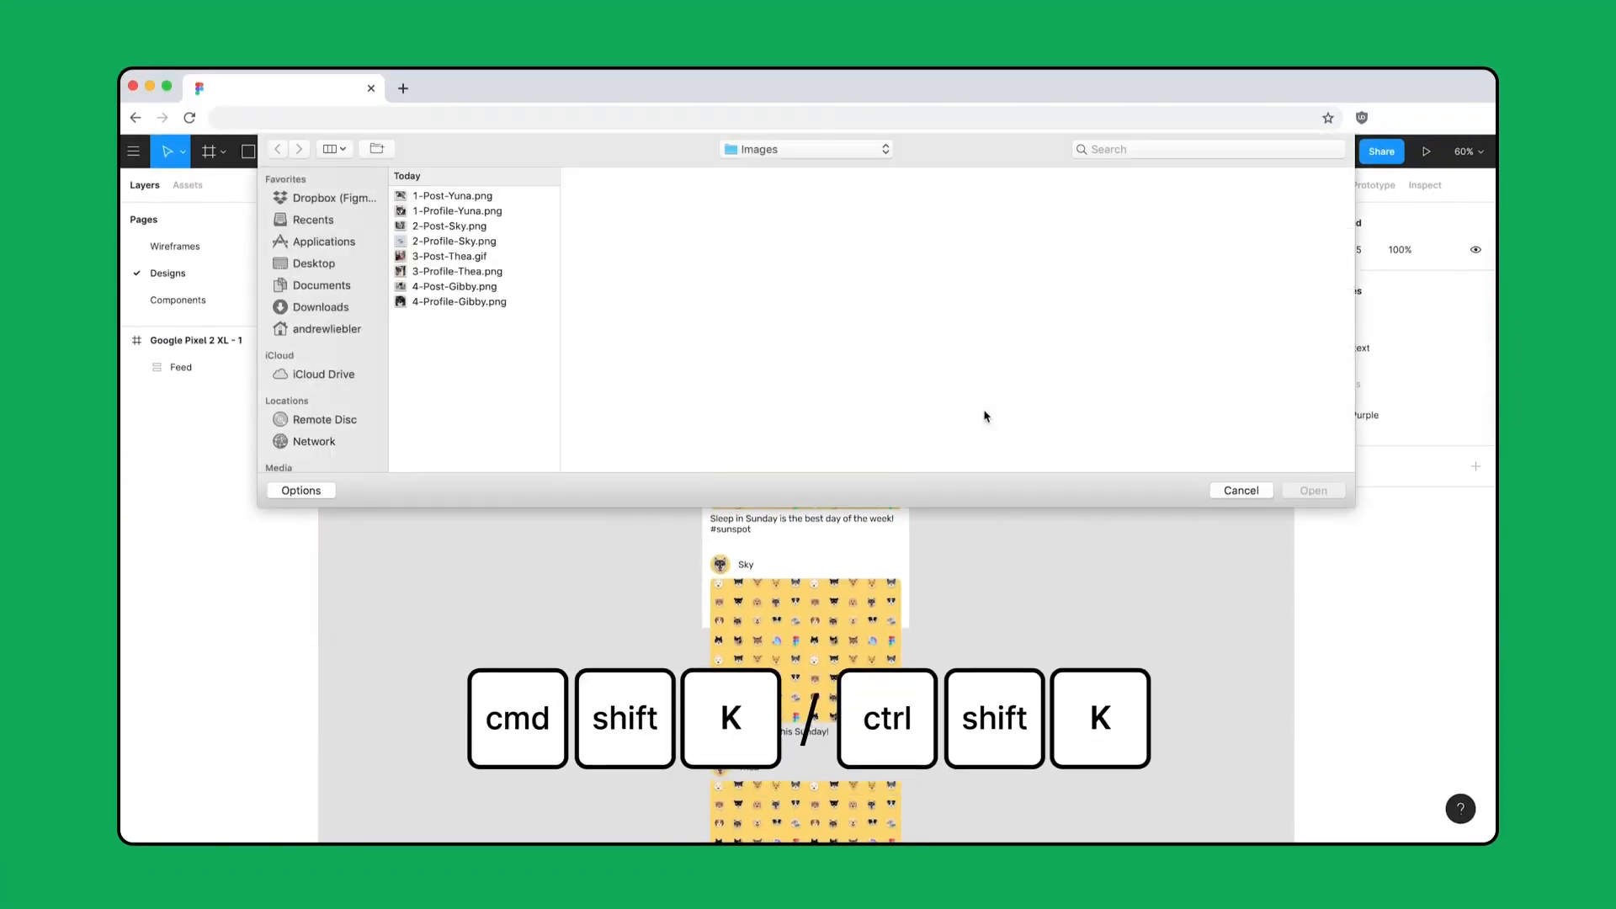
{"action": "left_click_drag", "start_coordinate": [457, 371], "coordinate": [463, 194]}
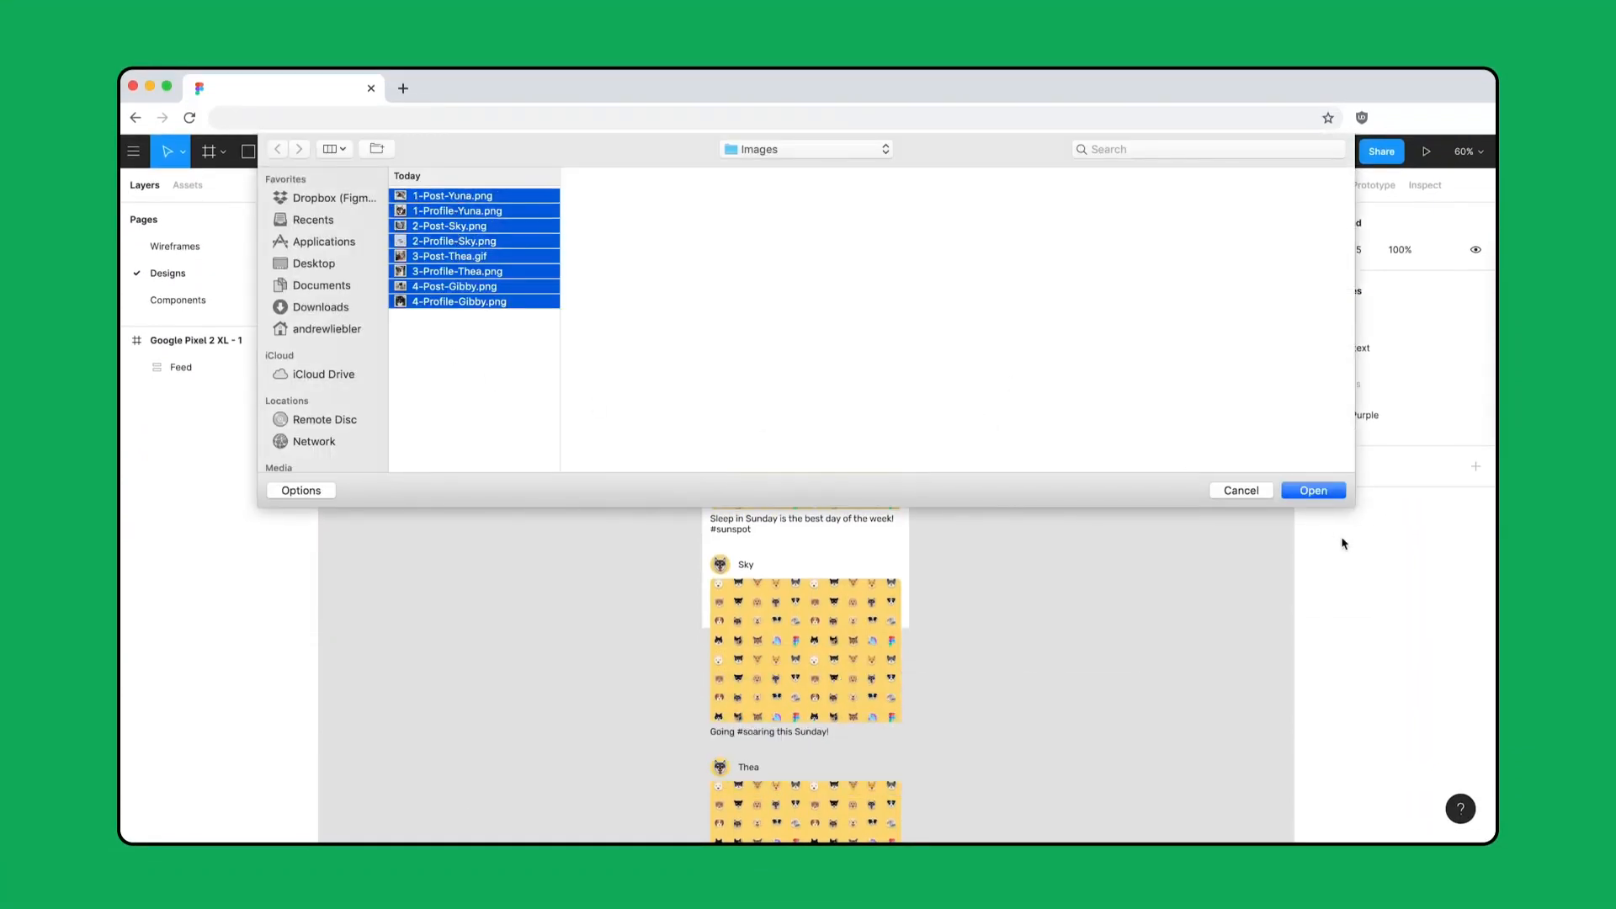
{"action": "left_click", "coordinate": [1325, 495]}
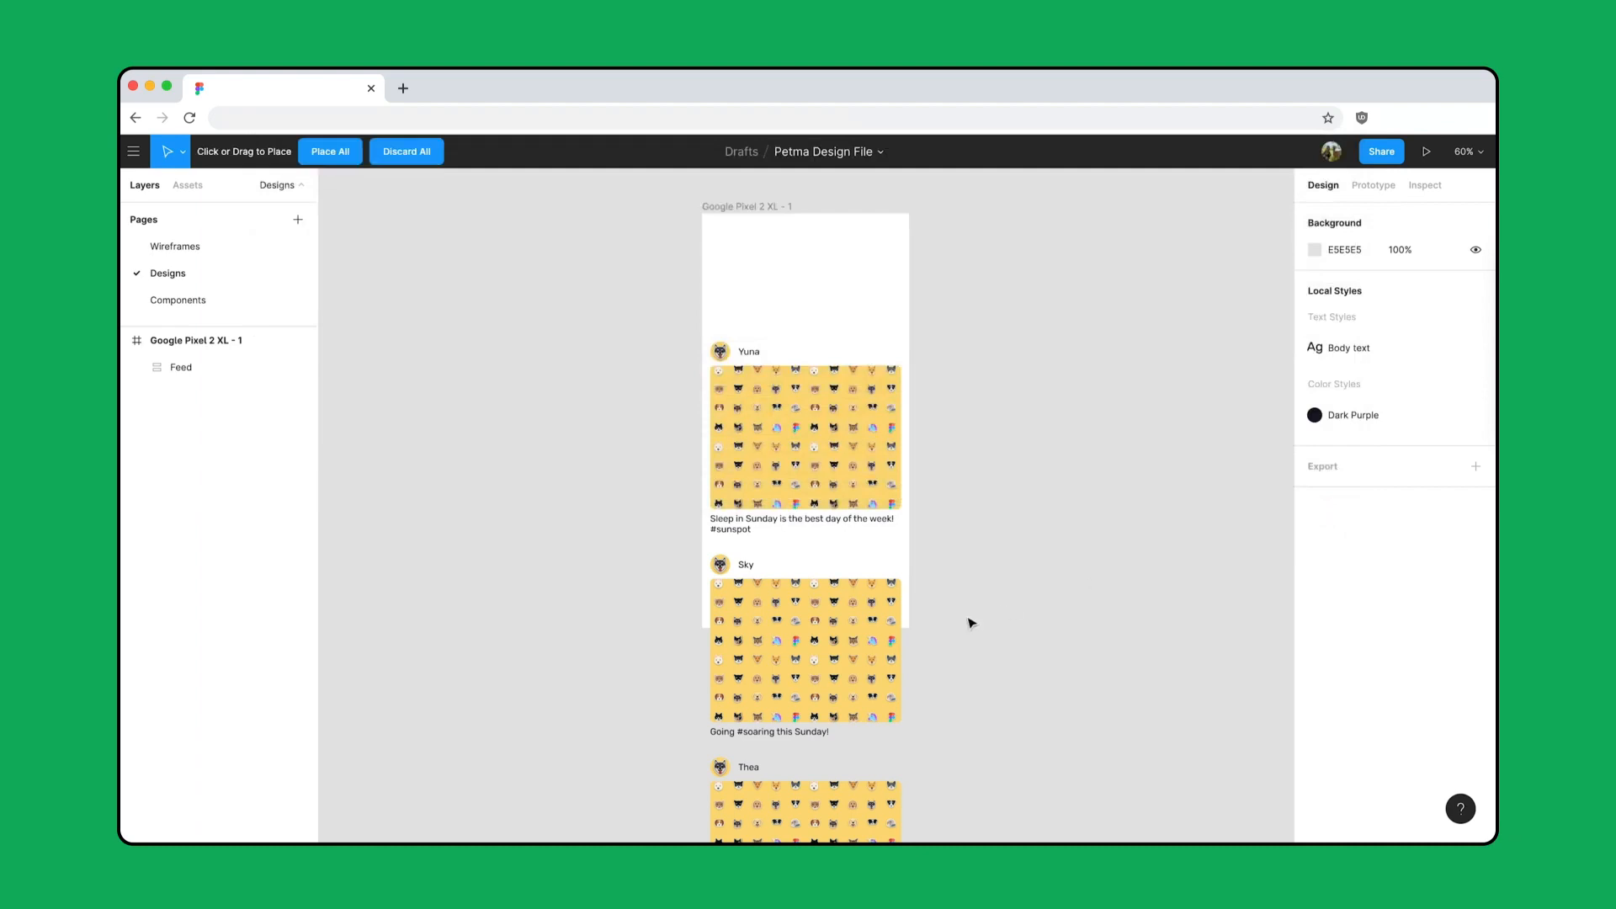
Step: Place the loaded profile pictures and post images into the matching avatars and image areas, working from the last post upward
{"action": "scroll", "coordinate": [968, 631], "scroll_direction": "down", "scroll_amount": 5}
{"action": "left_click", "coordinate": [756, 674]}
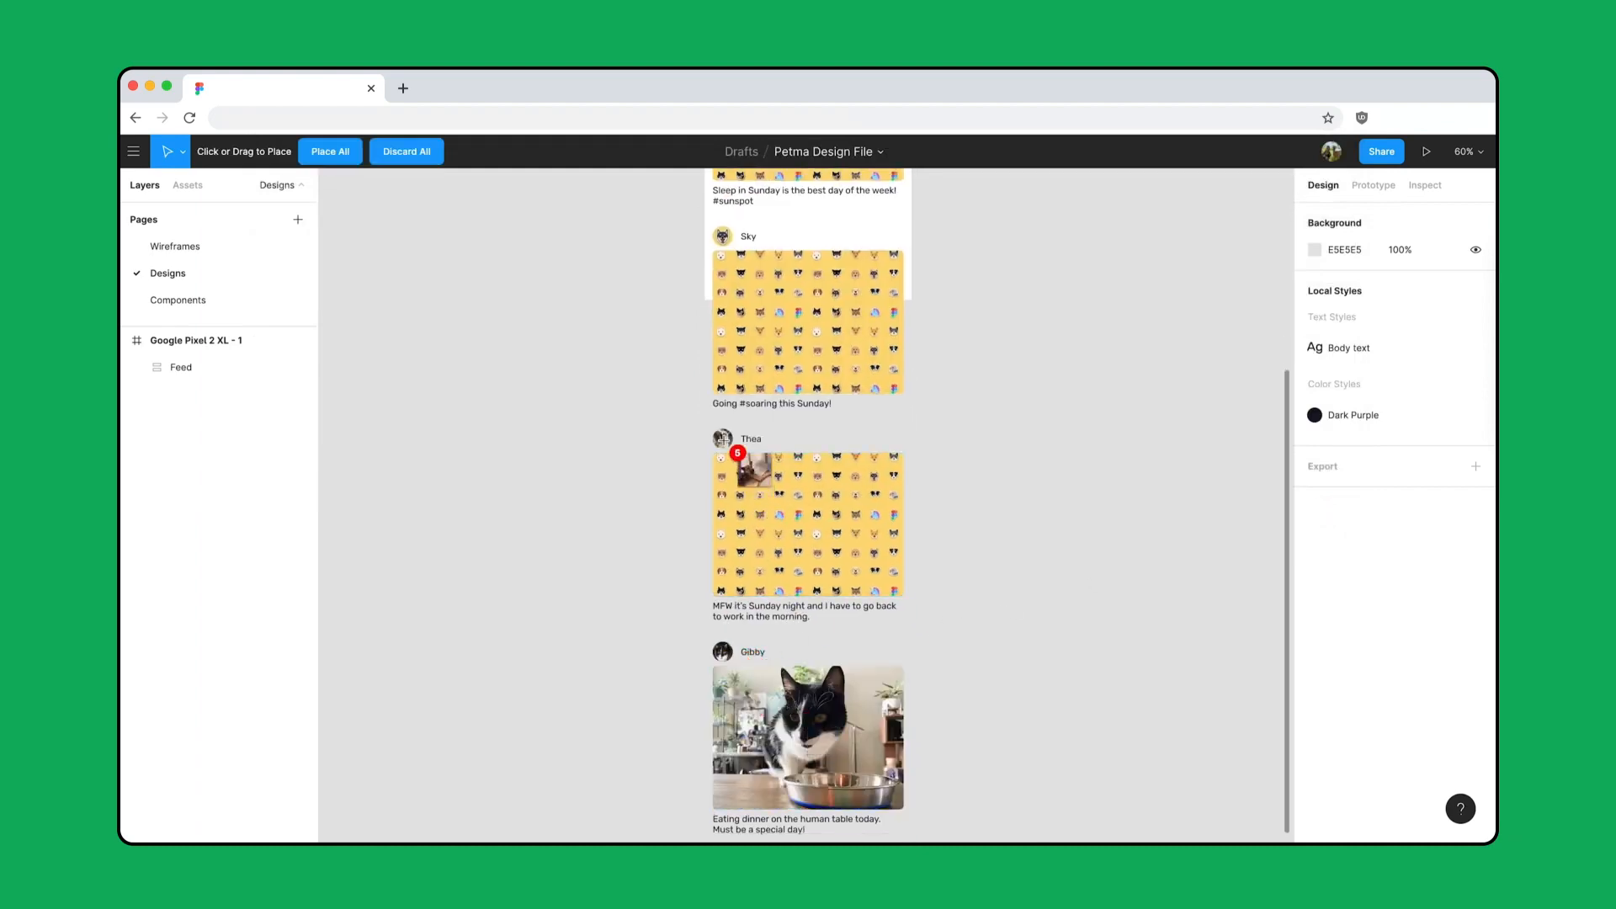
{"action": "left_click", "coordinate": [724, 438]}
{"action": "scroll", "coordinate": [724, 438], "scroll_direction": "up", "scroll_amount": 3}
{"action": "left_click", "coordinate": [774, 509]}
{"action": "left_click", "coordinate": [741, 307]}
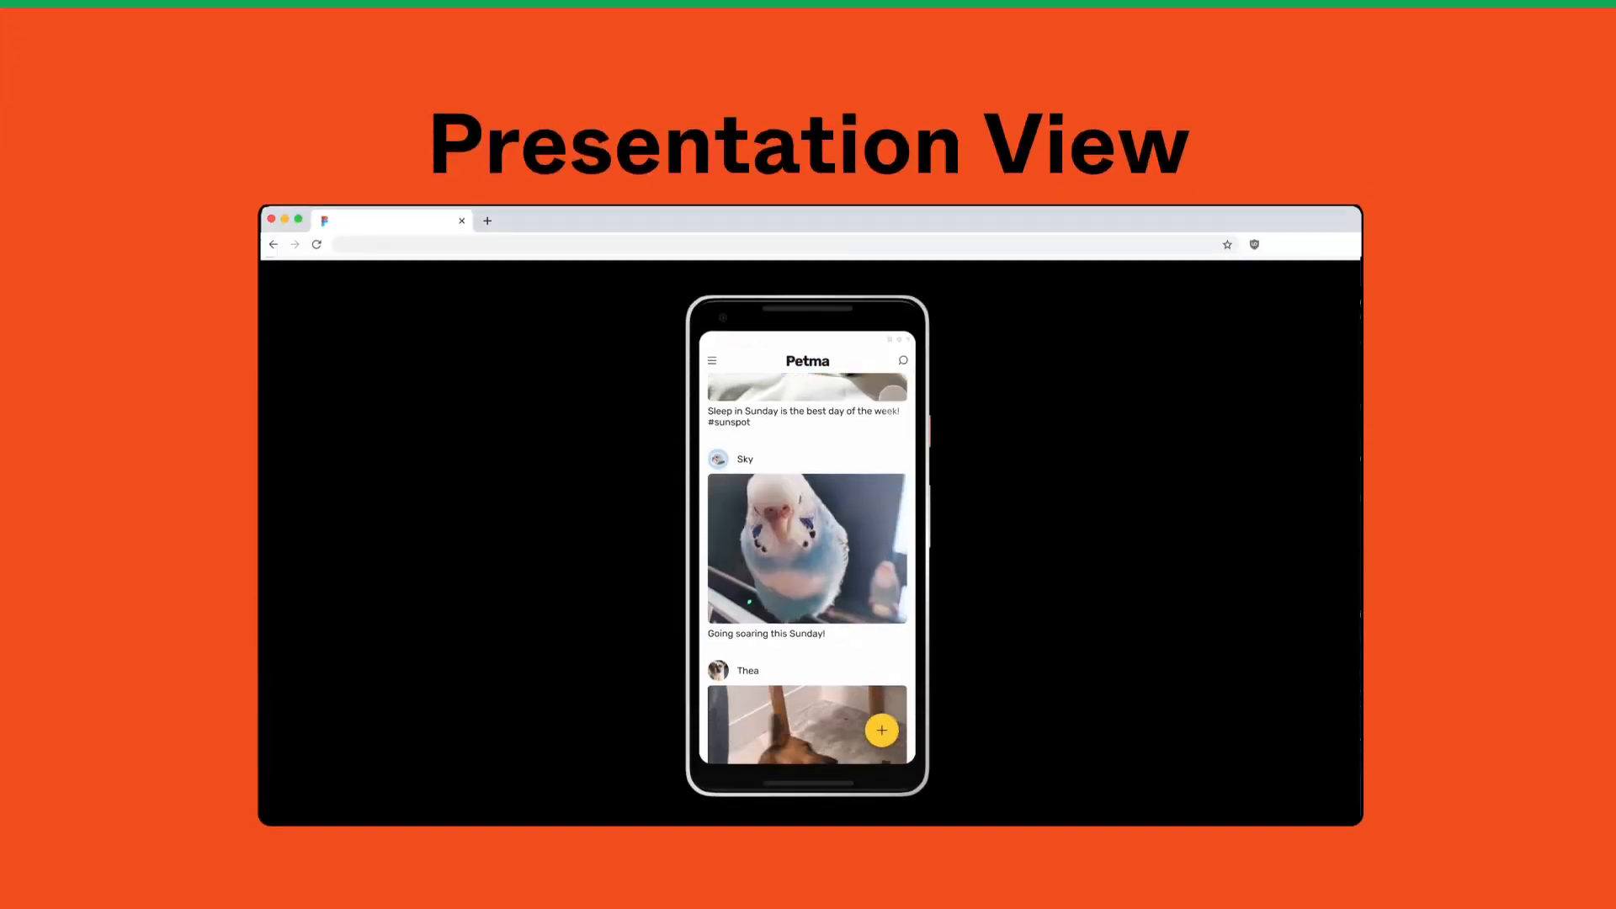
{"action": "scroll", "coordinate": [808, 561], "scroll_direction": "down", "scroll_amount": 5}
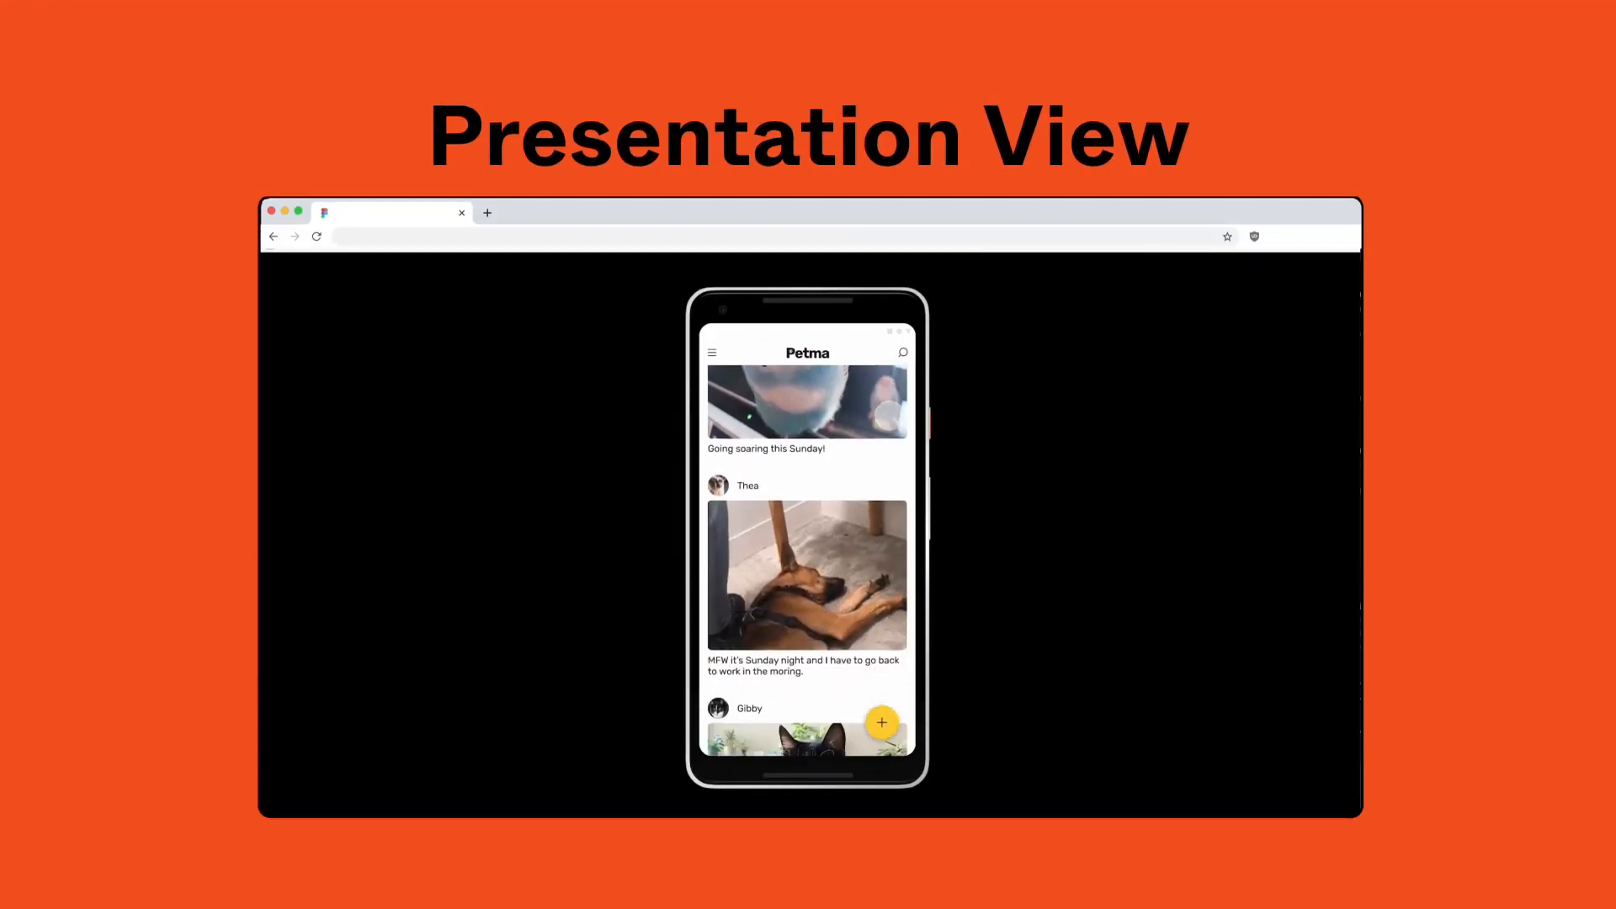
{"action": "mouse_move", "coordinate": [873, 570]}
{"action": "left_mouse_down"}
{"action": "mouse_move", "coordinate": [865, 415]}
{"action": "mouse_move", "coordinate": [860, 563]}
{"action": "left_mouse_up"}
{"action": "left_click_drag", "start_coordinate": [859, 429], "coordinate": [853, 621]}
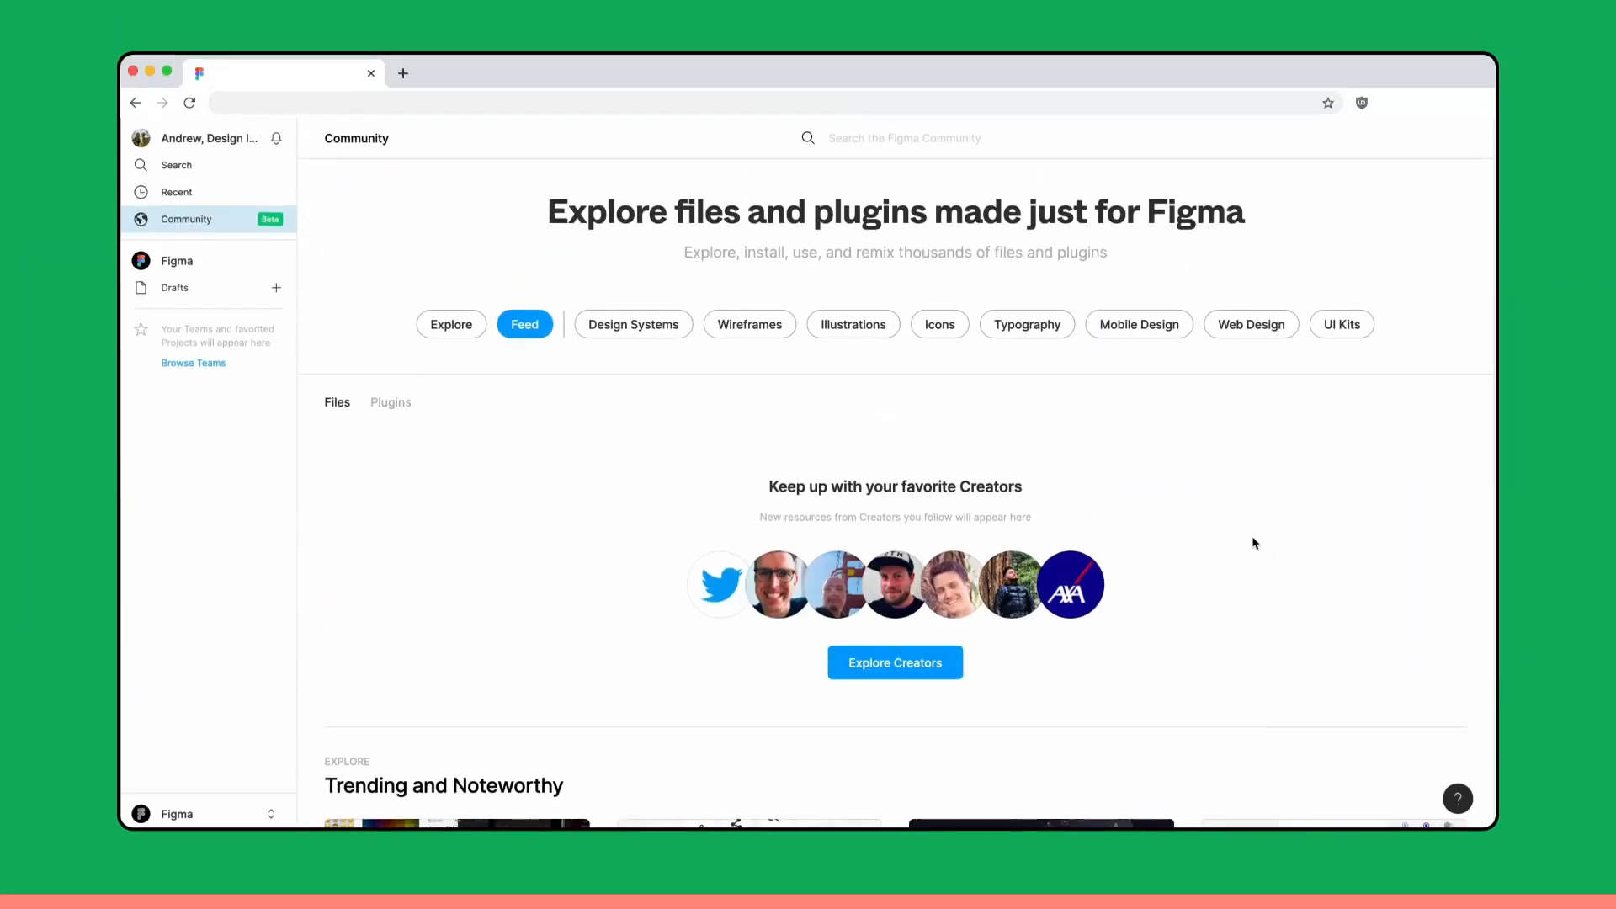
Step: Browse the Icons category in the Figma Community
{"action": "left_click", "coordinate": [940, 339]}
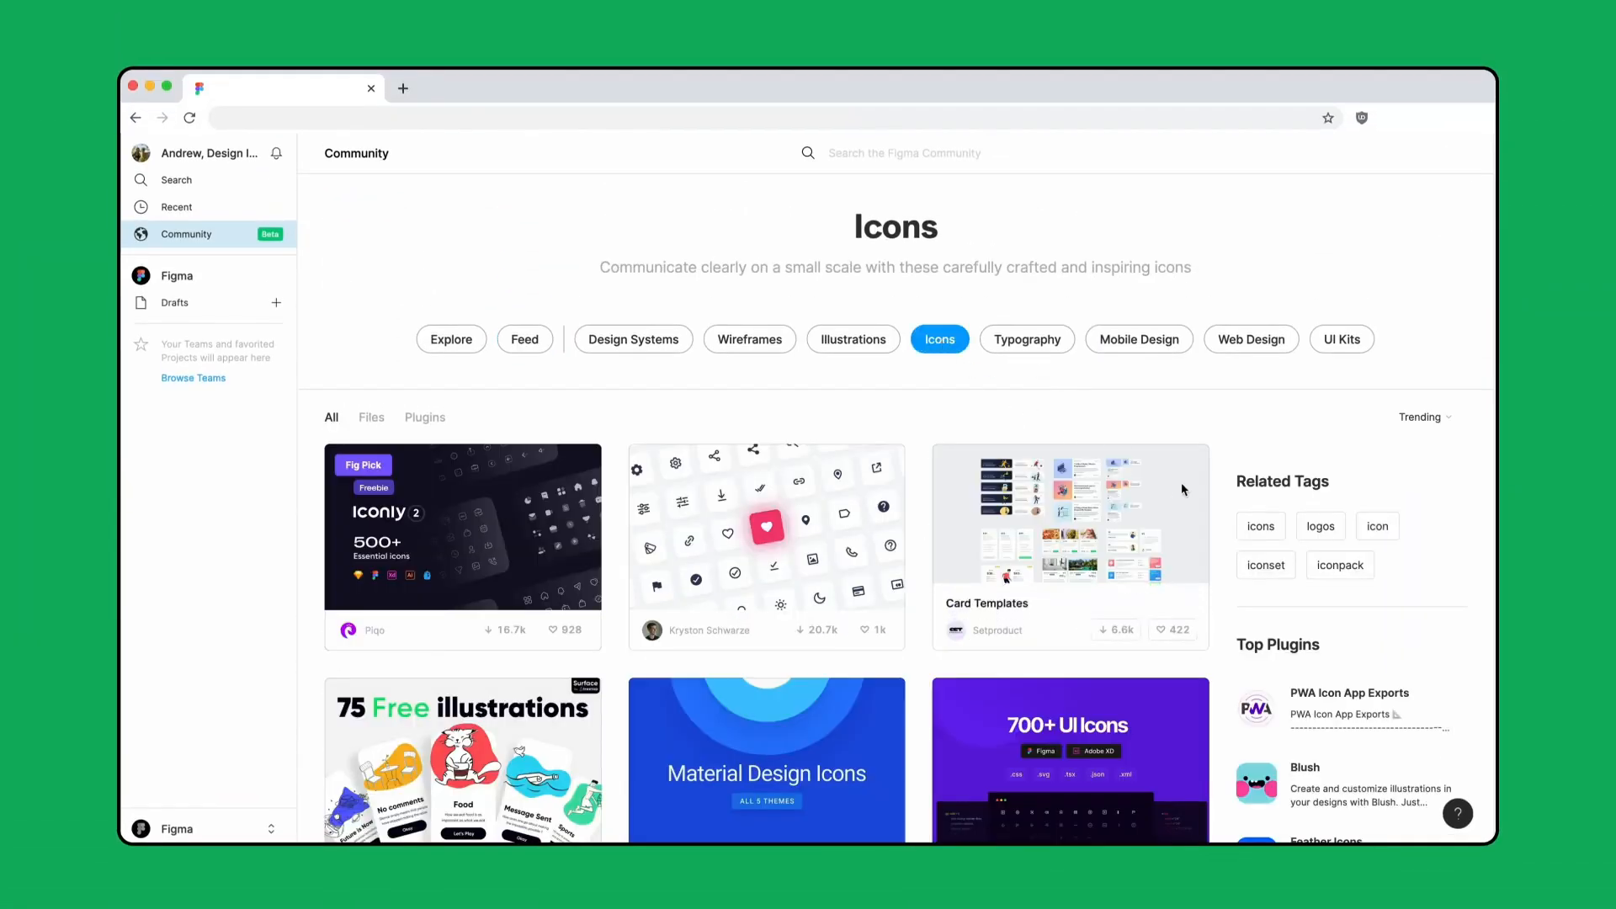
{"action": "scroll", "coordinate": [1222, 496], "scroll_direction": "down", "scroll_amount": 2}
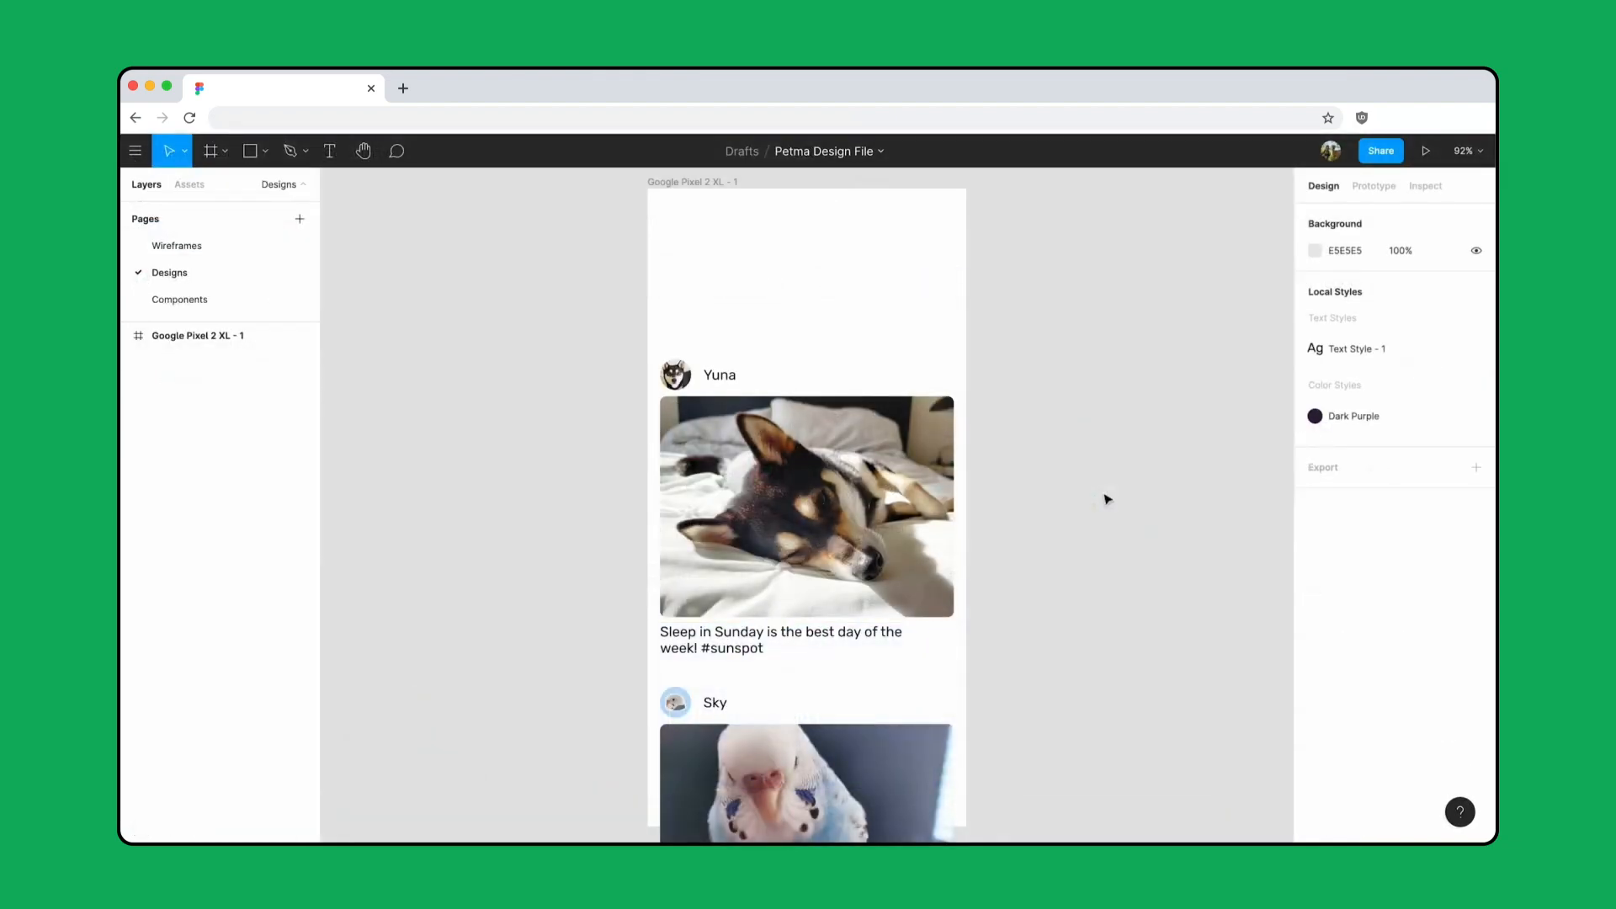
Step: Draw a 32 × 32 frame on the empty canvas beside the top of the phone frame
{"action": "key", "text": "f"}
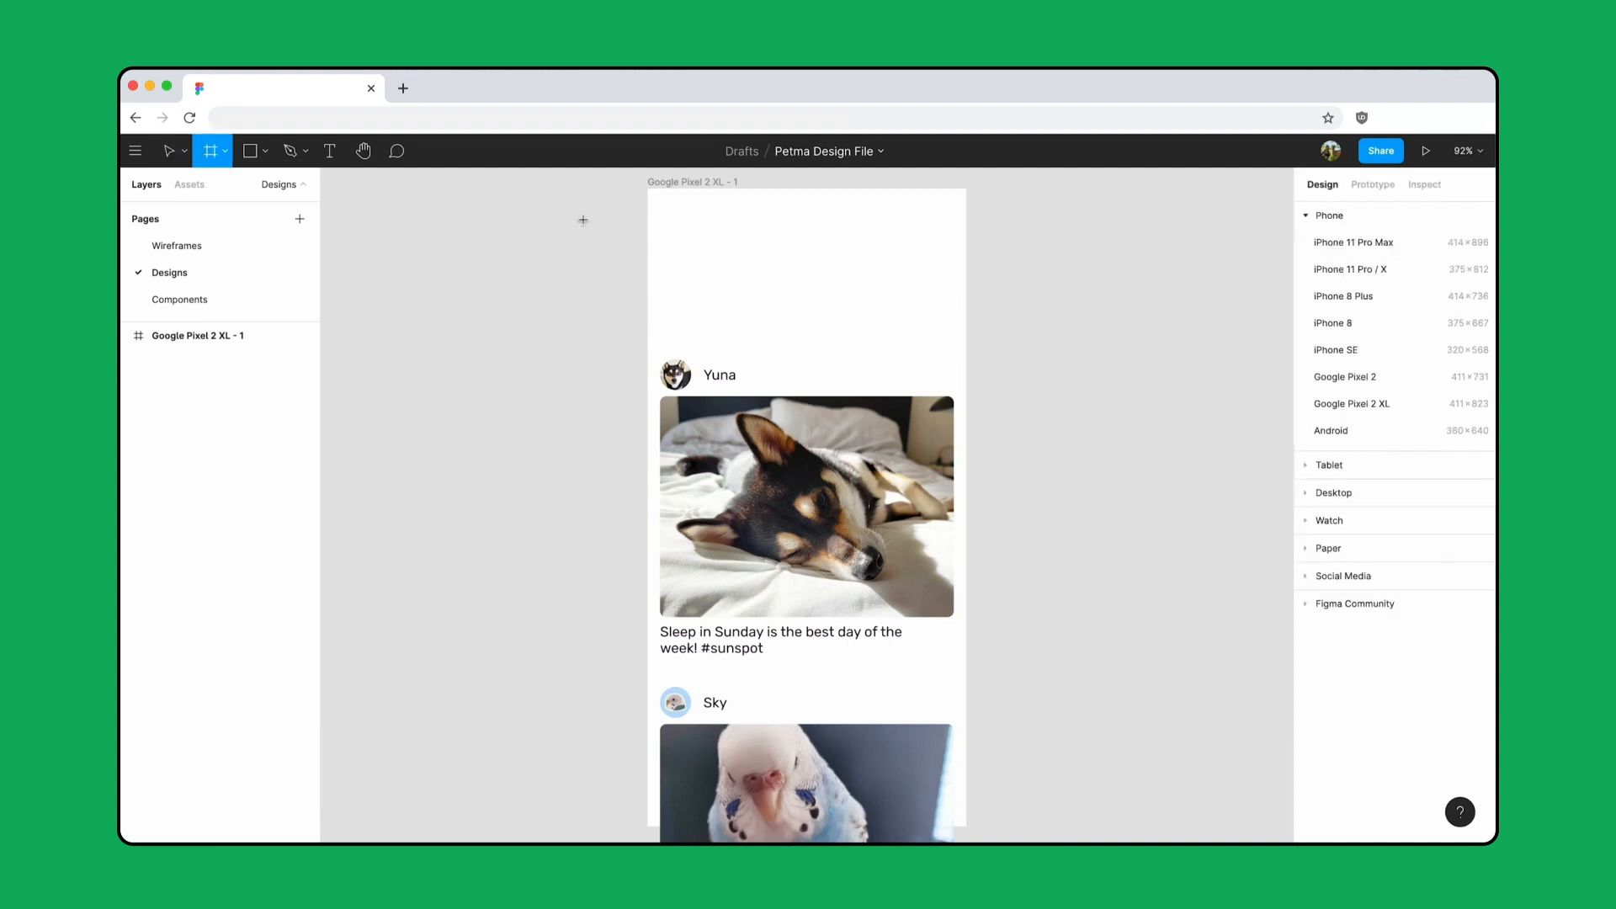
{"action": "left_click_drag", "start_coordinate": [563, 186], "coordinate": [590, 218]}
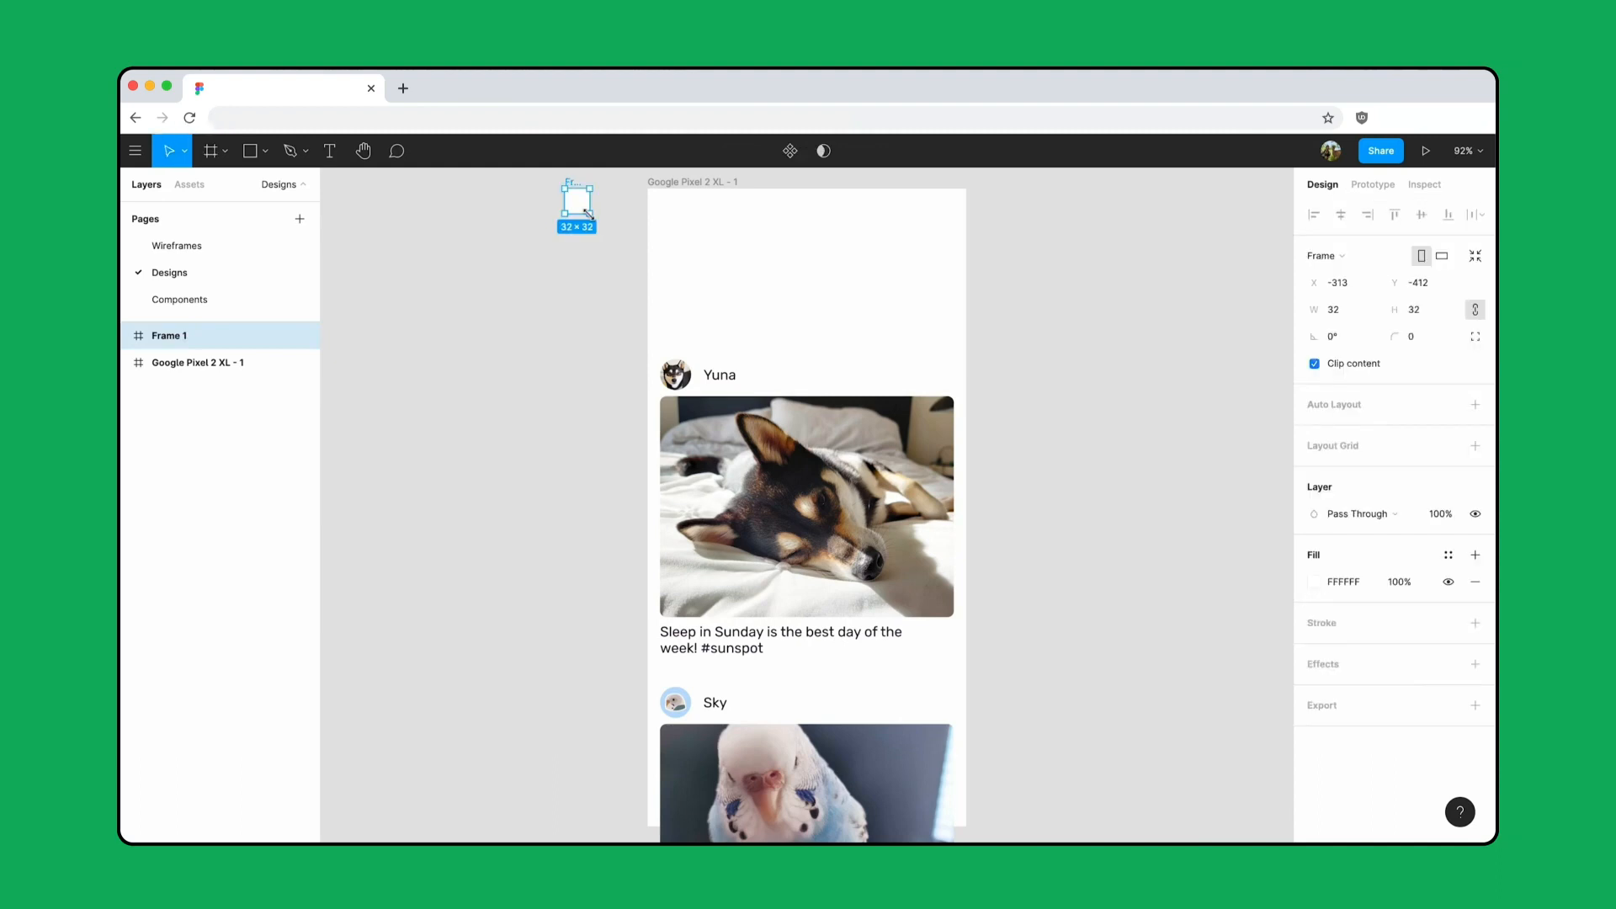
{"action": "key", "text": "shift+2"}
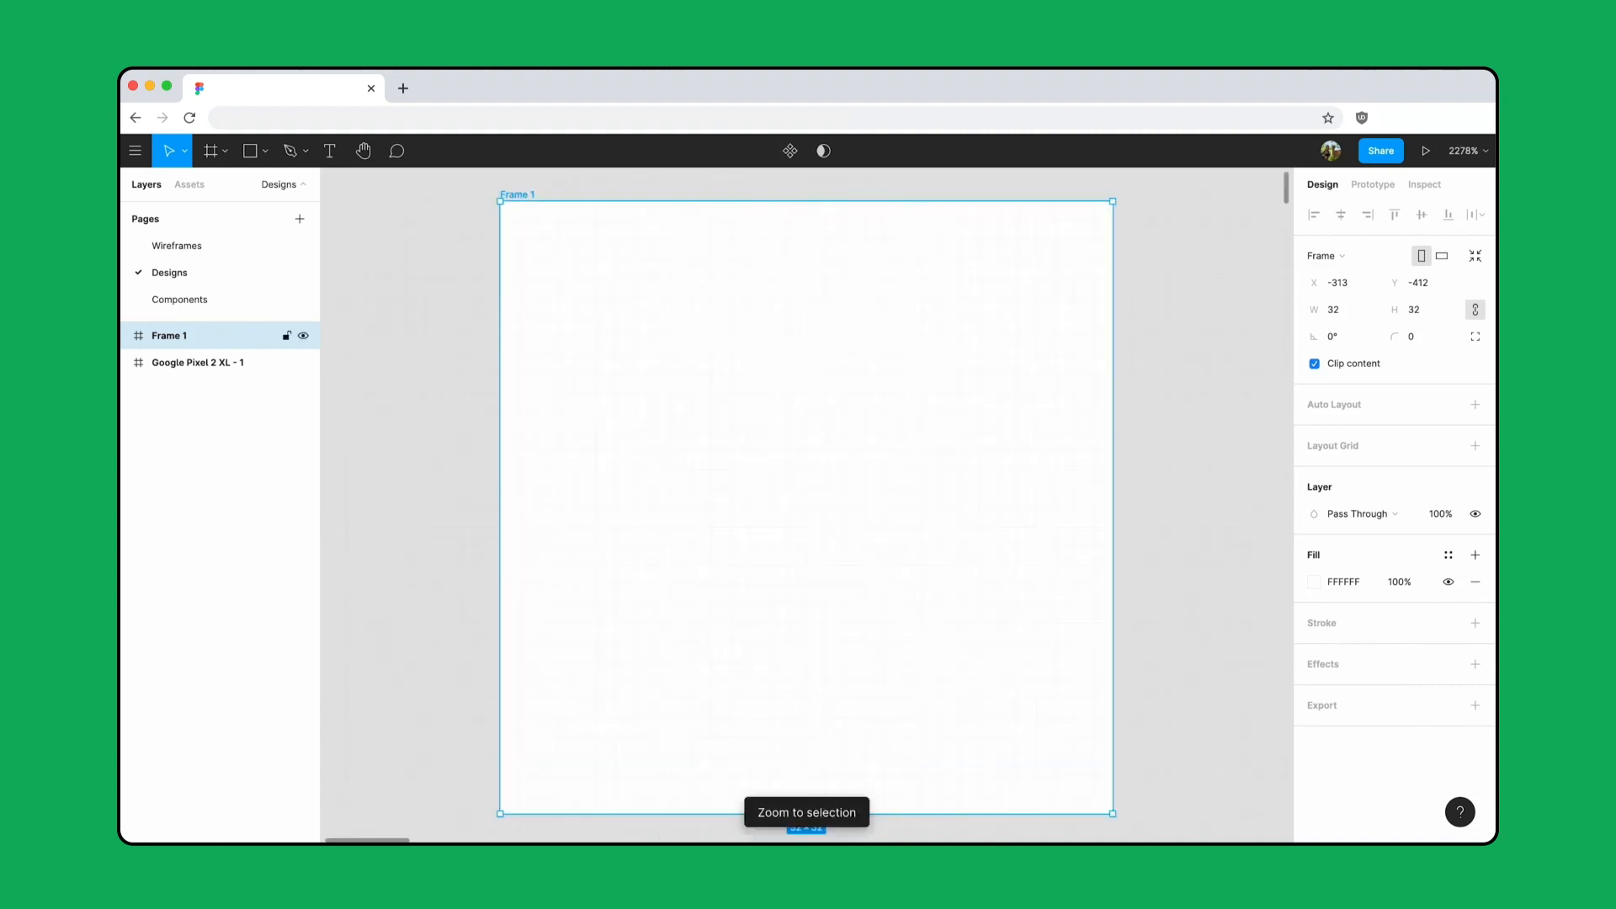
Step: Draw a straight horizontal line about 21 px long inside the frame with the Pen tool, starting at X 6, Y 6
{"action": "left_click", "coordinate": [304, 154]}
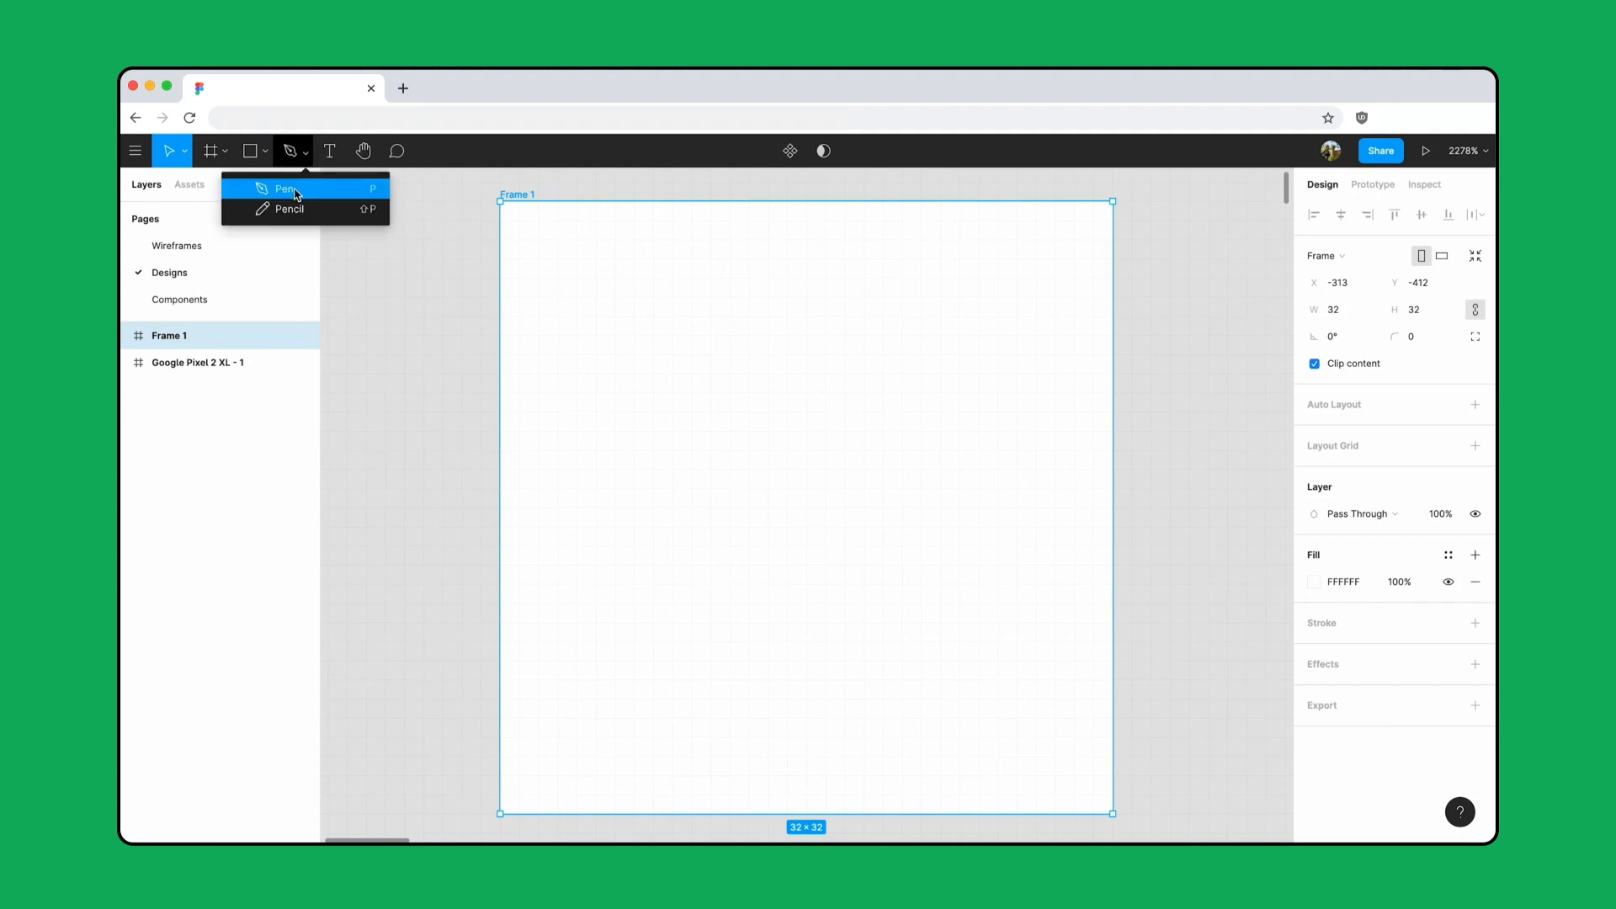
{"action": "left_click", "coordinate": [296, 192]}
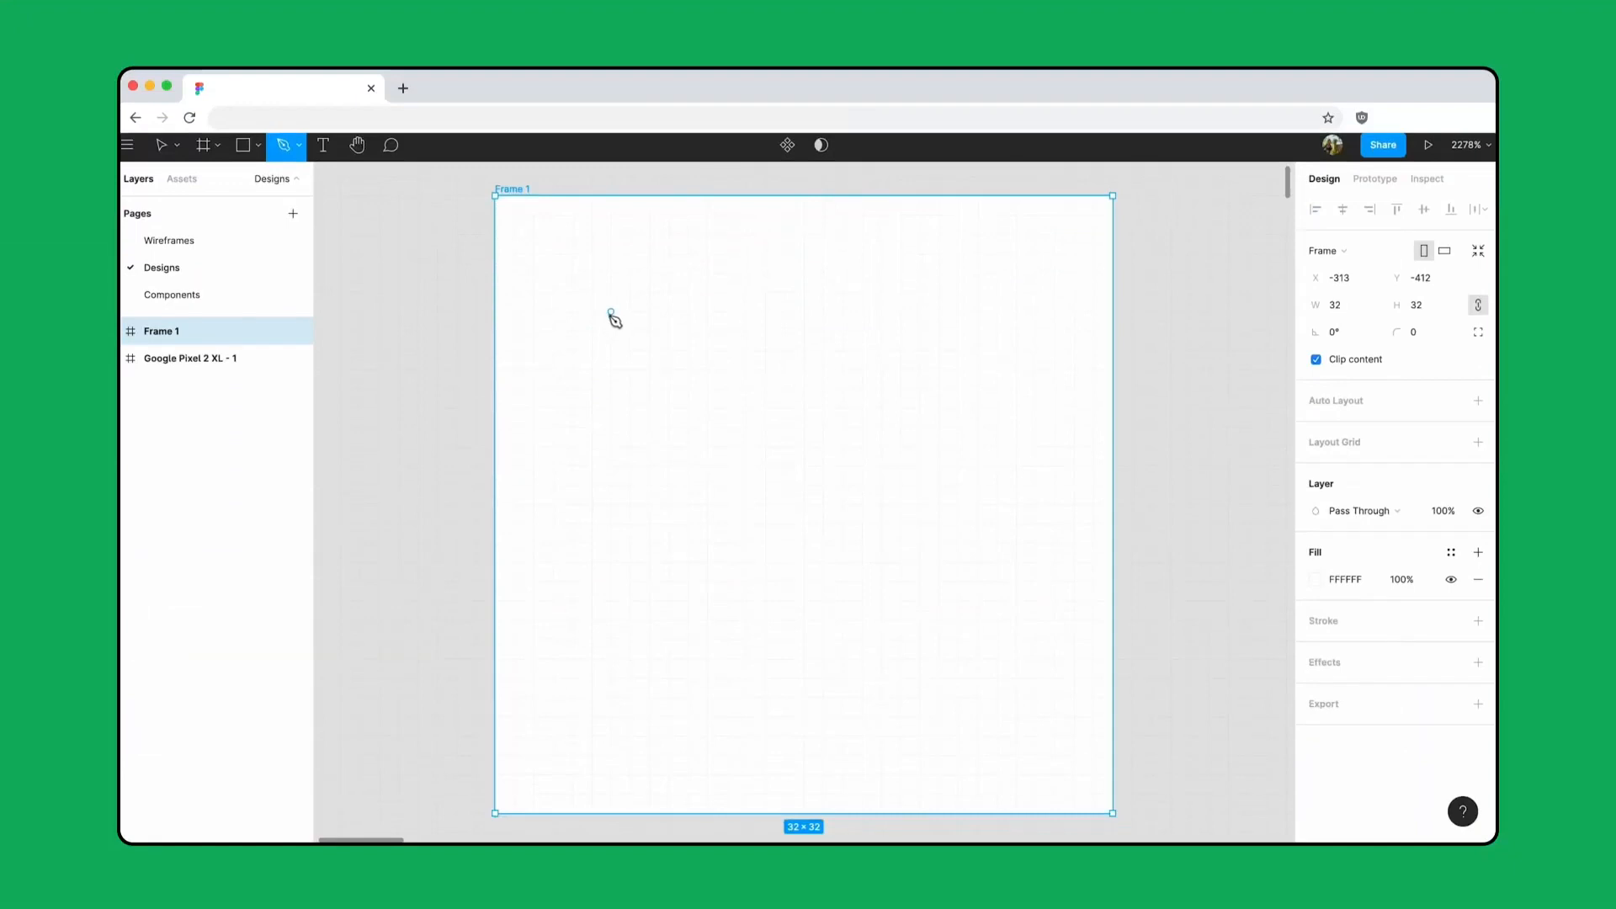
{"action": "left_click", "coordinate": [612, 313]}
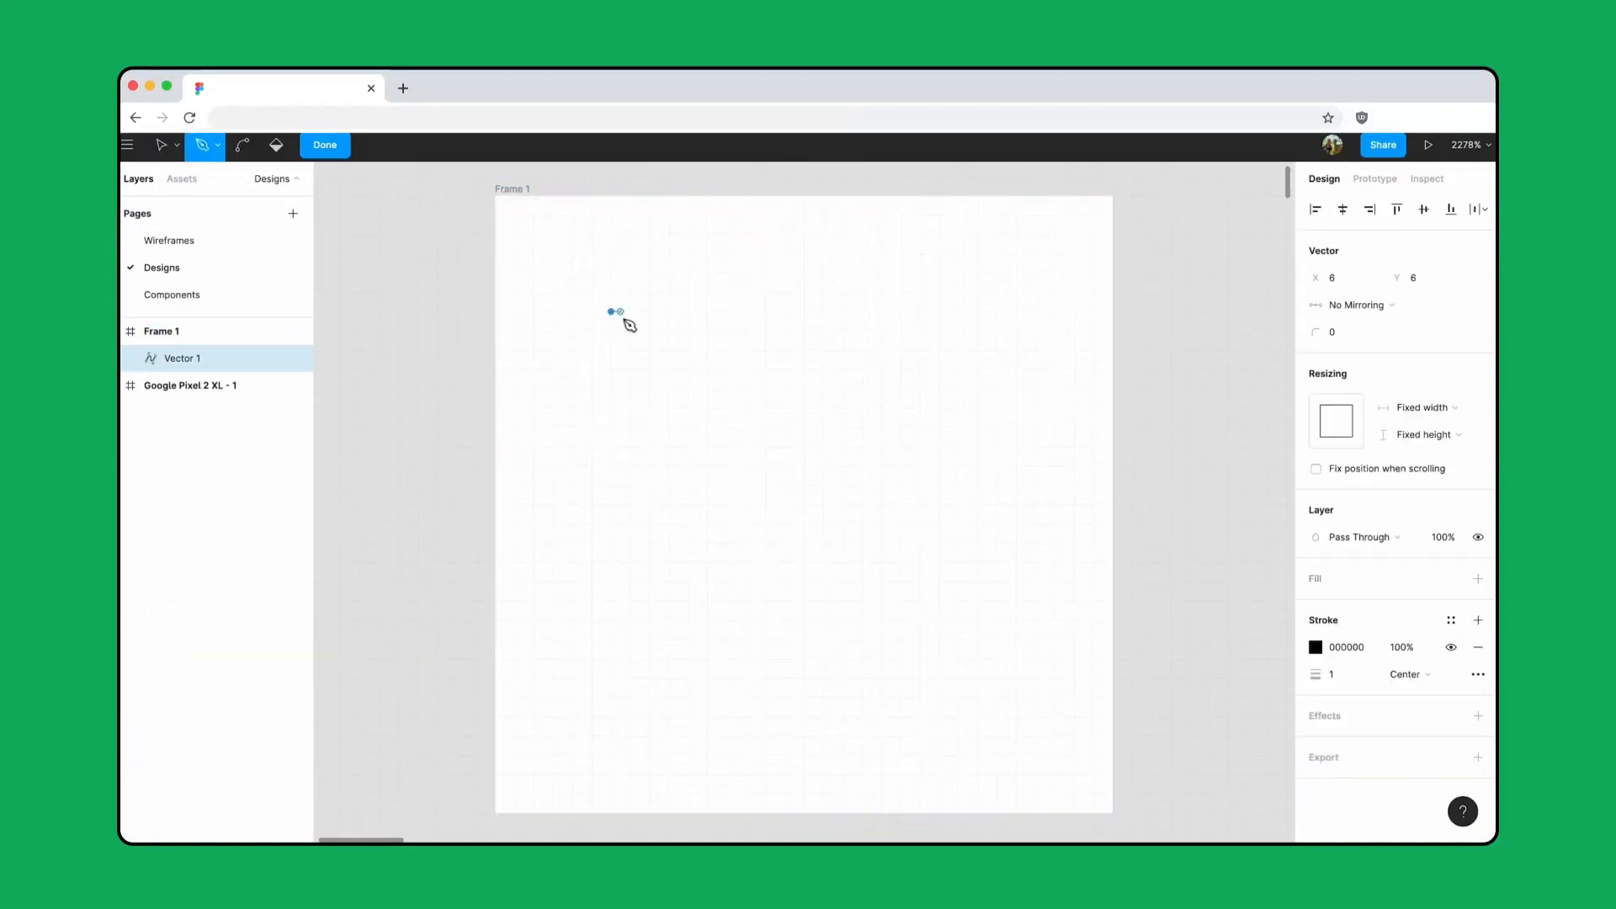
{"action": "left_click", "coordinate": [697, 351]}
{"action": "key", "text": "shift"}
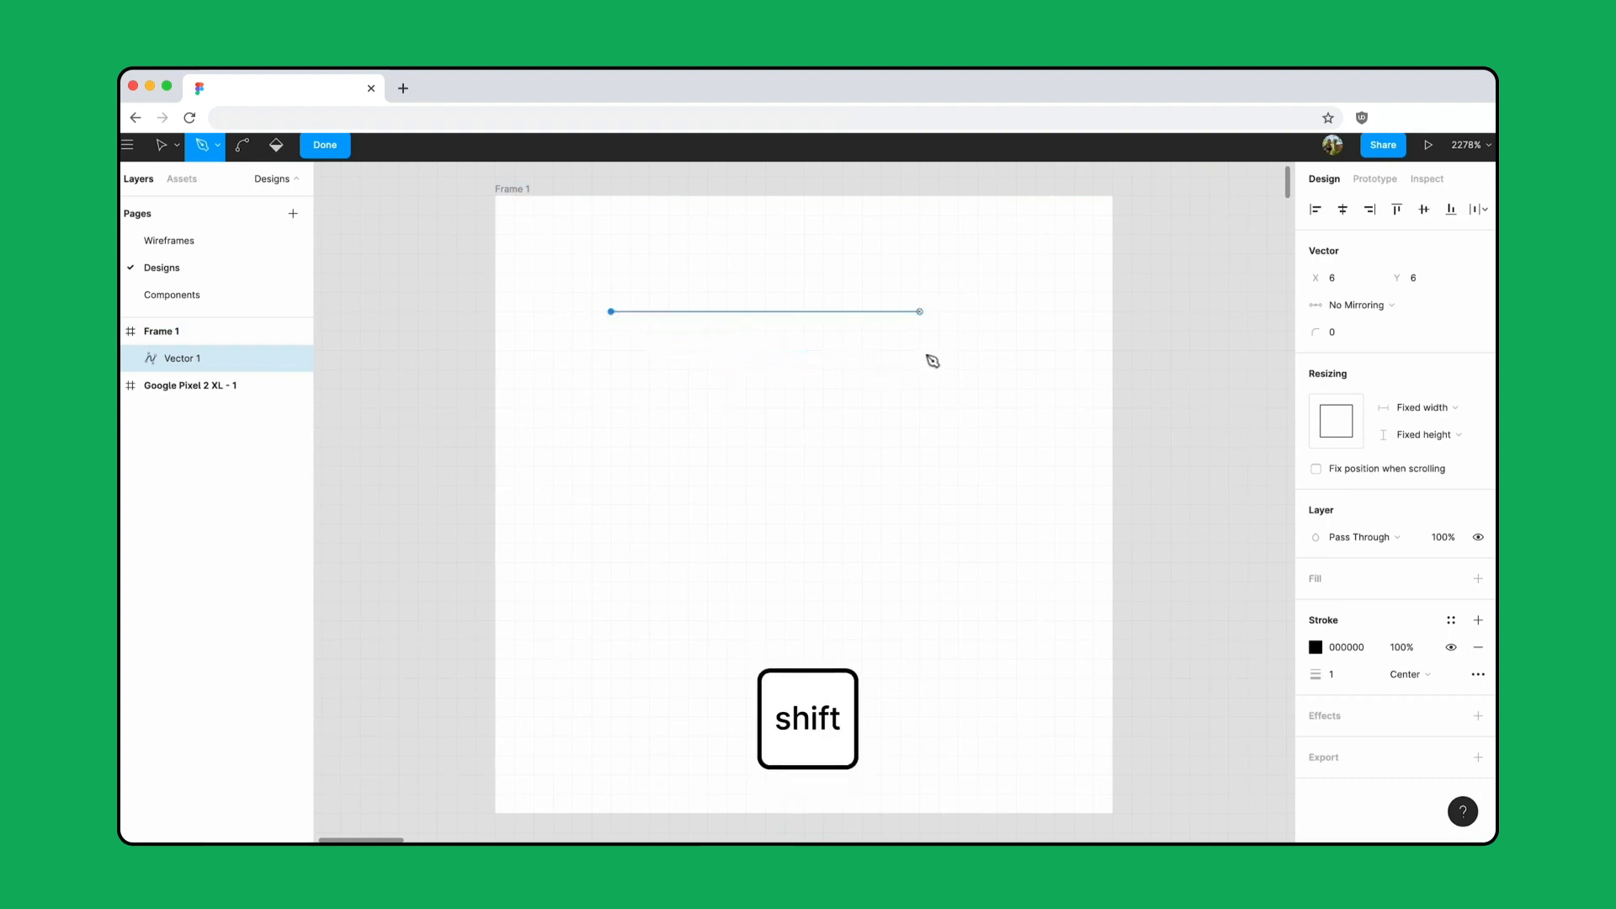
{"action": "left_click", "coordinate": [1024, 363]}
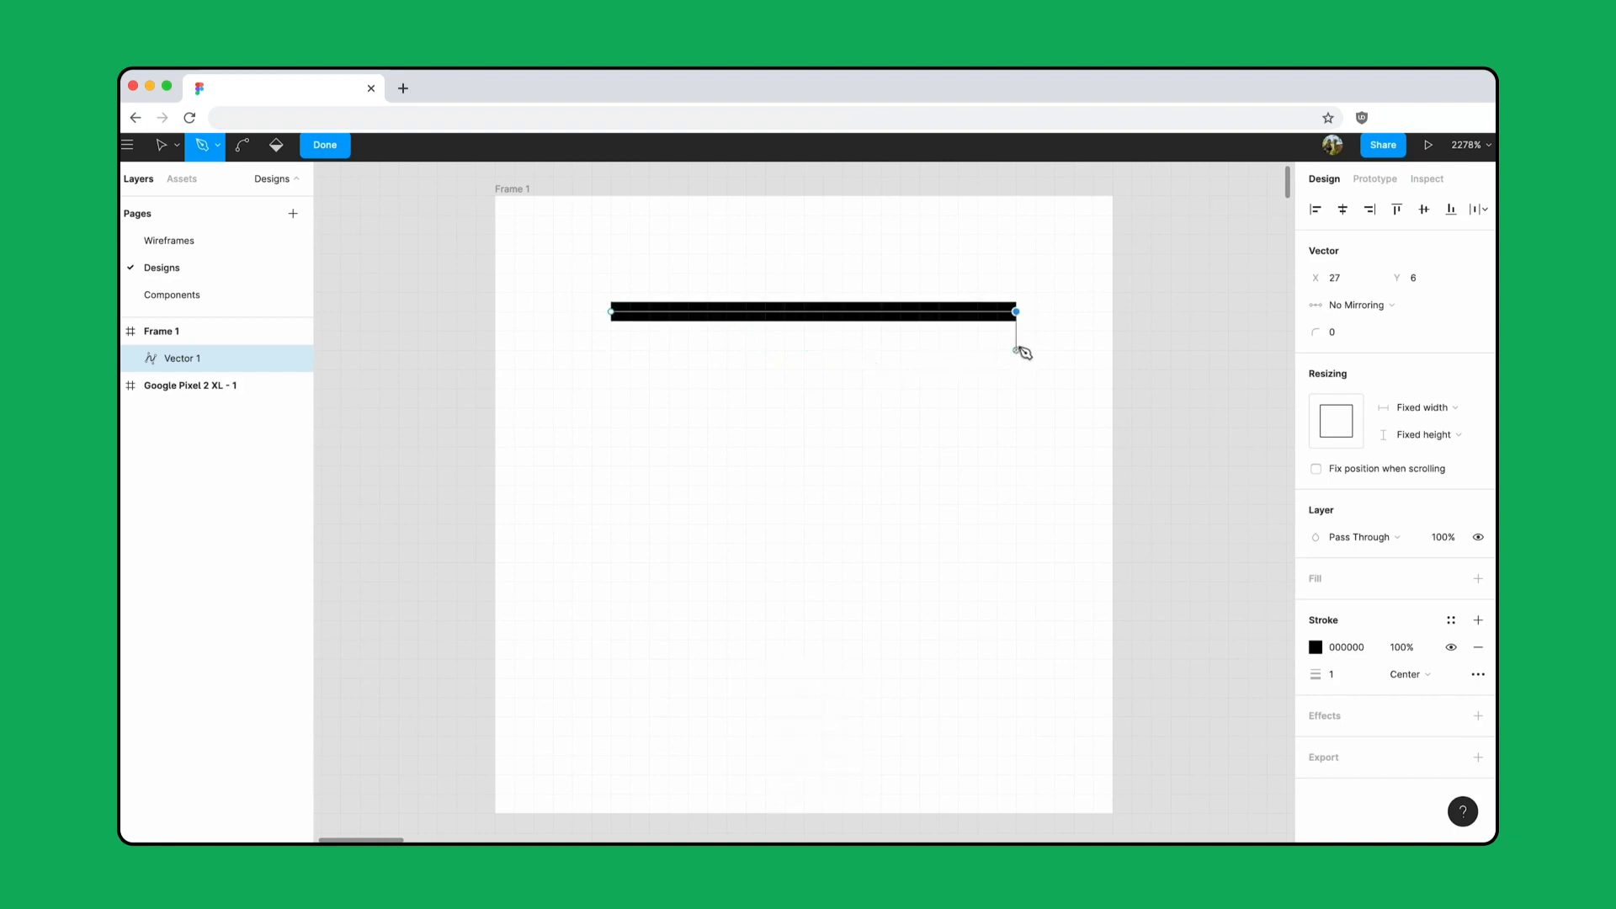
{"action": "key", "text": "Return"}
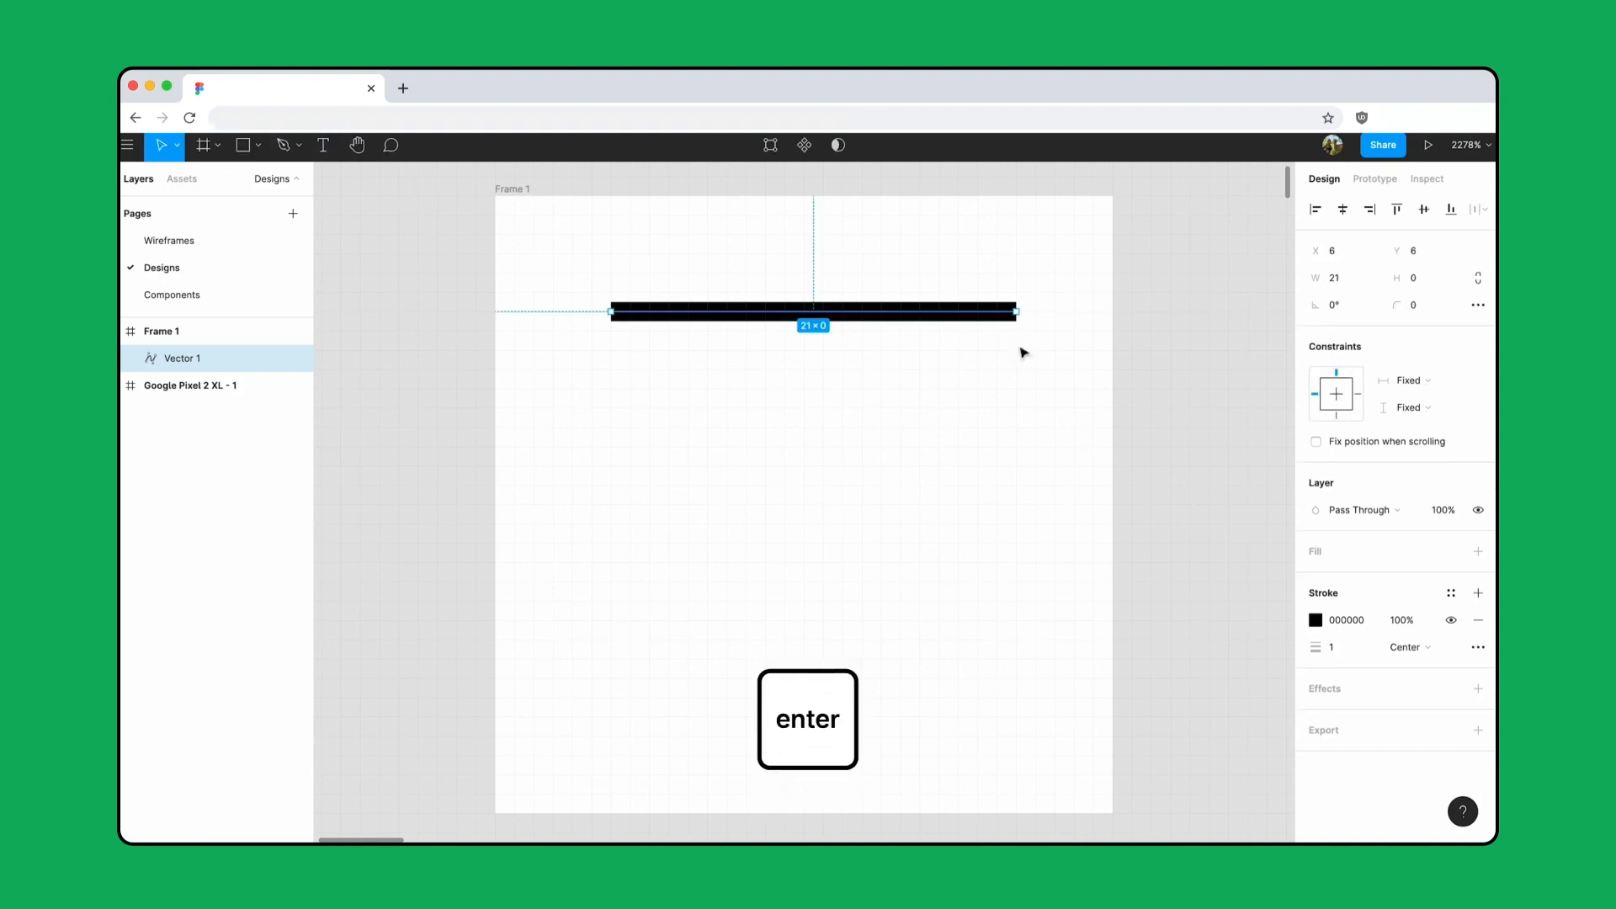
Step: Set the line's width to 14 and duplicate it twice downward with 6 px spacing to make three bars
{"action": "left_click", "coordinate": [1362, 279]}
{"action": "type", "text": "14"}
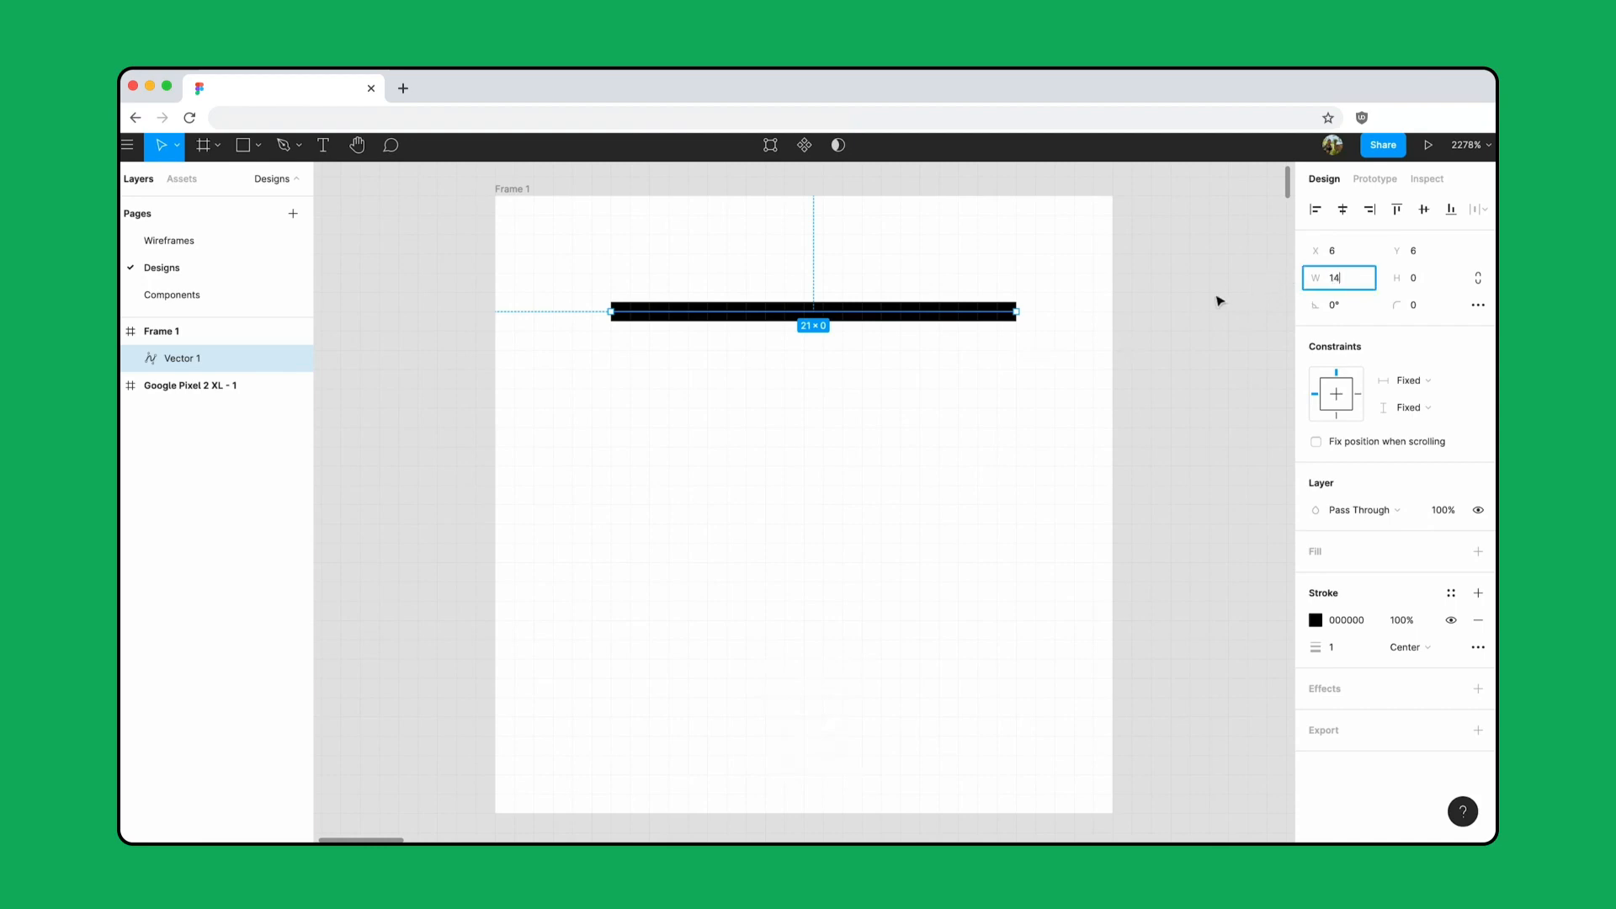
{"action": "left_click", "coordinate": [1220, 301]}
{"action": "left_click_drag", "start_coordinate": [880, 313], "coordinate": [870, 432]}
{"action": "key", "text": "ctrl+d"}
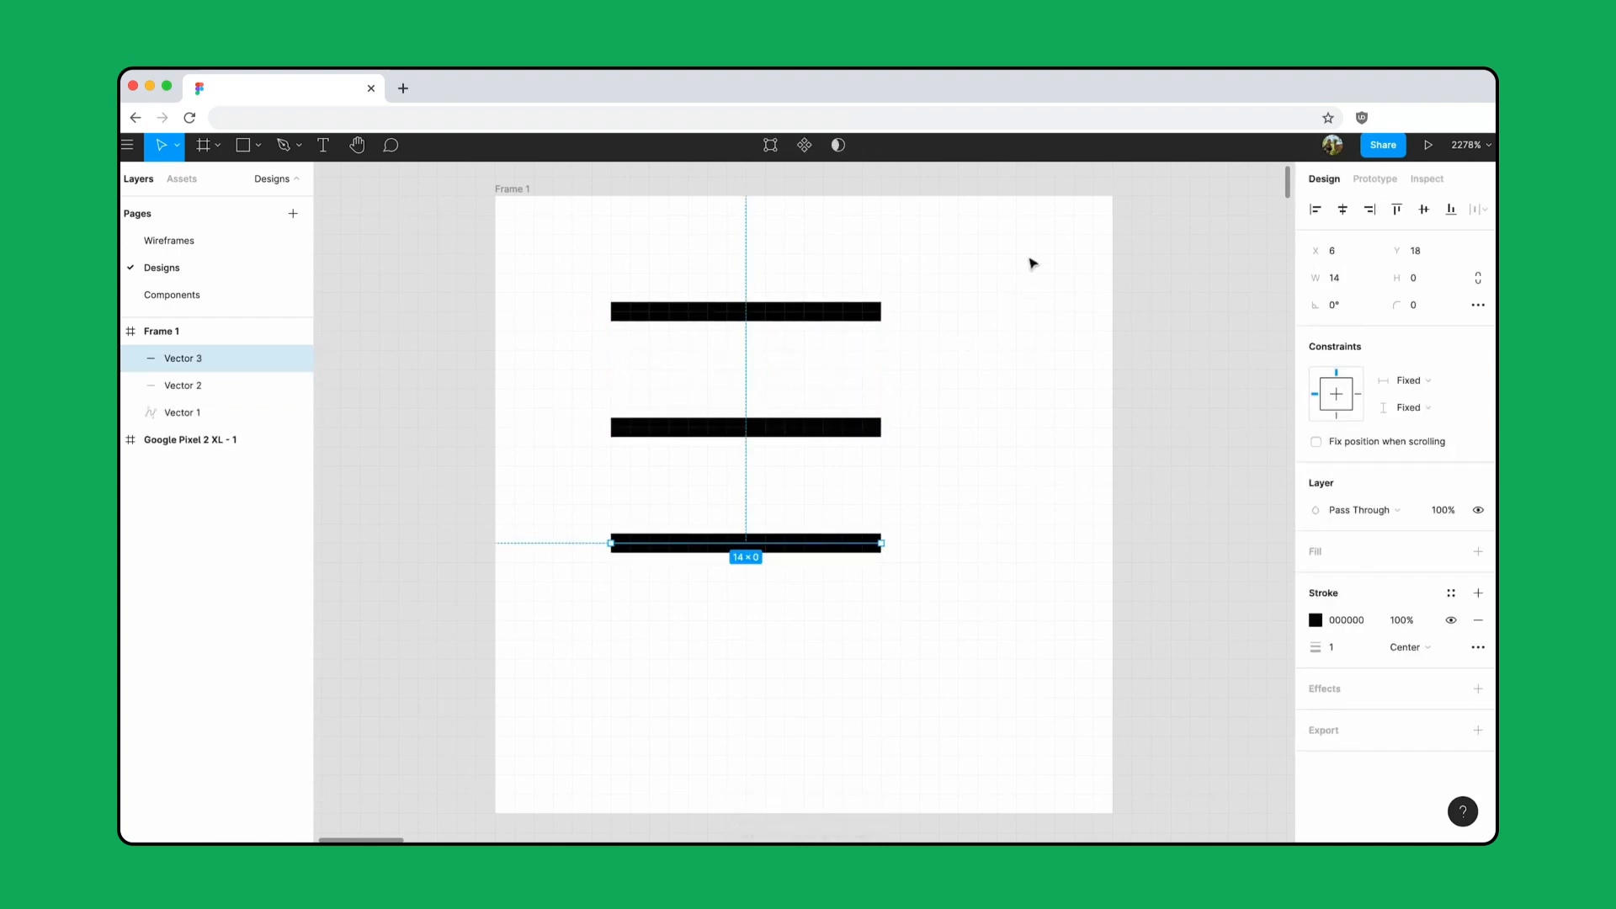
Step: Give all three bars Round stroke caps and move them together to the middle of the 32 × 32 frame
{"action": "left_click_drag", "start_coordinate": [1029, 252], "coordinate": [585, 588]}
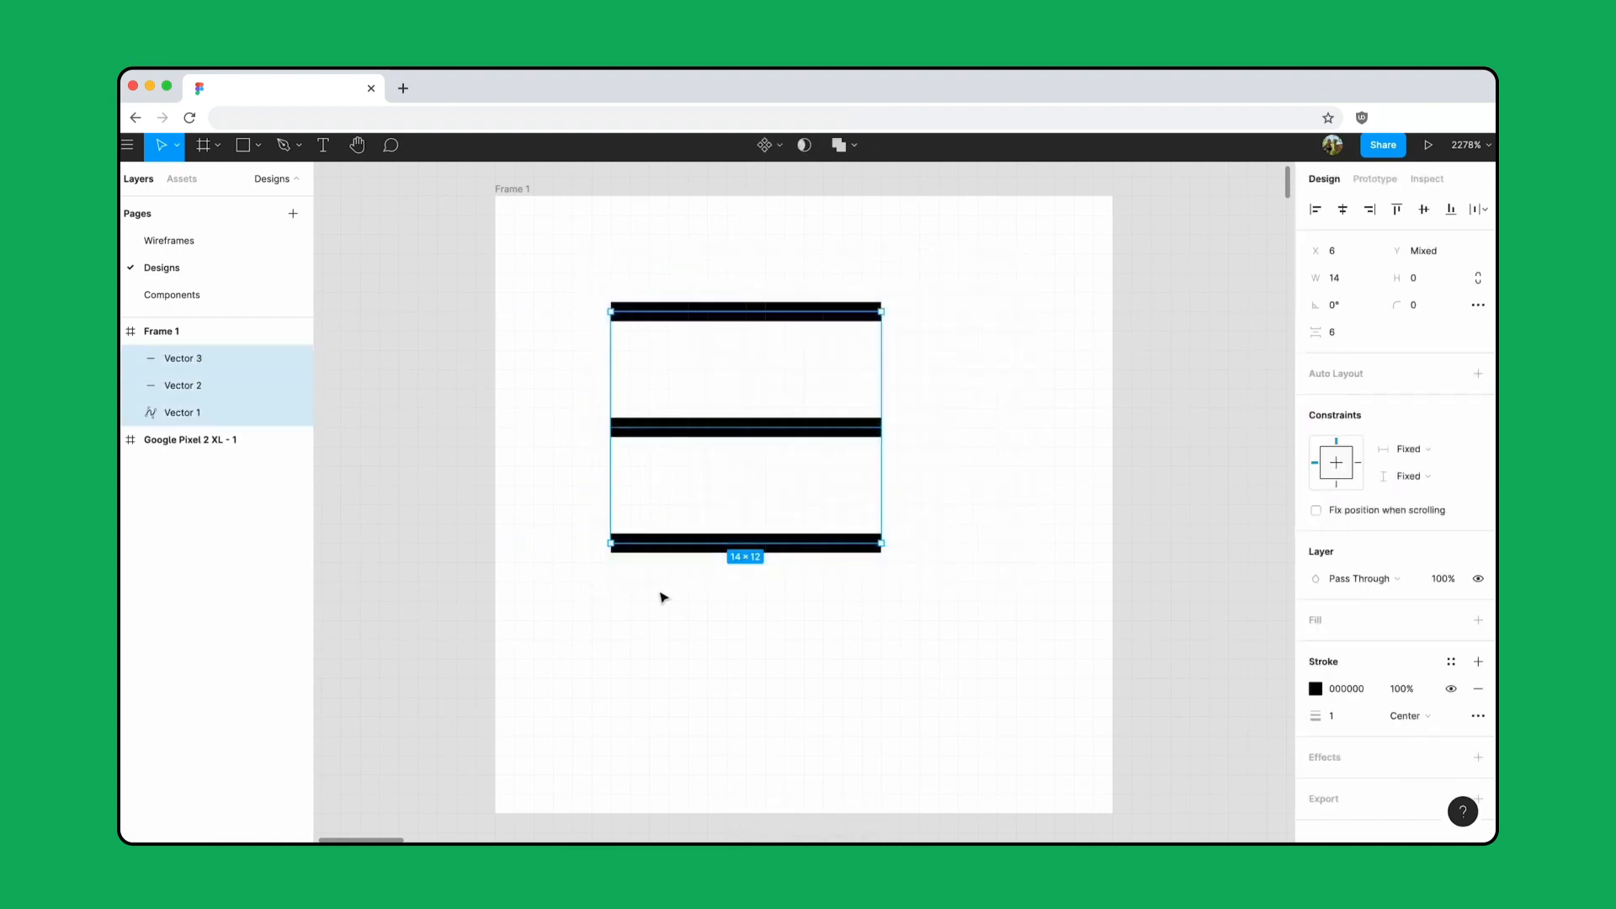
{"action": "left_click", "coordinate": [1478, 715]}
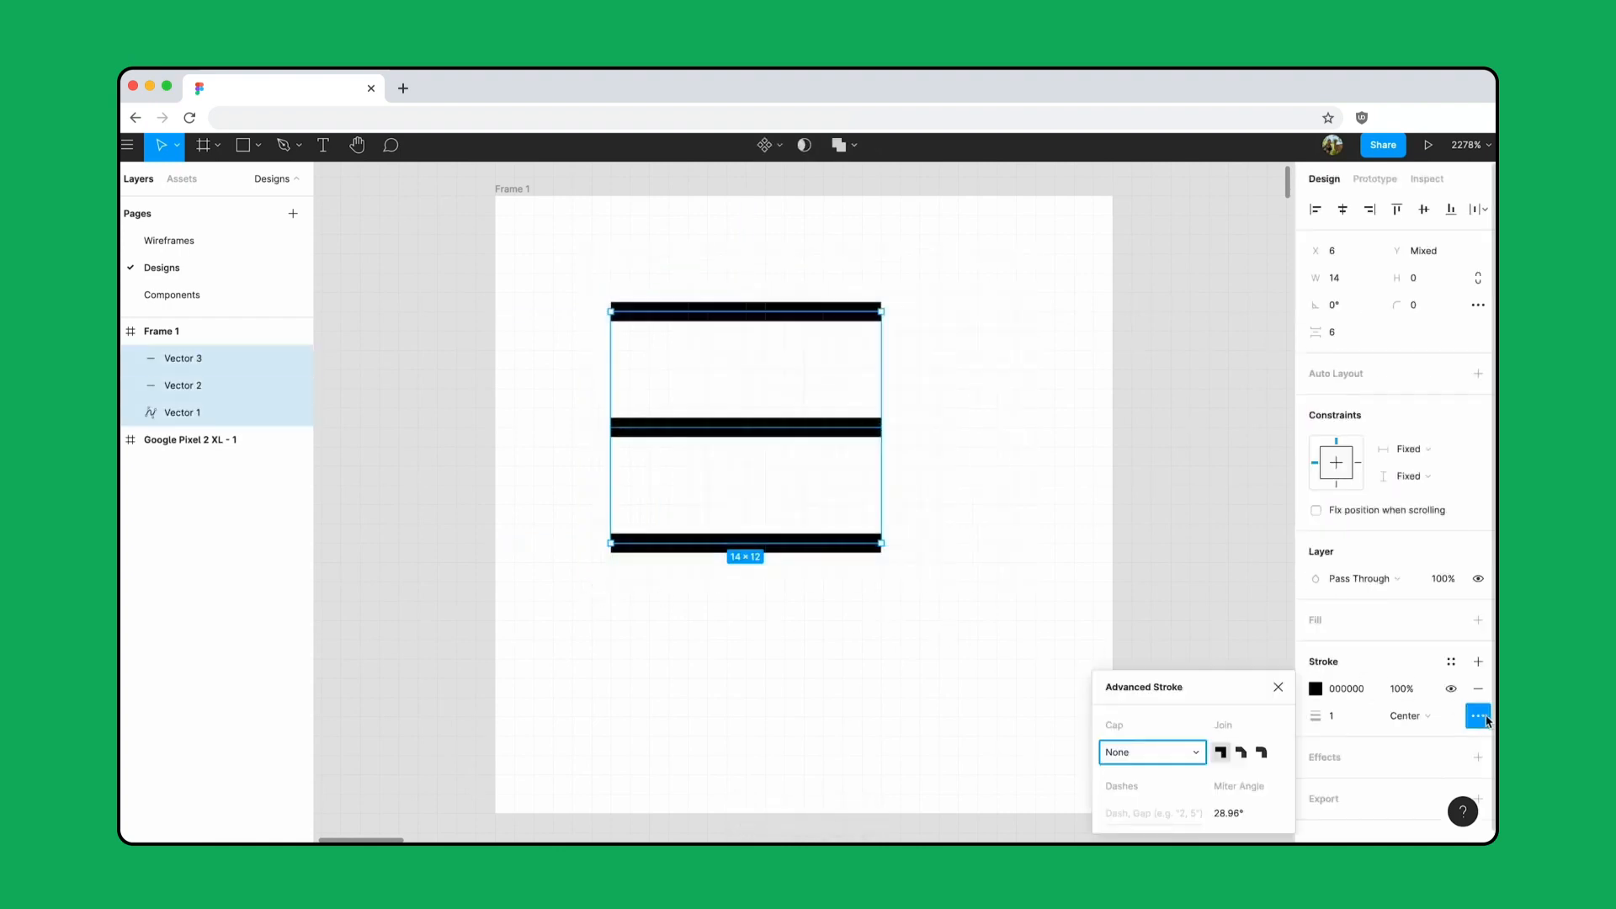
{"action": "left_click", "coordinate": [1198, 756]}
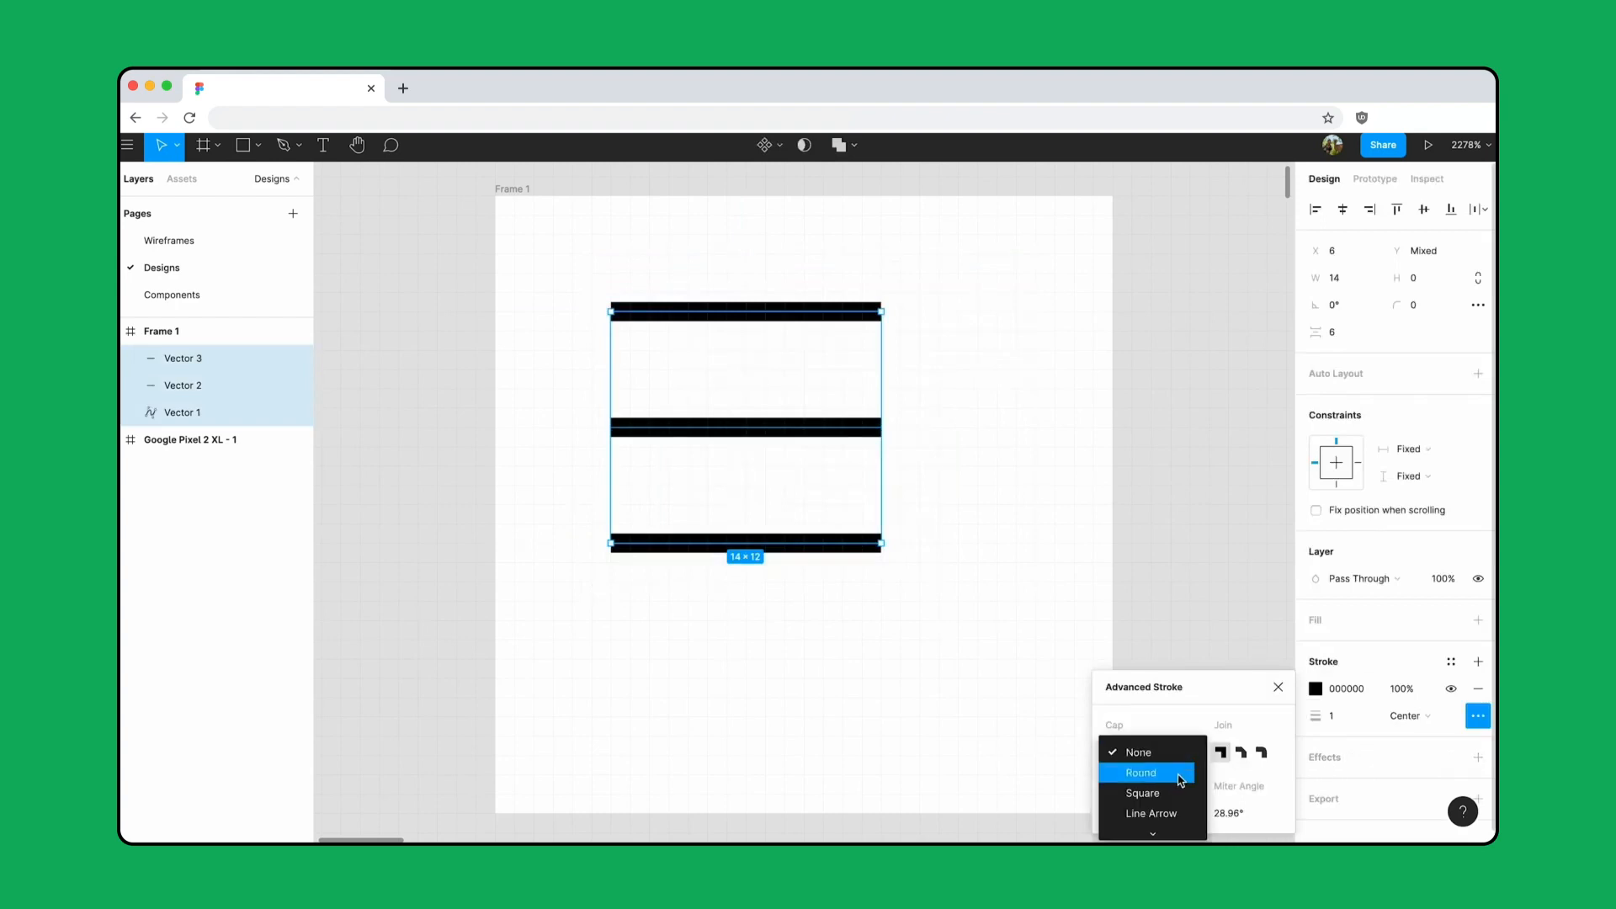
{"action": "left_click", "coordinate": [1181, 780]}
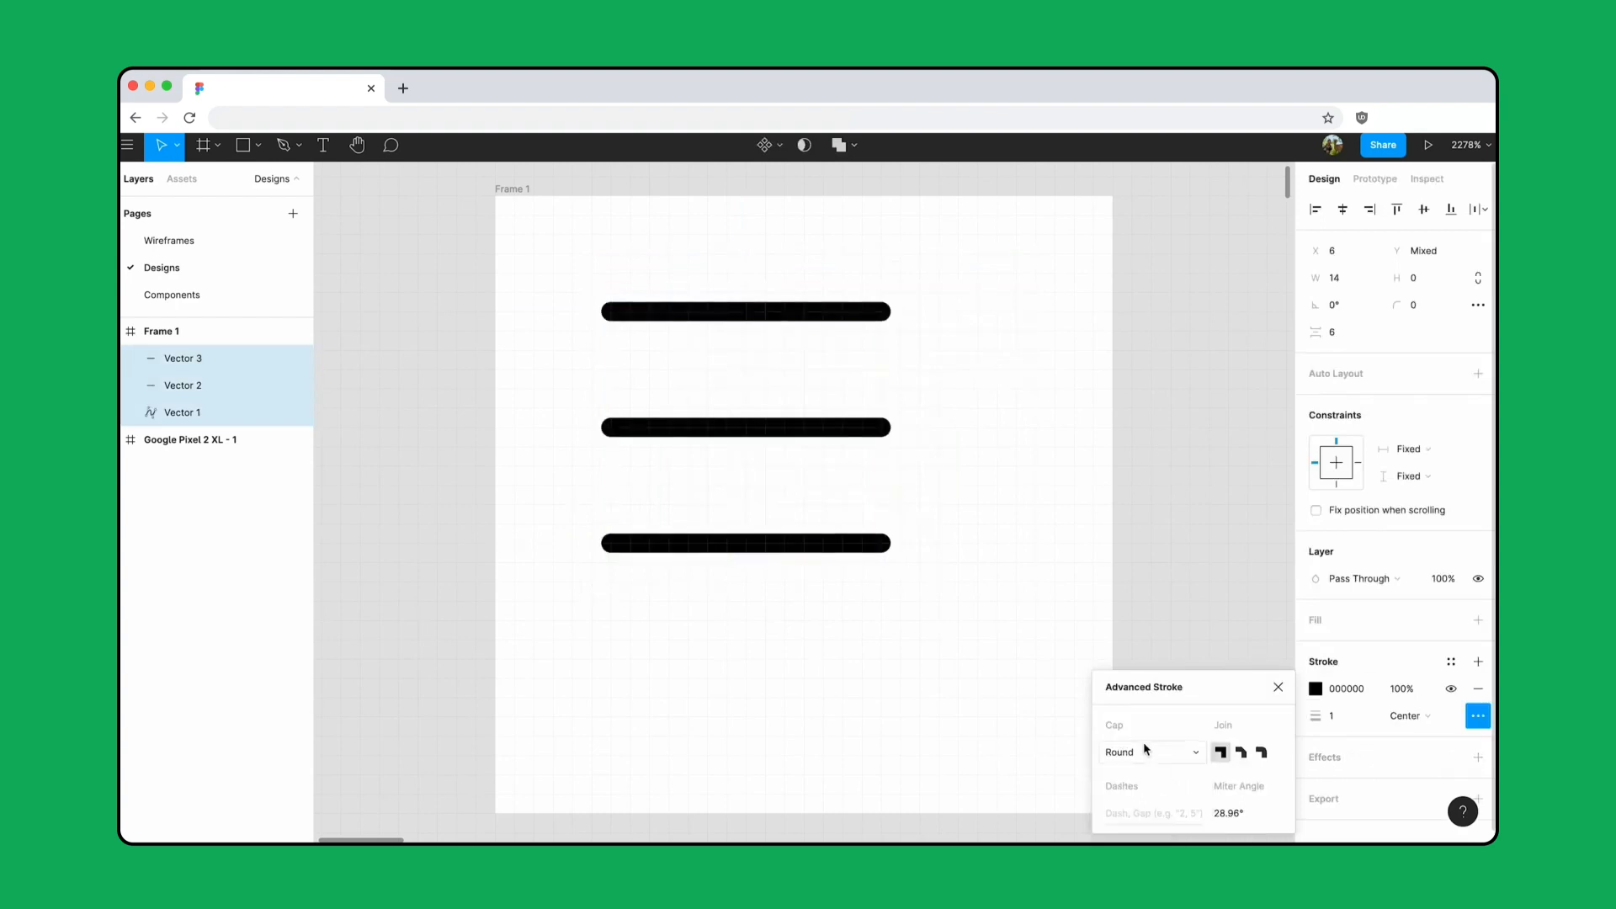
{"action": "left_click", "coordinate": [990, 393]}
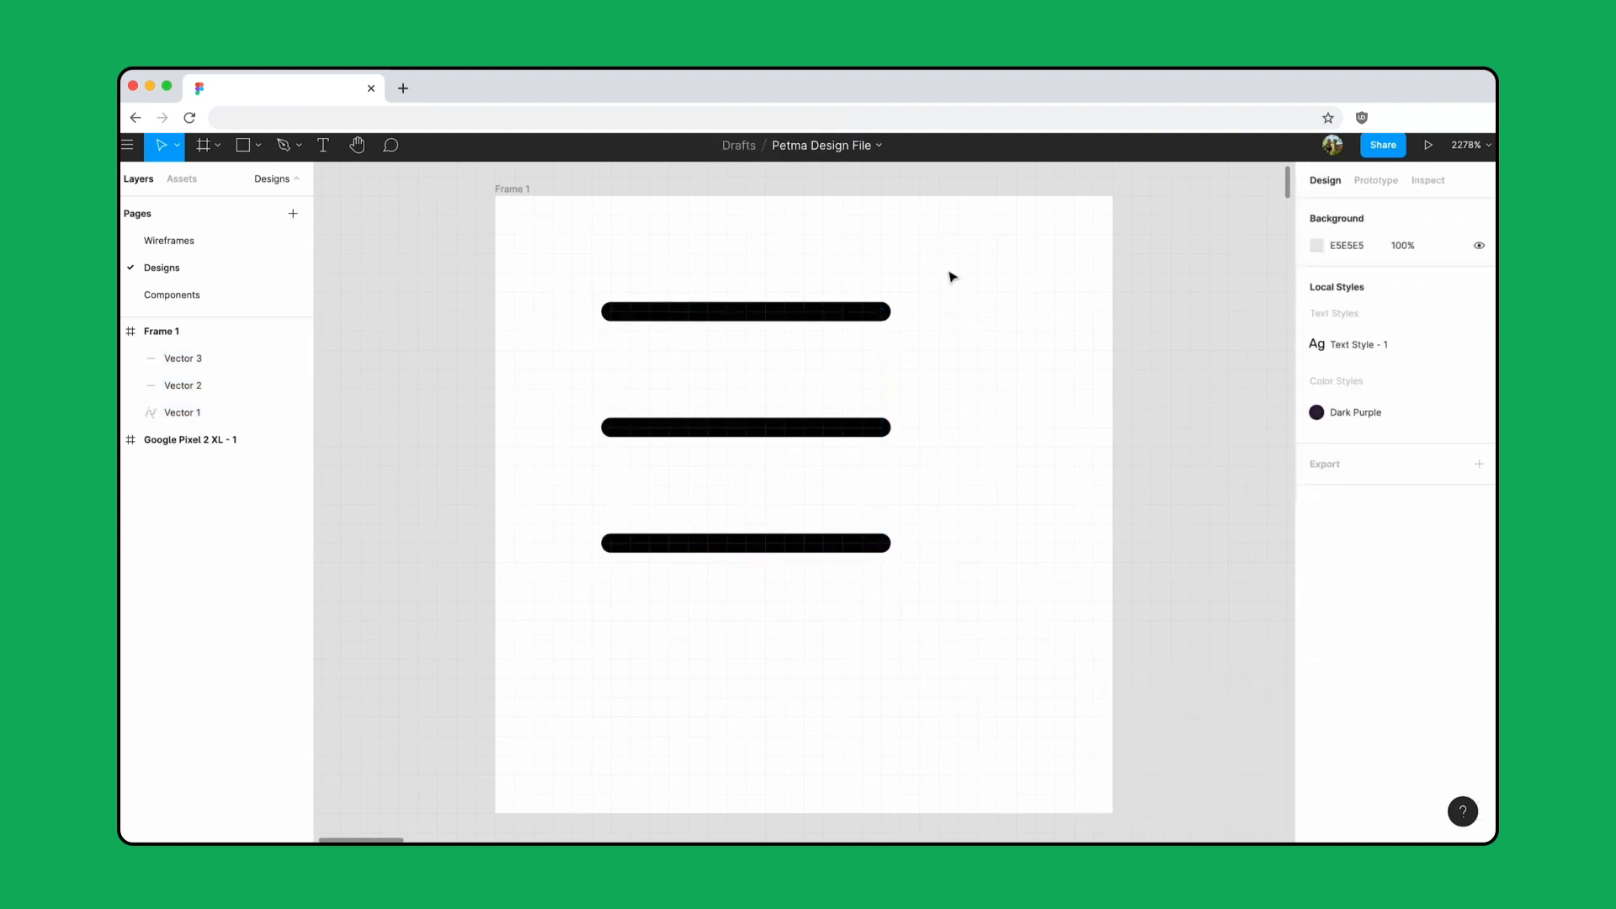
{"action": "left_click_drag", "start_coordinate": [952, 272], "coordinate": [816, 608]}
{"action": "left_click_drag", "start_coordinate": [791, 431], "coordinate": [839, 503]}
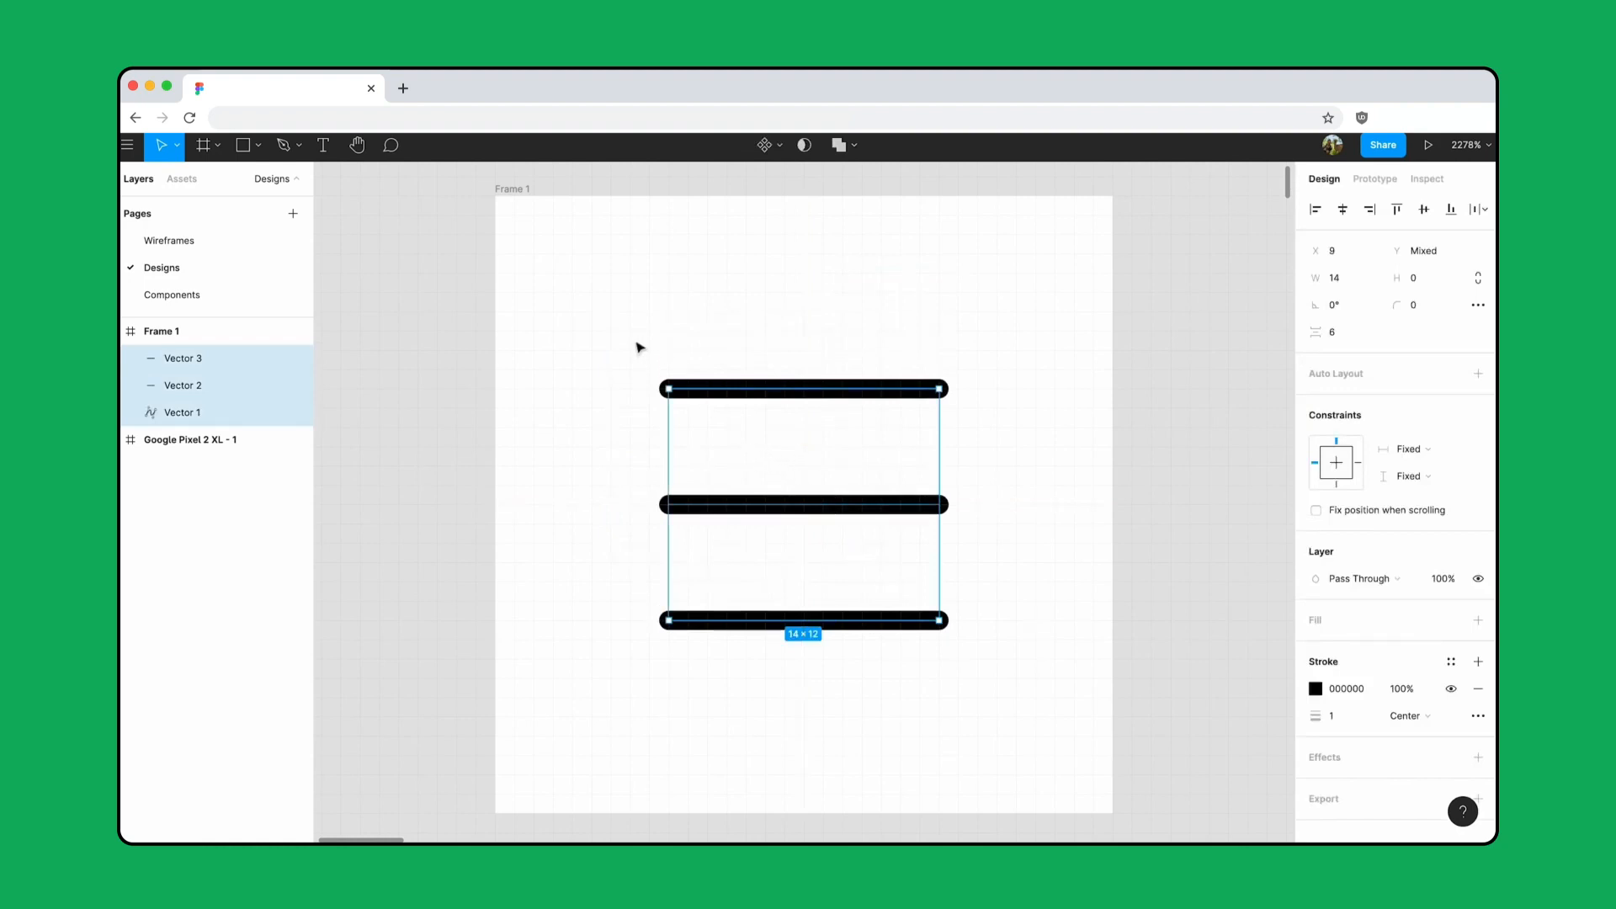
Step: Turn the frame with the three bars into a component and rename it "Icon / Menu"
{"action": "left_click", "coordinate": [519, 192]}
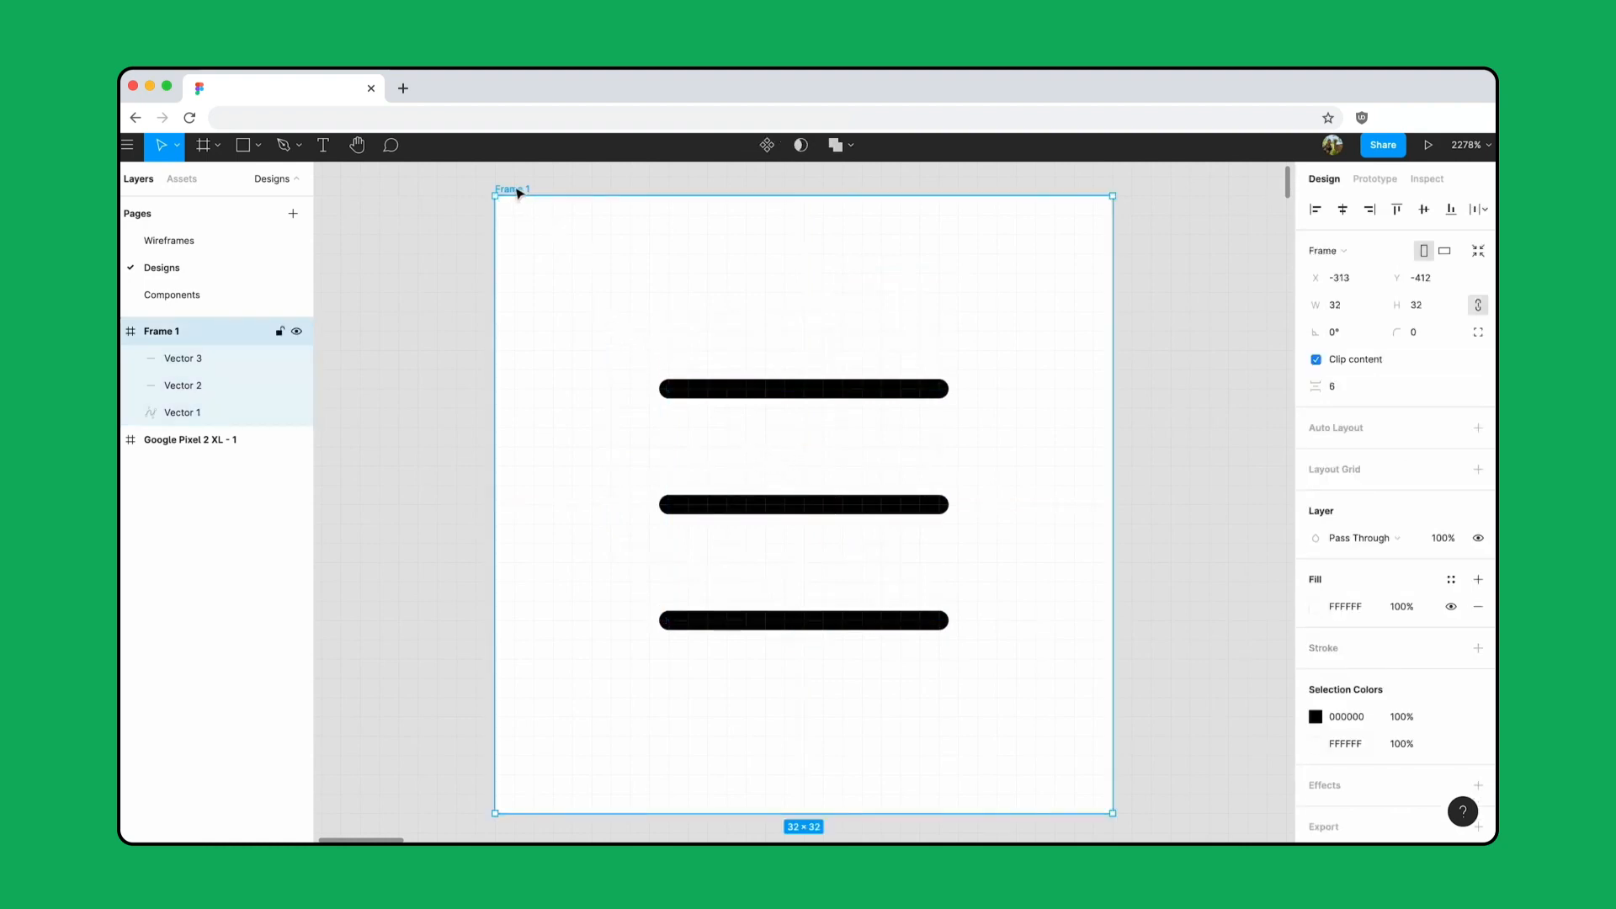
{"action": "left_click", "coordinate": [768, 149]}
{"action": "double_click", "coordinate": [176, 333]}
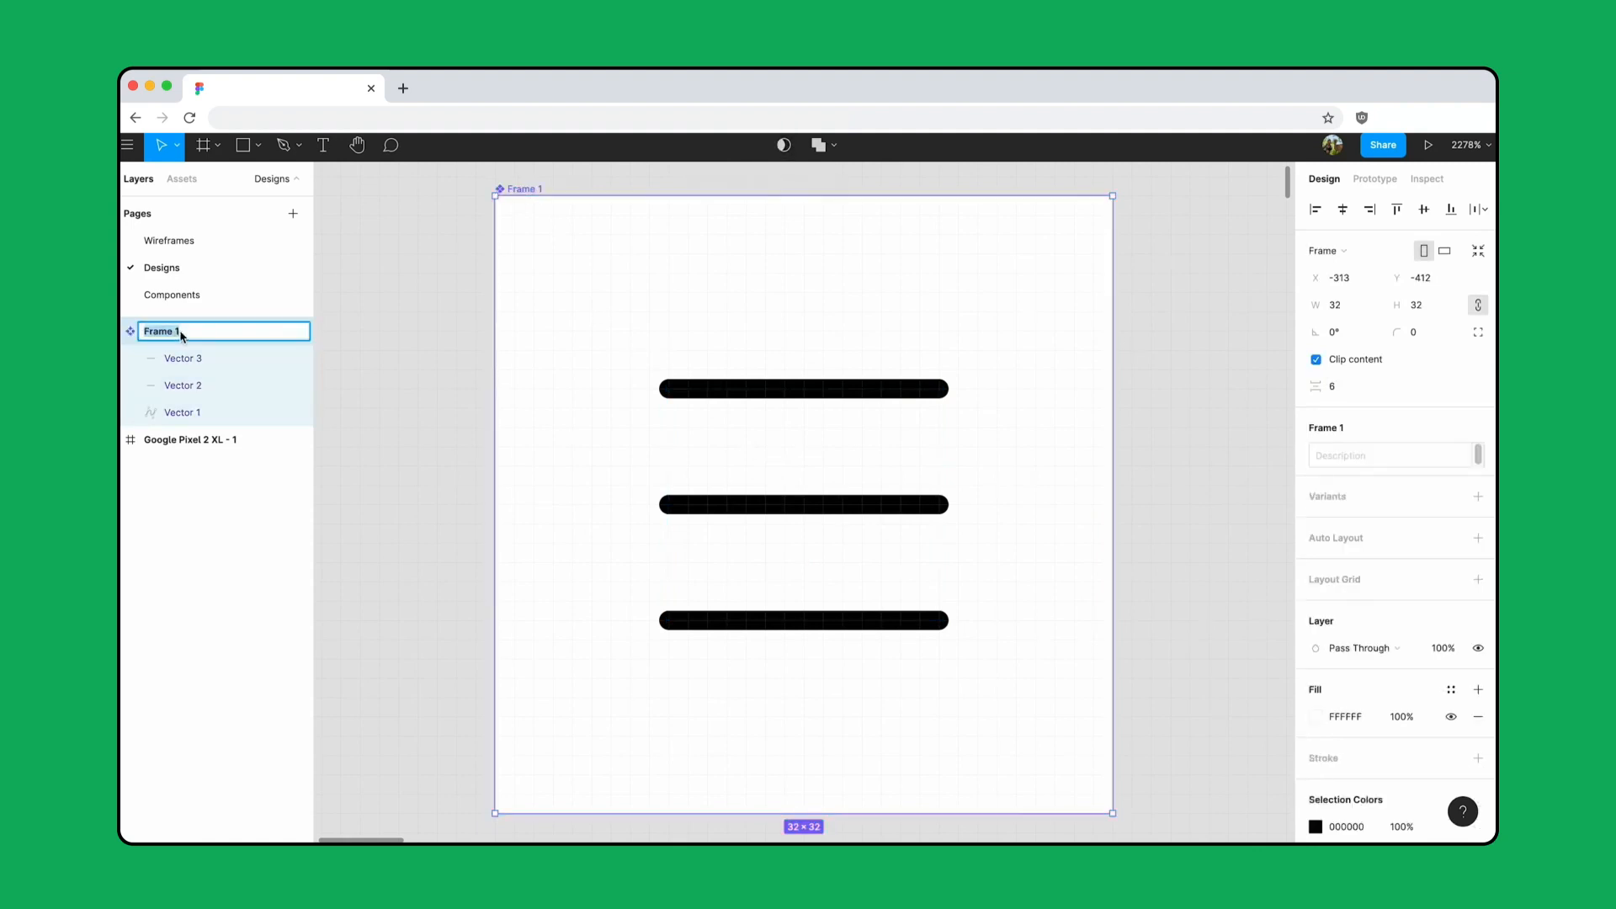
{"action": "type", "text": "Icon / Menu"}
{"action": "key", "text": "Return"}
Step: Move the Icon / Menu component to the Components page
{"action": "right_click", "coordinate": [807, 347]}
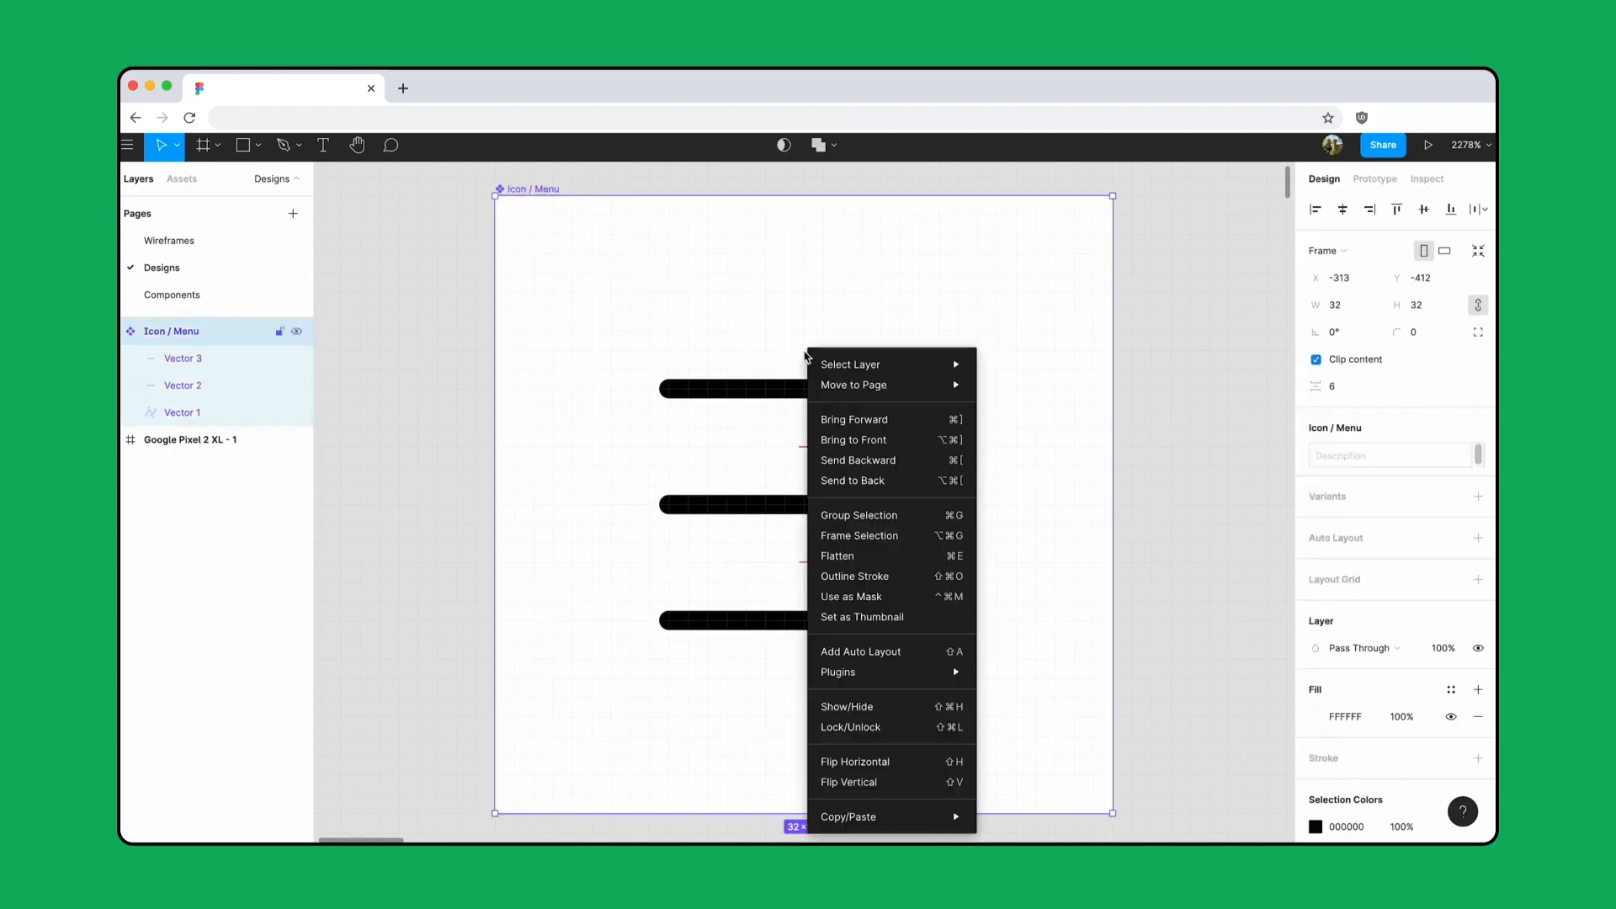
{"action": "mouse_move", "coordinate": [892, 384]}
{"action": "left_click", "coordinate": [1010, 405]}
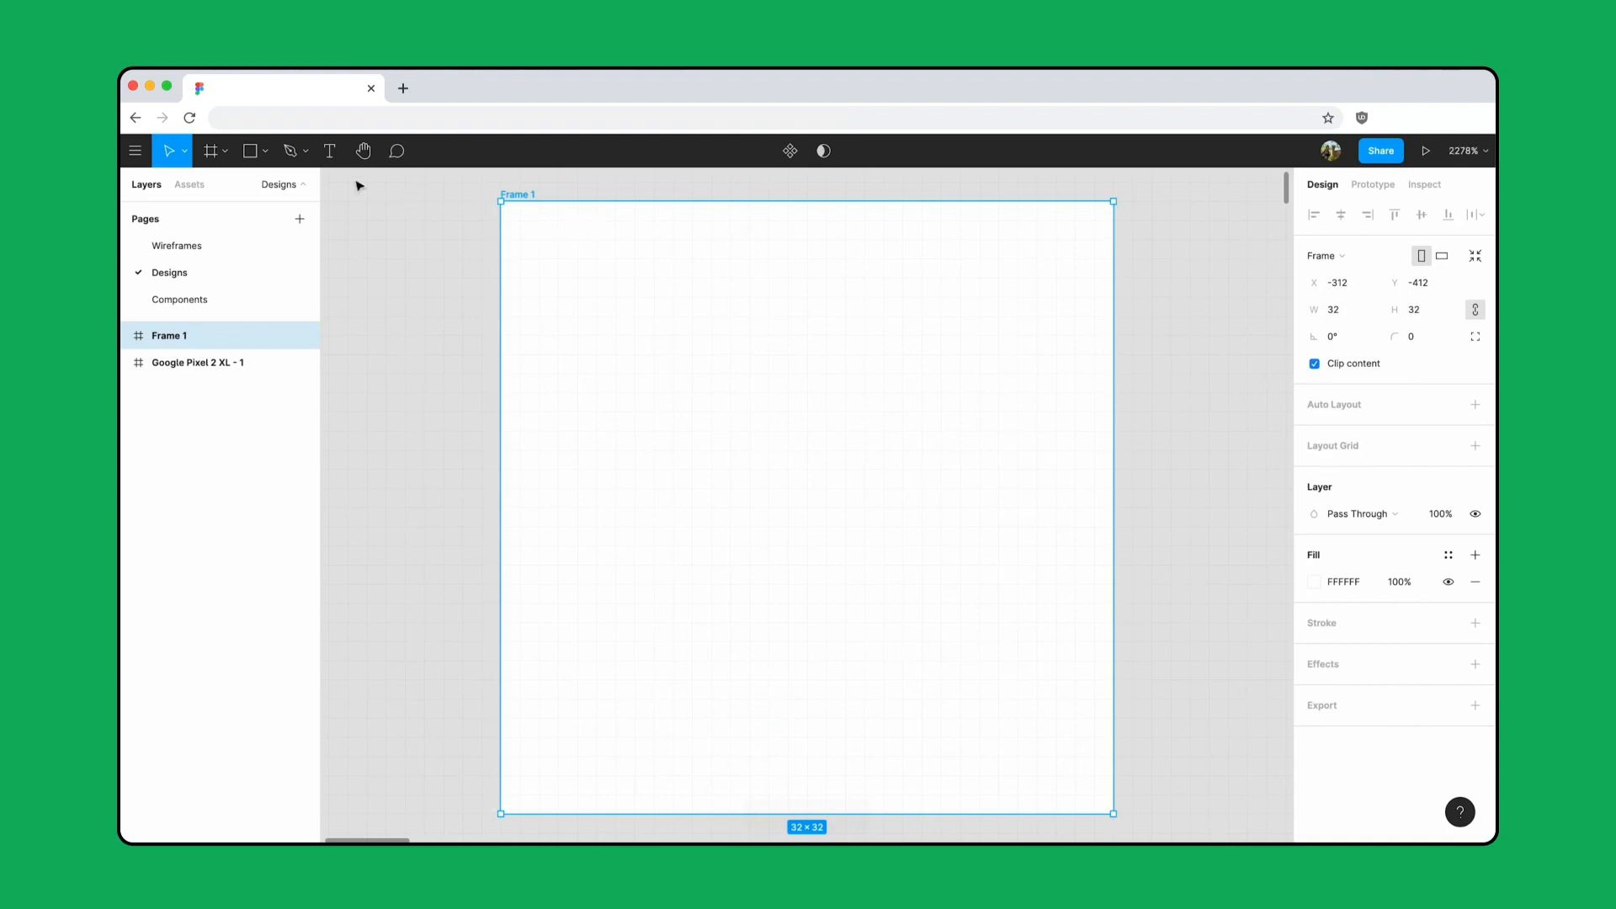
Step: Draw a 16 × 16 circle in the upper part of the new 32 × 32 frame and swap its fill for a stroke
{"action": "left_click", "coordinate": [266, 153]}
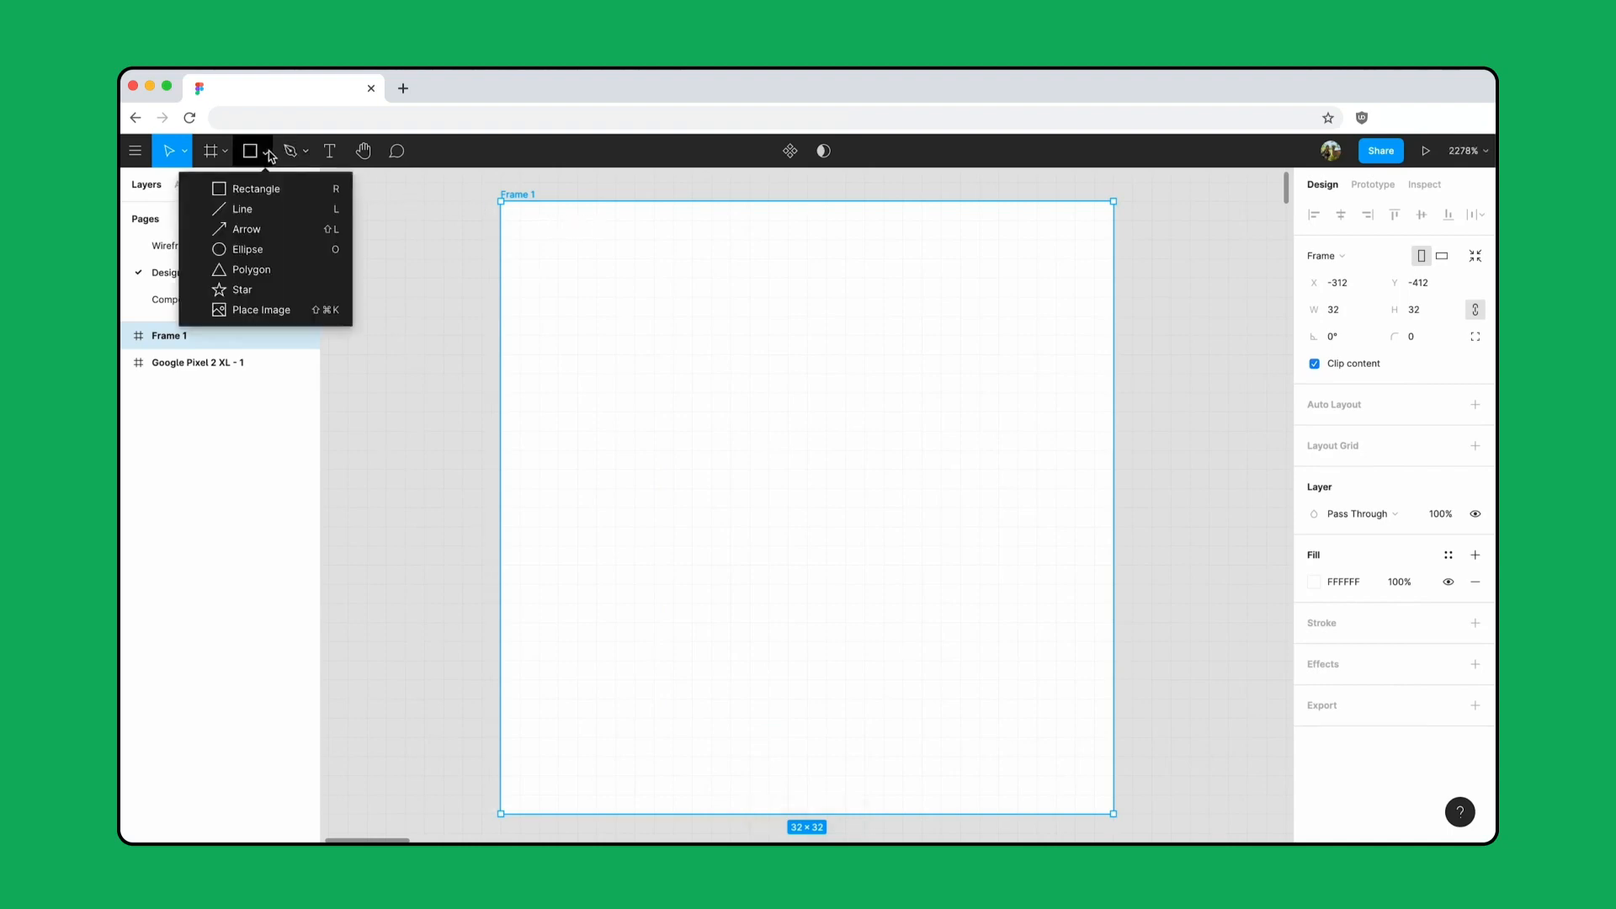
{"action": "left_click", "coordinate": [253, 249]}
{"action": "mouse_move", "coordinate": [728, 221]}
{"action": "left_mouse_down"}
{"action": "mouse_move", "coordinate": [826, 300]}
{"action": "mouse_move", "coordinate": [1010, 529]}
{"action": "left_mouse_up"}
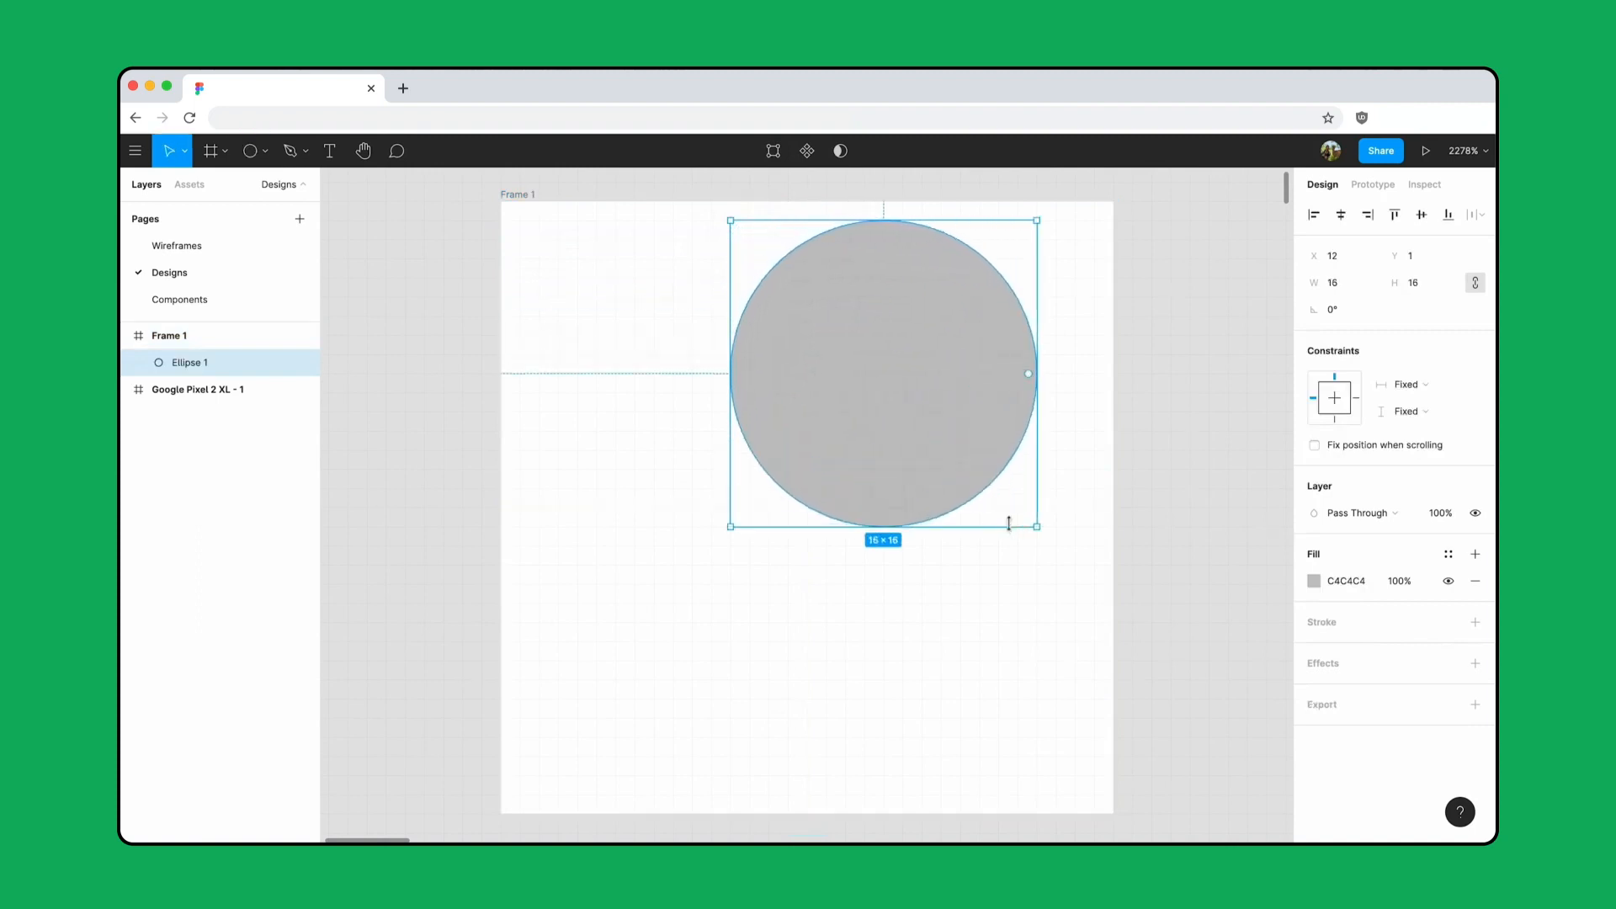
{"action": "key", "text": "shift+x"}
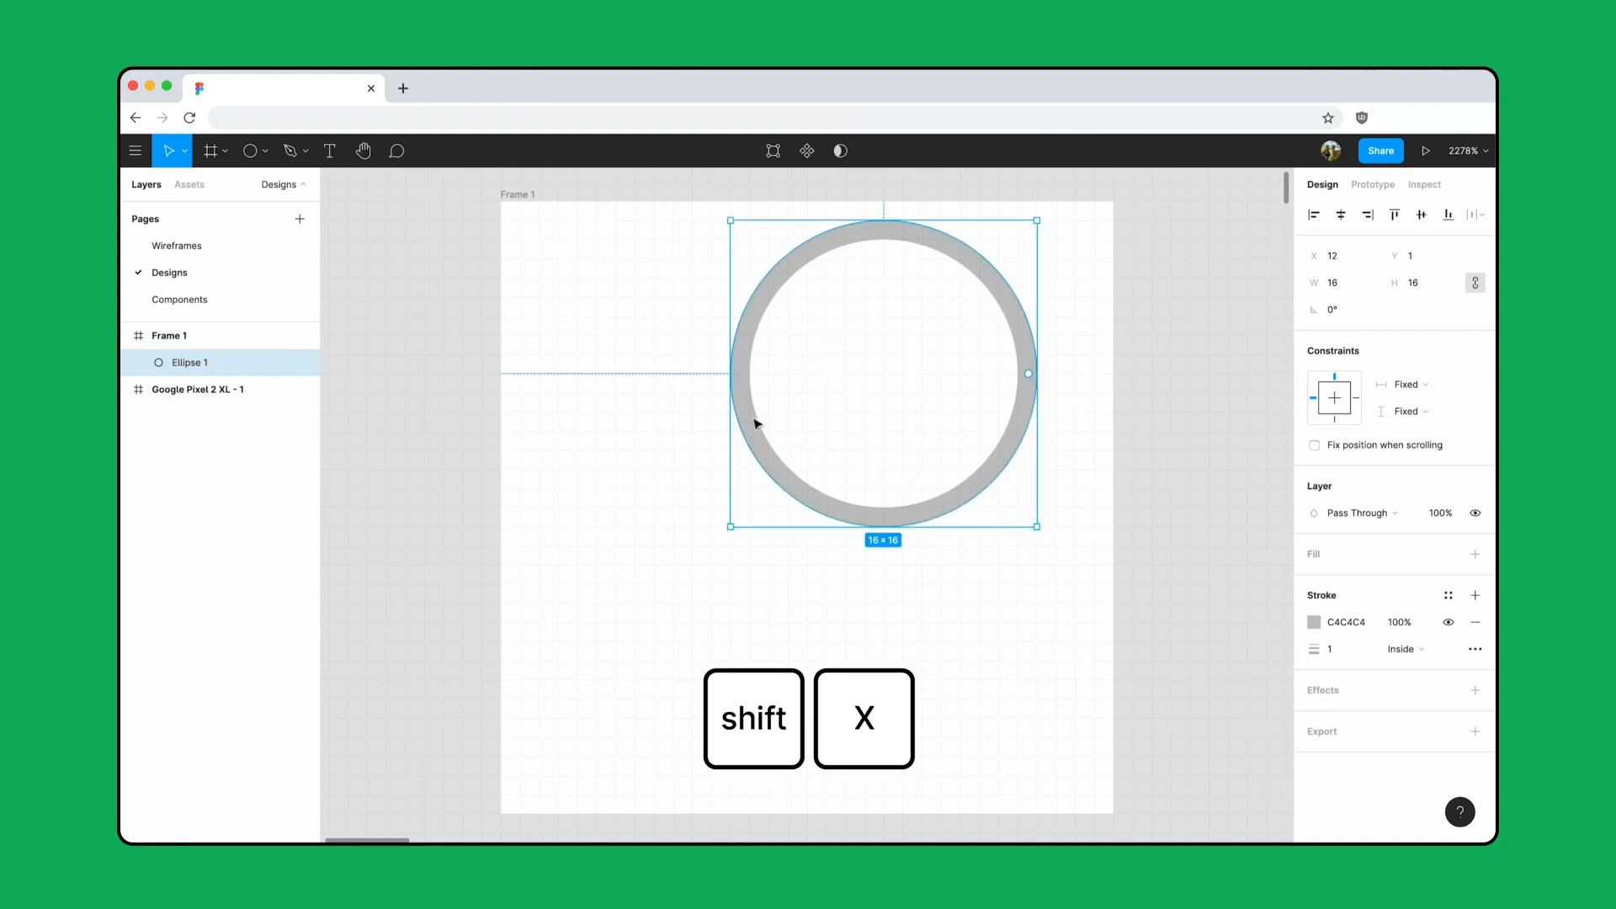
Step: Draw a 45° handle line about 4 × 4 px outward from the circle's lower-left edge with the Pen tool
{"action": "left_click", "coordinate": [307, 152]}
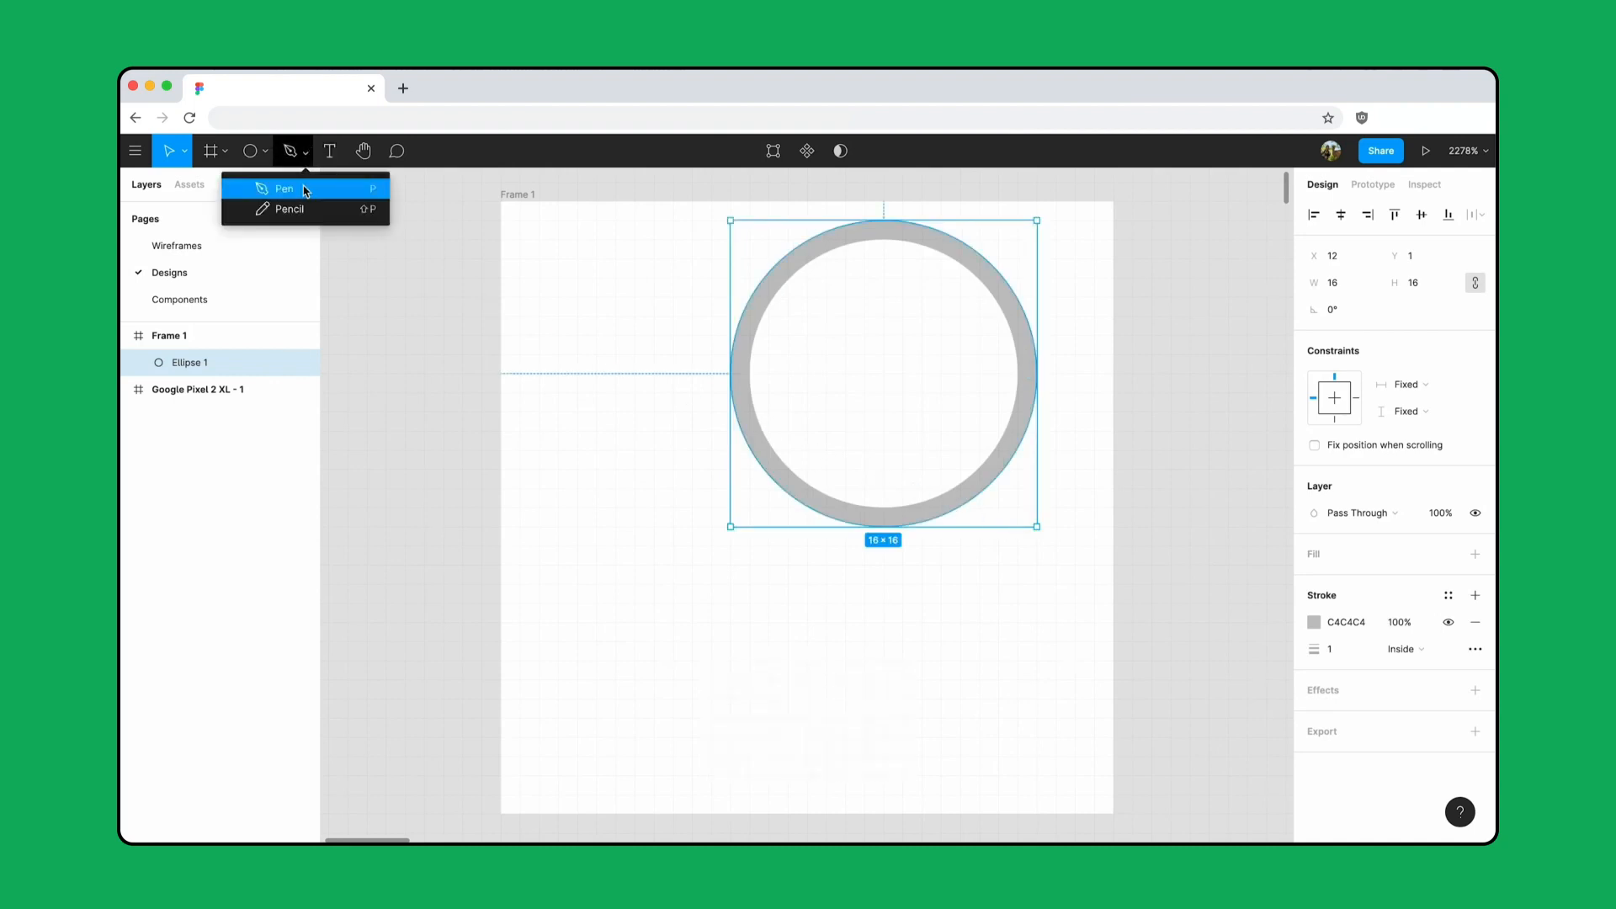
{"action": "left_click", "coordinate": [304, 190]}
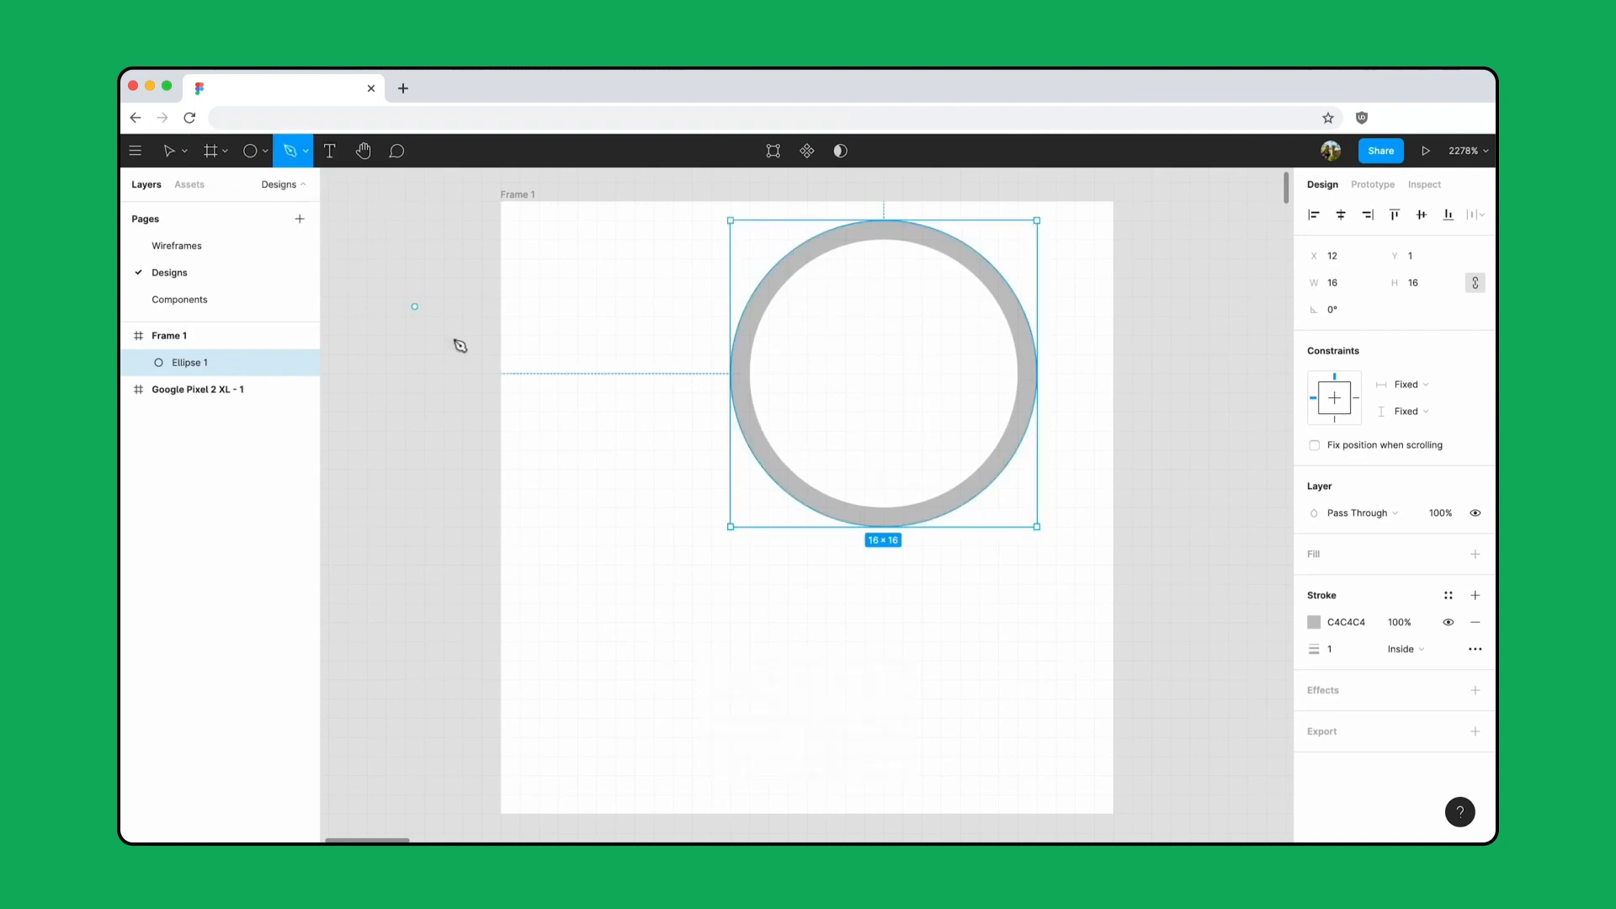
{"action": "left_click", "coordinate": [789, 470], "text": "shift"}
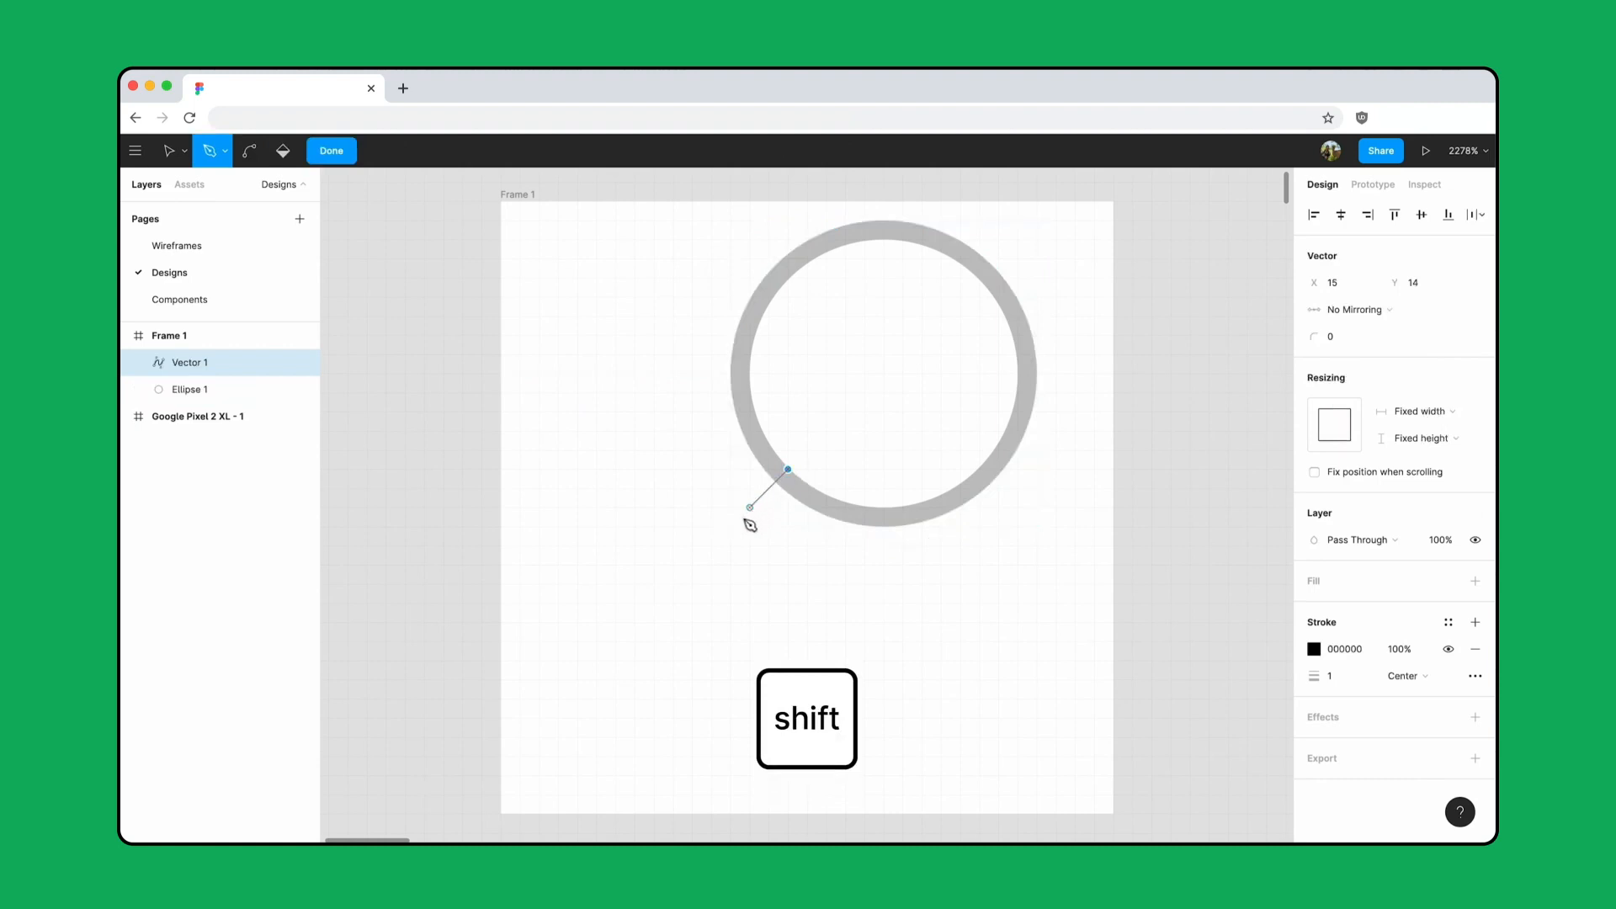
{"action": "left_click", "coordinate": [711, 545]}
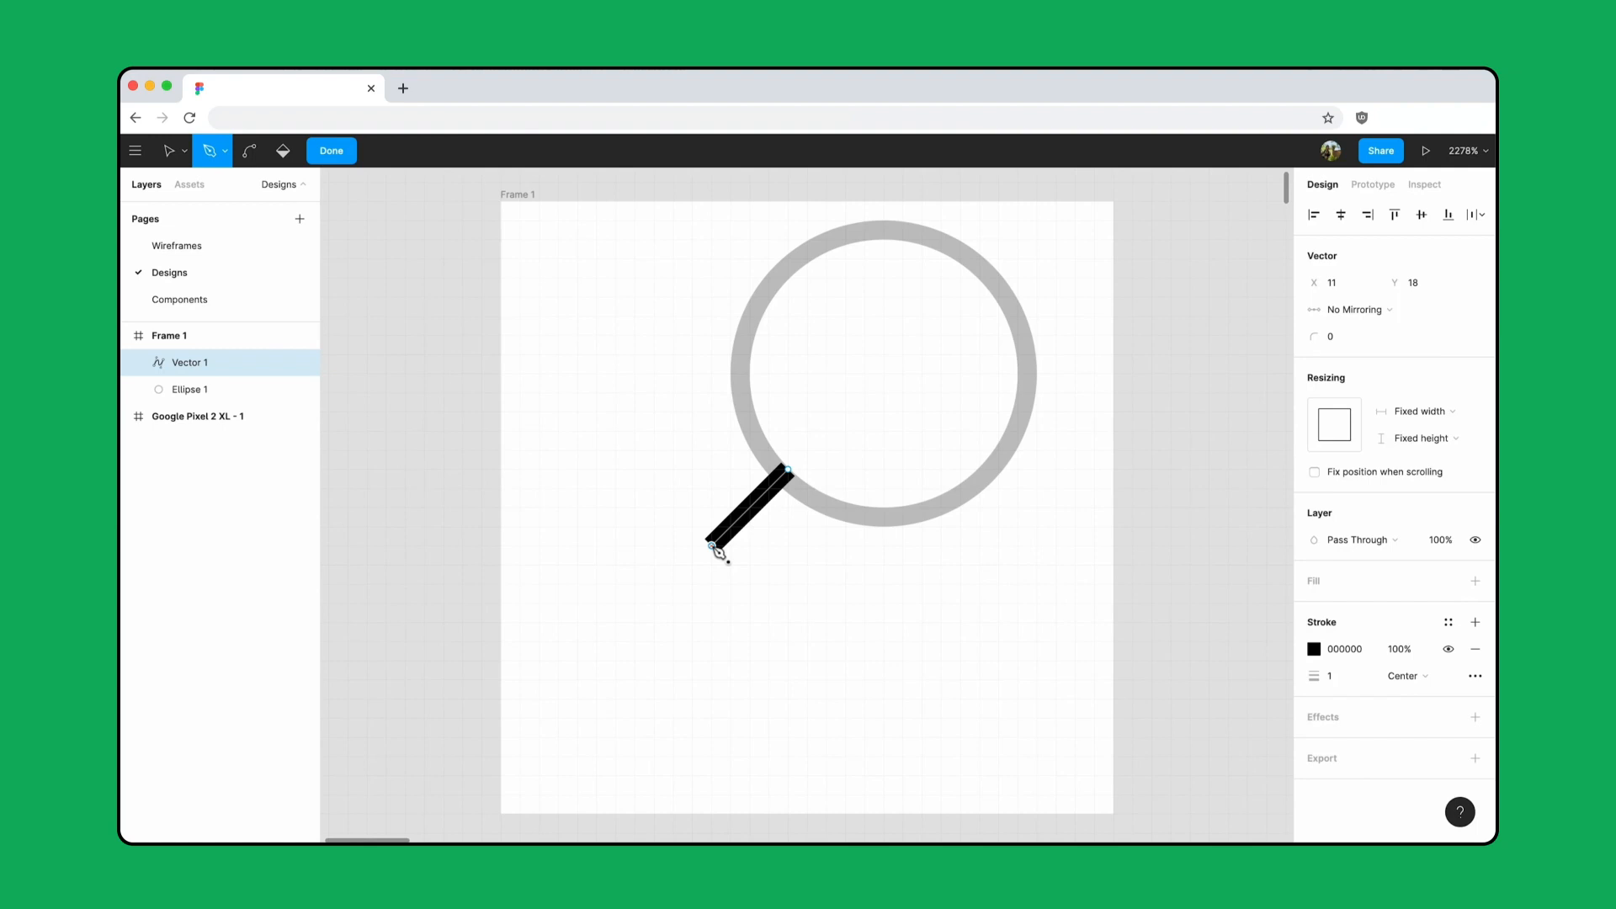
Step: Give the outer end of the handle line a Round cap and finish editing the vector
{"action": "left_click", "coordinate": [1475, 676]}
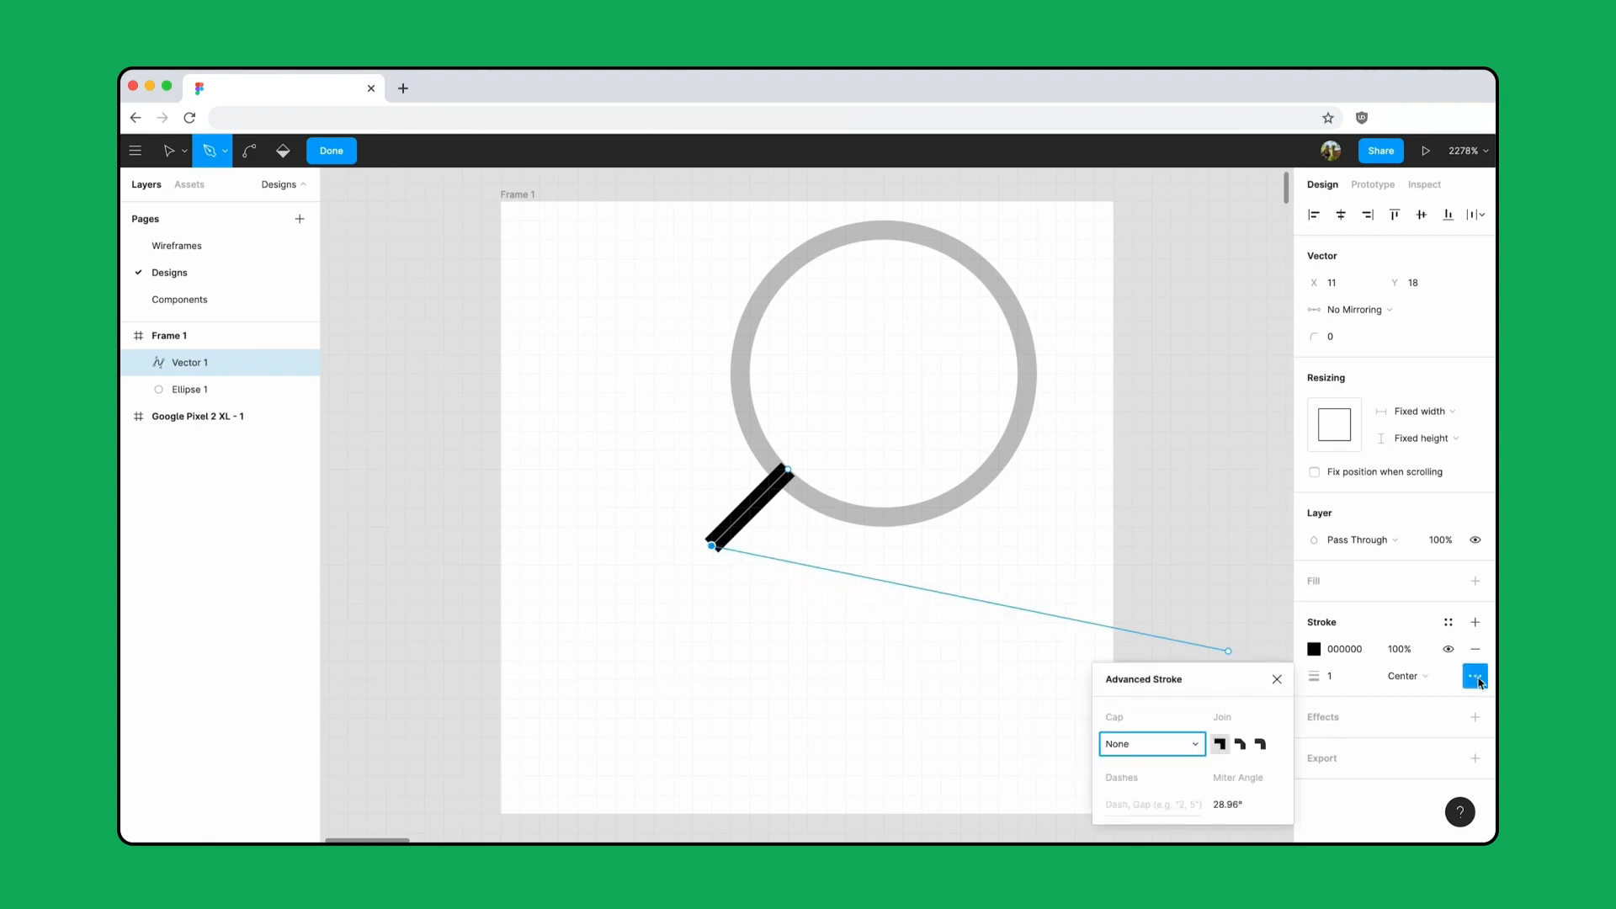
{"action": "left_click", "coordinate": [1197, 749]}
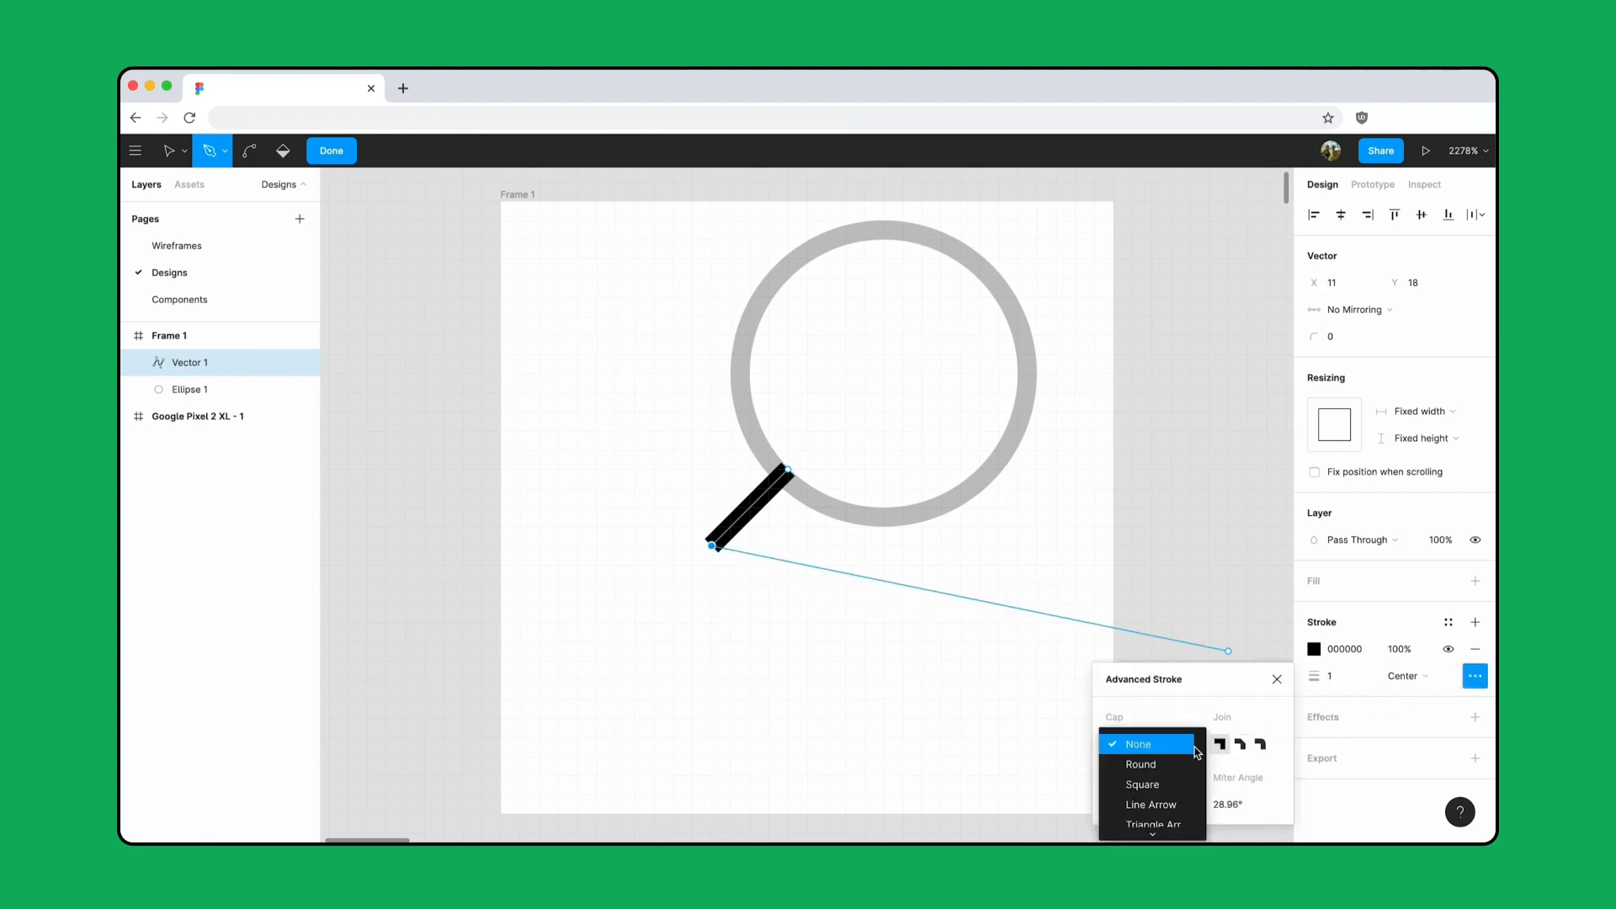
{"action": "left_click", "coordinate": [1164, 766]}
{"action": "key", "text": "Return"}
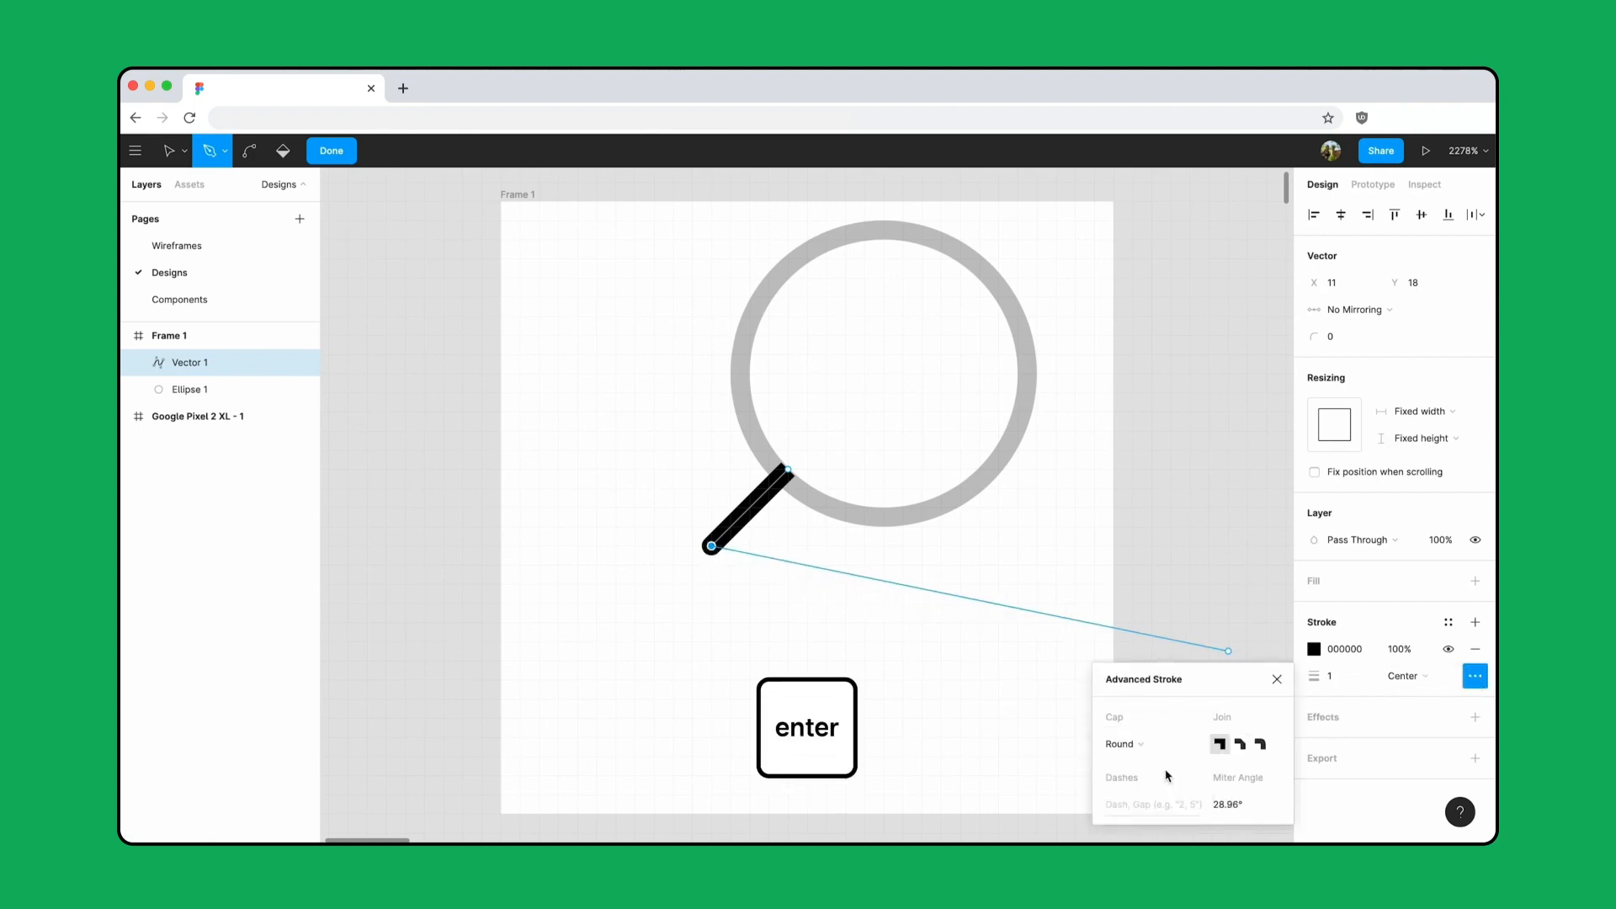
{"action": "key", "text": "Return"}
{"action": "key", "text": "Return"}
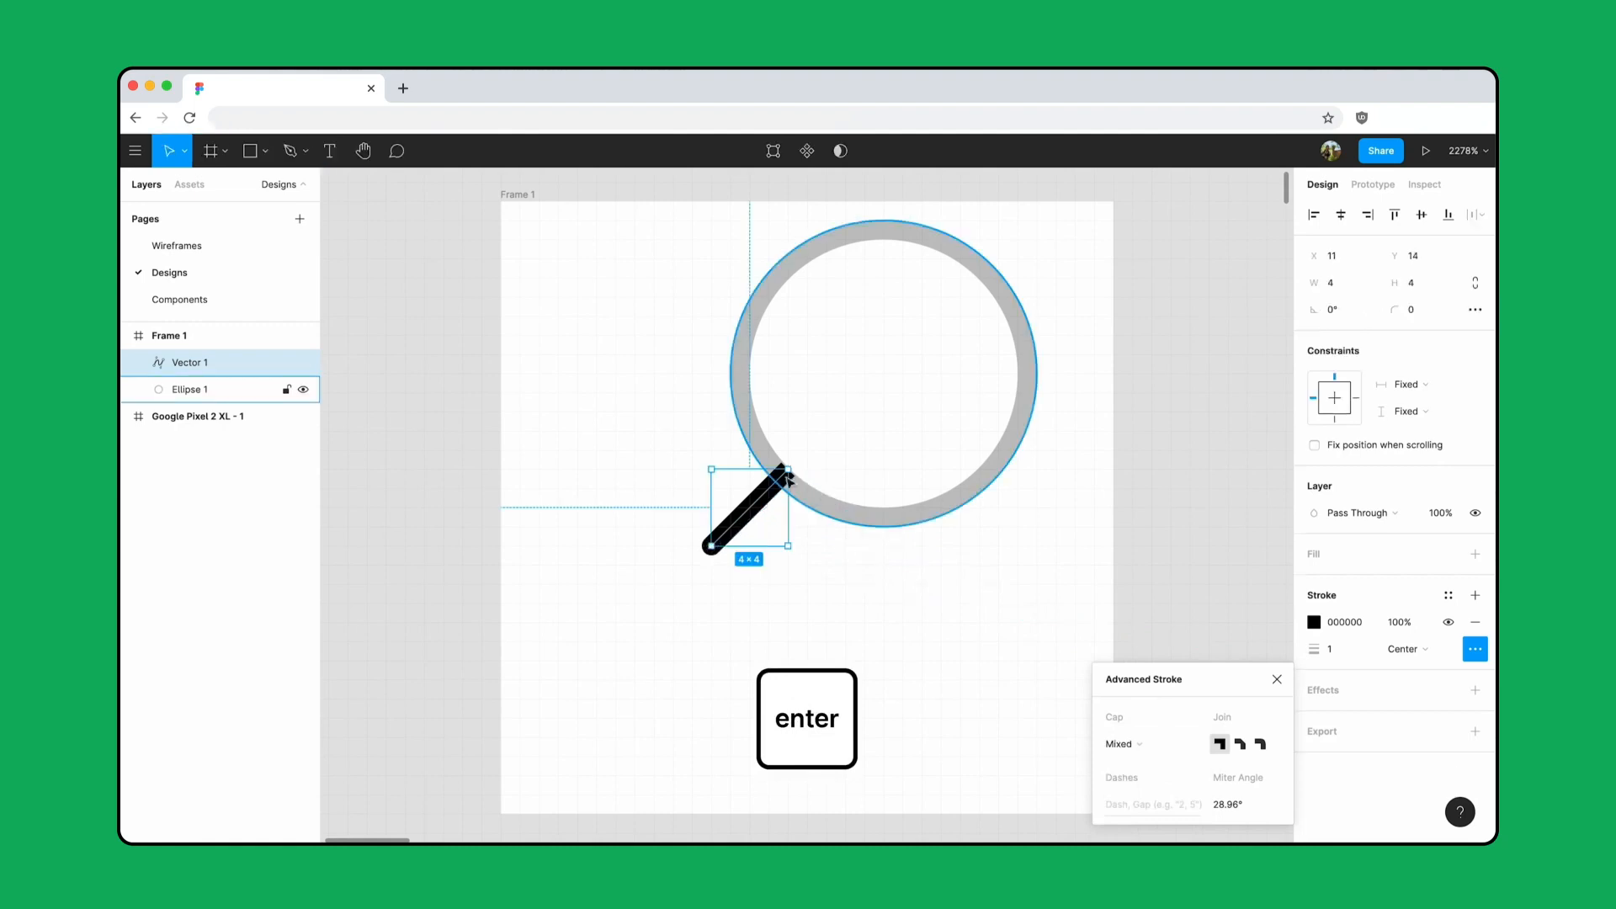
{"action": "left_click", "coordinate": [598, 266]}
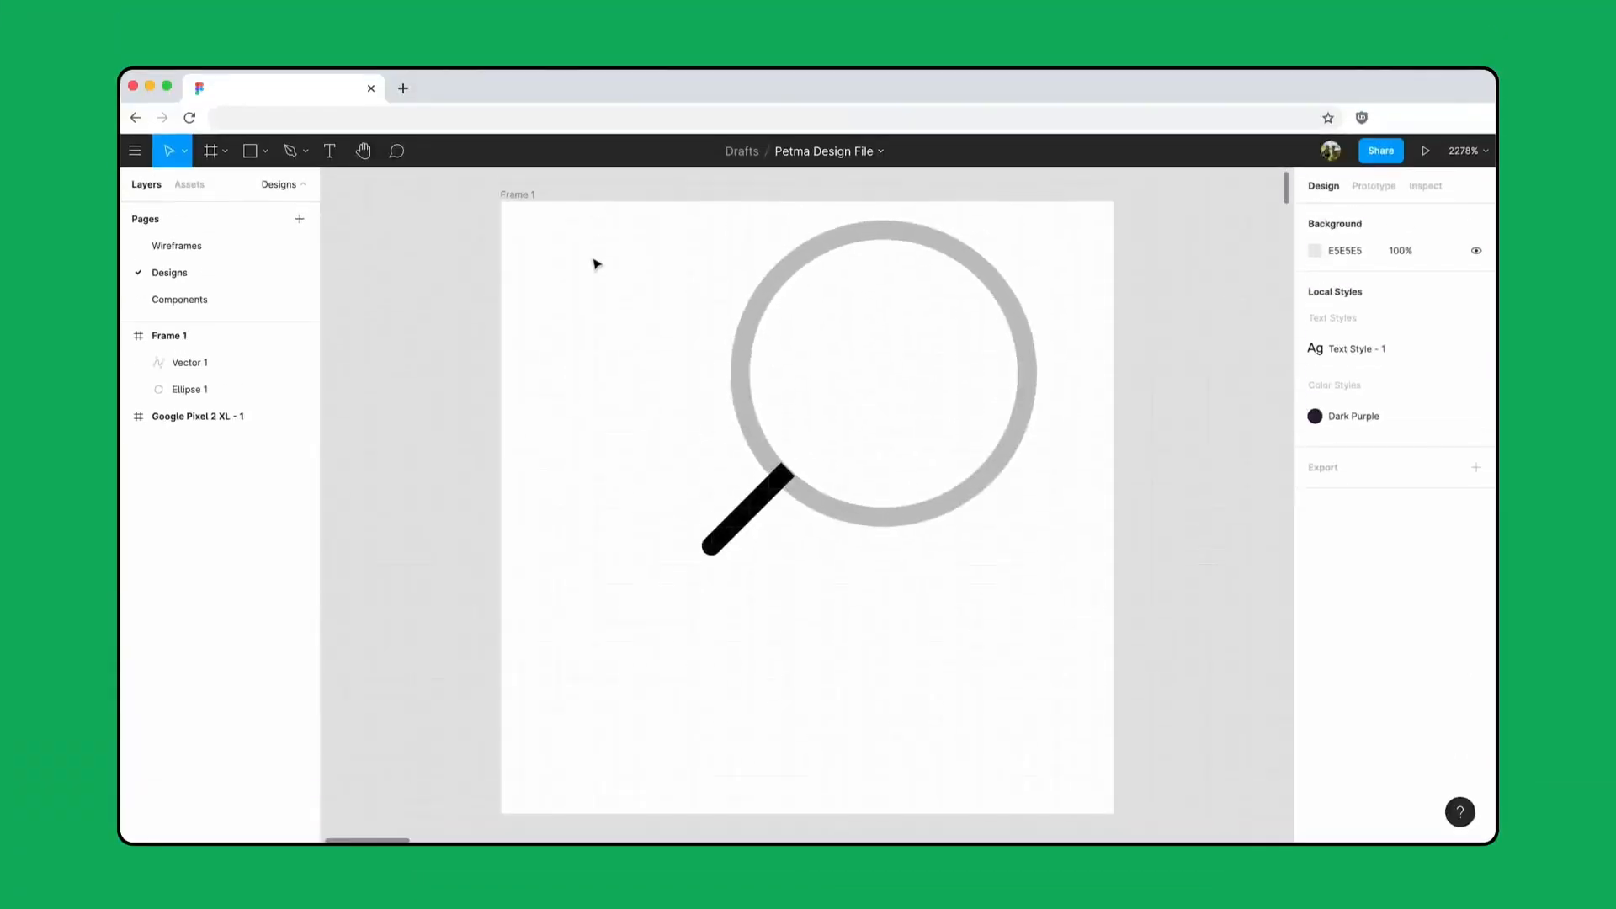
Step: Combine the circle and handle with Union Selection and move the shape to X 7, Y 7 in the frame
{"action": "left_click_drag", "start_coordinate": [592, 257], "coordinate": [1024, 639]}
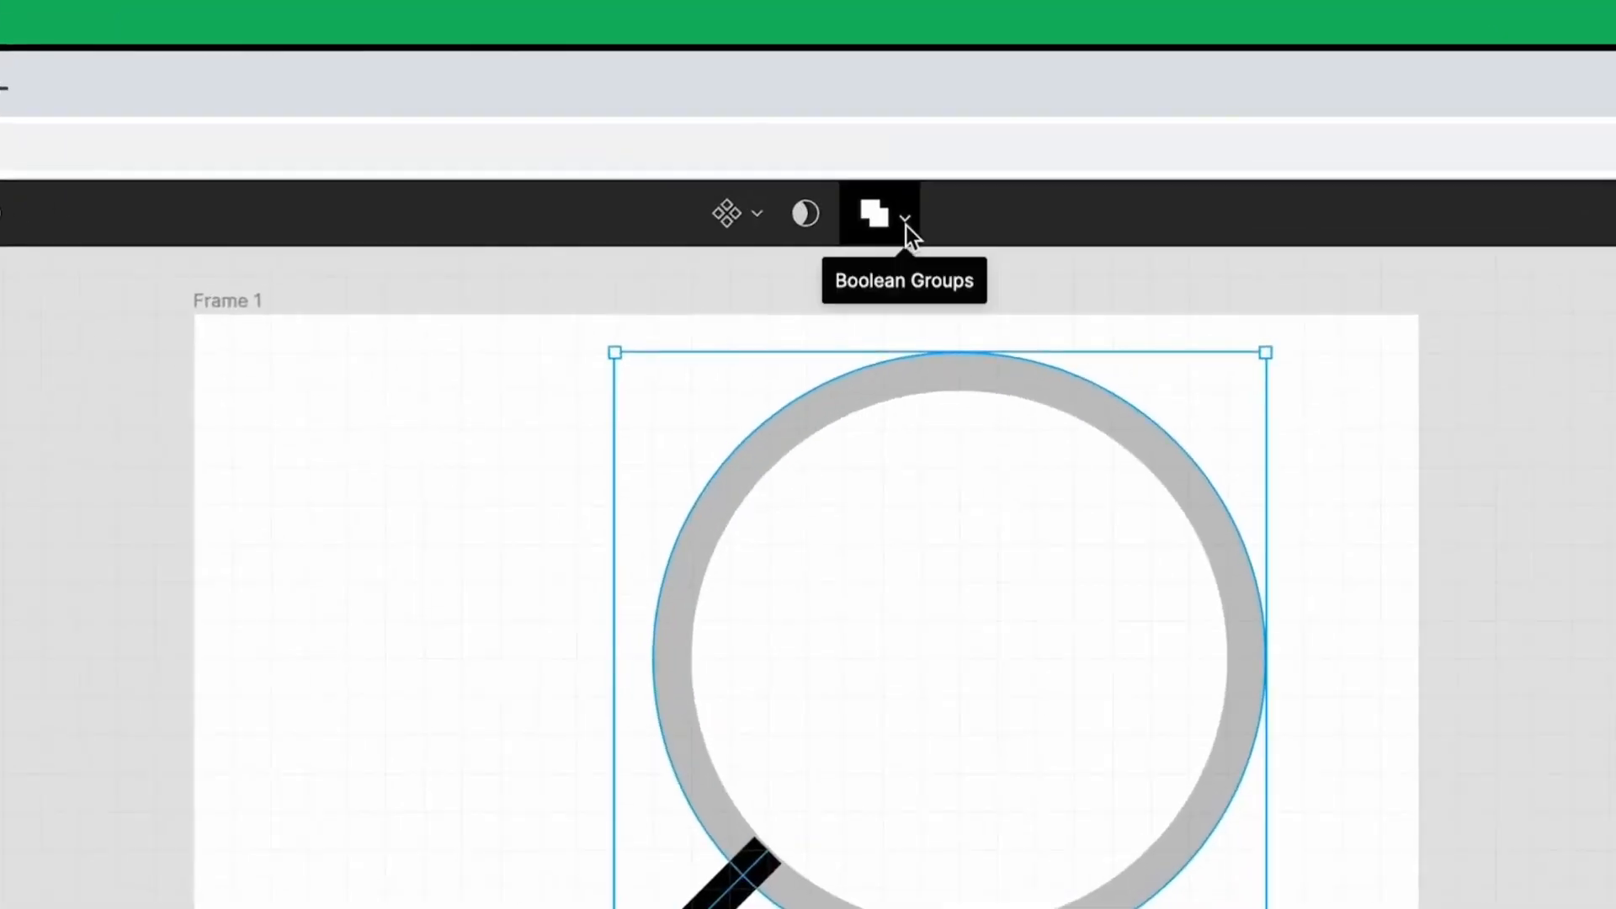
{"action": "left_click", "coordinate": [856, 153]}
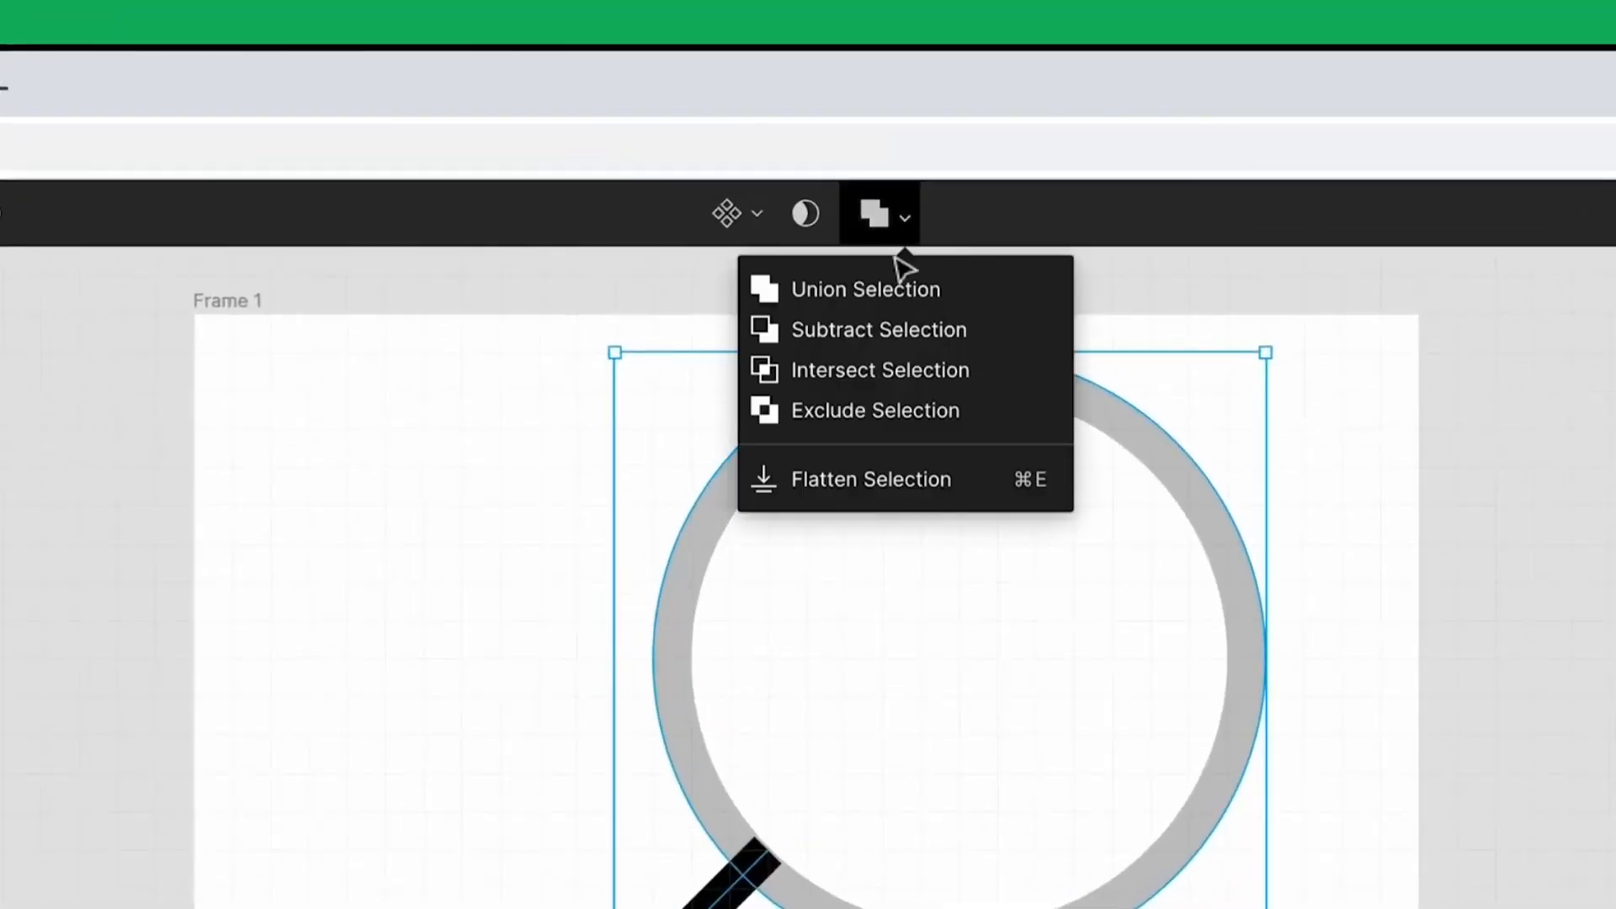
{"action": "left_click", "coordinate": [830, 289]}
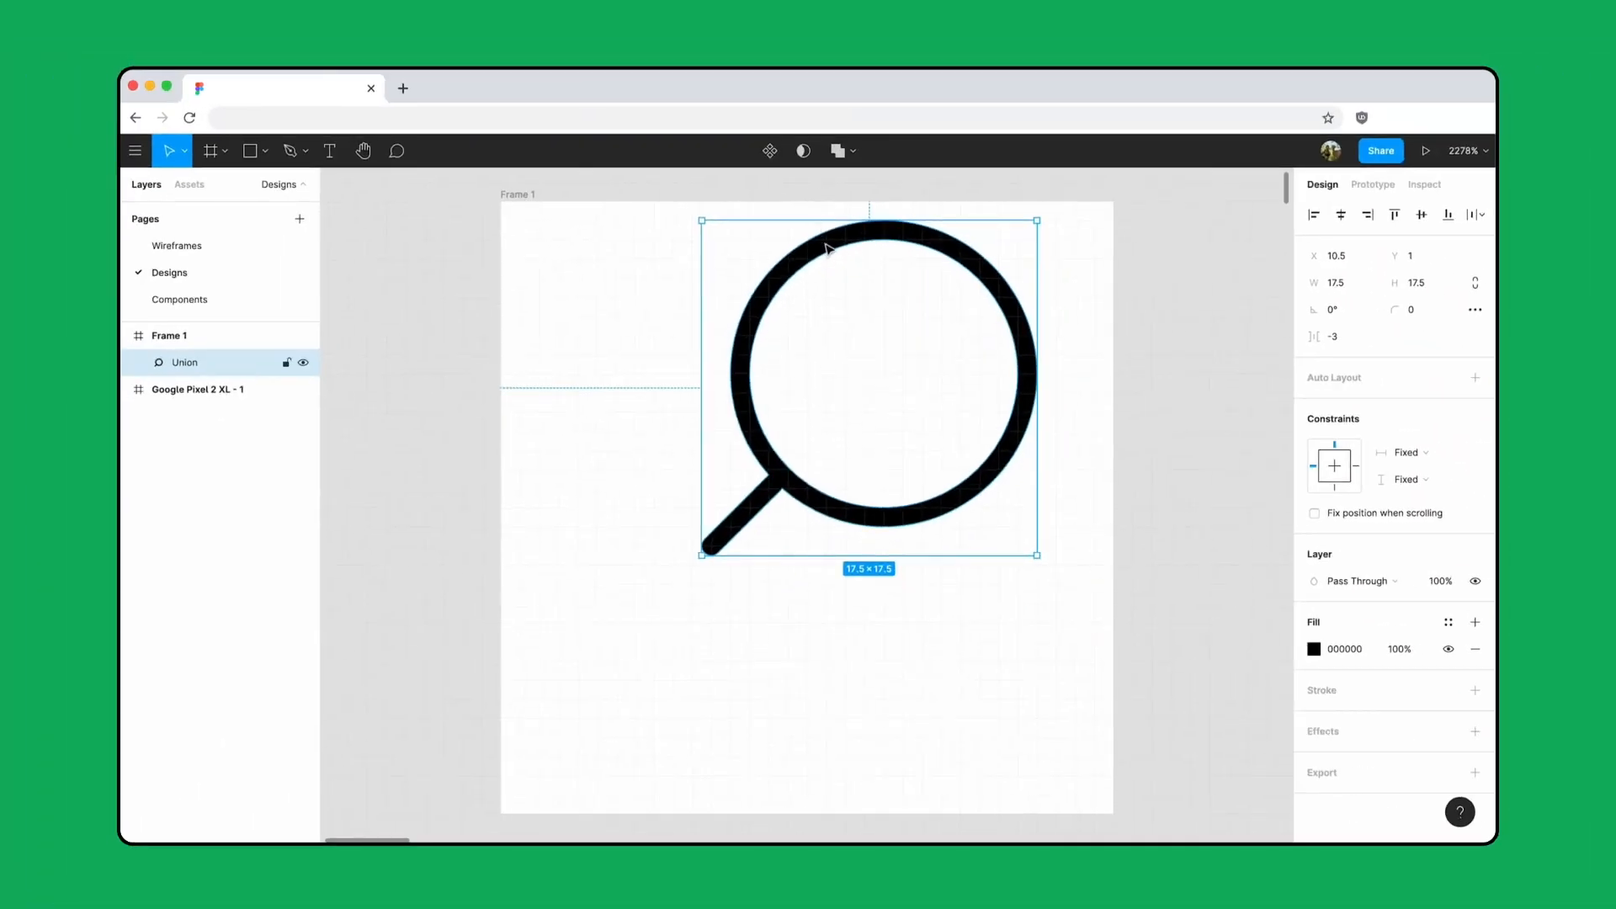
{"action": "left_click_drag", "start_coordinate": [826, 240], "coordinate": [762, 368]}
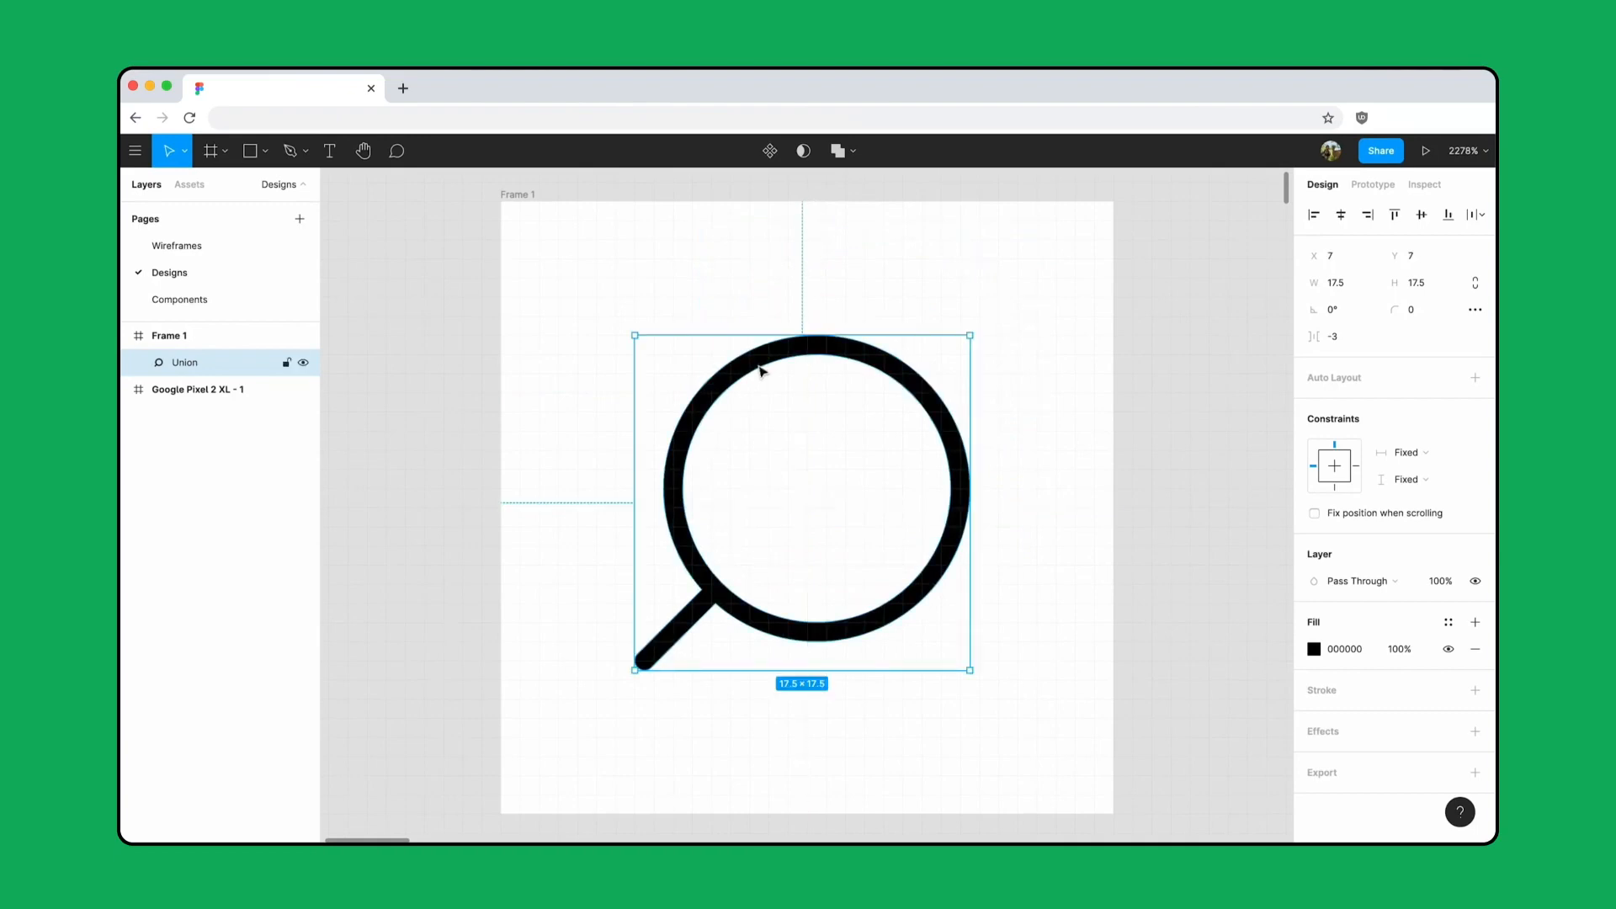
Step: Rename the magnifying-glass icon's frame "Icon / Search" and turn it into a component
{"action": "double_click", "coordinate": [154, 335]}
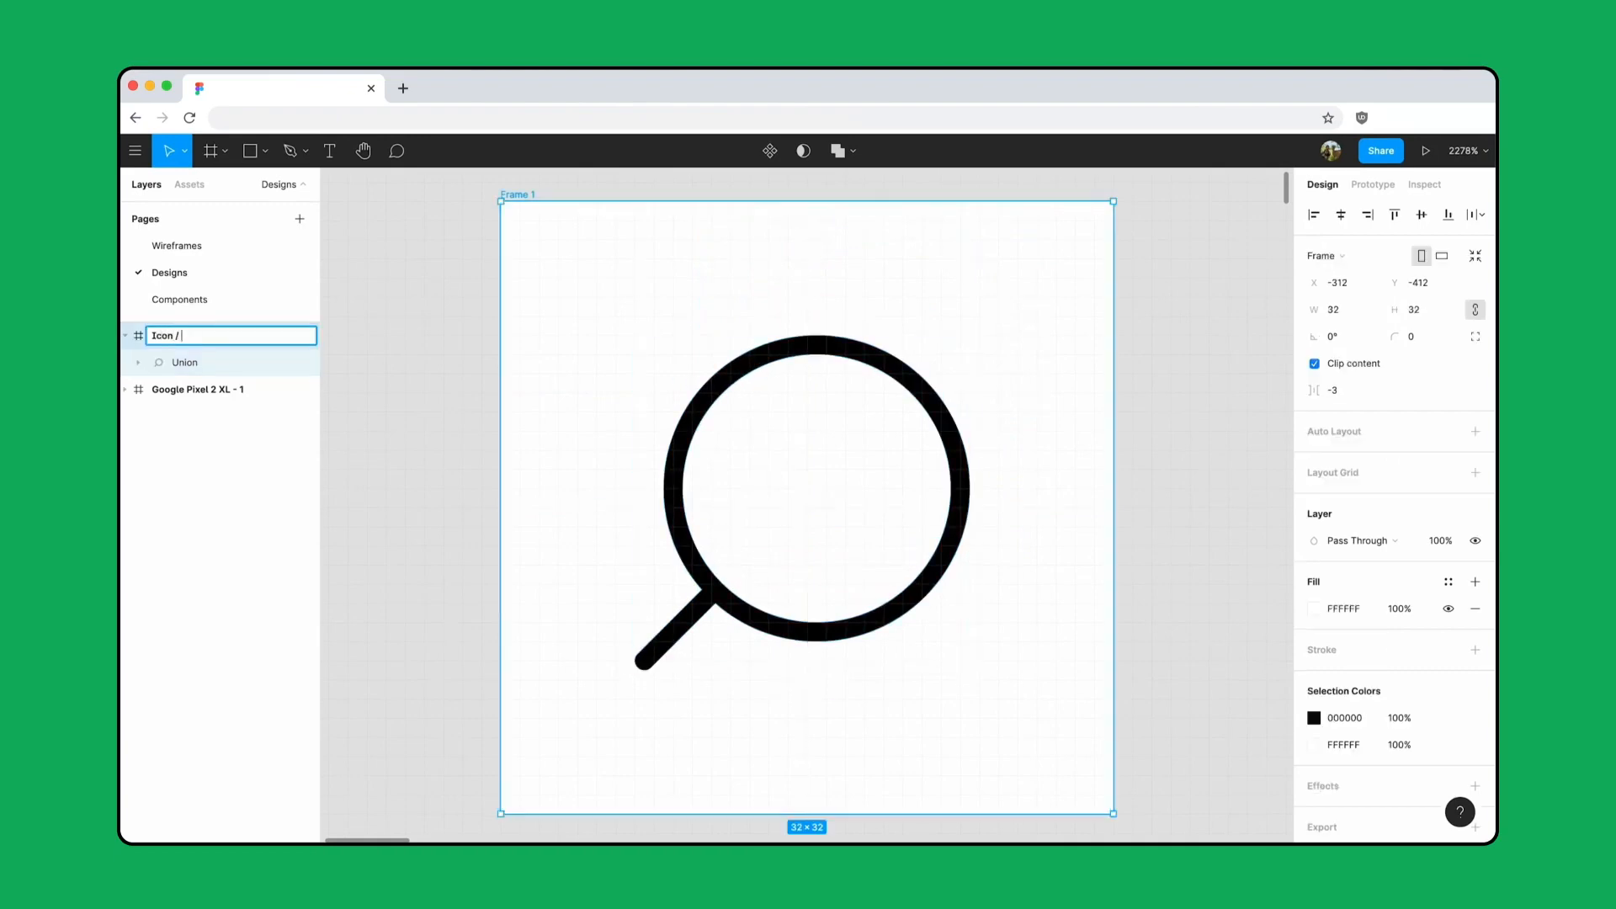
{"action": "type", "text": "Icon / Search"}
{"action": "left_click", "coordinate": [508, 245]}
{"action": "left_click", "coordinate": [522, 194]}
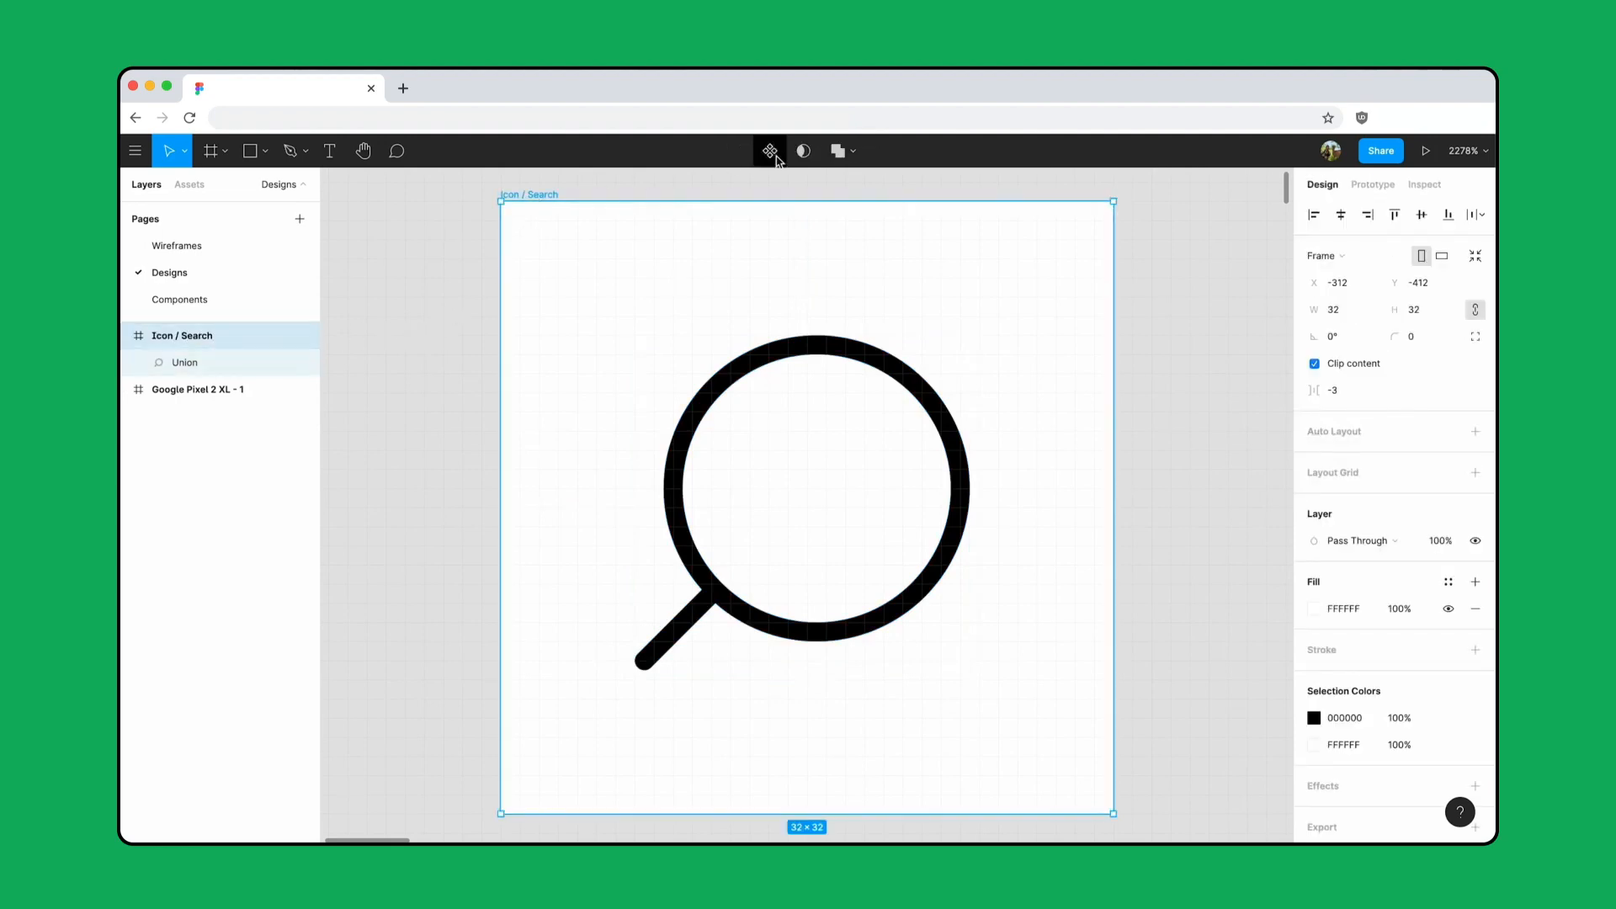
{"action": "left_click", "coordinate": [769, 151]}
Step: Move the Icon / Search component to the Components page and open that page
{"action": "right_click", "coordinate": [805, 256]}
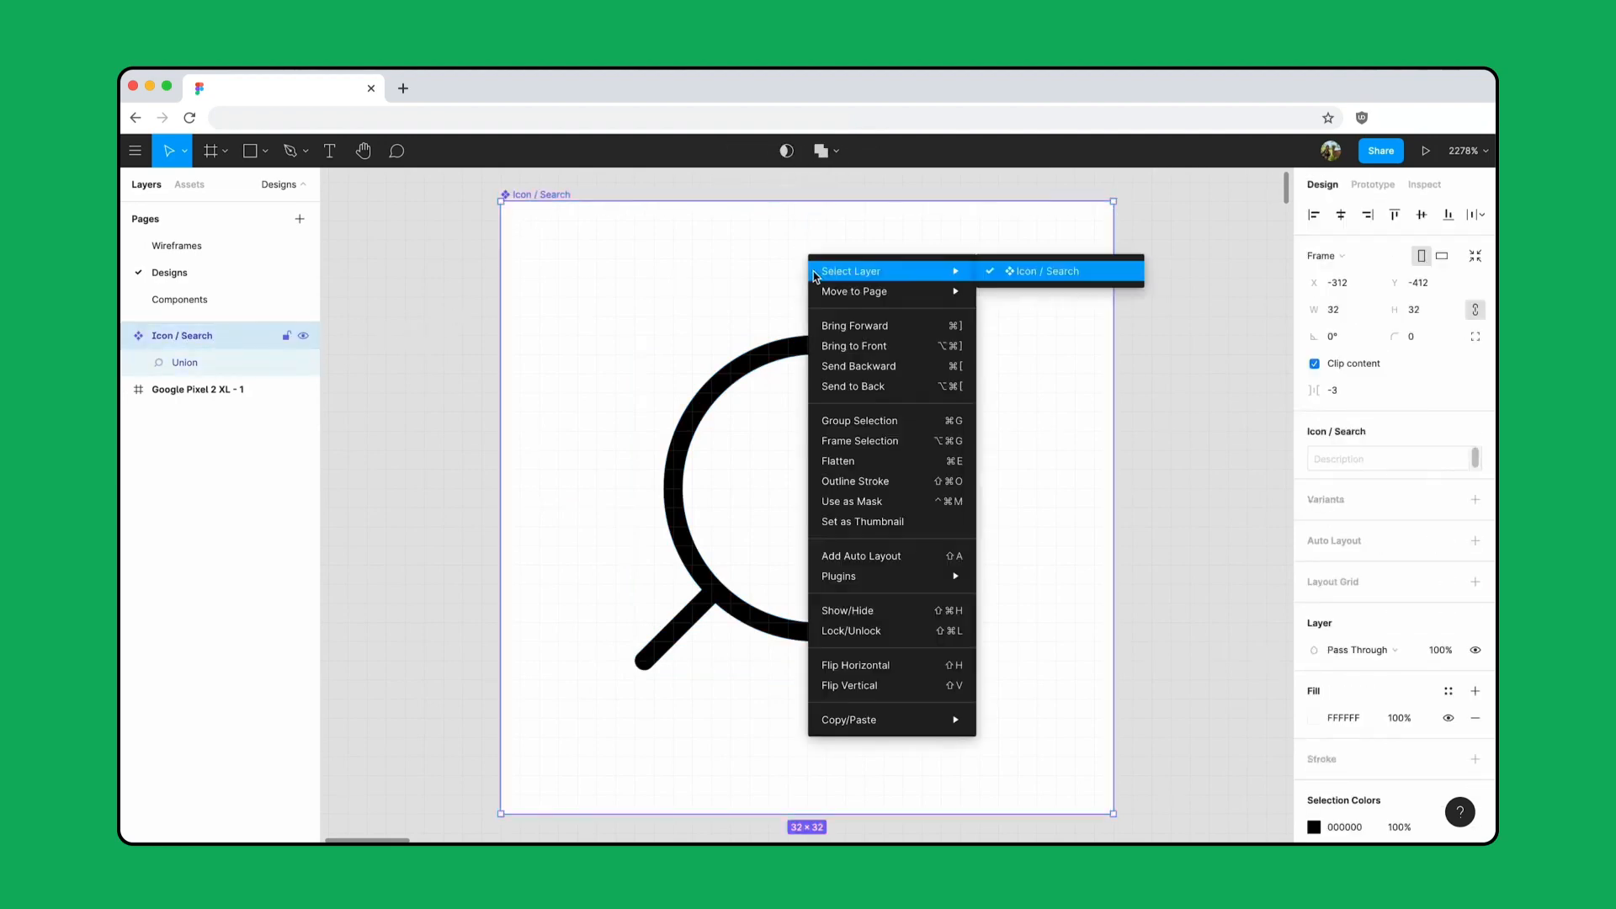
{"action": "mouse_move", "coordinate": [895, 293]}
{"action": "left_click", "coordinate": [1095, 312]}
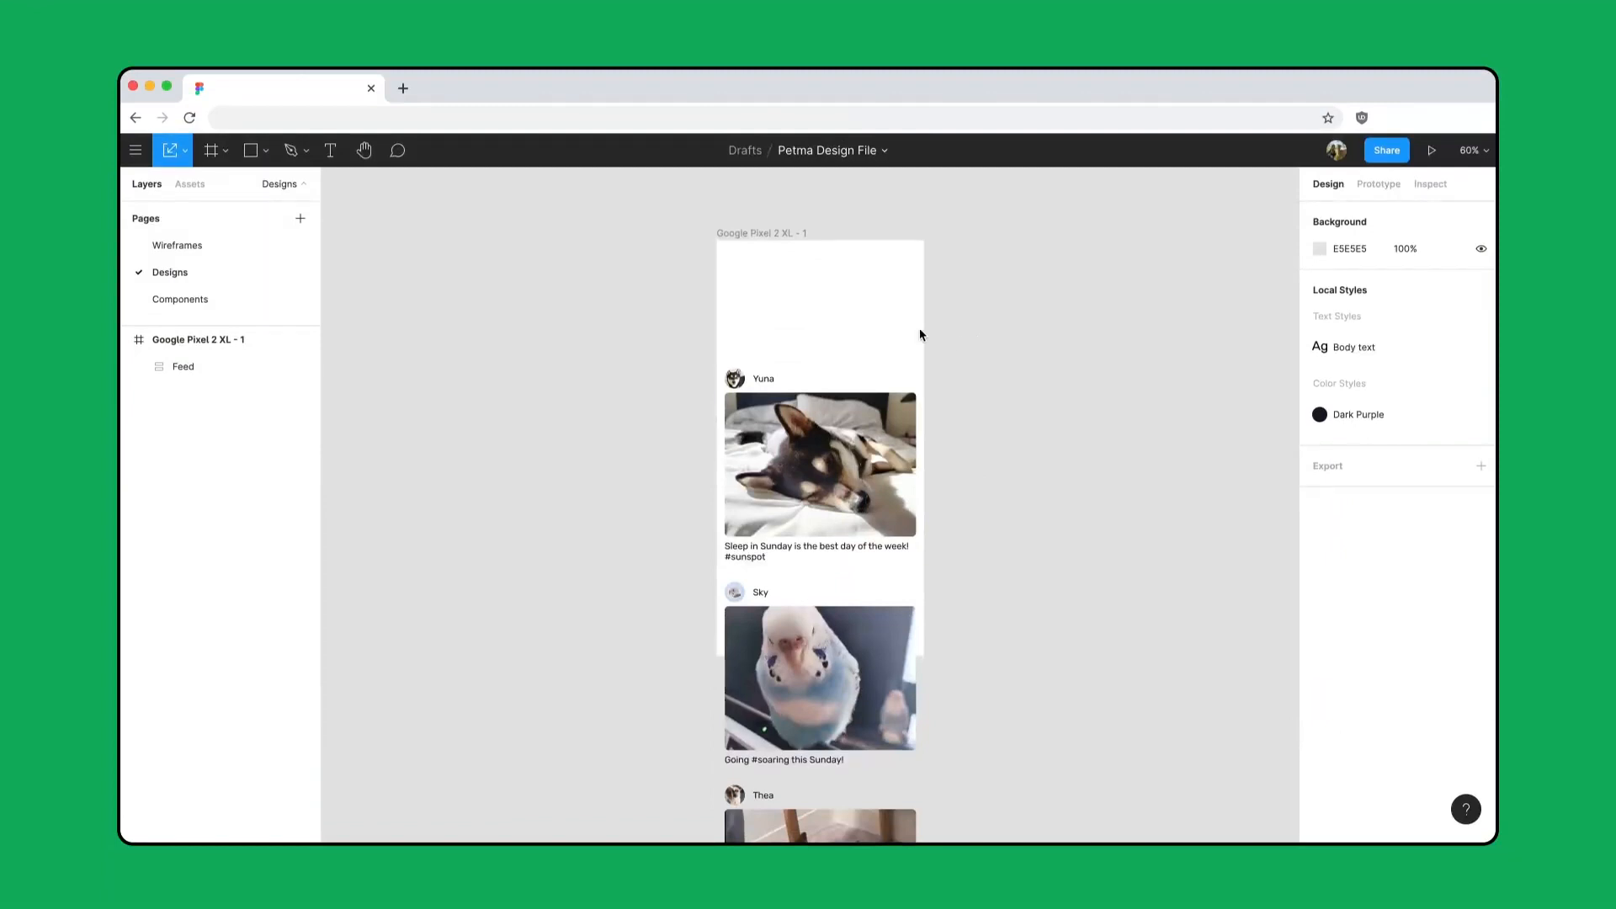
{"action": "left_click", "coordinate": [264, 303]}
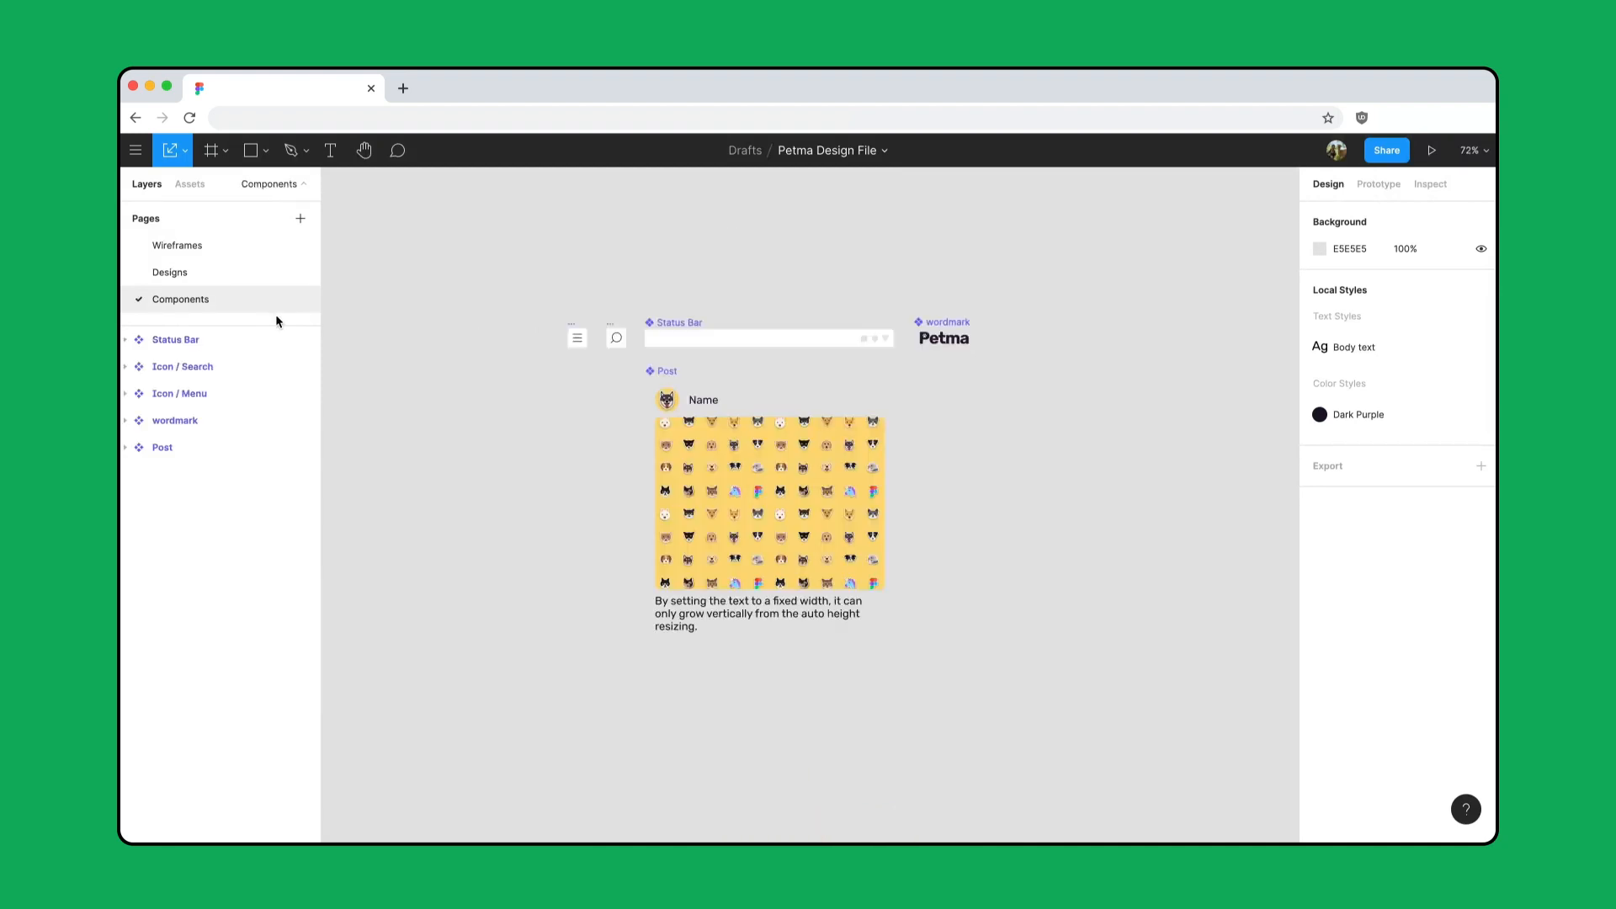
Step: Draw a new frame below the Post component and set its size to 411 × 80
{"action": "key", "text": "f"}
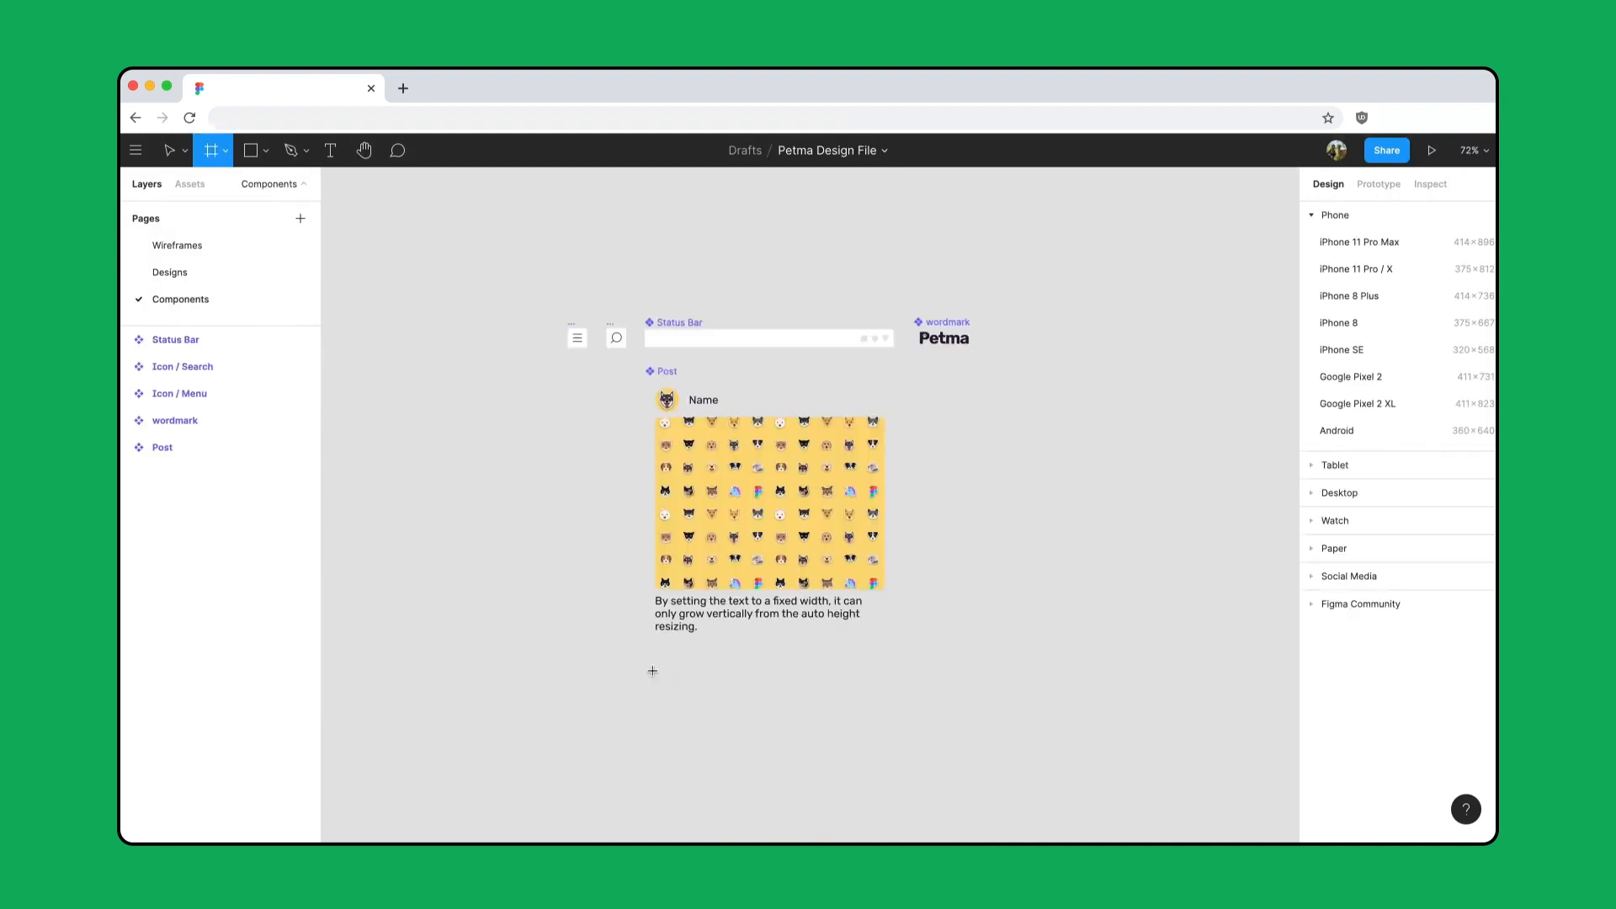
{"action": "left_click_drag", "start_coordinate": [653, 671], "coordinate": [894, 755]}
{"action": "left_click", "coordinate": [1364, 317]}
{"action": "type", "text": "411"}
{"action": "key", "text": "Tab"}
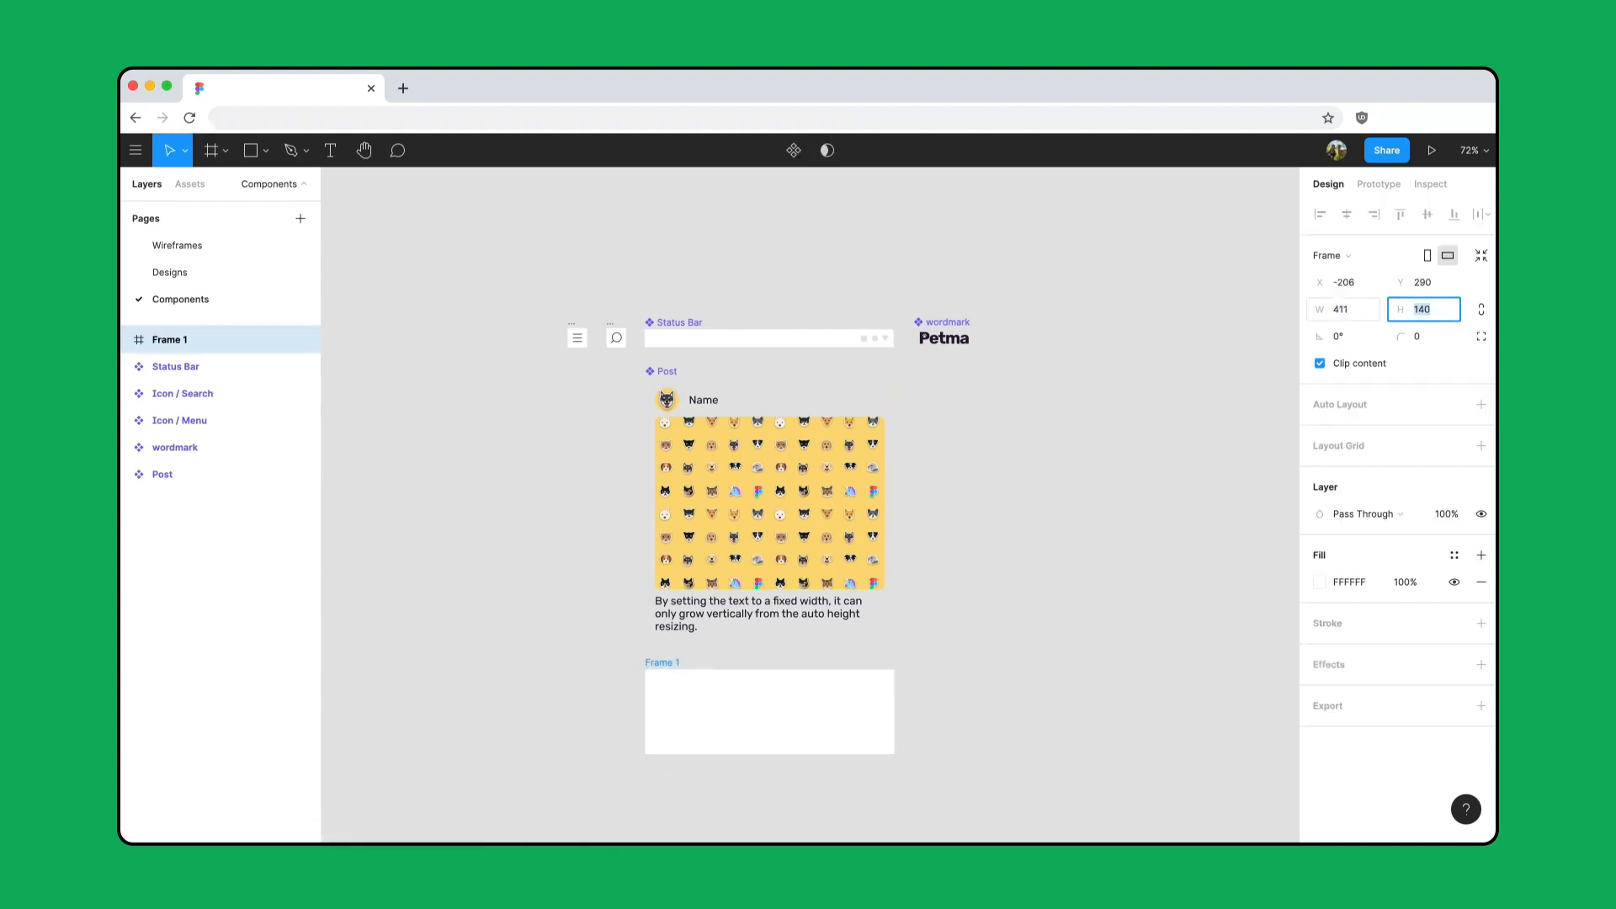
{"action": "type", "text": "80"}
{"action": "key", "text": "Return"}
{"action": "key", "text": "shift+2"}
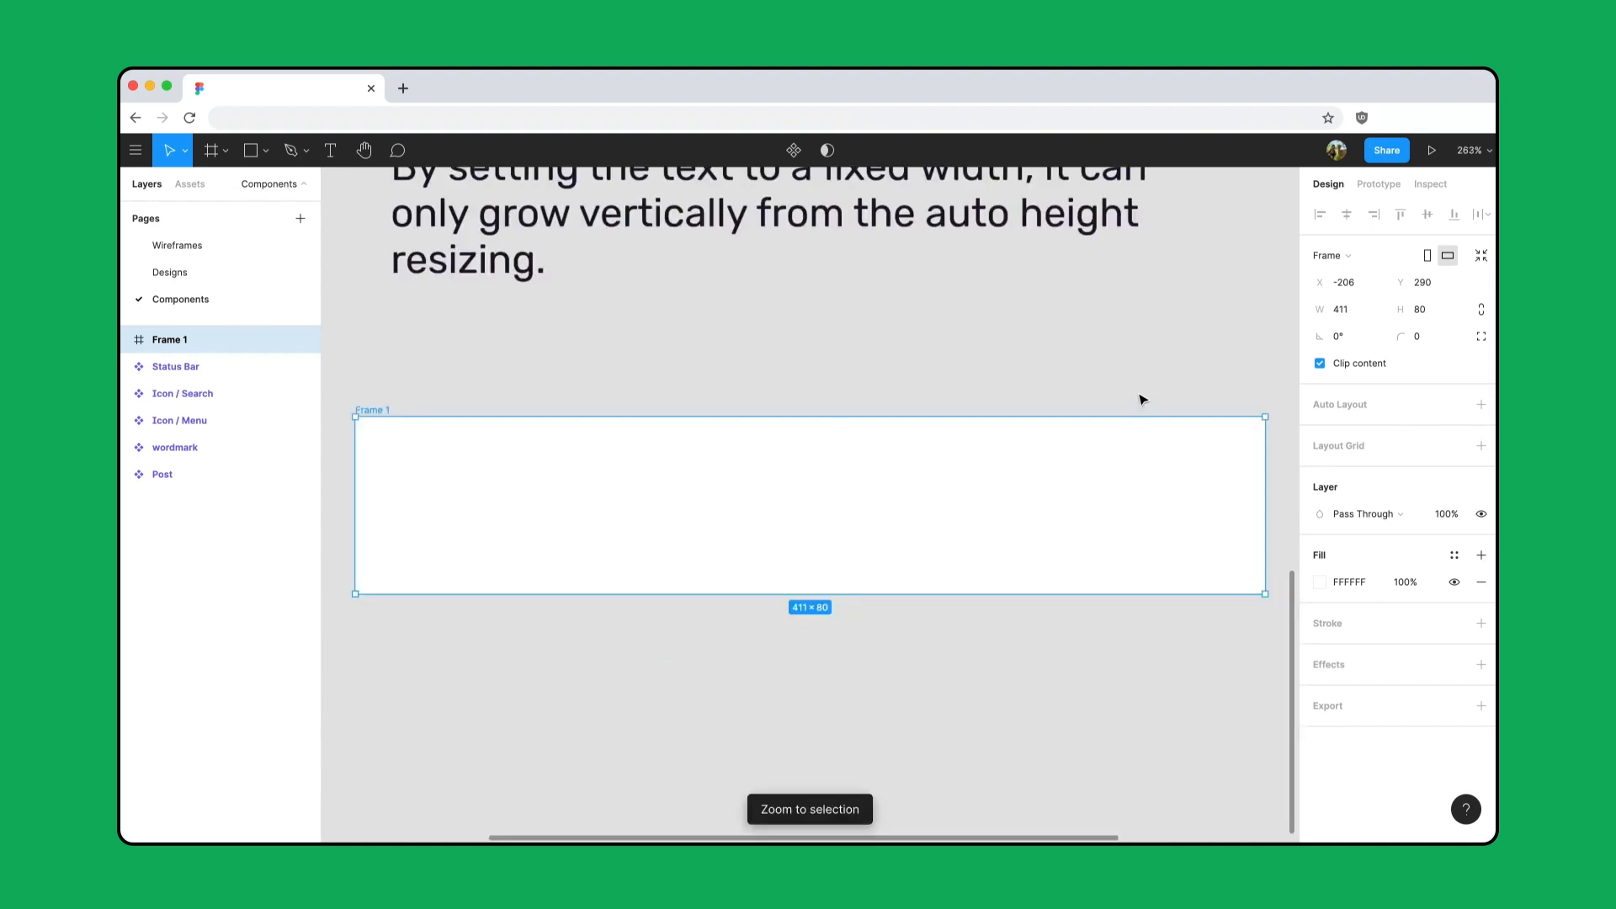
Step: Place an instance of the Menu icon component in the new frame at X 8, Y 40
{"action": "left_click", "coordinate": [187, 185]}
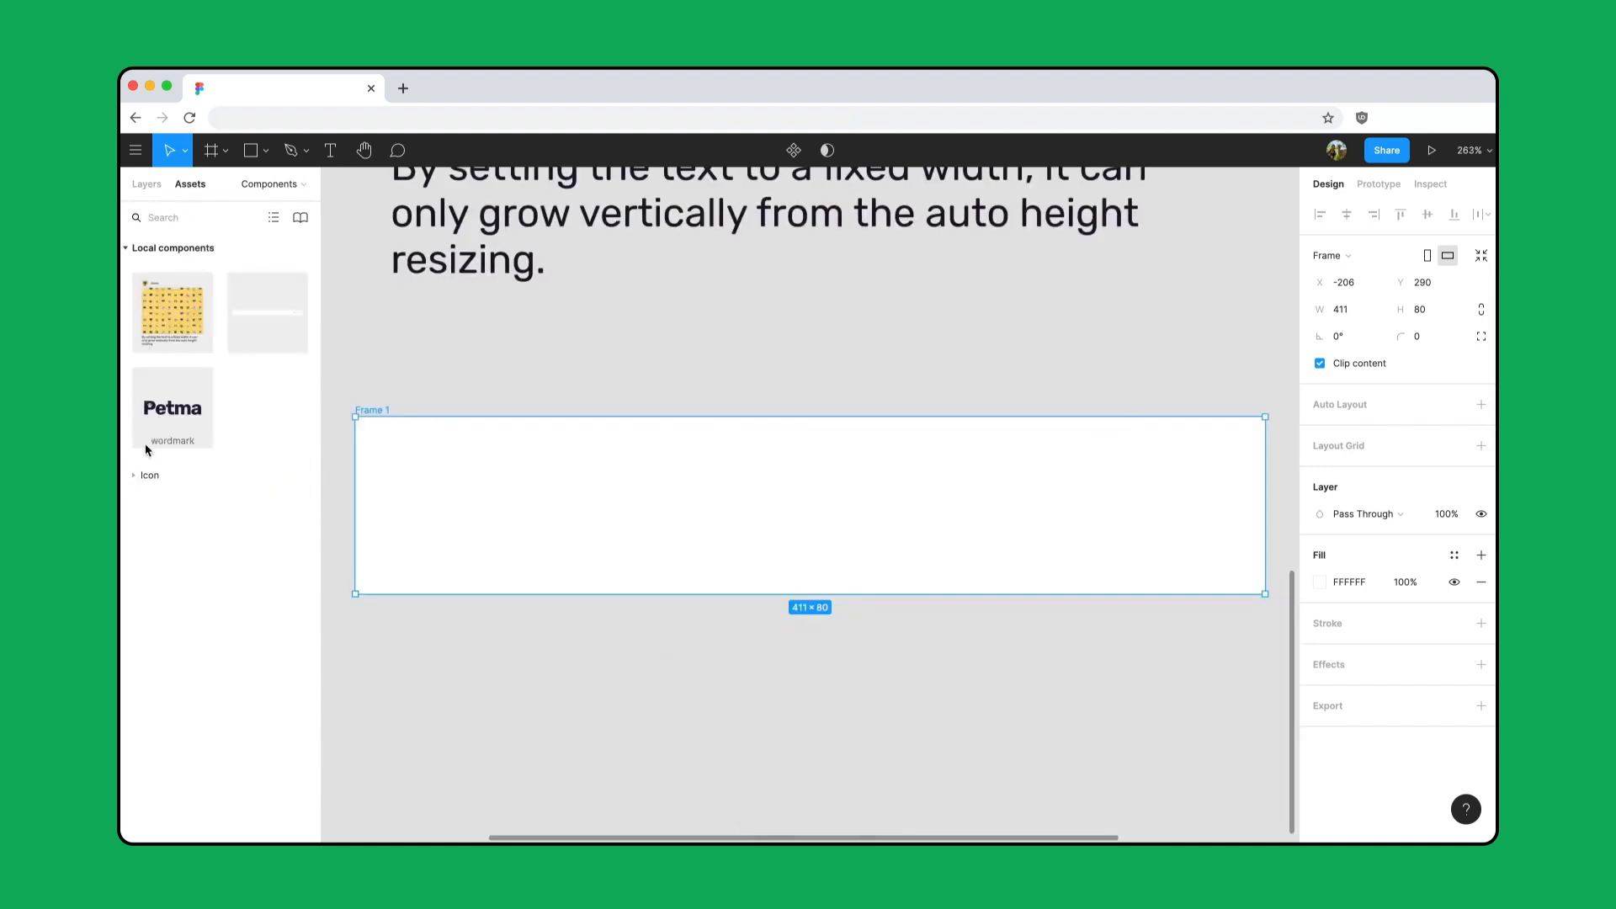
{"action": "left_click", "coordinate": [135, 476]}
{"action": "key", "text": "Escape"}
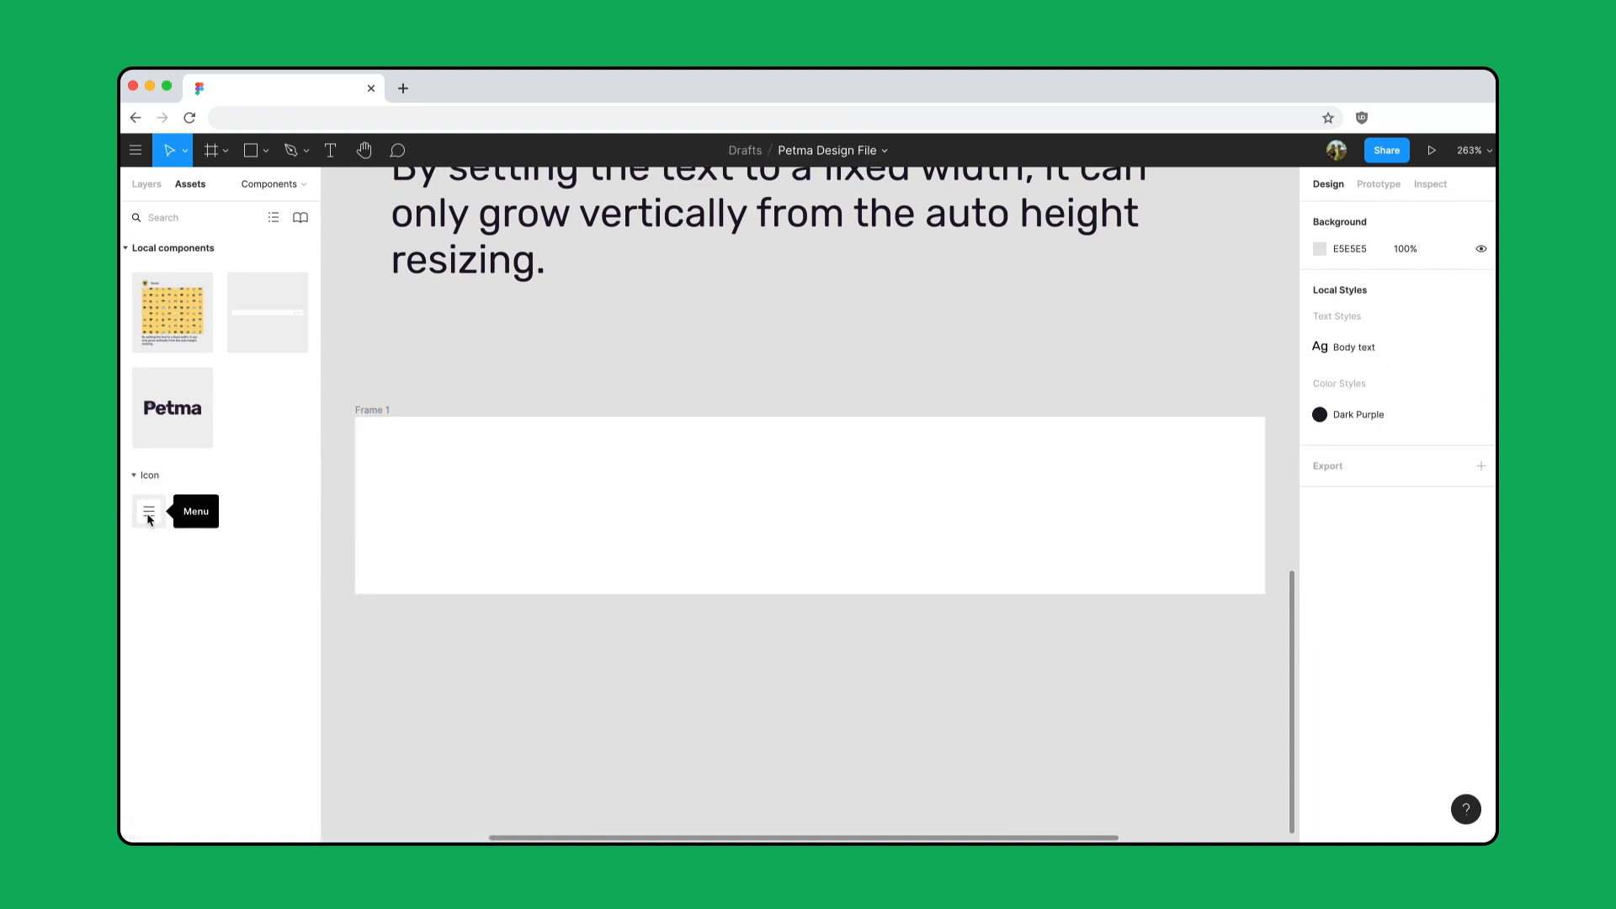
{"action": "left_click_drag", "start_coordinate": [149, 511], "coordinate": [392, 554]}
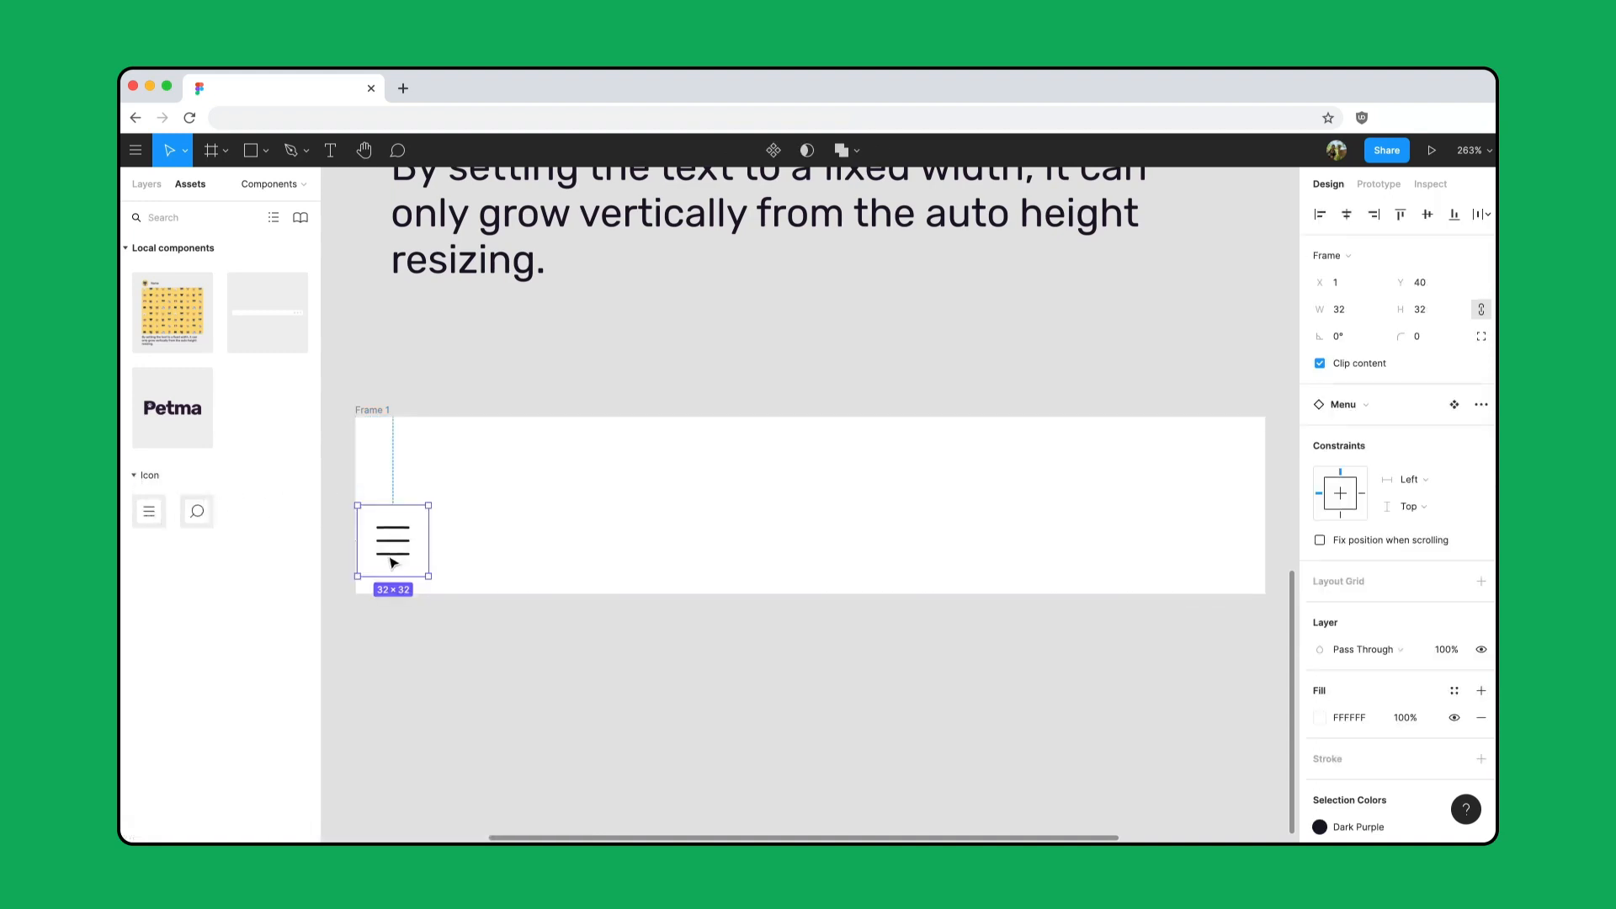
{"action": "key", "text": "alt"}
{"action": "key", "text": "Left"}
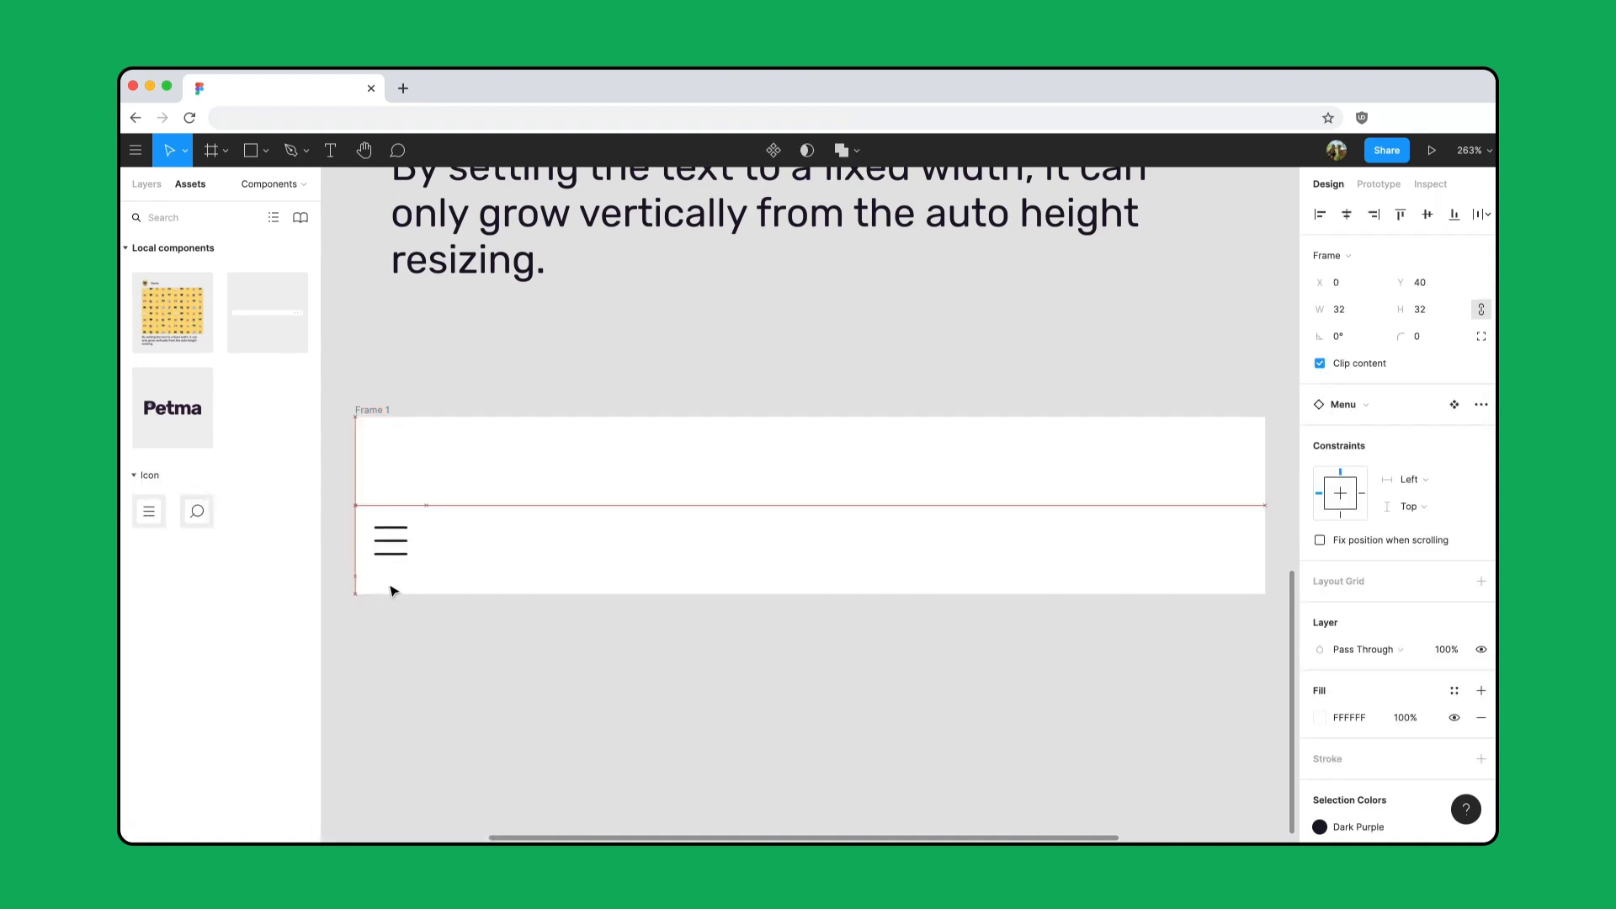
{"action": "key", "text": "shift+Right"}
{"action": "key", "text": "Left"}
{"action": "key", "text": "Left"}
{"action": "key", "text": "alt"}
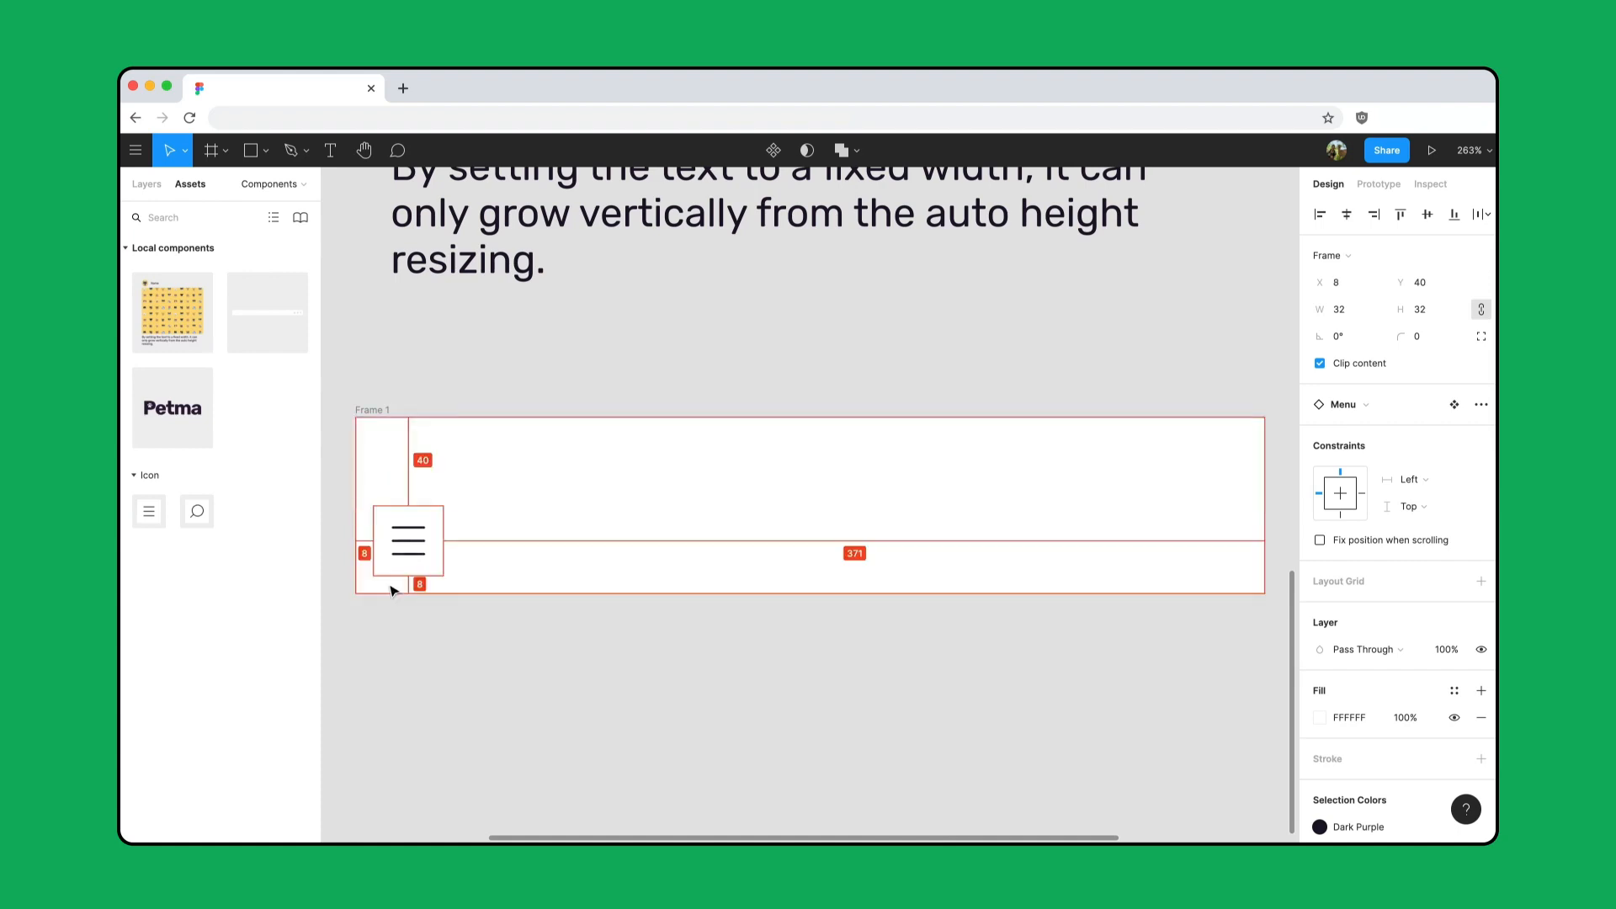
Step: Place a Search icon instance at X 371, Y 40 in the frame and set its horizontal constraint to Right
{"action": "left_click_drag", "start_coordinate": [197, 512], "coordinate": [1210, 547]}
{"action": "key", "text": "alt"}
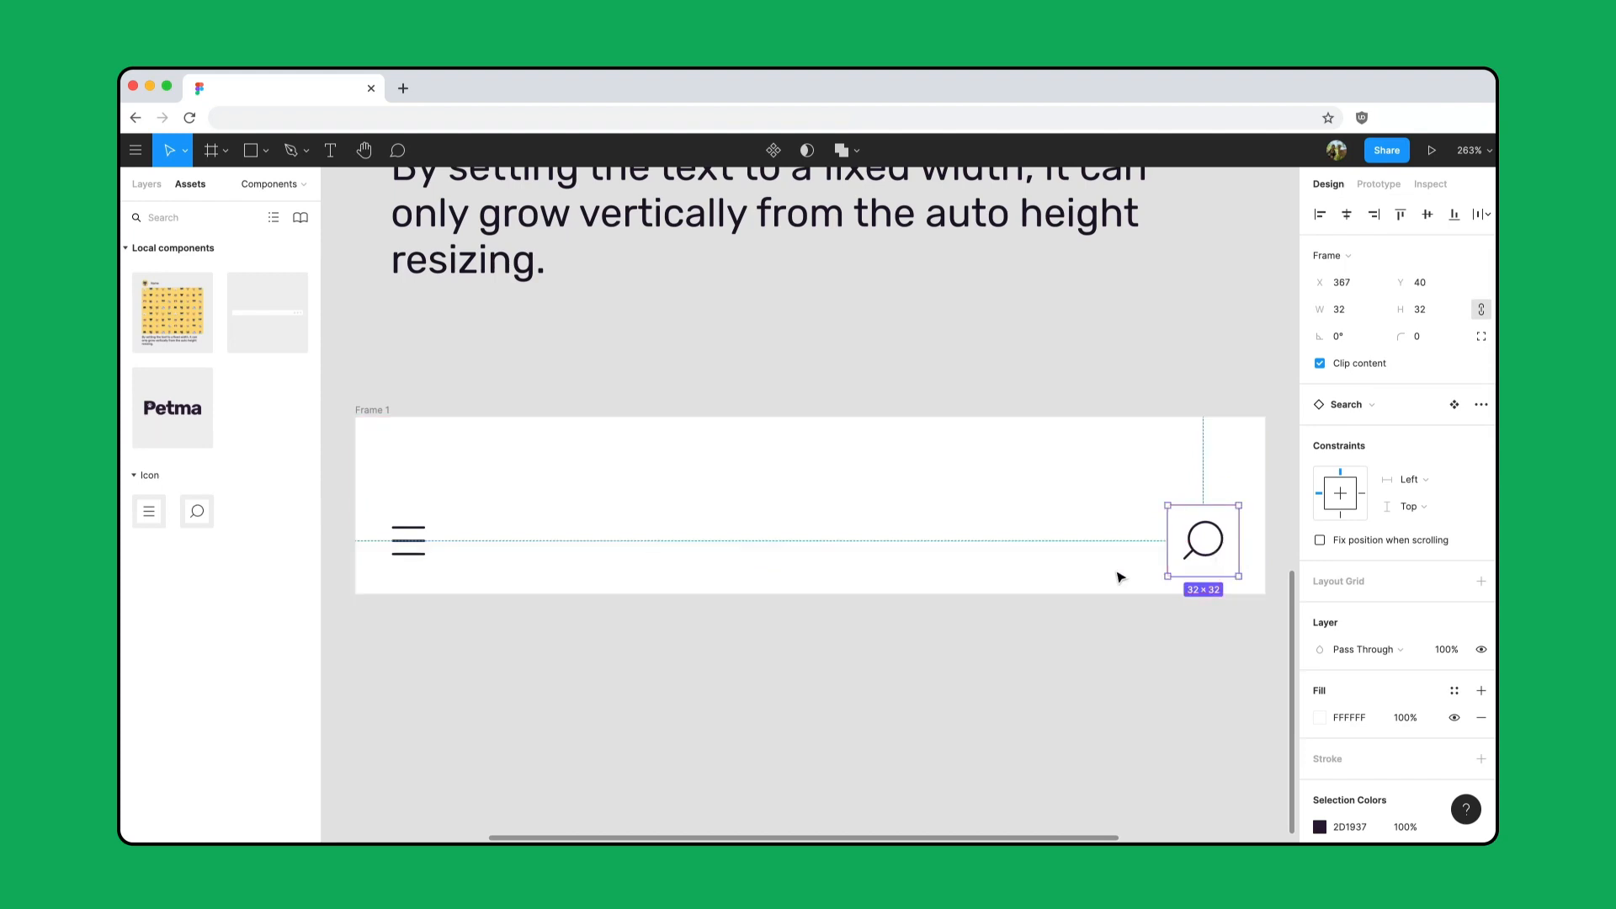
{"action": "key", "text": "Right"}
{"action": "key", "text": "Right"}
{"action": "key", "text": "Right"}
{"action": "key", "text": "Right"}
{"action": "left_click", "coordinate": [1362, 494]}
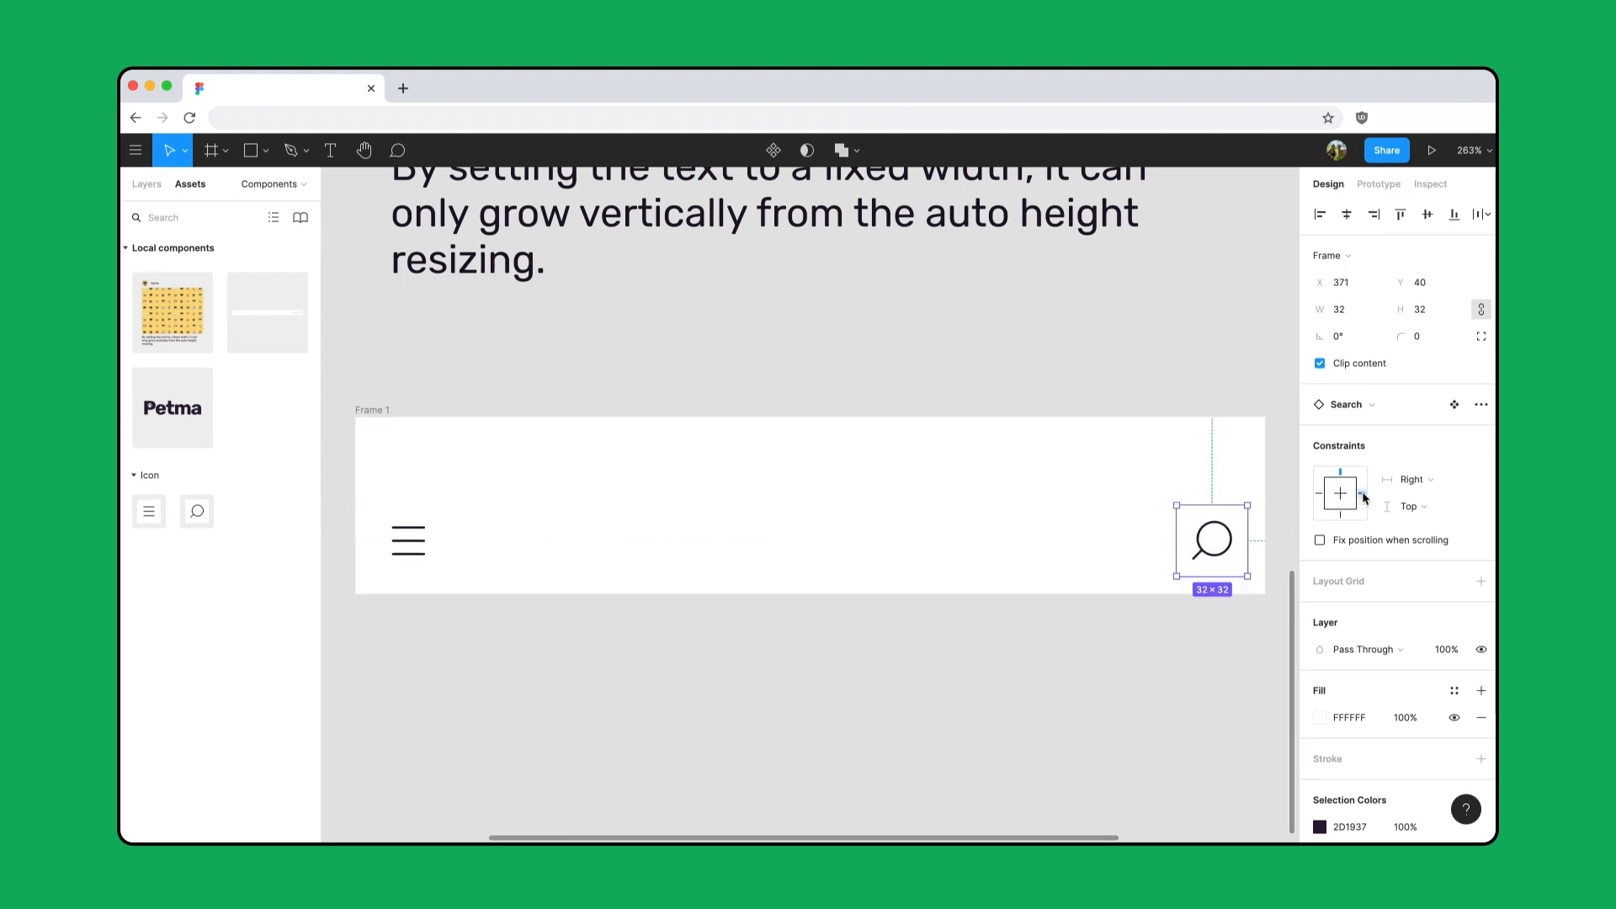
{"action": "left_click", "coordinate": [933, 377]}
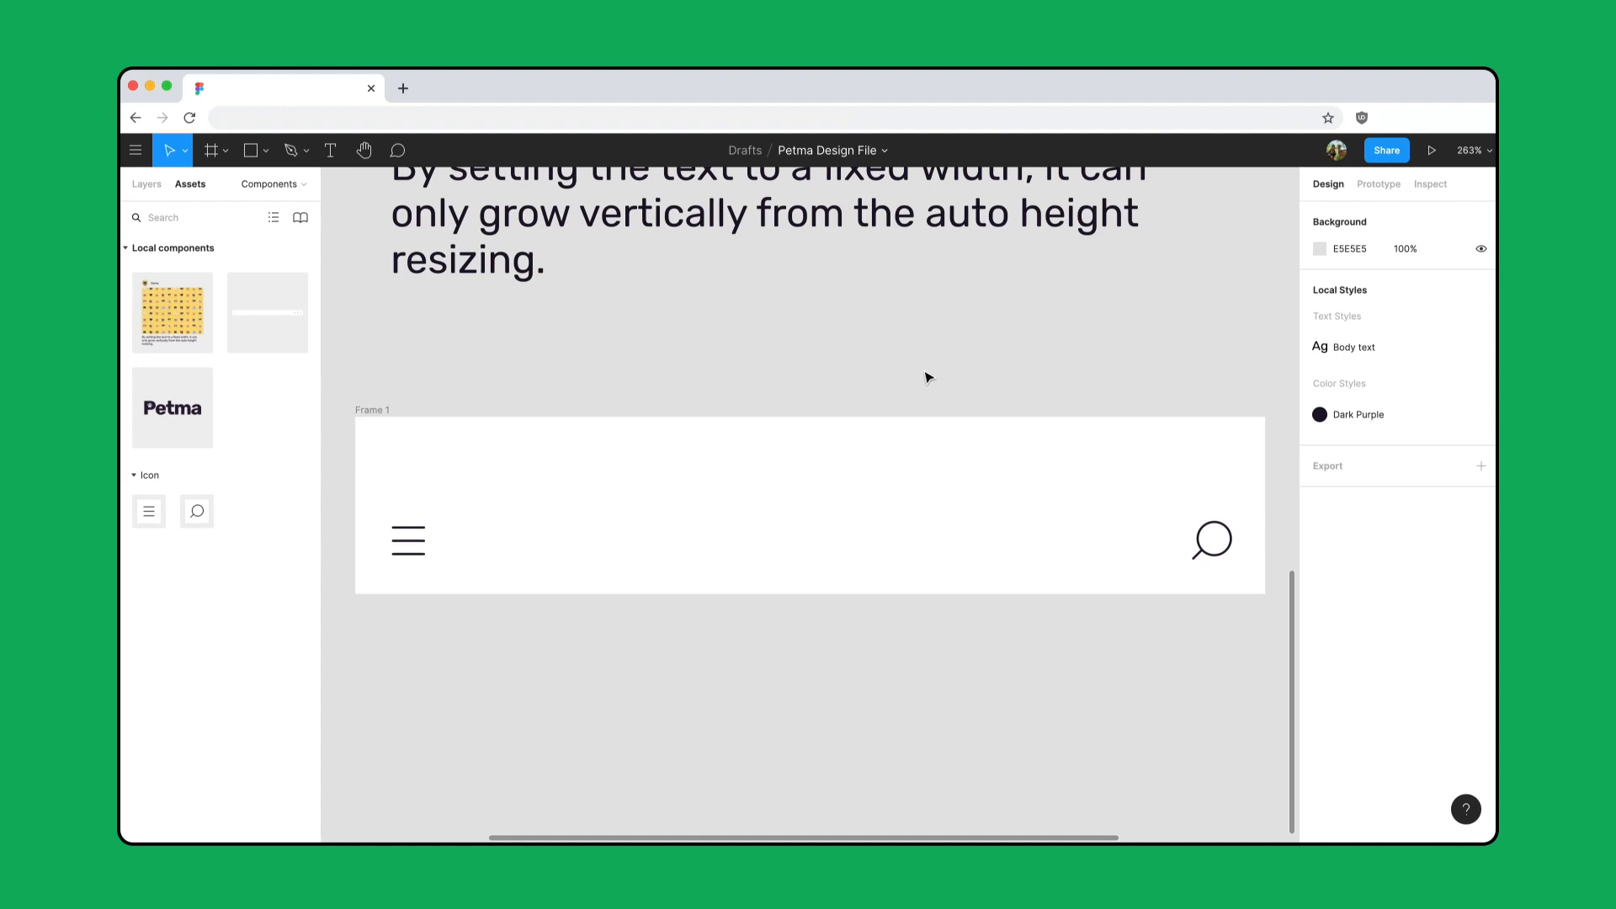
Step: Place a wordmark instance between the two icons at Y 41, centre it horizontally, and set its horizontal constraint to Center
{"action": "left_click_drag", "start_coordinate": [180, 421], "coordinate": [826, 546]}
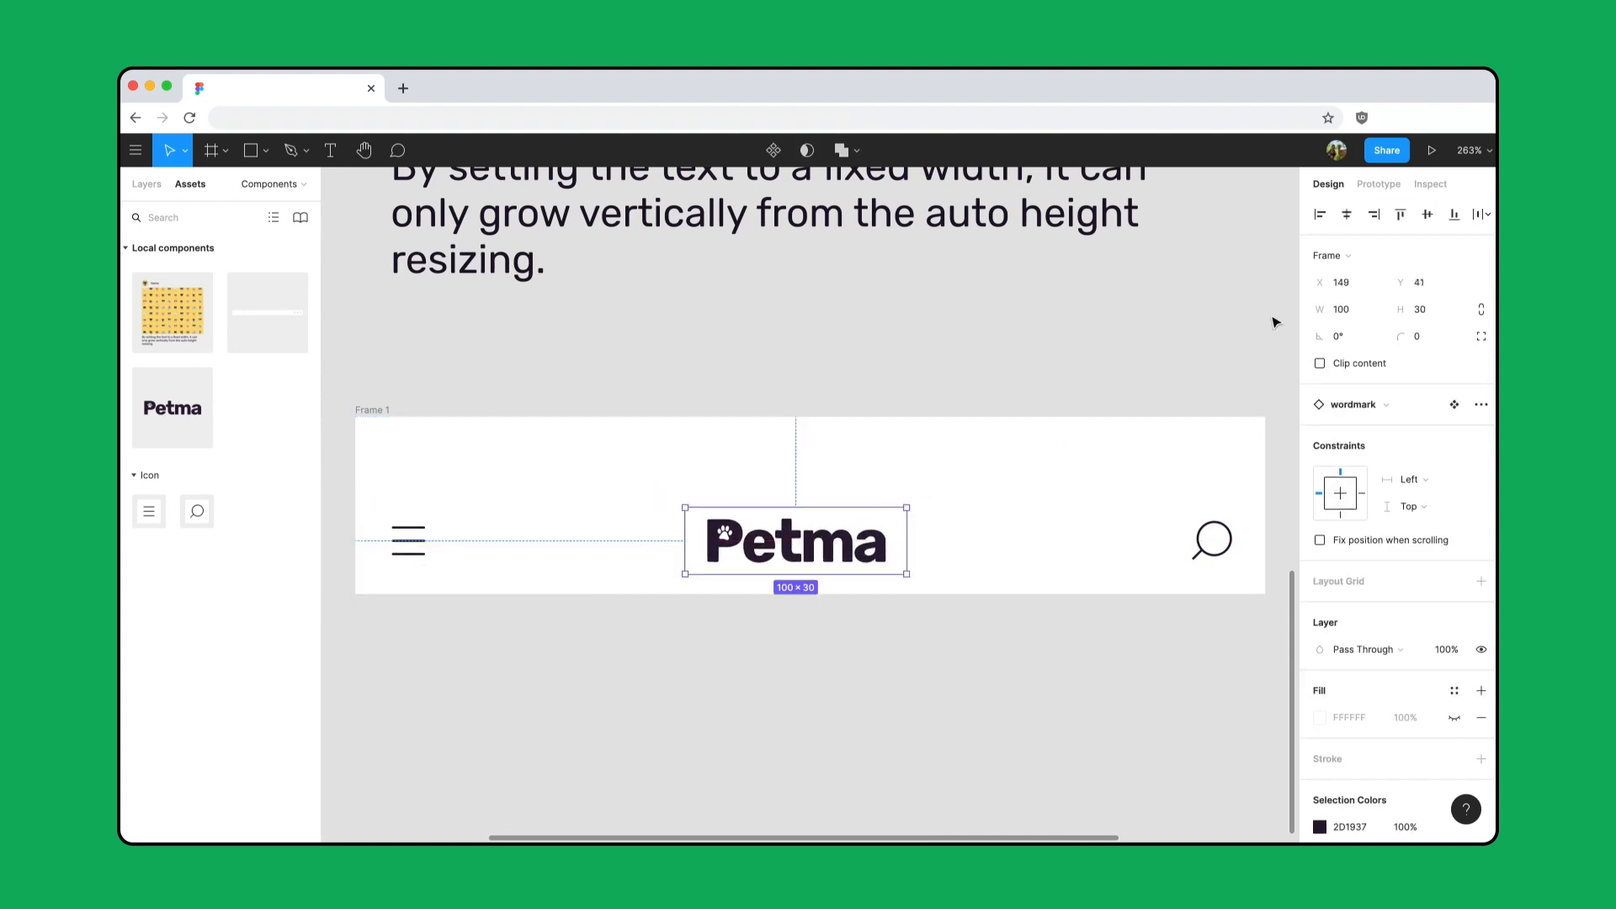
{"action": "left_click", "coordinate": [1347, 215]}
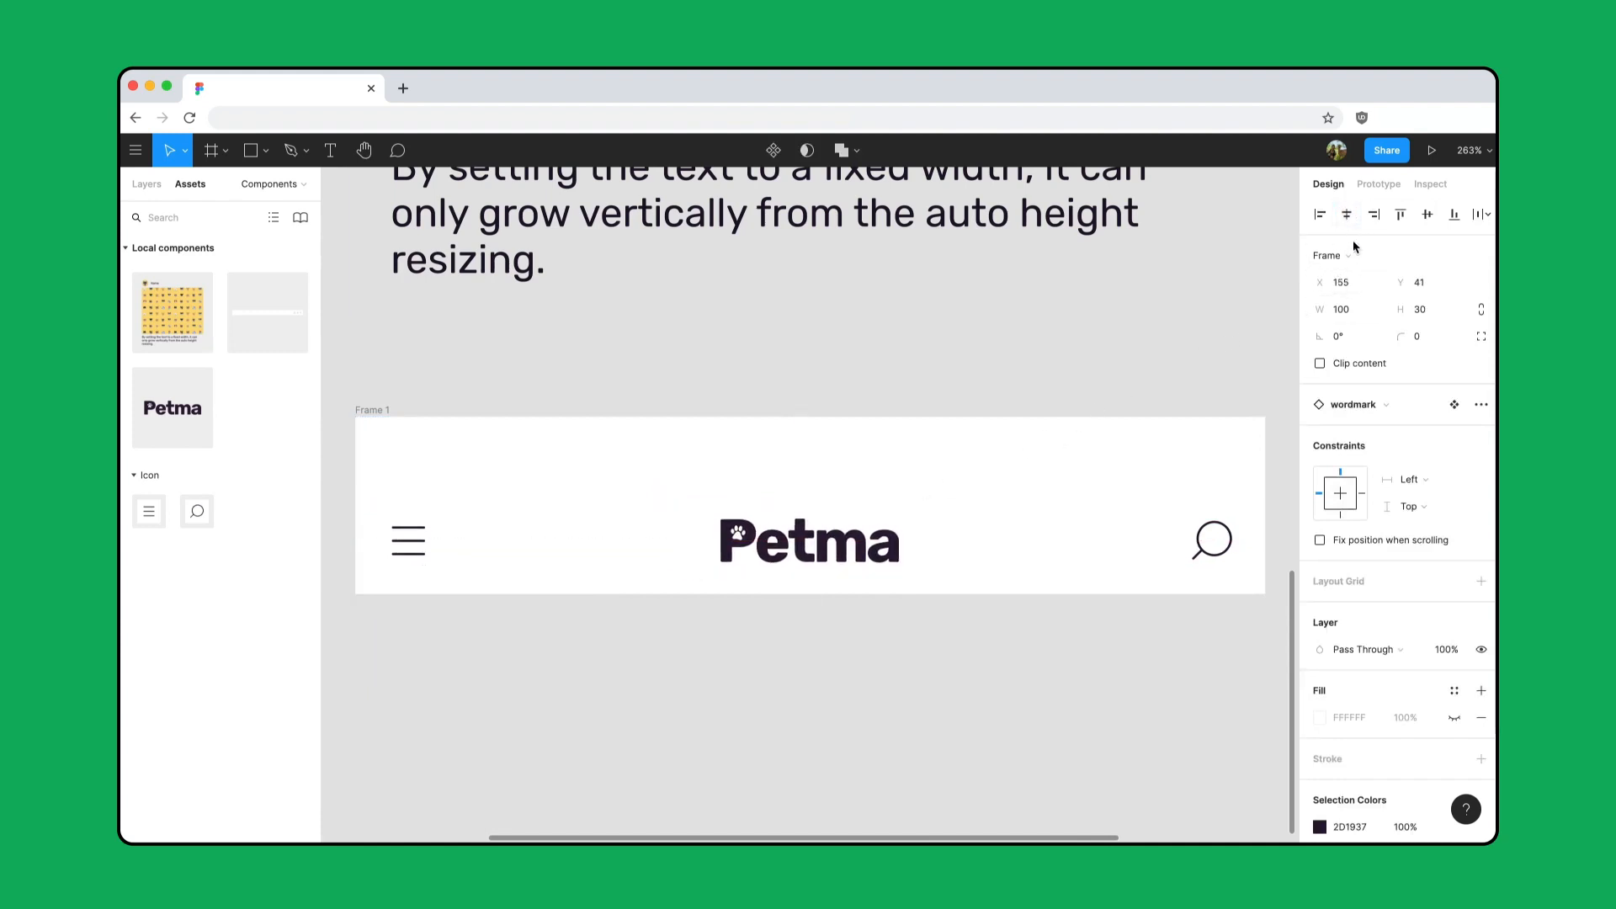
{"action": "left_click", "coordinate": [1343, 494]}
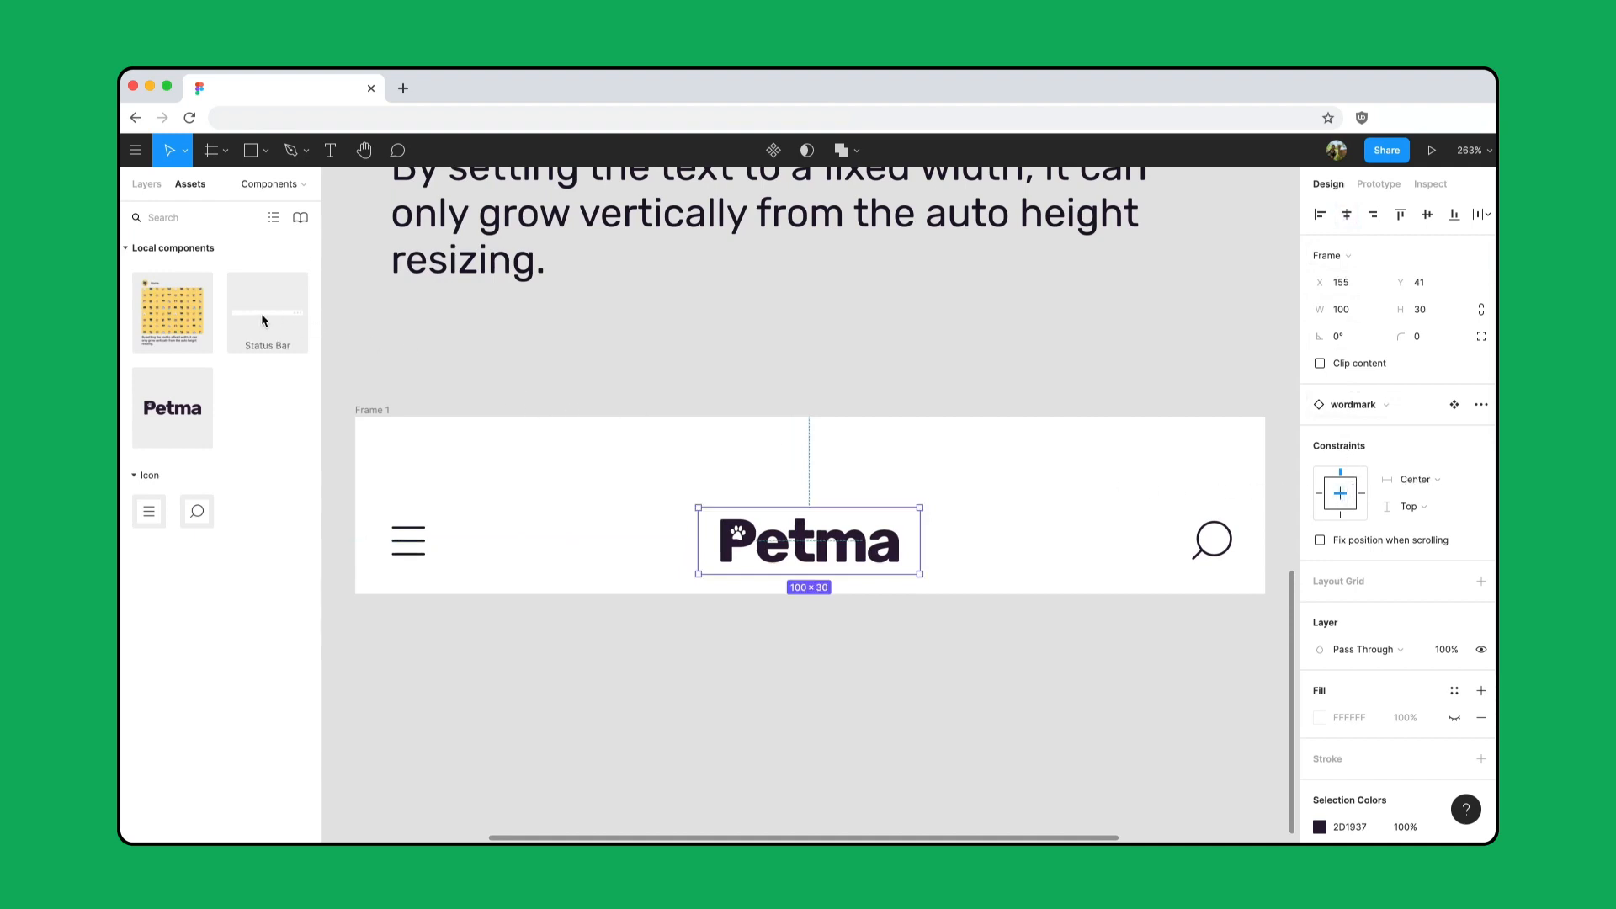
Step: Add a Status Bar instance aligned to the frame's top at X 0, Y 0 with a Left & Right constraint
{"action": "left_click_drag", "start_coordinate": [263, 319], "coordinate": [642, 451]}
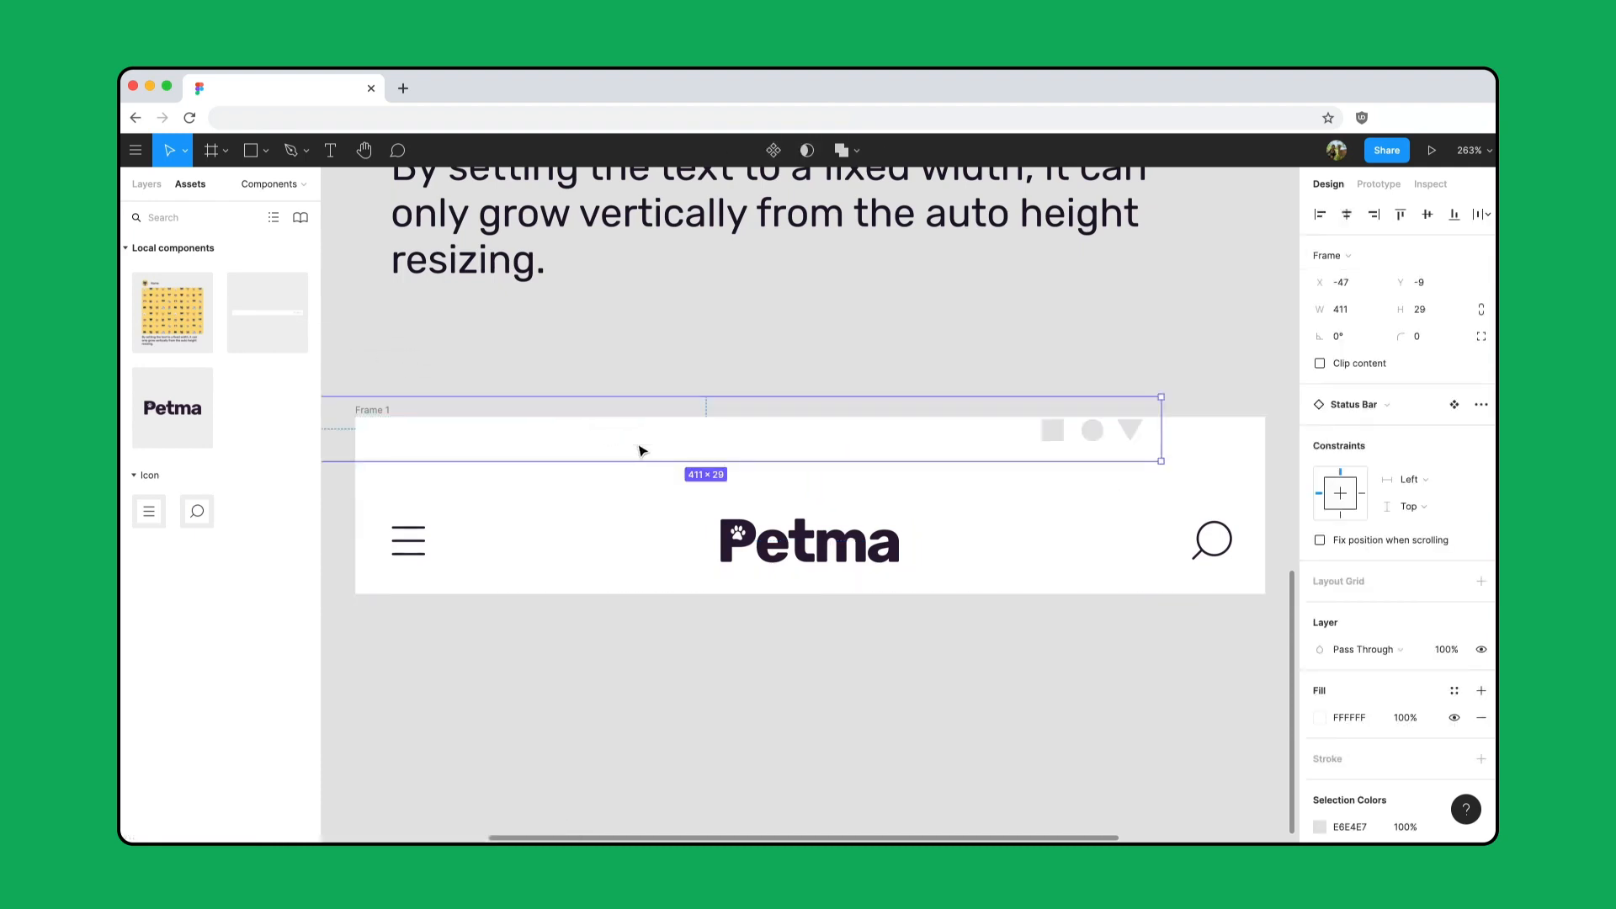
{"action": "left_click", "coordinate": [1347, 216]}
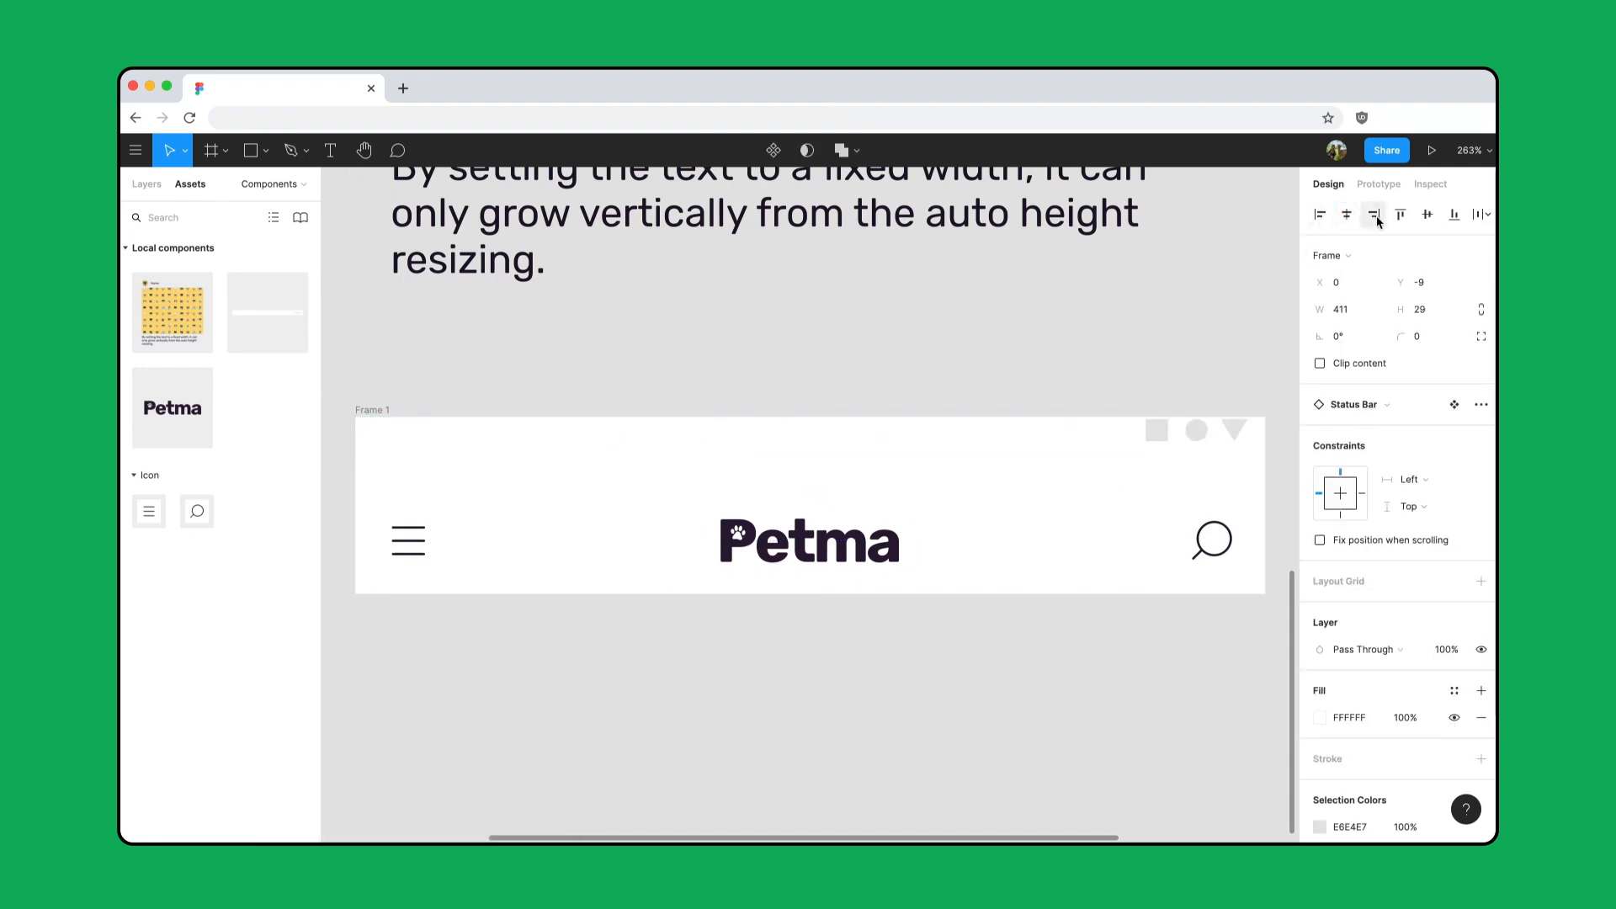
{"action": "left_click", "coordinate": [1400, 214]}
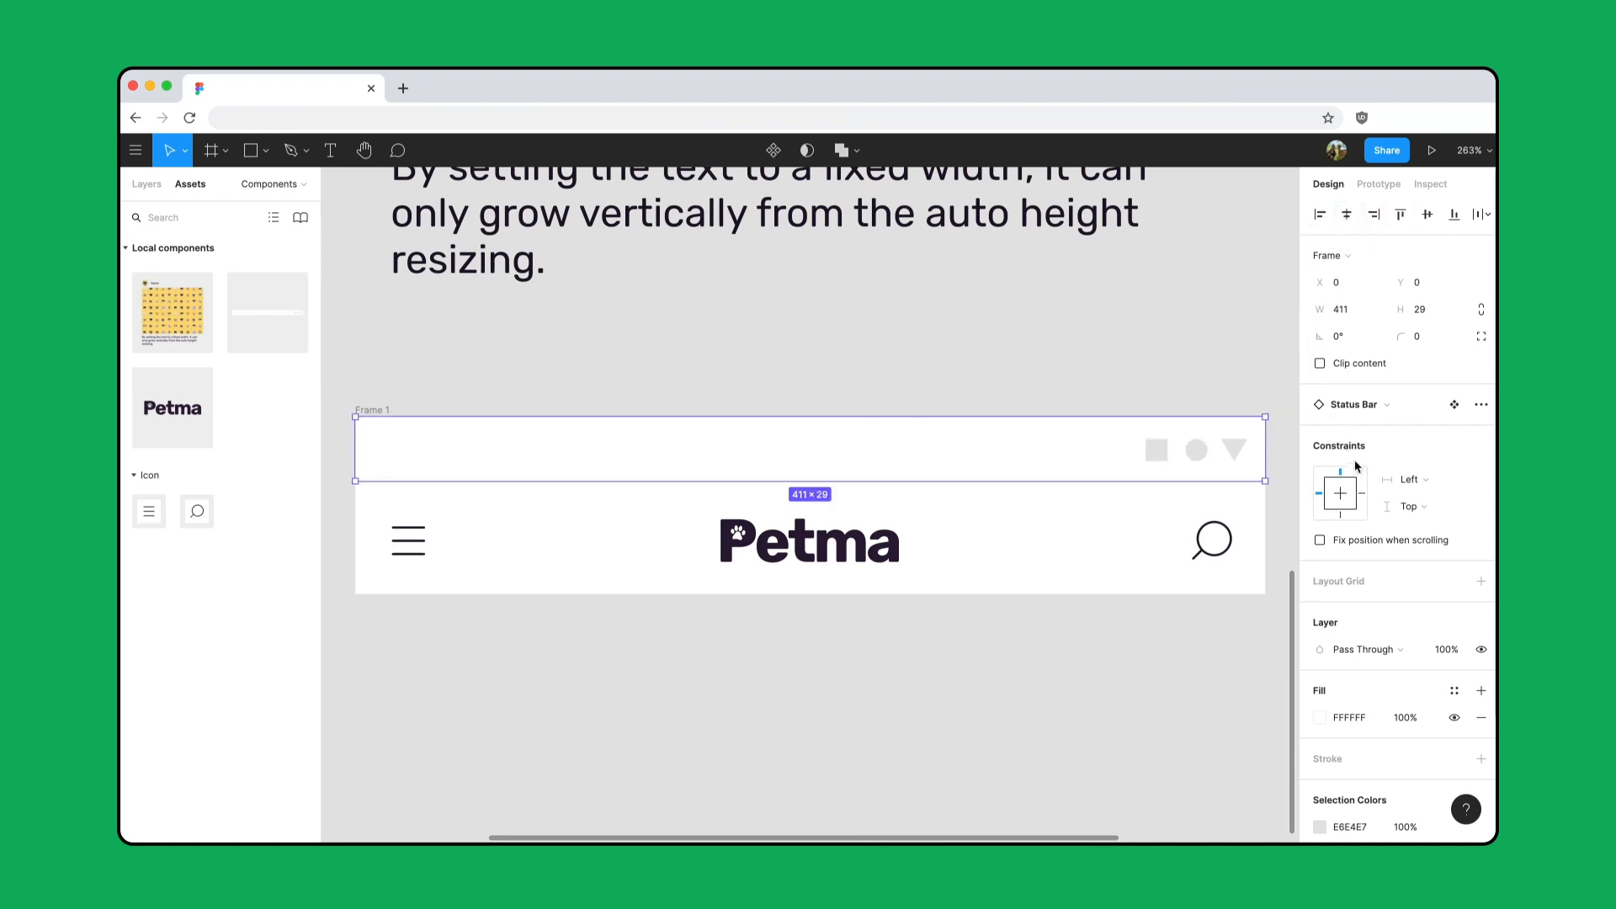
{"action": "left_click", "coordinate": [1426, 486]}
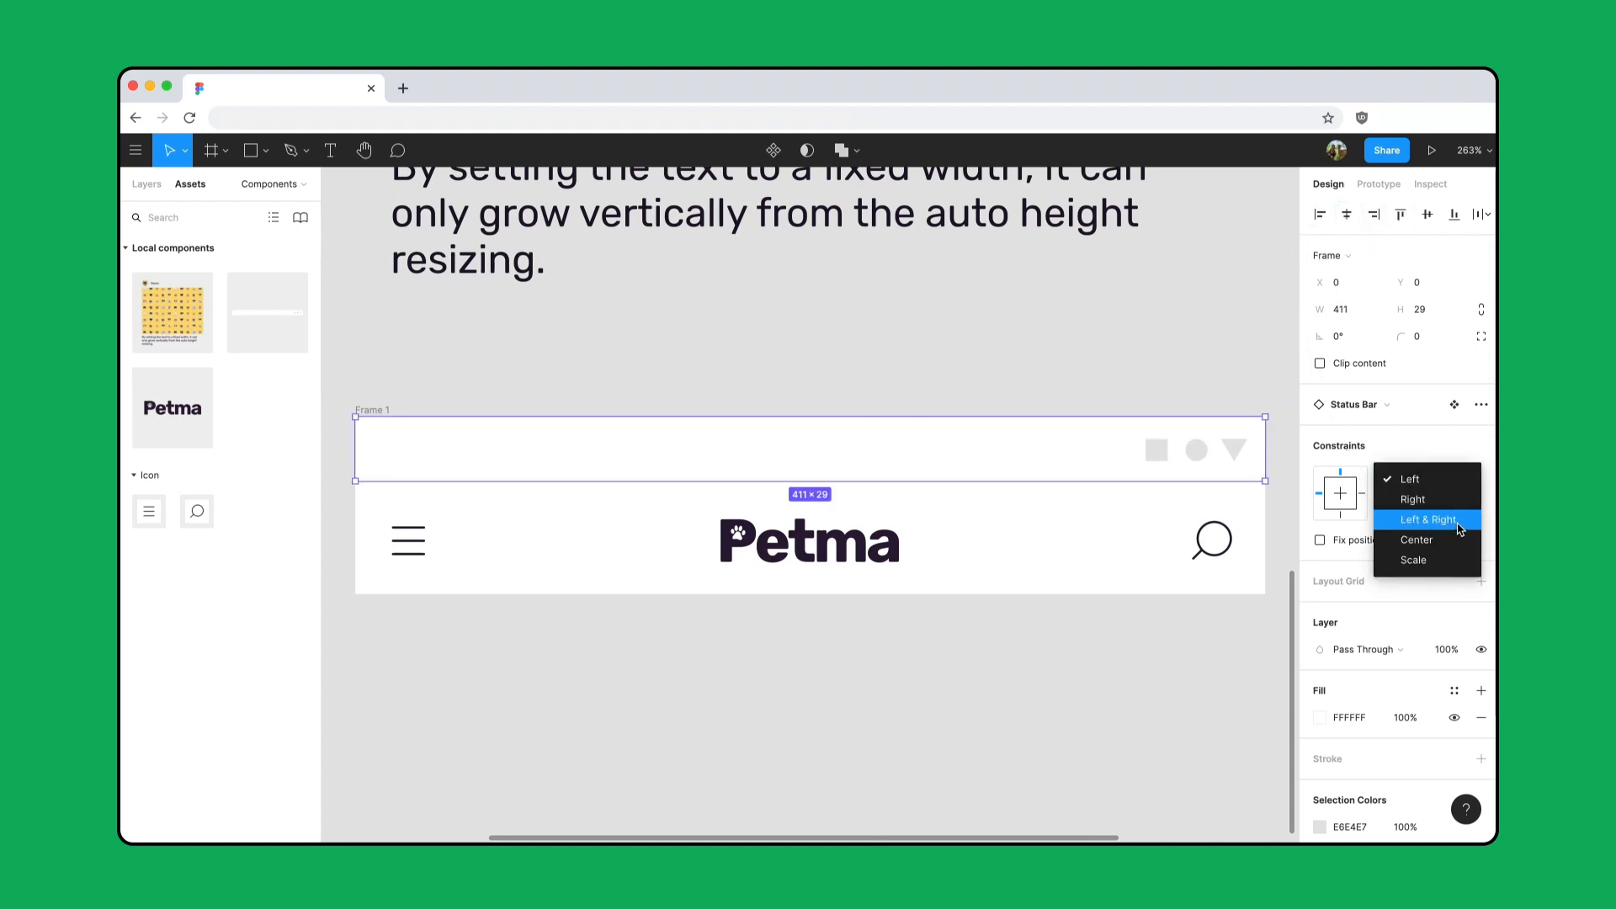
{"action": "left_click", "coordinate": [1415, 516]}
{"action": "left_click", "coordinate": [951, 389]}
Step: Rename the 411 × 80 frame "Nav Bar" and turn it into a component
{"action": "left_click", "coordinate": [387, 418]}
{"action": "key", "text": "super+r"}
{"action": "type", "text": "Na"}
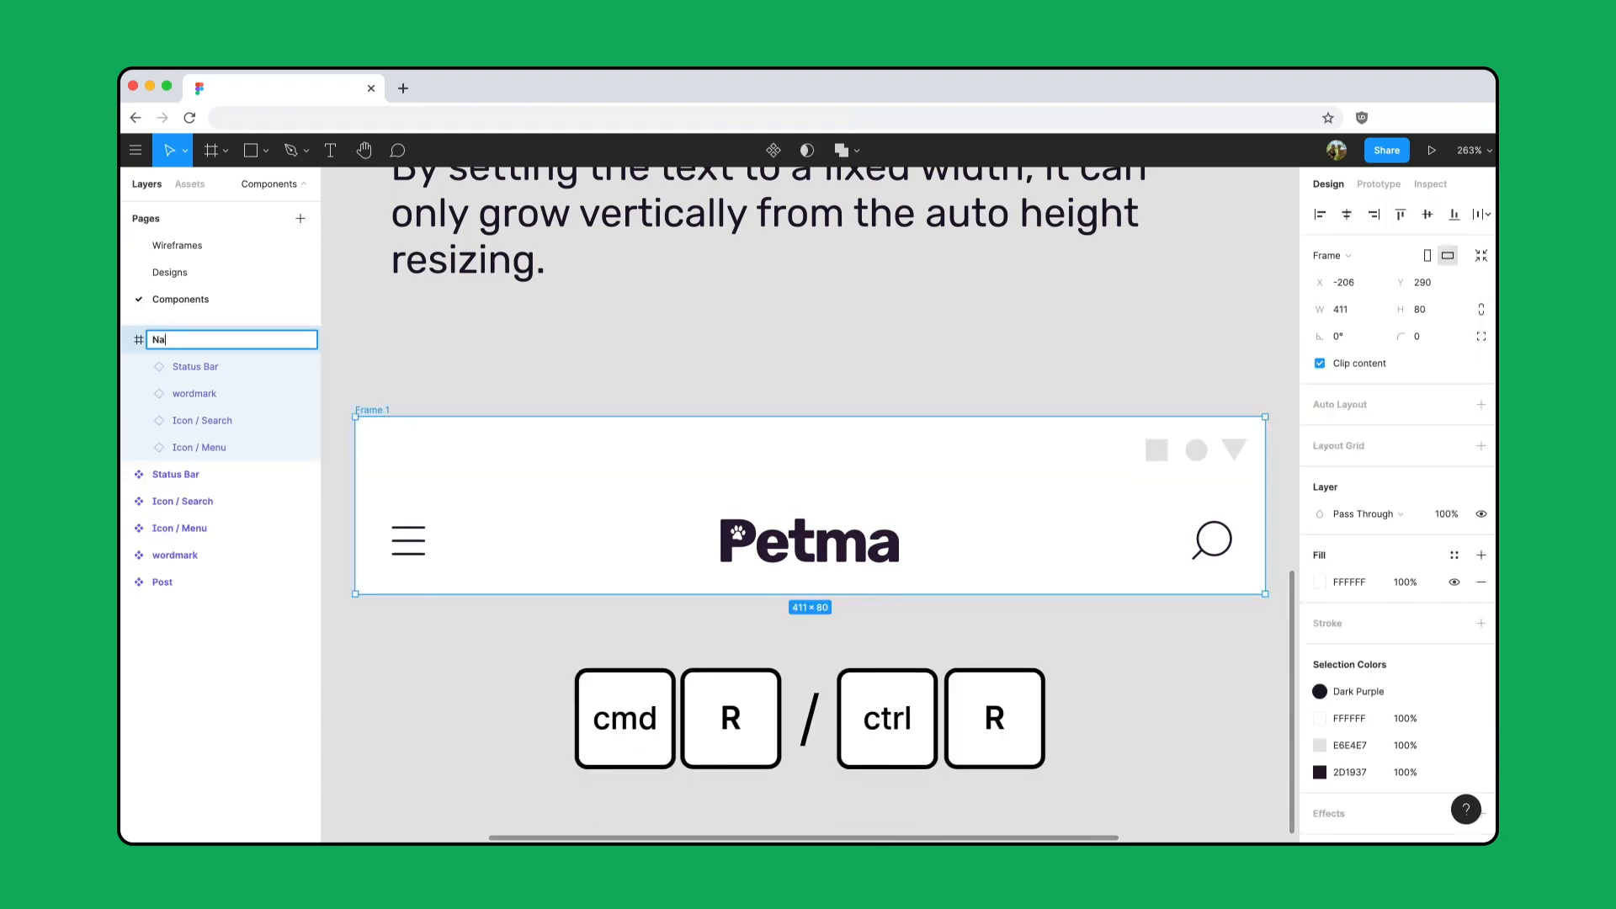
{"action": "type", "text": "v Bar"}
{"action": "key", "text": "Return"}
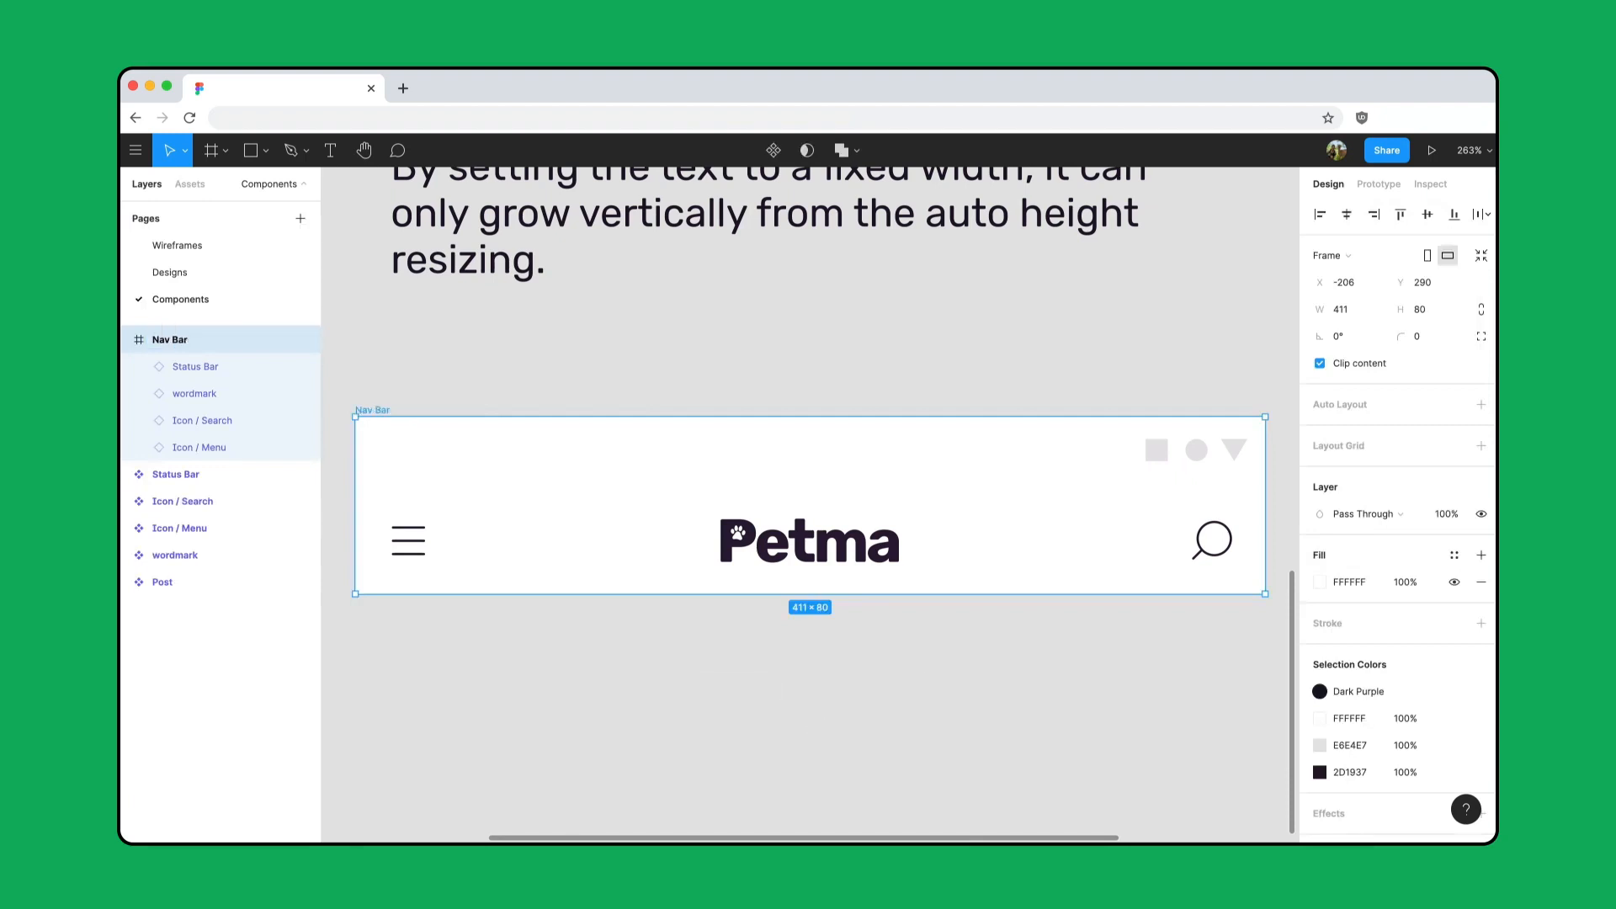
{"action": "key", "text": "super+alt+k"}
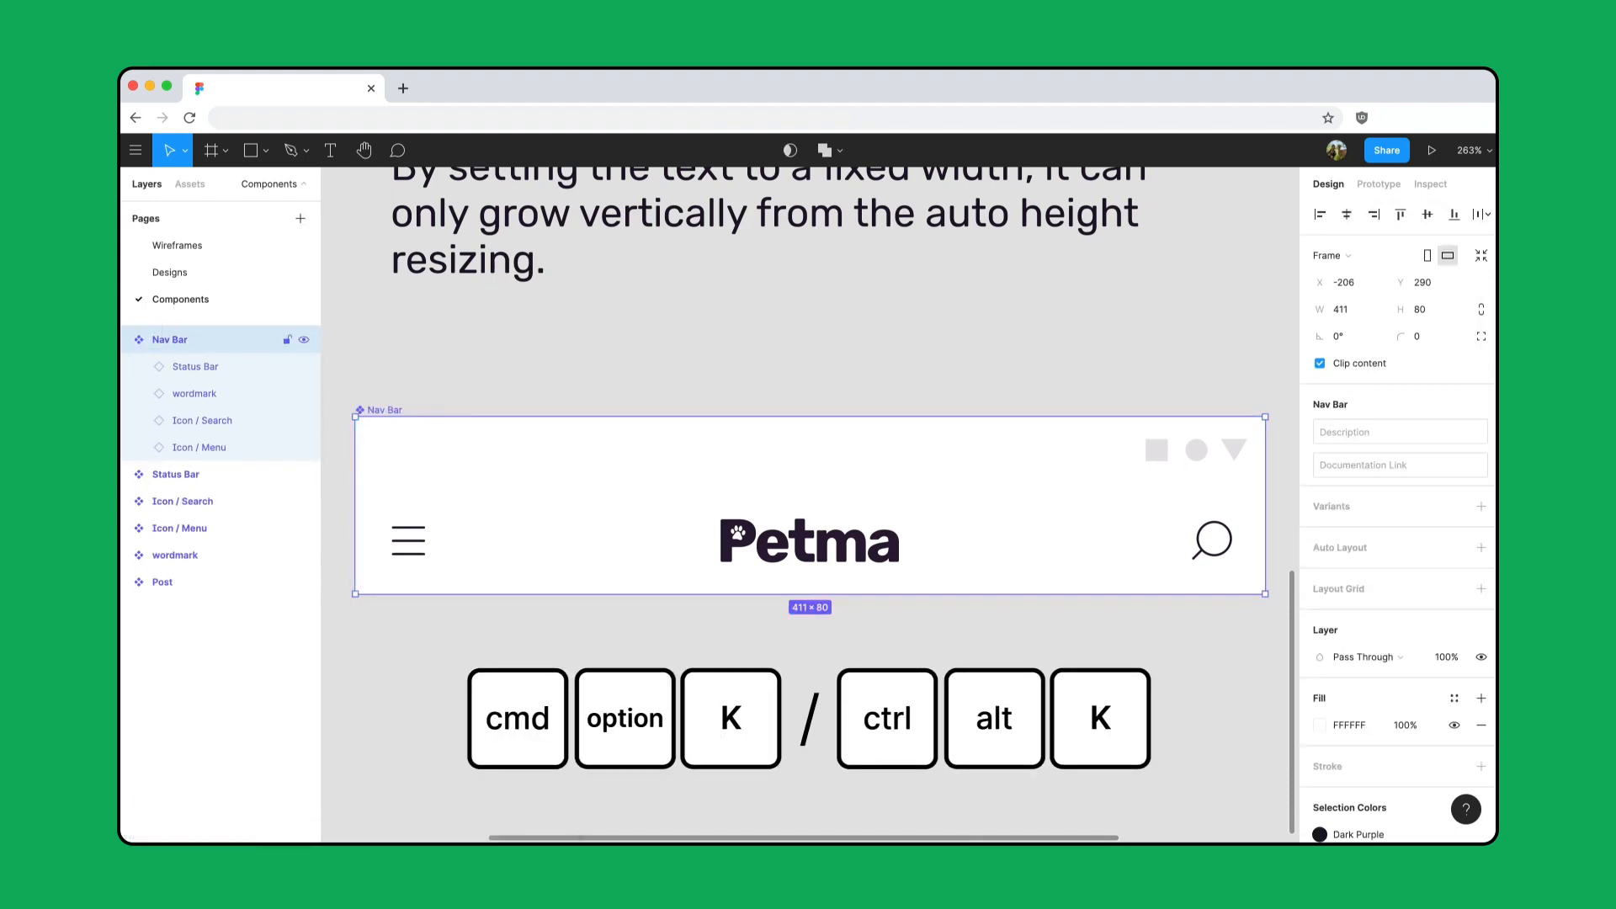
Step: On the Designs page, place a Nav Bar instance at X 0, Y 0 in the phone frame and move the Feed up to Y 80
{"action": "left_click", "coordinate": [250, 276]}
{"action": "left_click", "coordinate": [200, 188]}
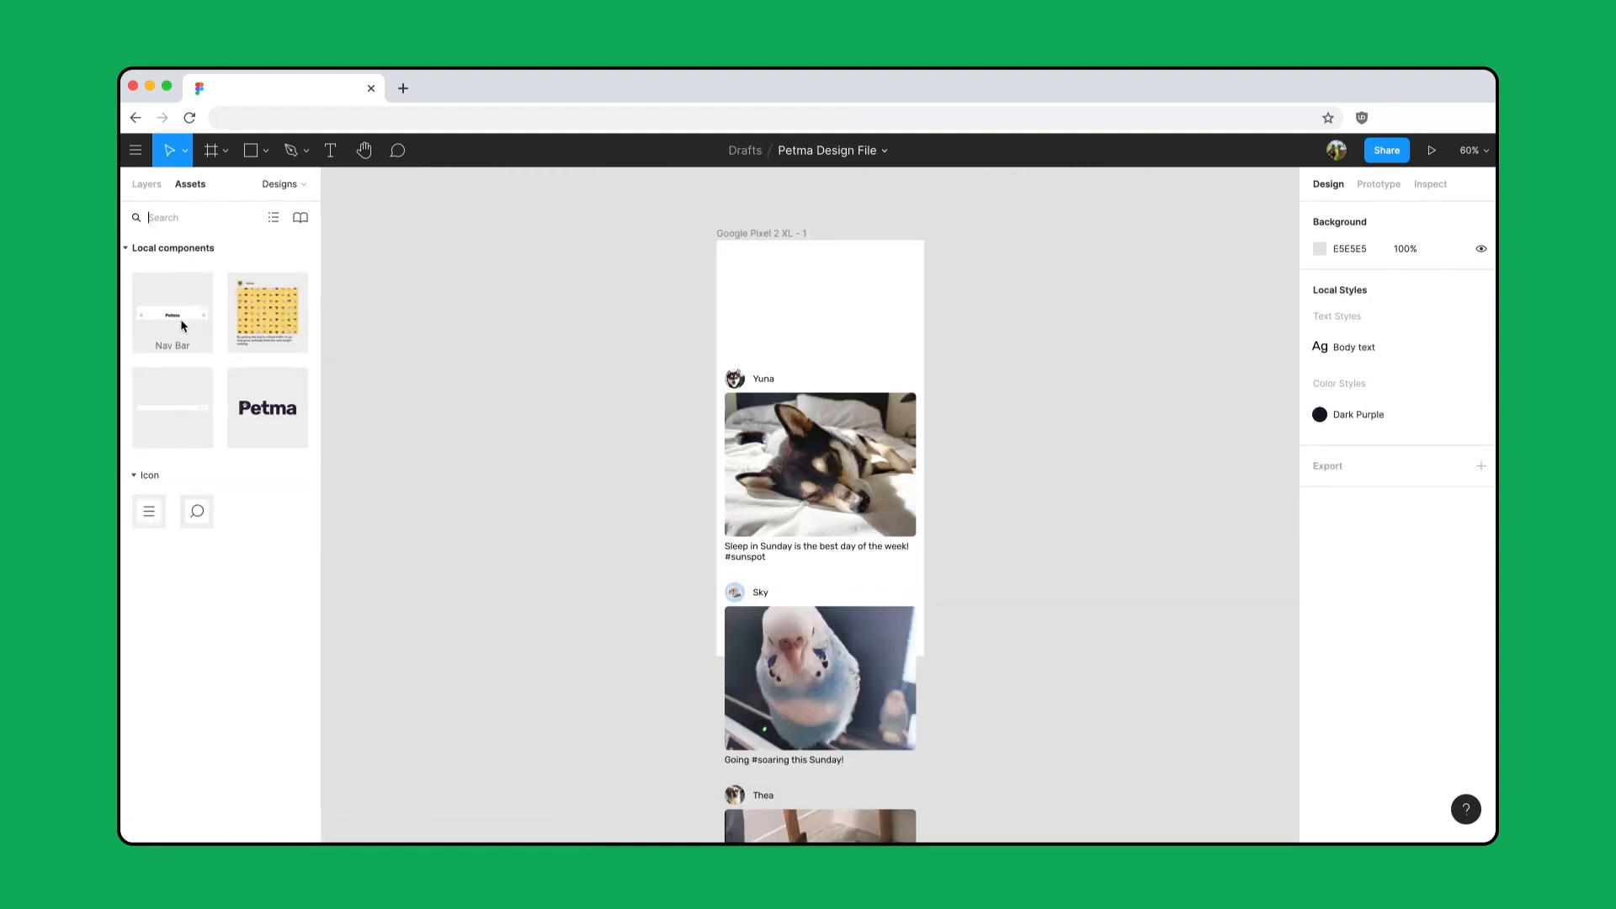
{"action": "left_click_drag", "start_coordinate": [181, 326], "coordinate": [843, 283]}
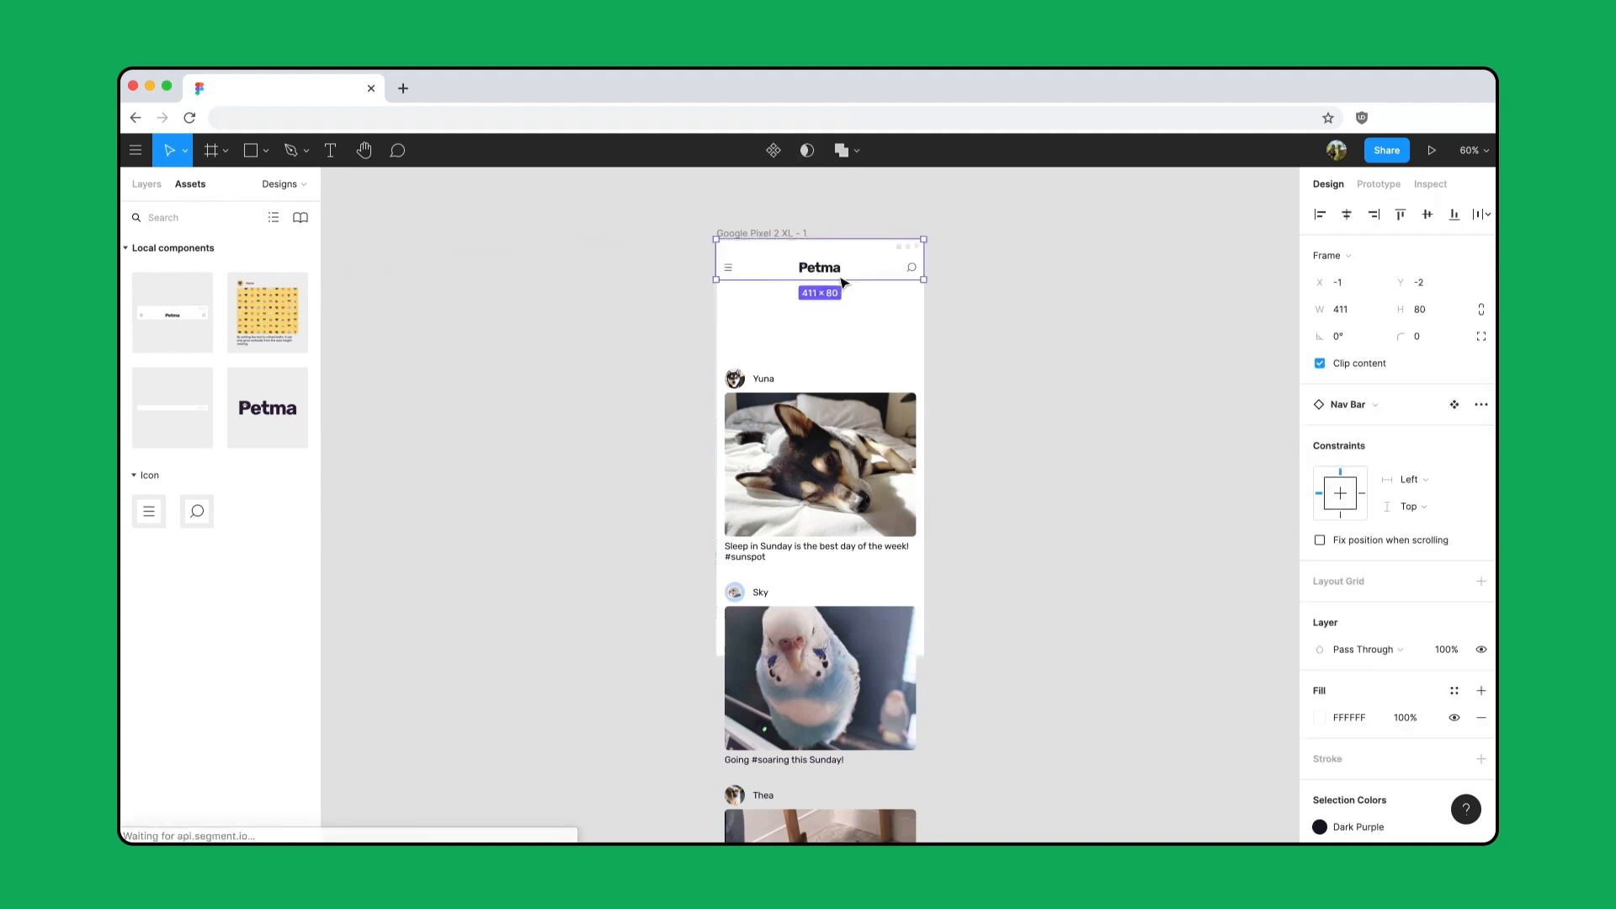
{"action": "left_click", "coordinate": [1401, 215]}
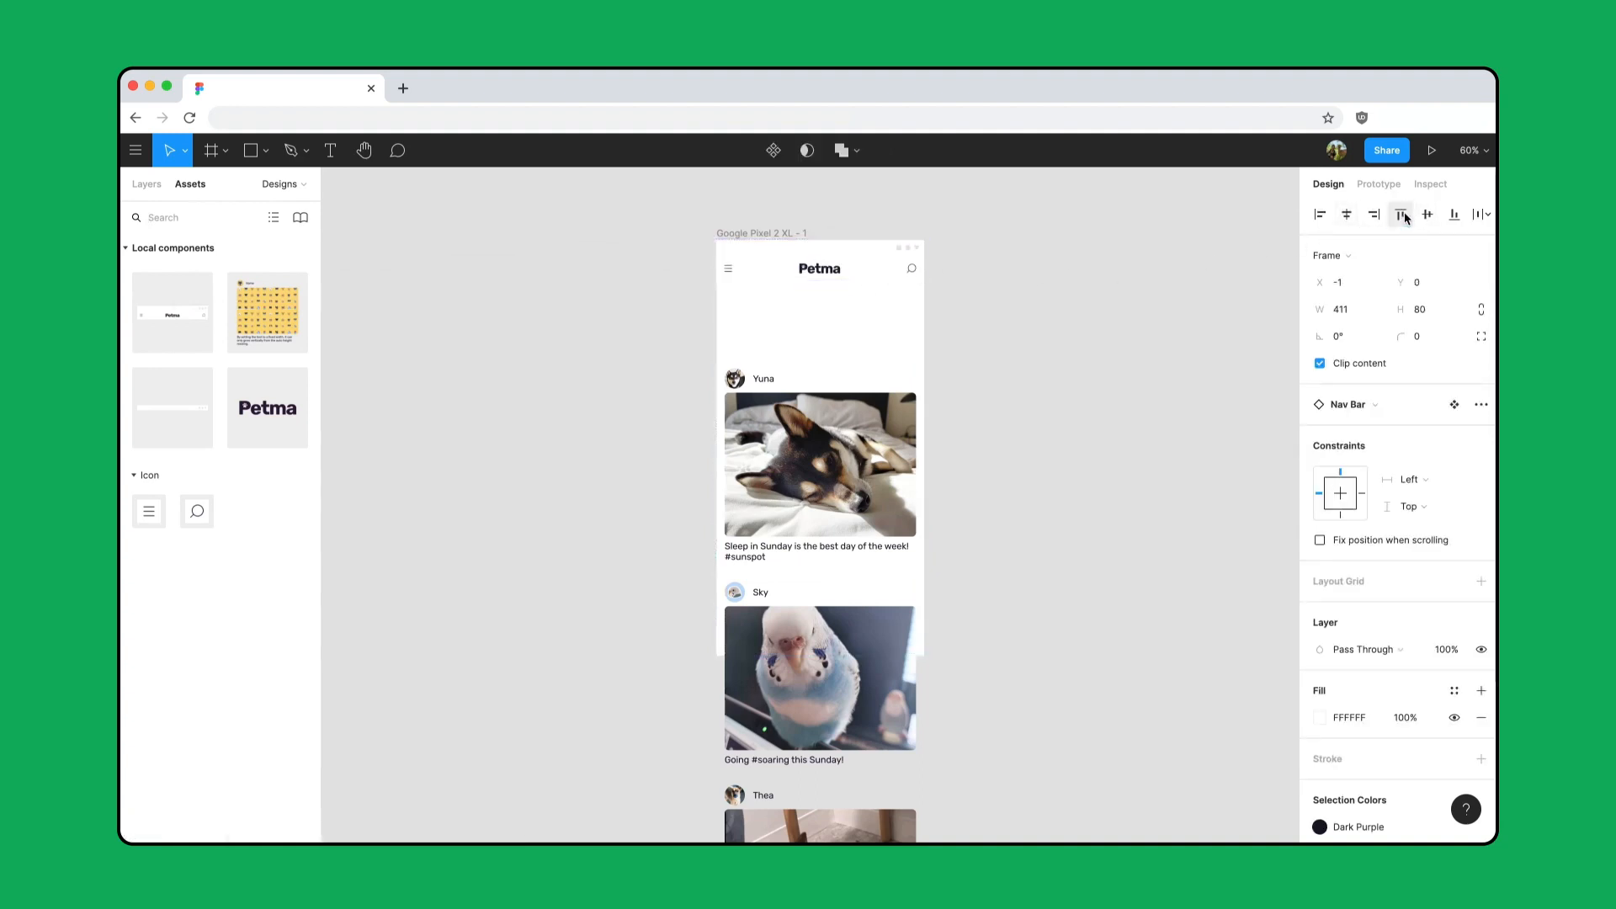
{"action": "left_click", "coordinate": [1347, 214]}
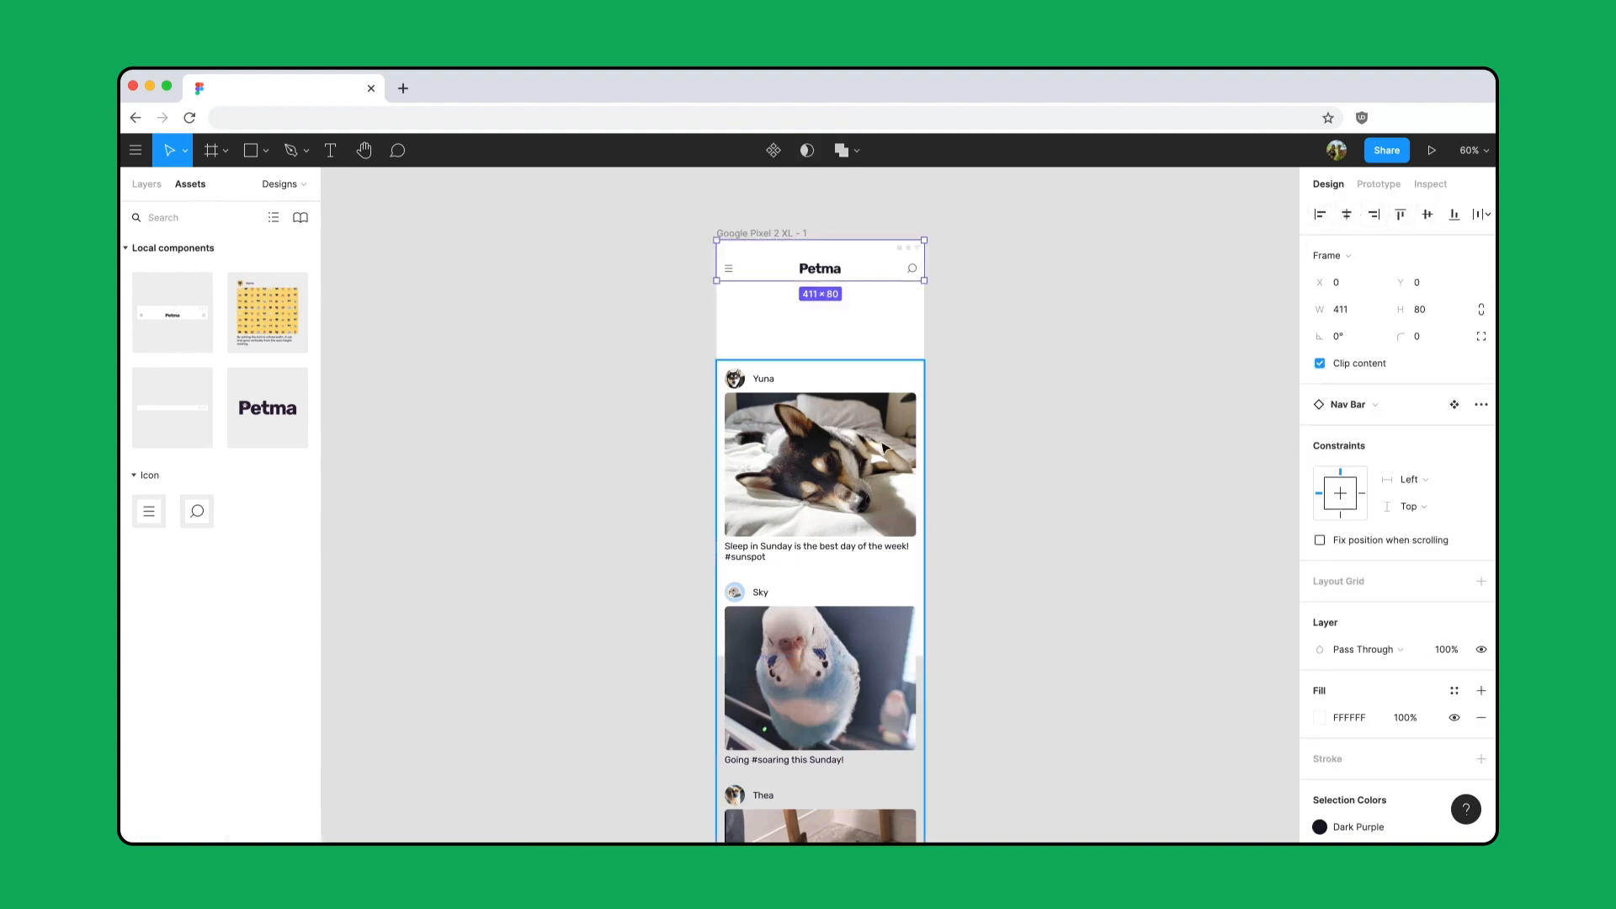
{"action": "left_click_drag", "start_coordinate": [882, 449], "coordinate": [862, 379]}
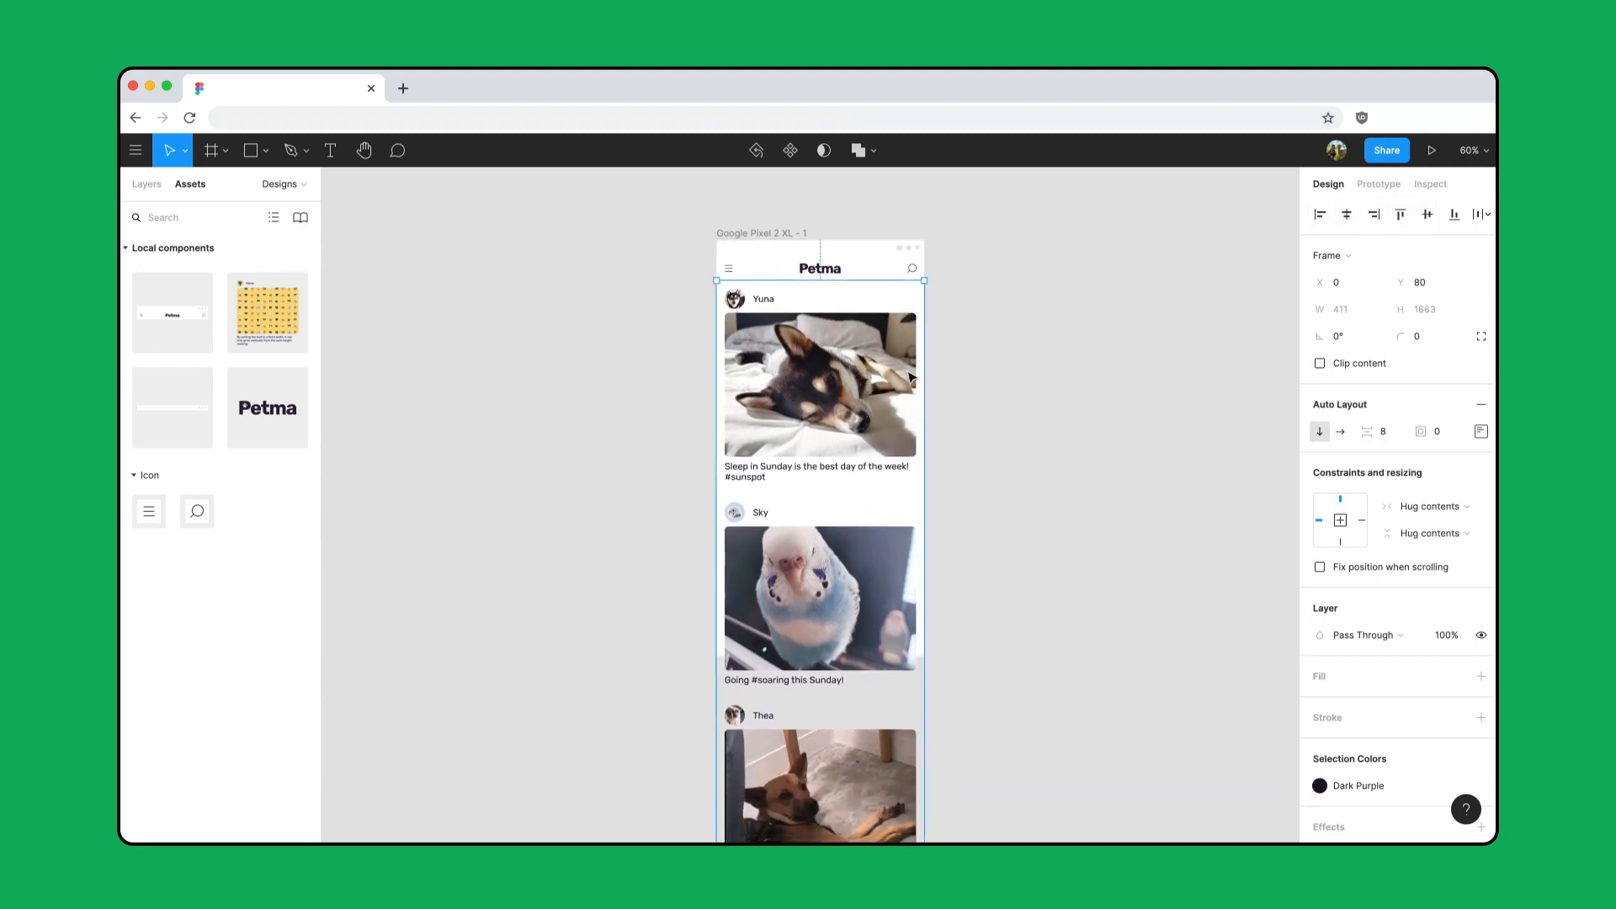
{"action": "left_click", "coordinate": [974, 364]}
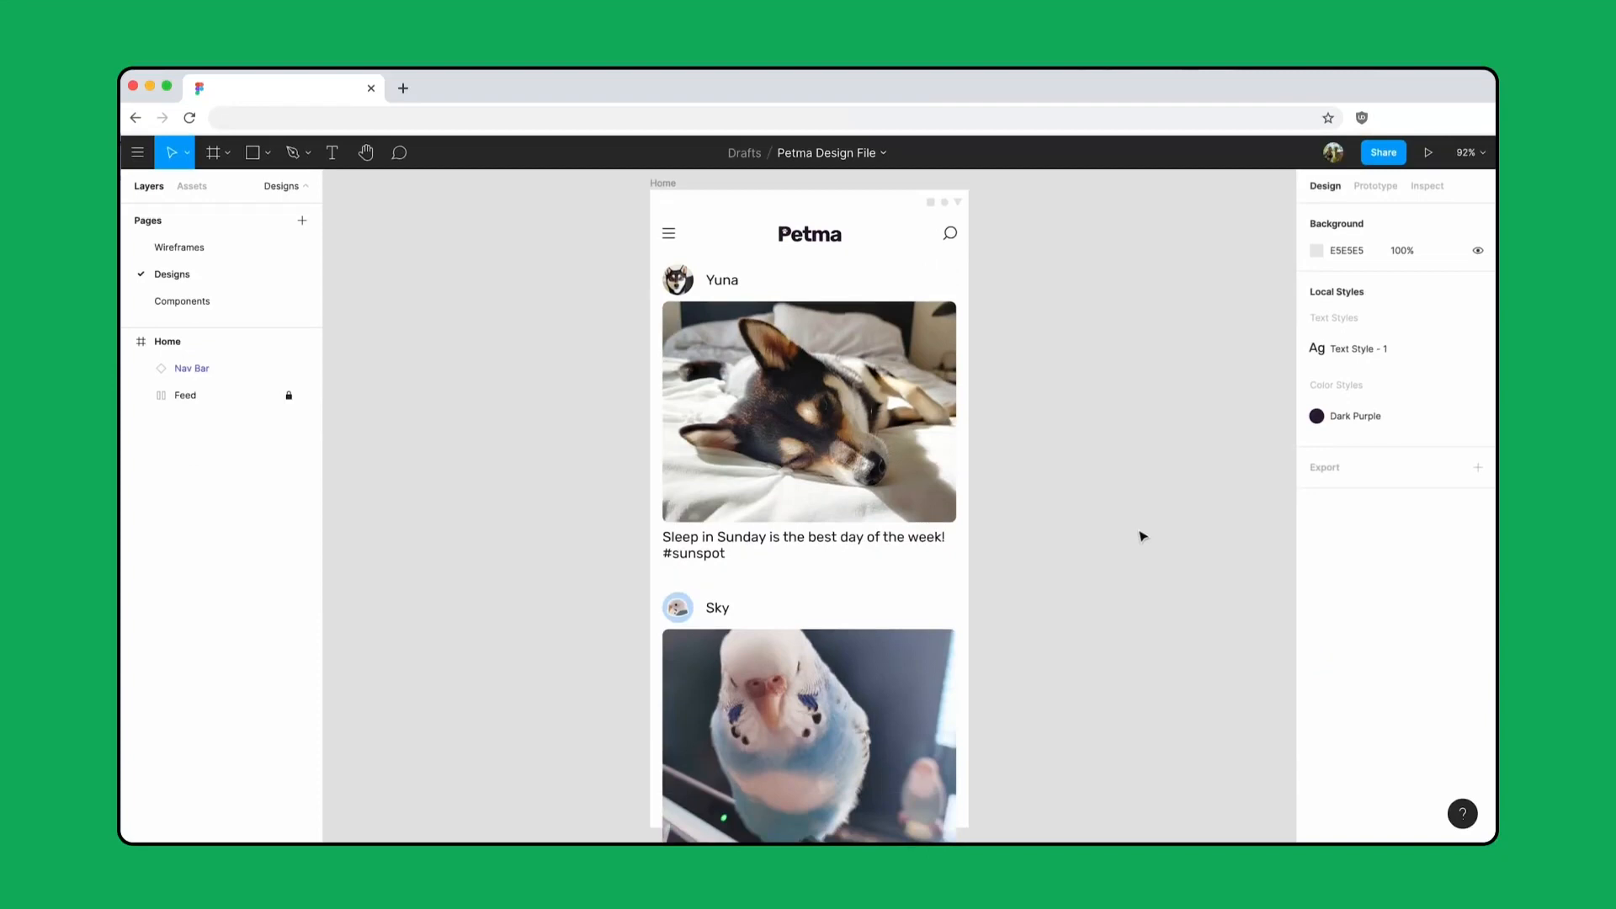
Step: Place an instance of the yellow plus button component near the Home frame's lower-right corner at X 315, Y 727
{"action": "left_click", "coordinate": [193, 186]}
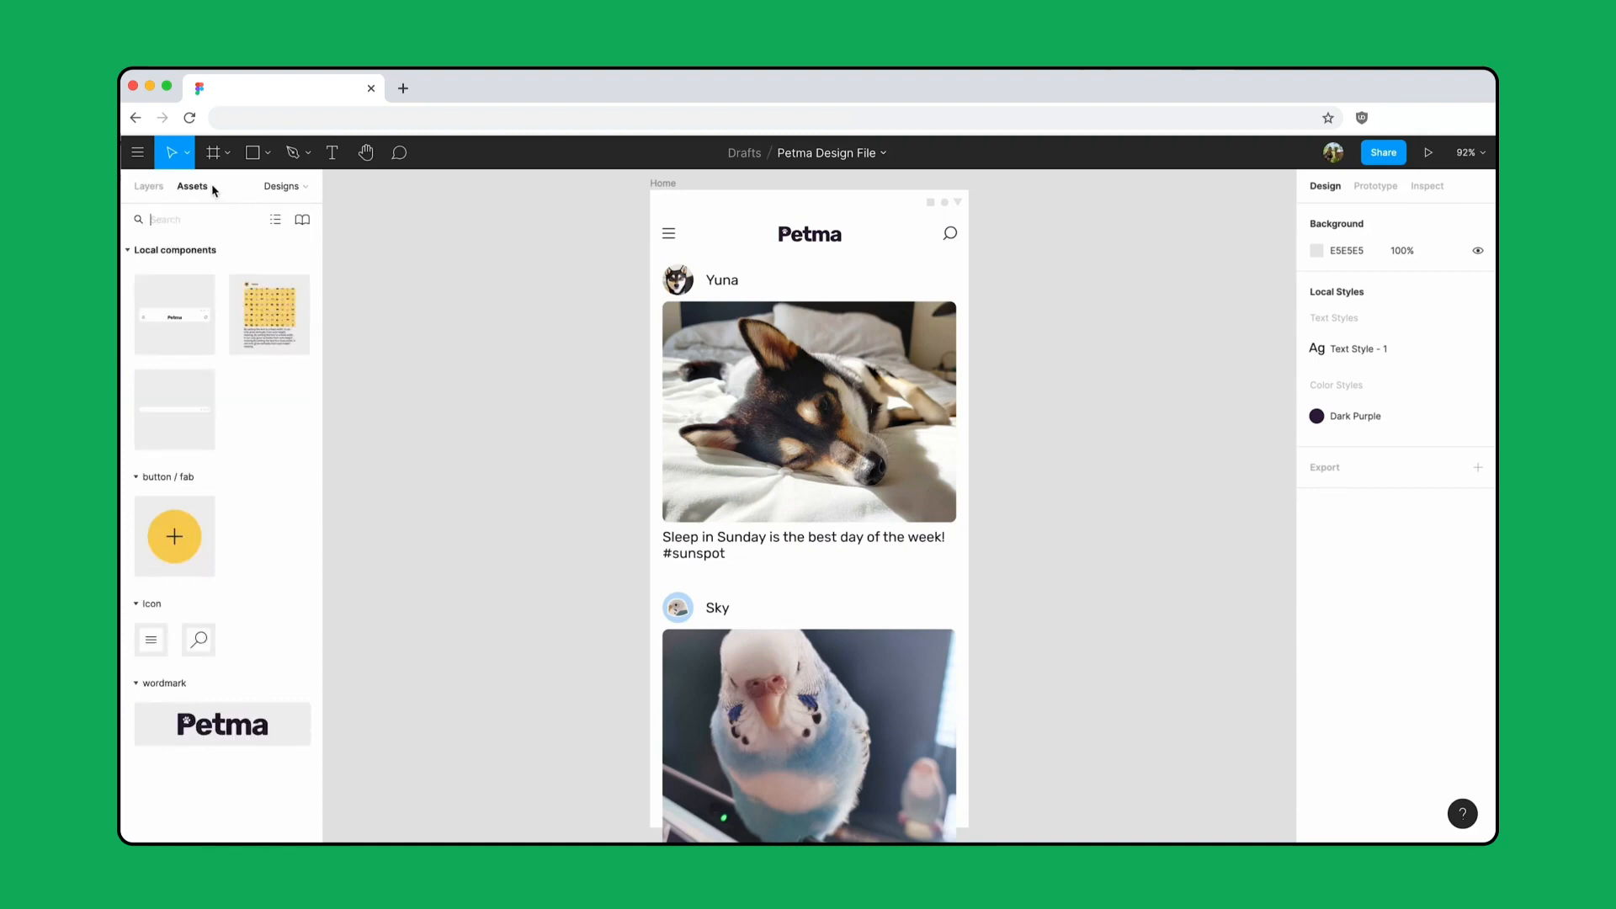
{"action": "left_click_drag", "start_coordinate": [206, 530], "coordinate": [957, 804]}
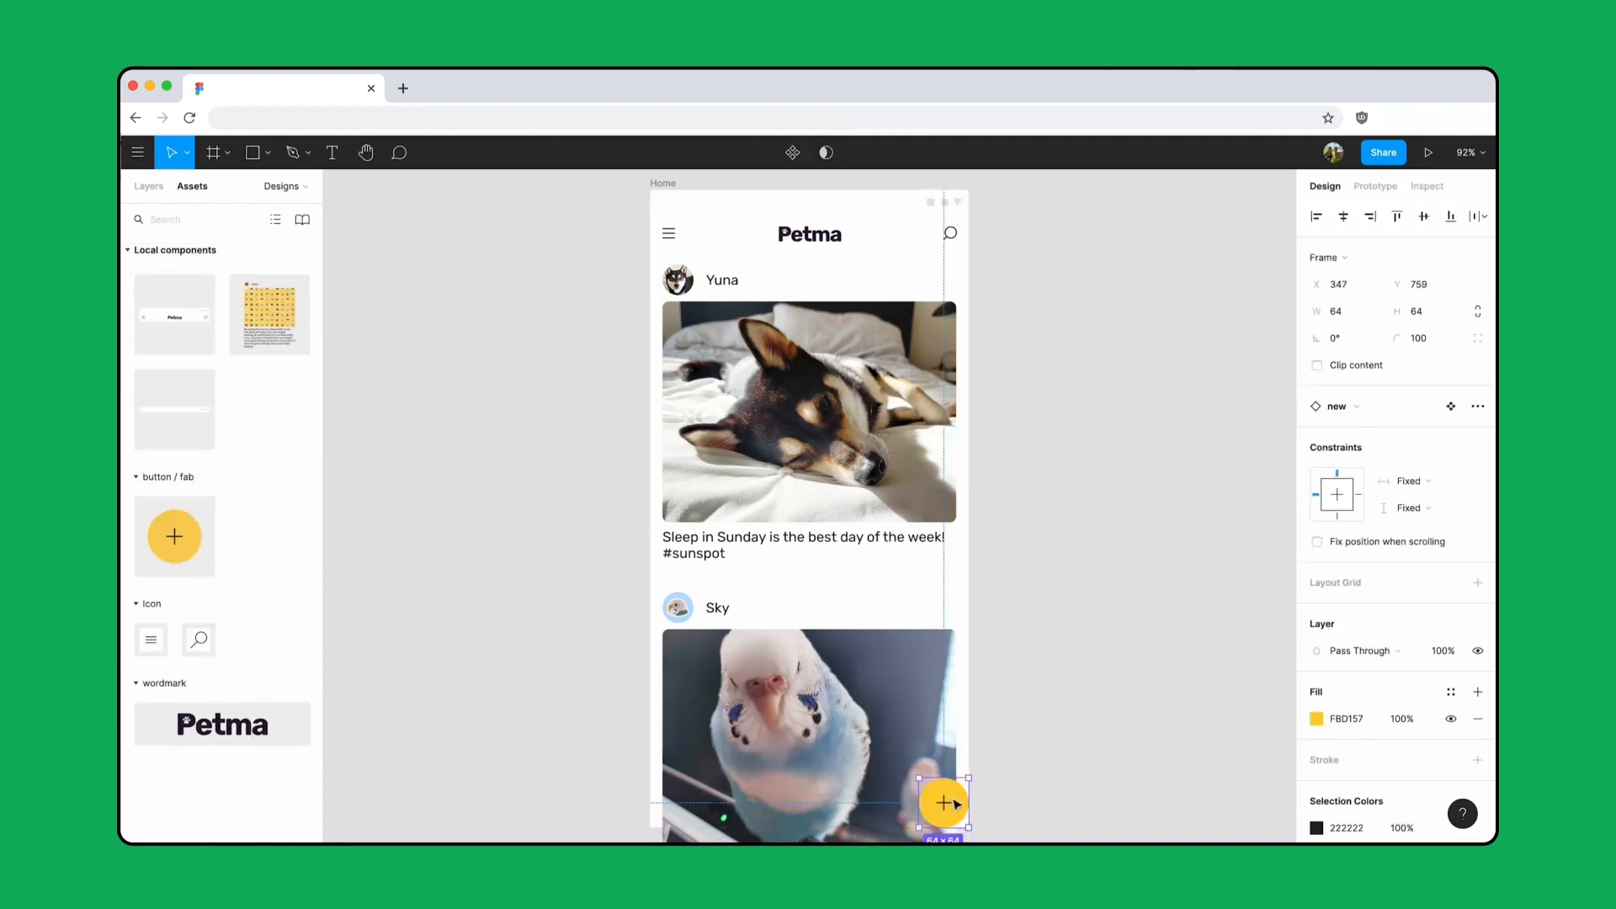
{"action": "key", "text": "shift+Up"}
{"action": "key", "text": "shift+Up"}
{"action": "key", "text": "shift+Up"}
{"action": "key", "text": "shift+Up"}
{"action": "key", "text": "shift+Left"}
{"action": "key", "text": "shift+Left"}
{"action": "key", "text": "shift+Left"}
{"action": "key", "text": "shift+Left"}
{"action": "key", "text": "alt"}
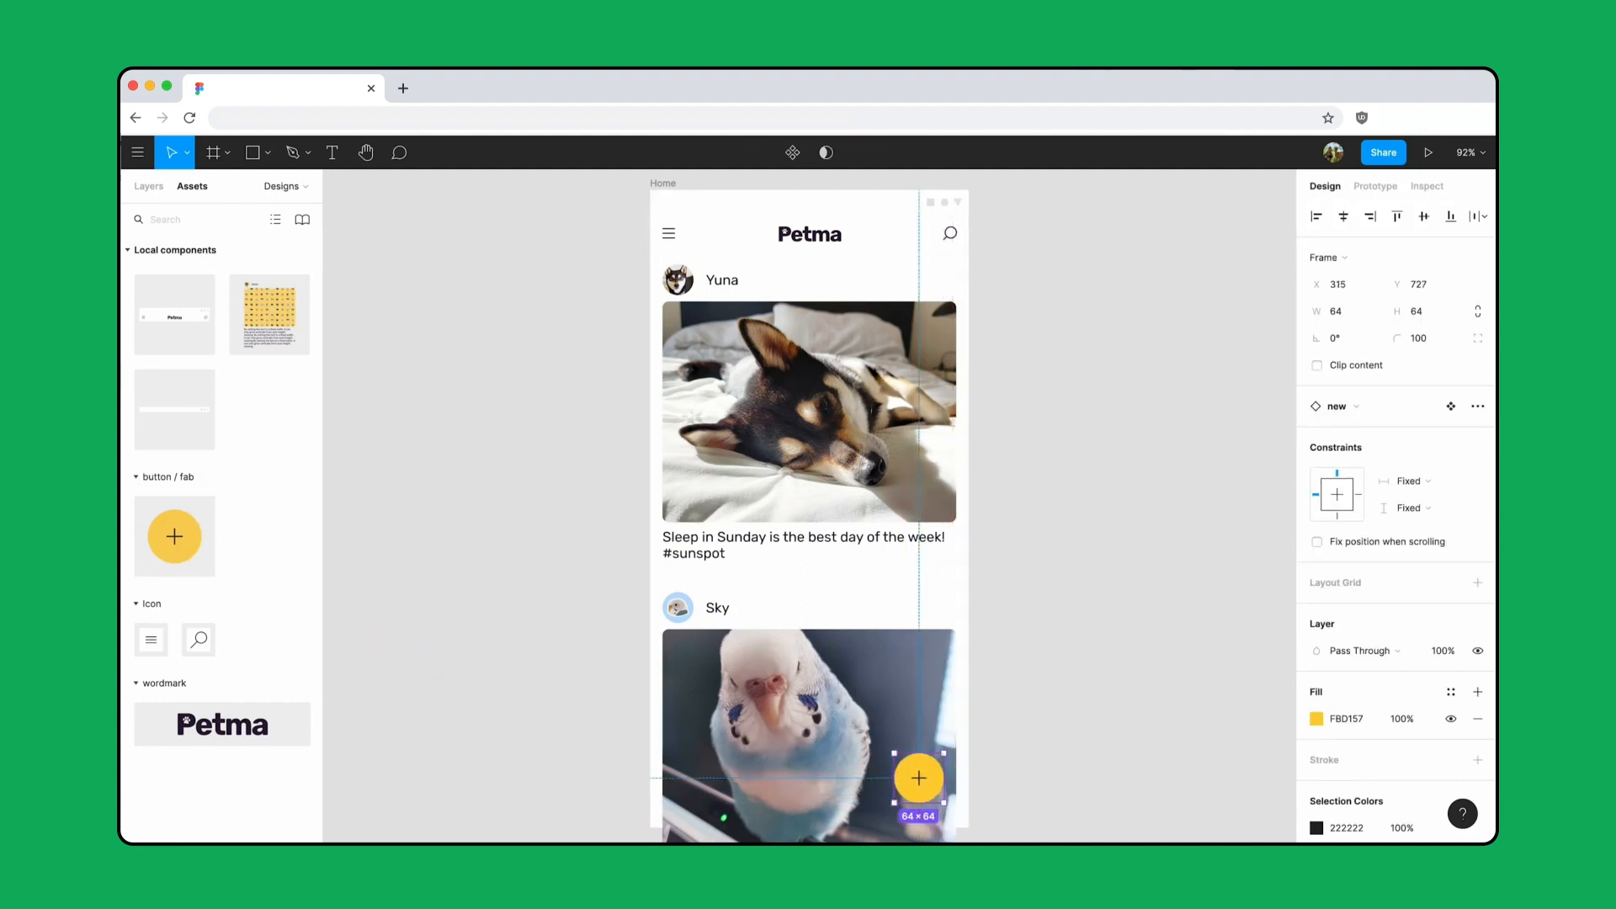
Step: Constrain the Home frame's plus button to the right and bottom, and give its main component a drop shadow with blur 12
{"action": "left_click", "coordinate": [1338, 518]}
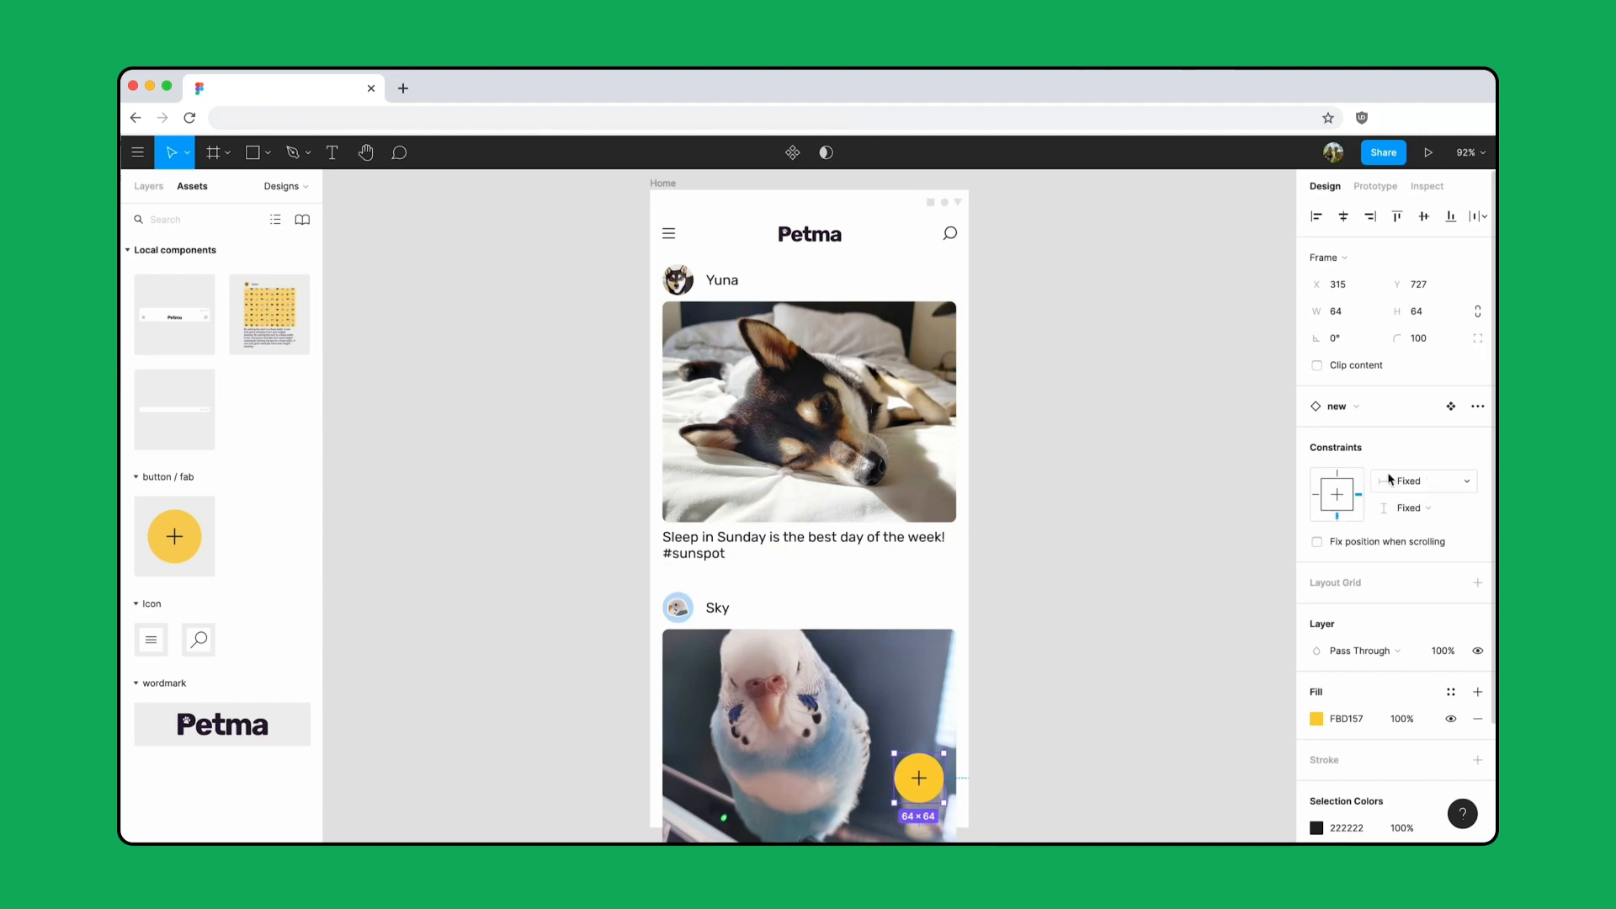
{"action": "left_click", "coordinate": [1451, 408]}
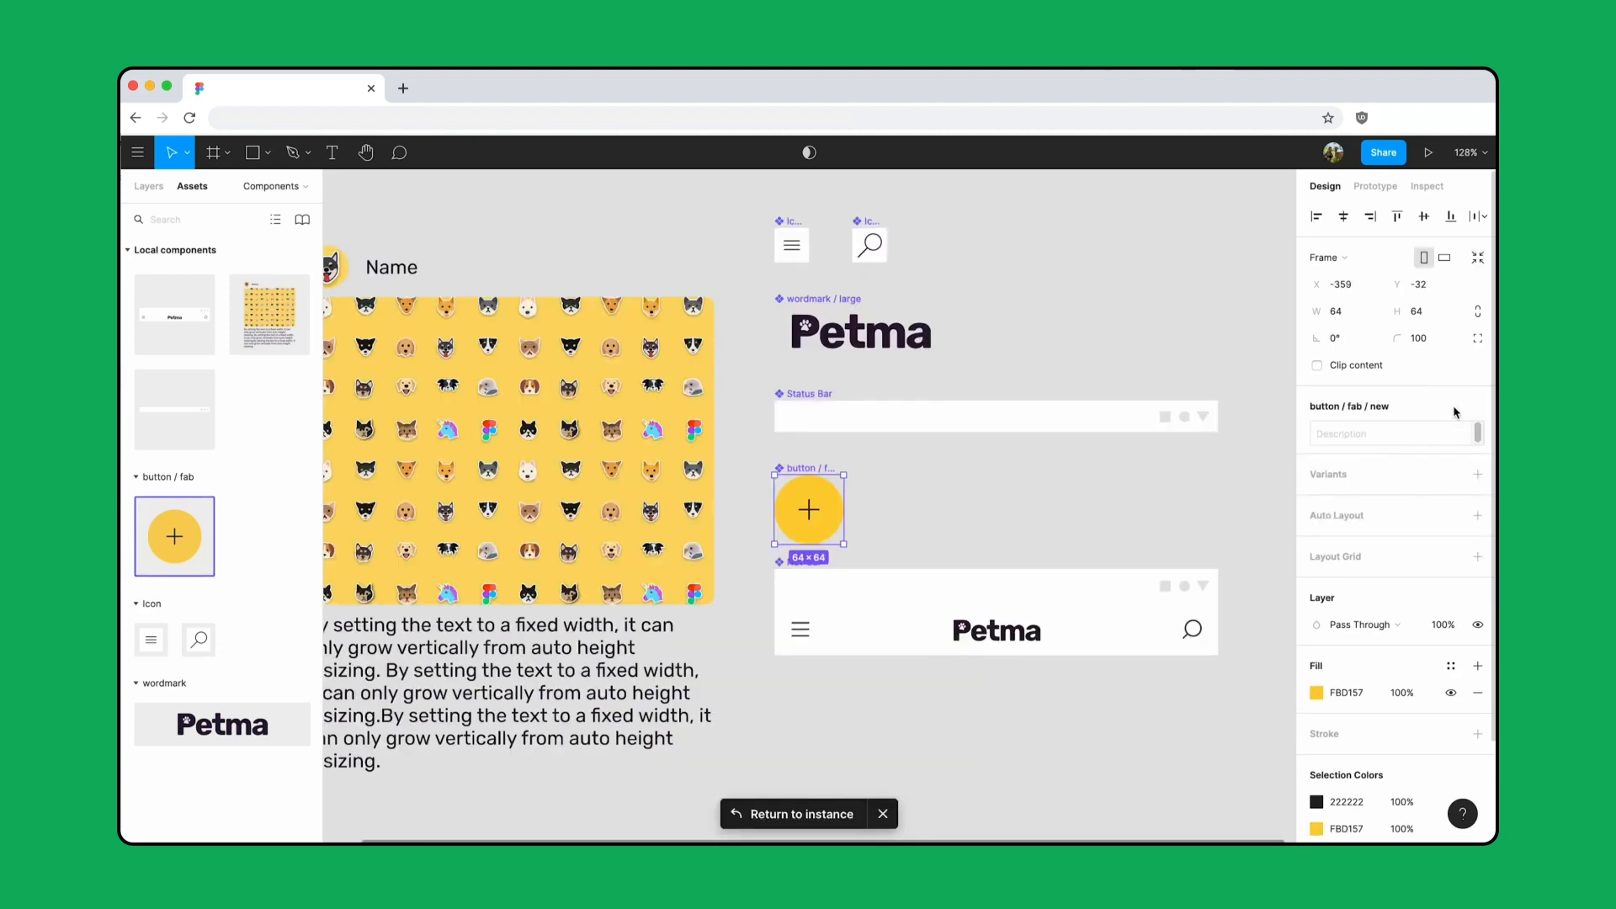
{"action": "scroll", "coordinate": [1460, 417], "scroll_direction": "down", "scroll_amount": 3}
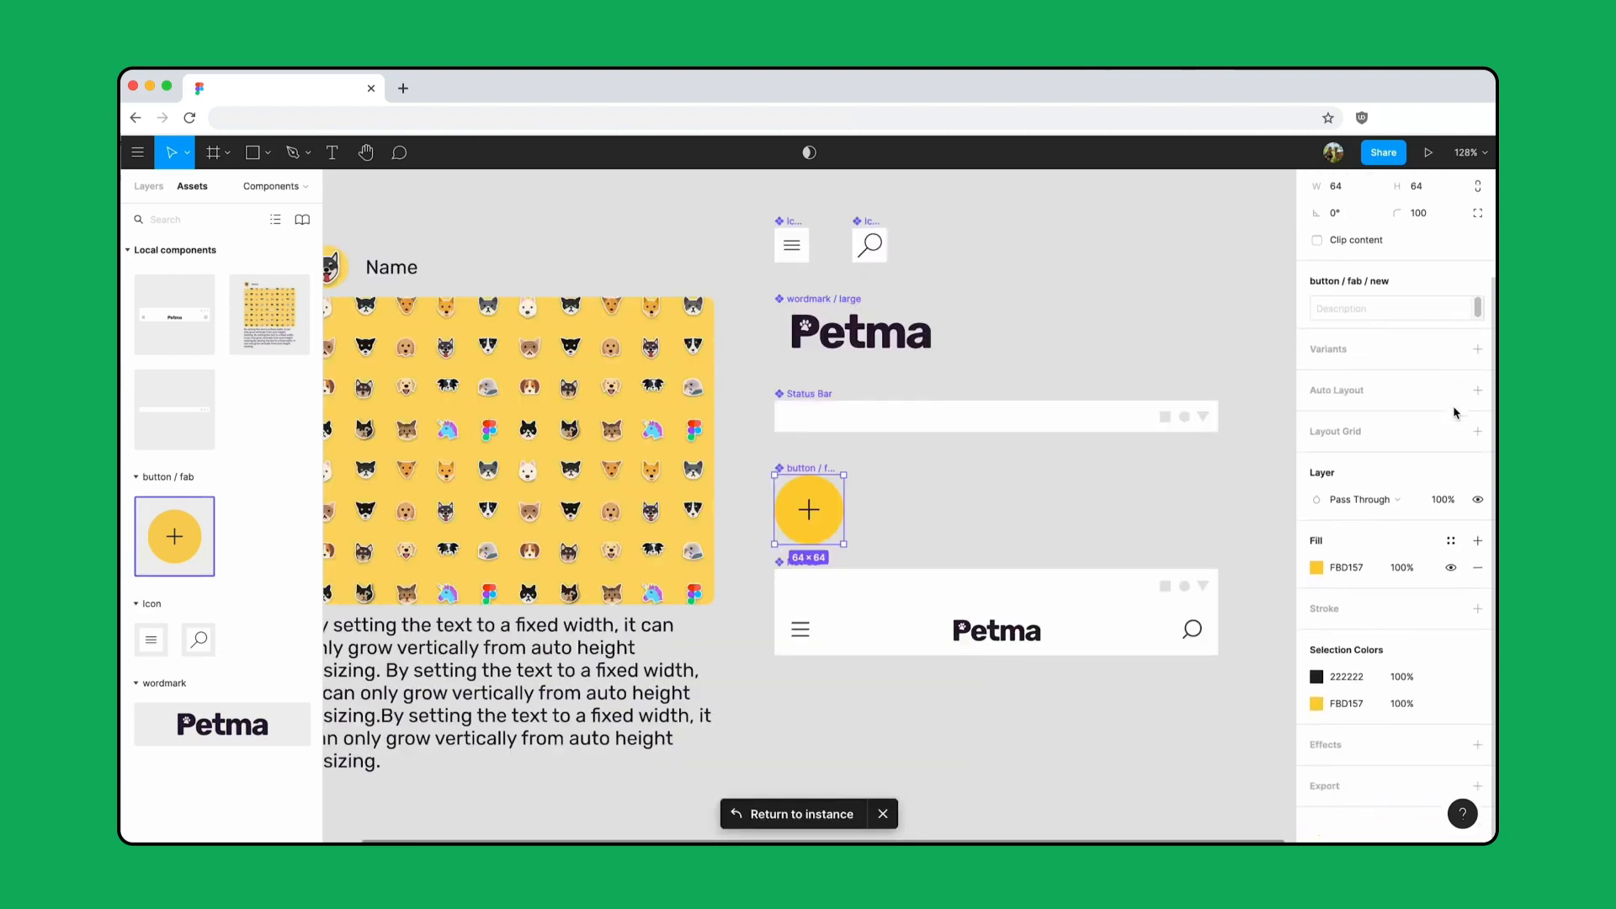
{"action": "left_click", "coordinate": [1478, 746]}
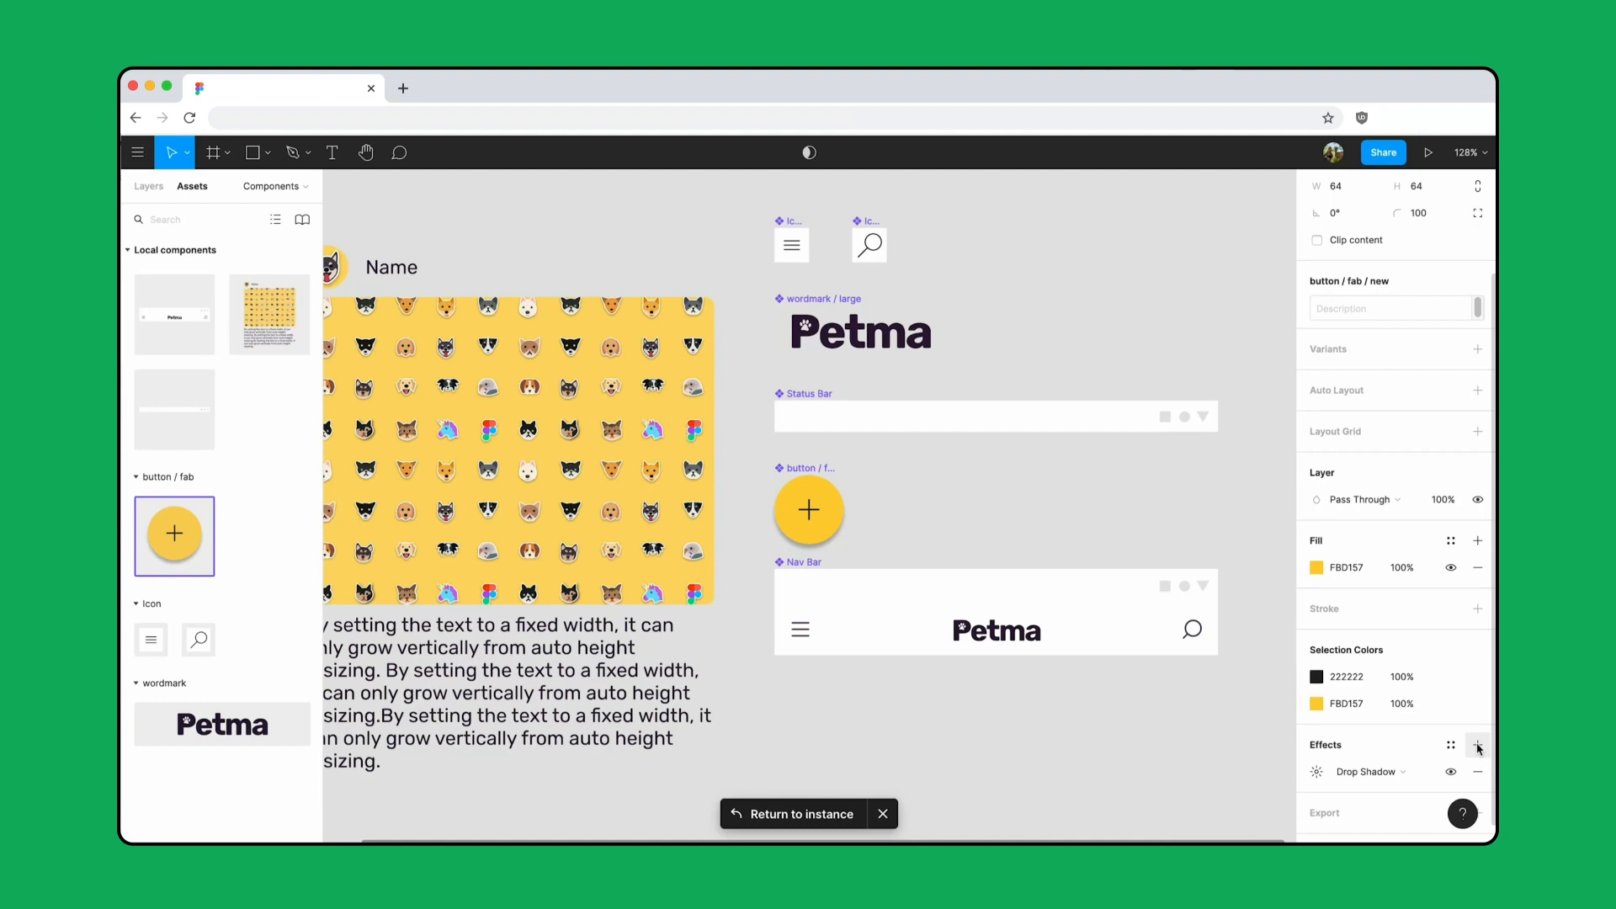
{"action": "left_click", "coordinate": [1316, 772]}
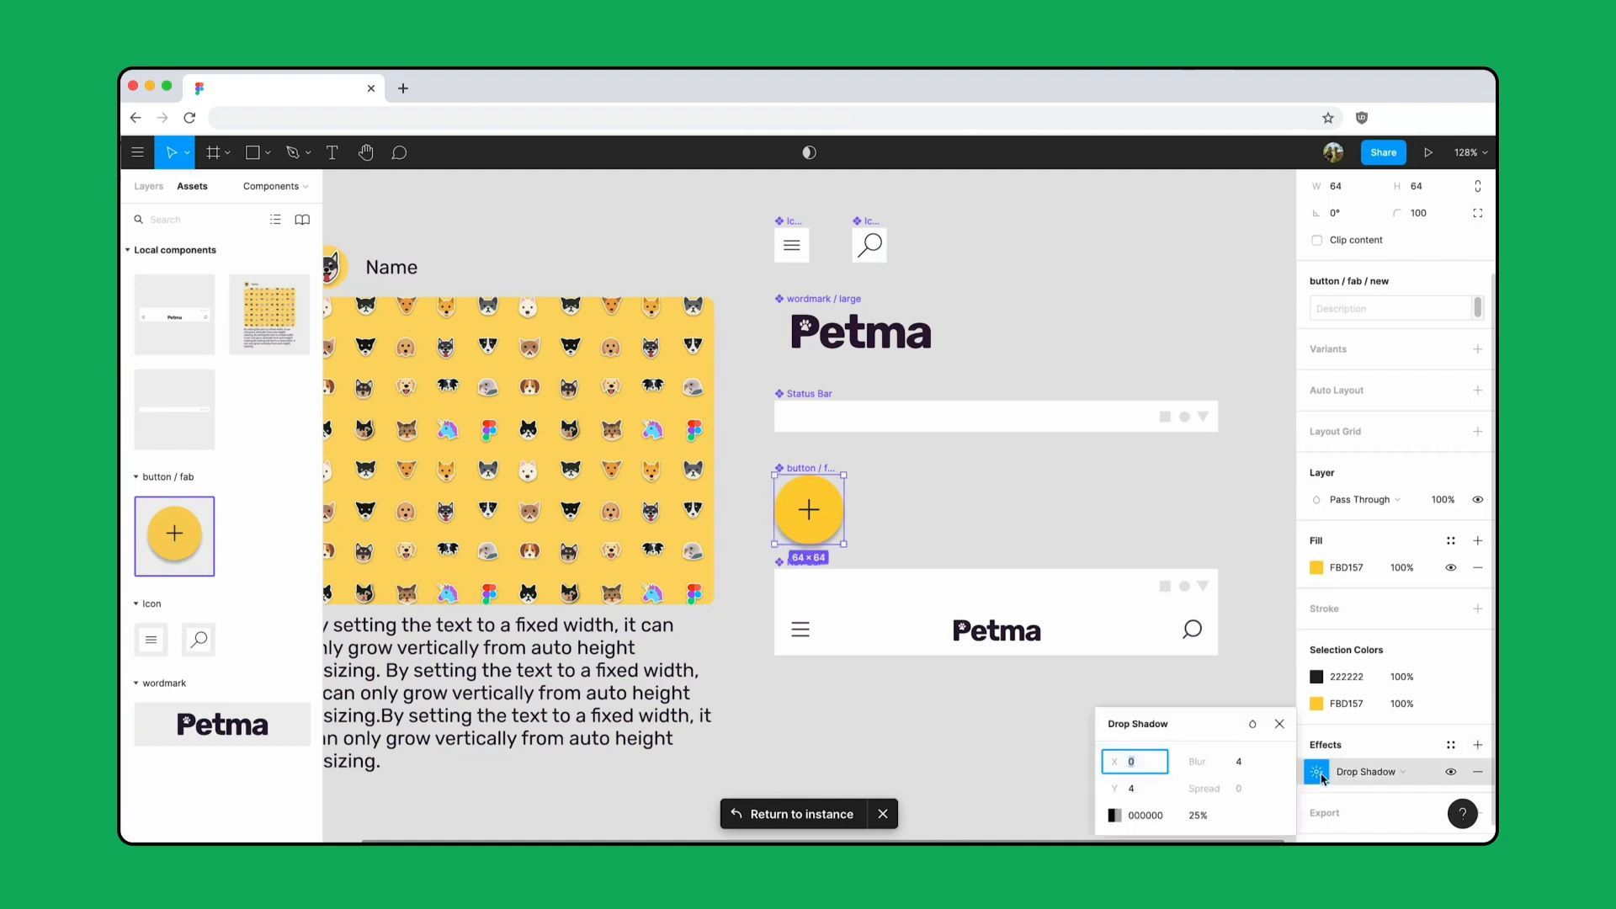
{"action": "left_click", "coordinate": [1251, 765]}
{"action": "type", "text": "12"}
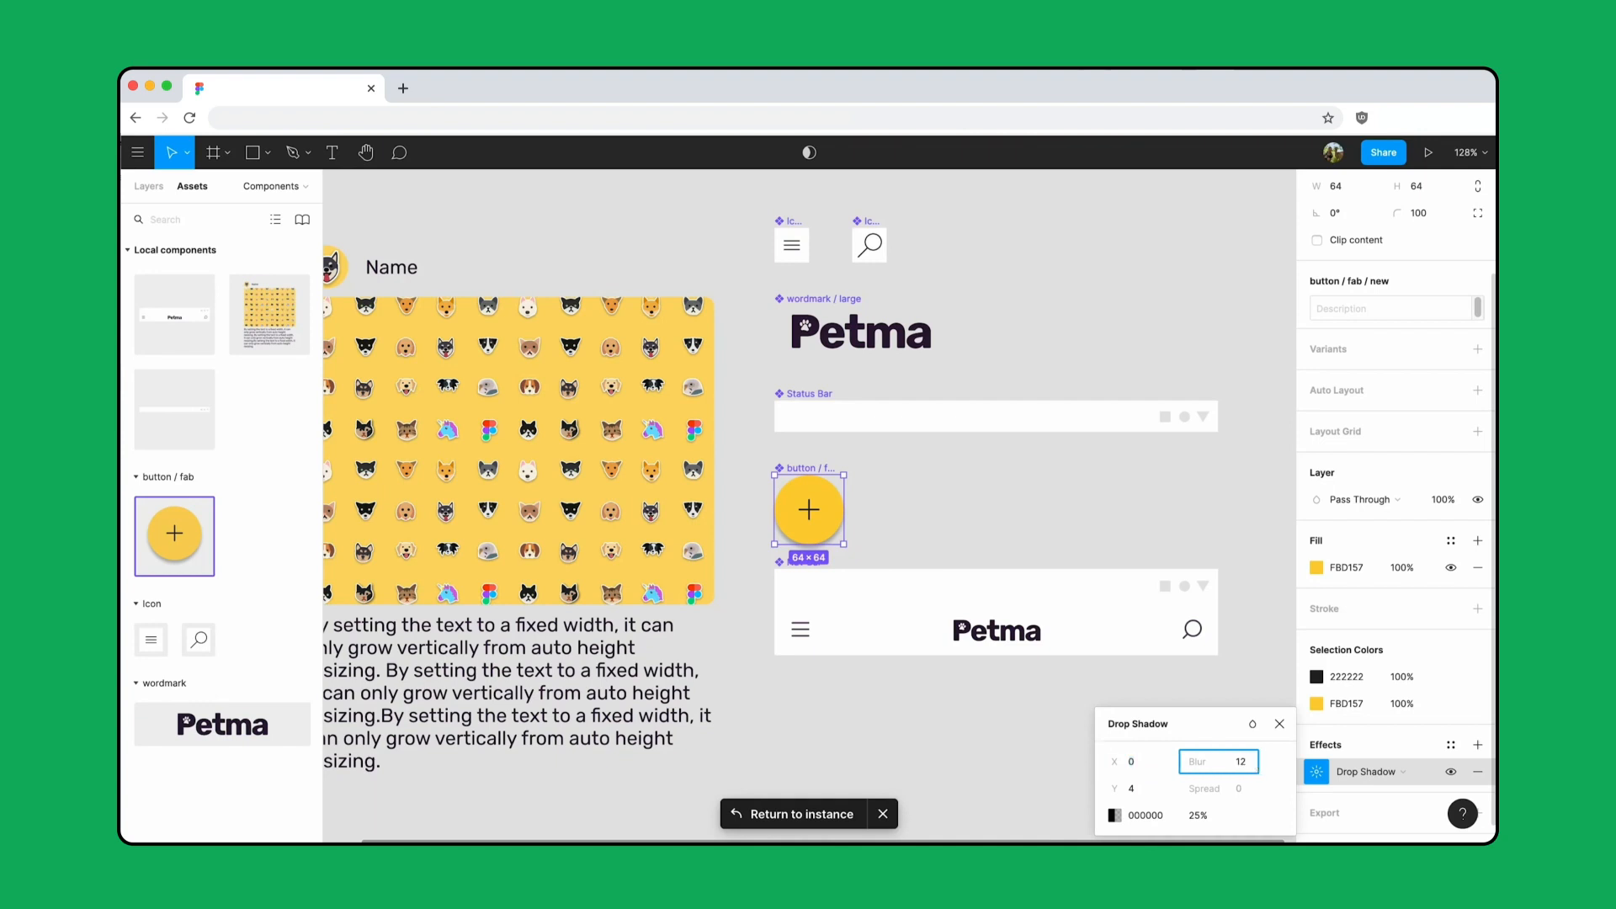
{"action": "key", "text": "Return"}
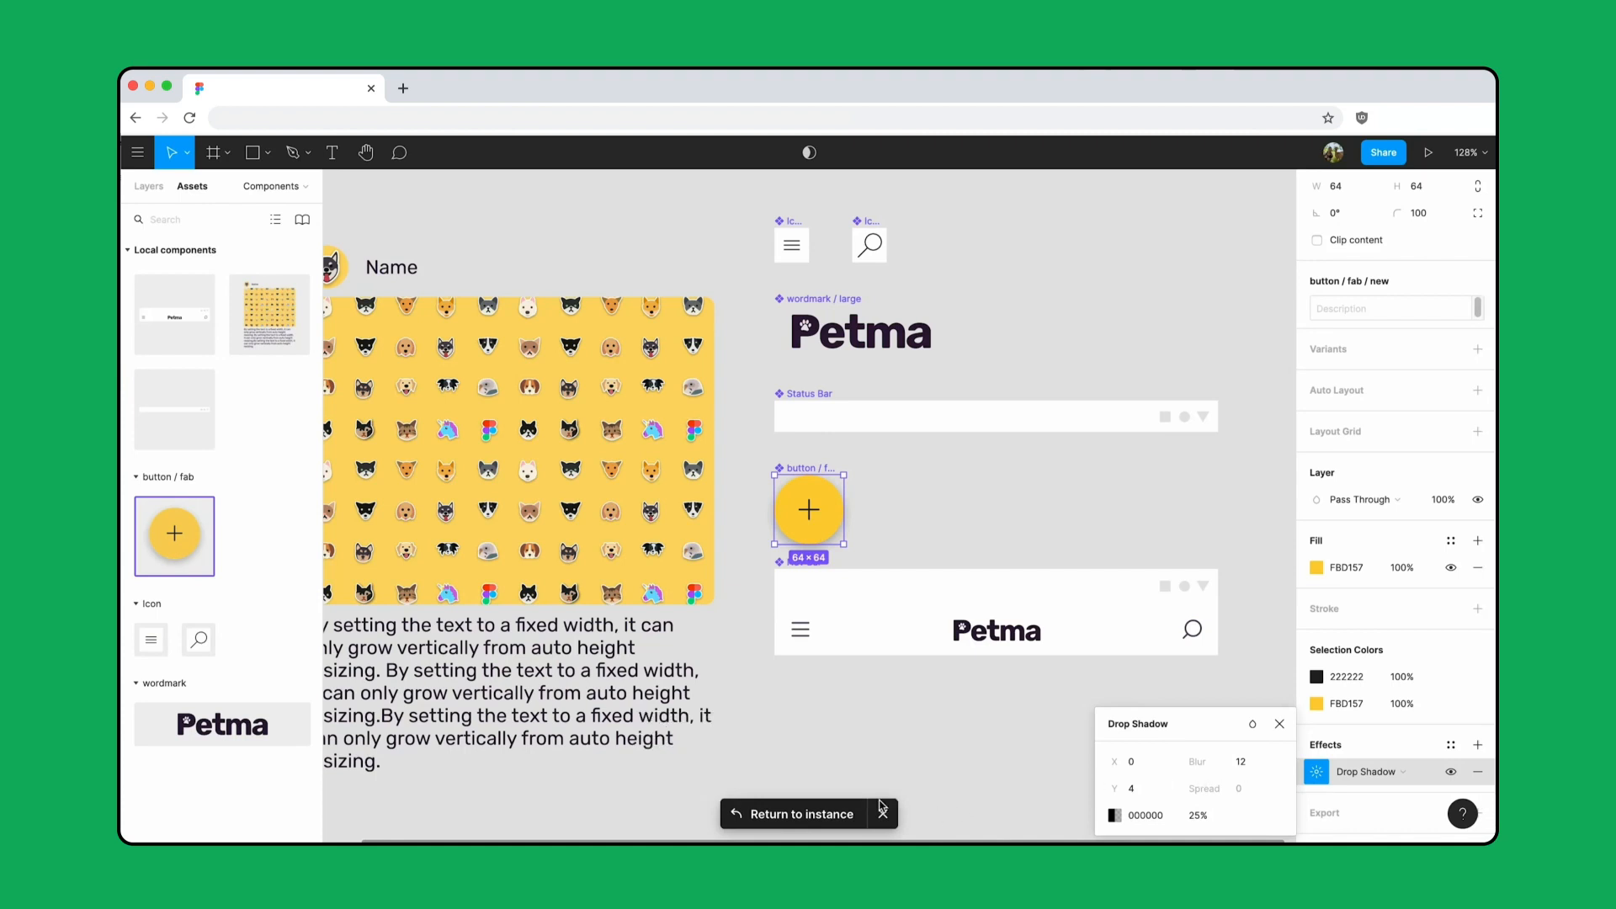
{"action": "left_click", "coordinate": [824, 814]}
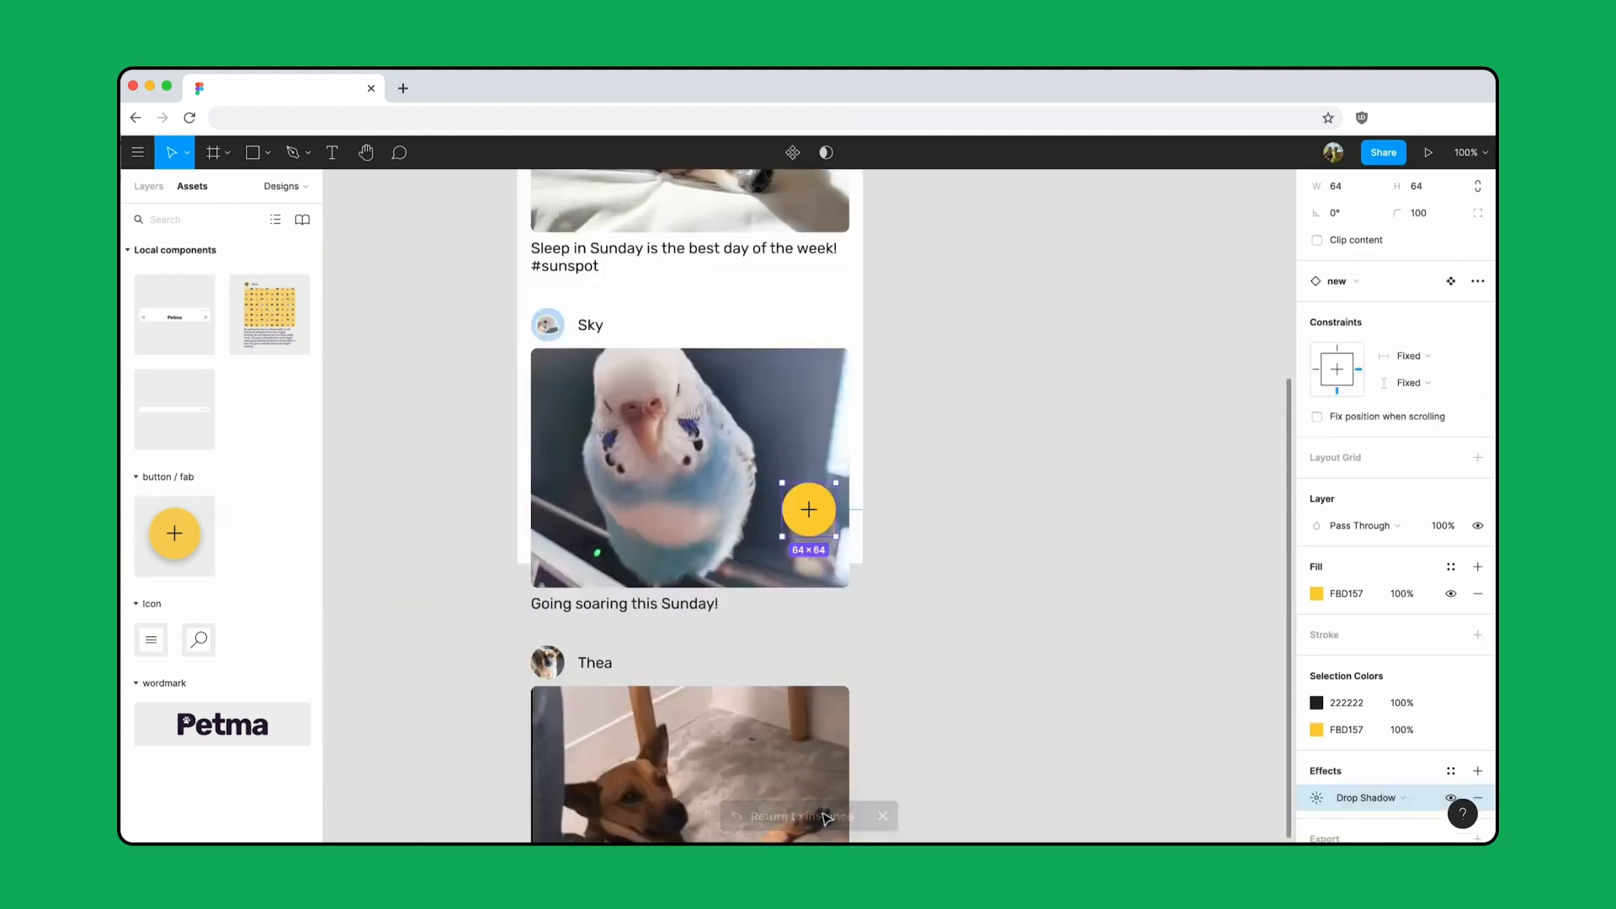
{"action": "left_click", "coordinate": [1092, 487]}
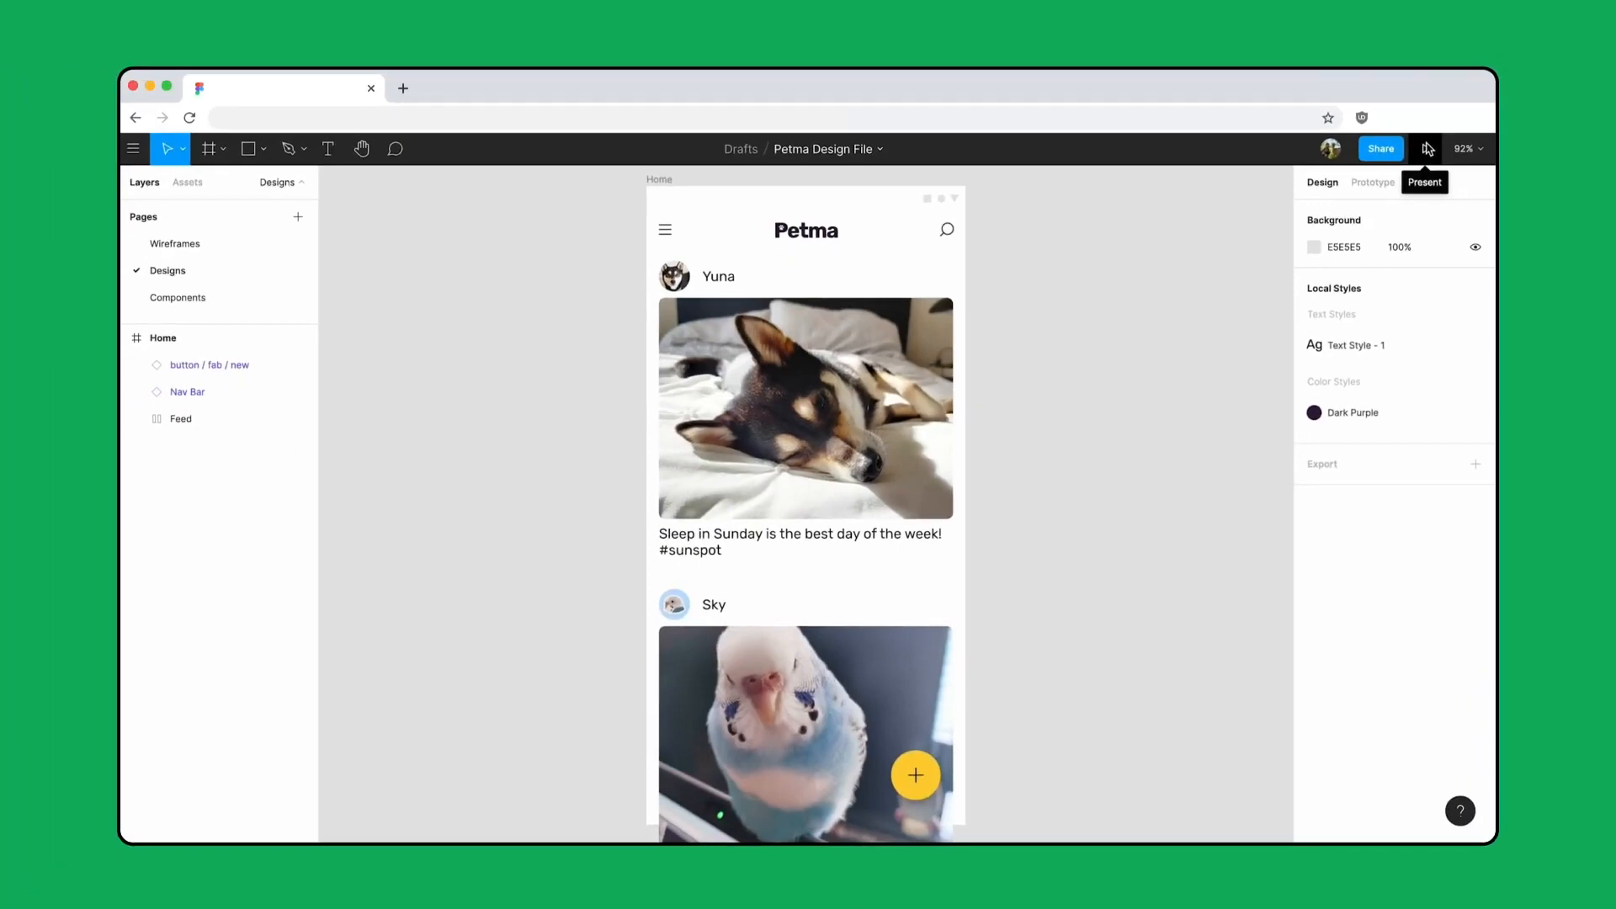
Step: Set the prototype device to Google Pixel 2 XL
{"action": "left_click", "coordinate": [1396, 182]}
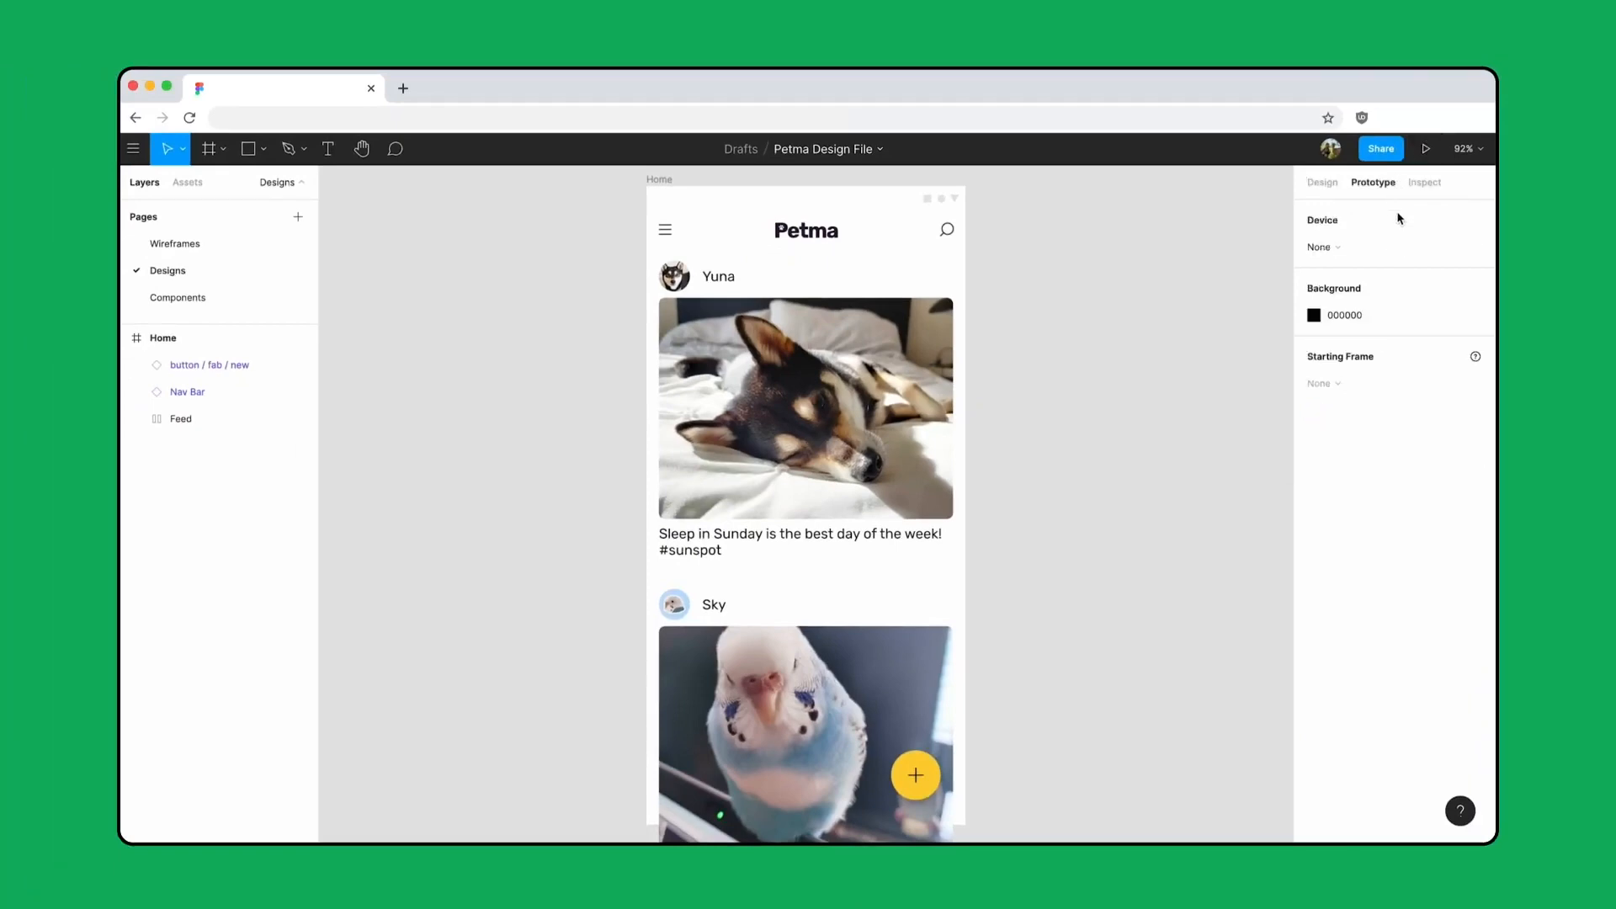
{"action": "left_click", "coordinate": [1389, 248]}
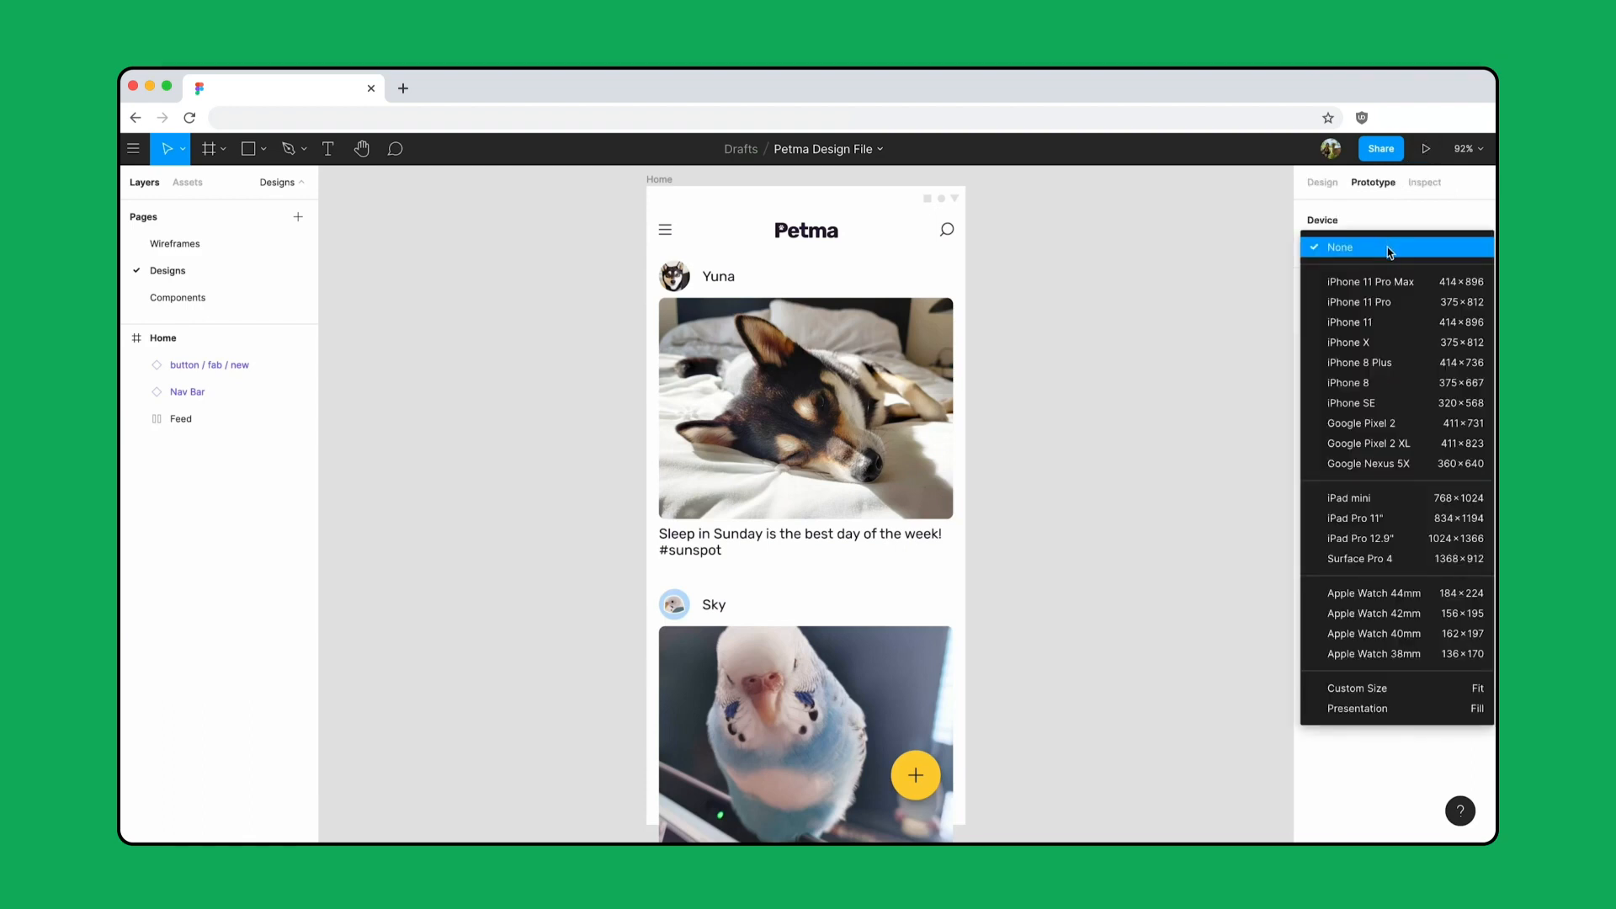
{"action": "left_click", "coordinate": [1431, 446]}
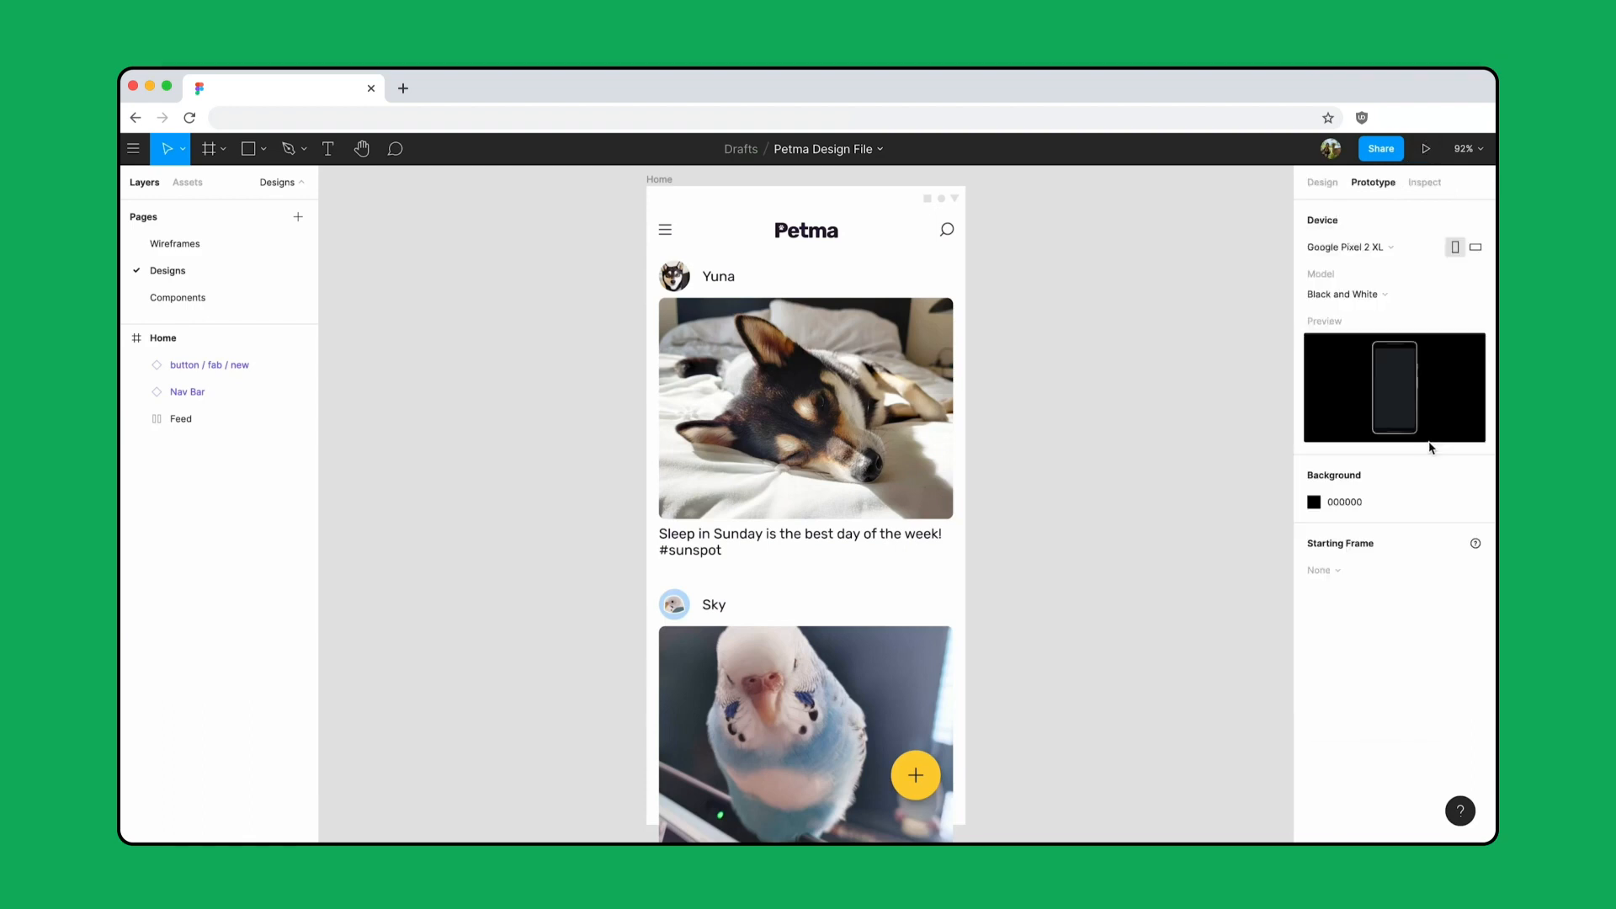
Step: Present the prototype in its device frame and cycle through the zoom options to check how the Home screen fits
{"action": "left_click", "coordinate": [1428, 153]}
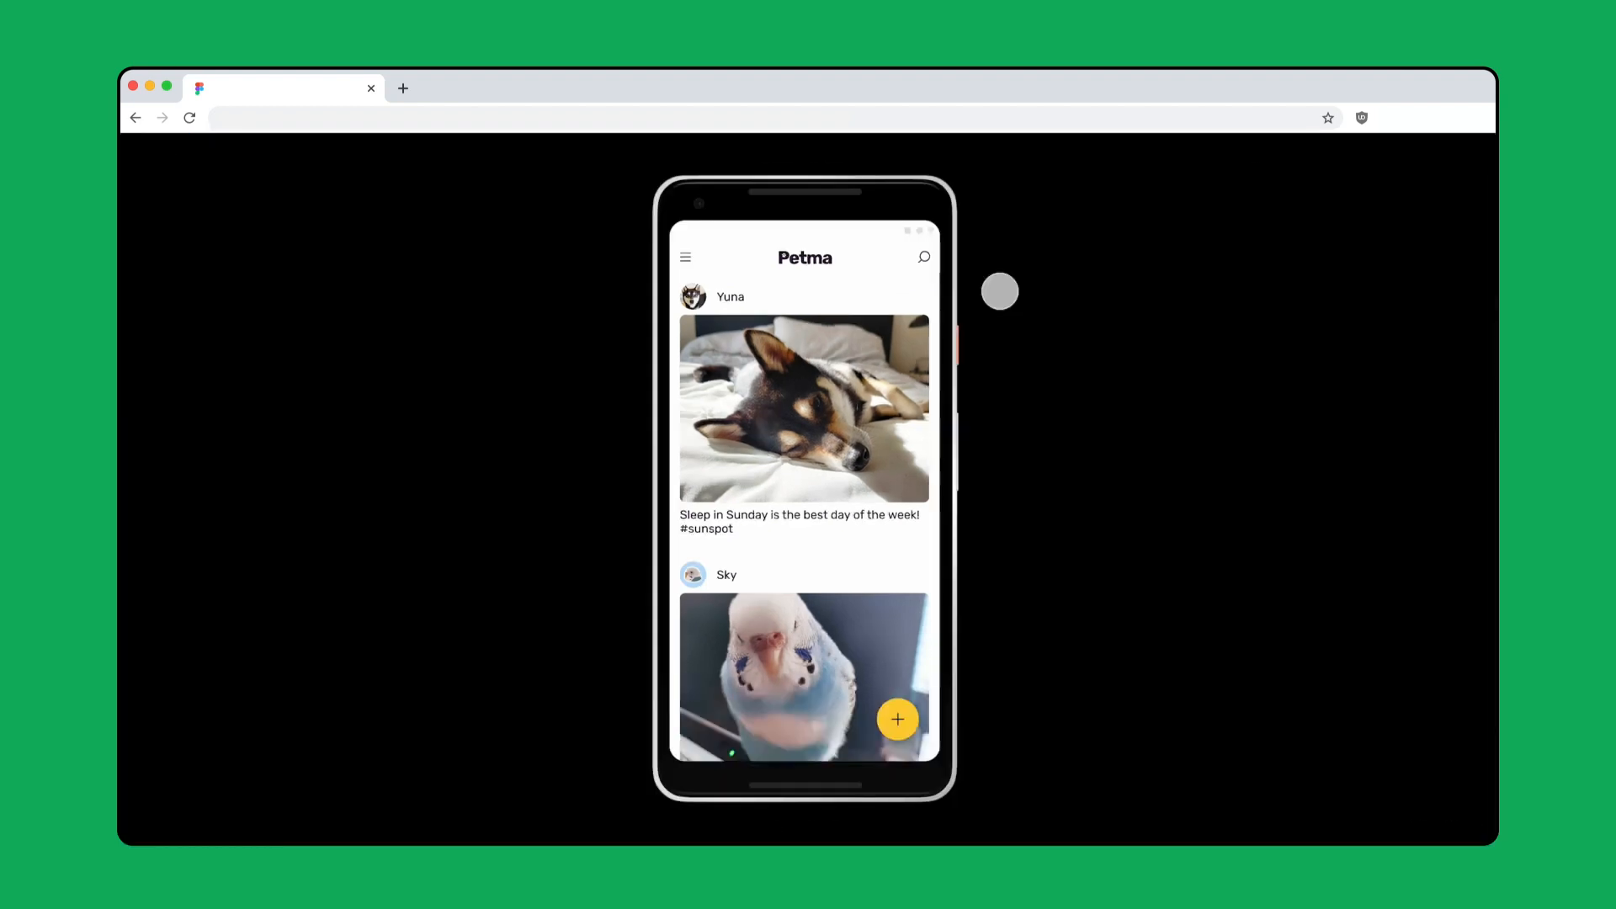
{"action": "key", "text": "z"}
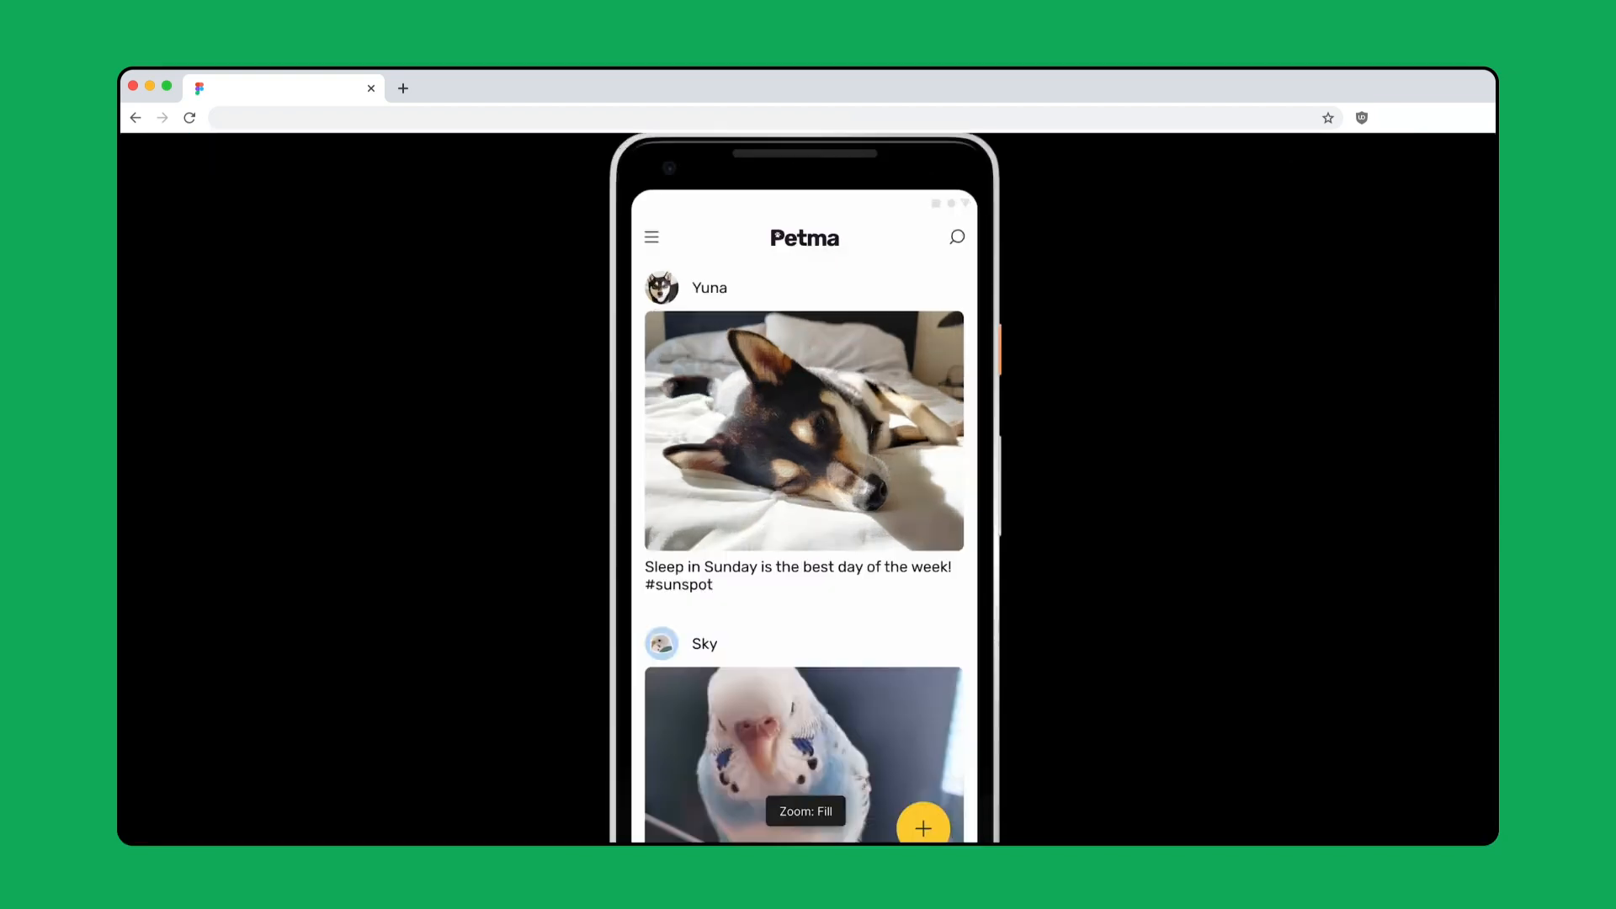
{"action": "key", "text": "z"}
{"action": "key", "text": "z"}
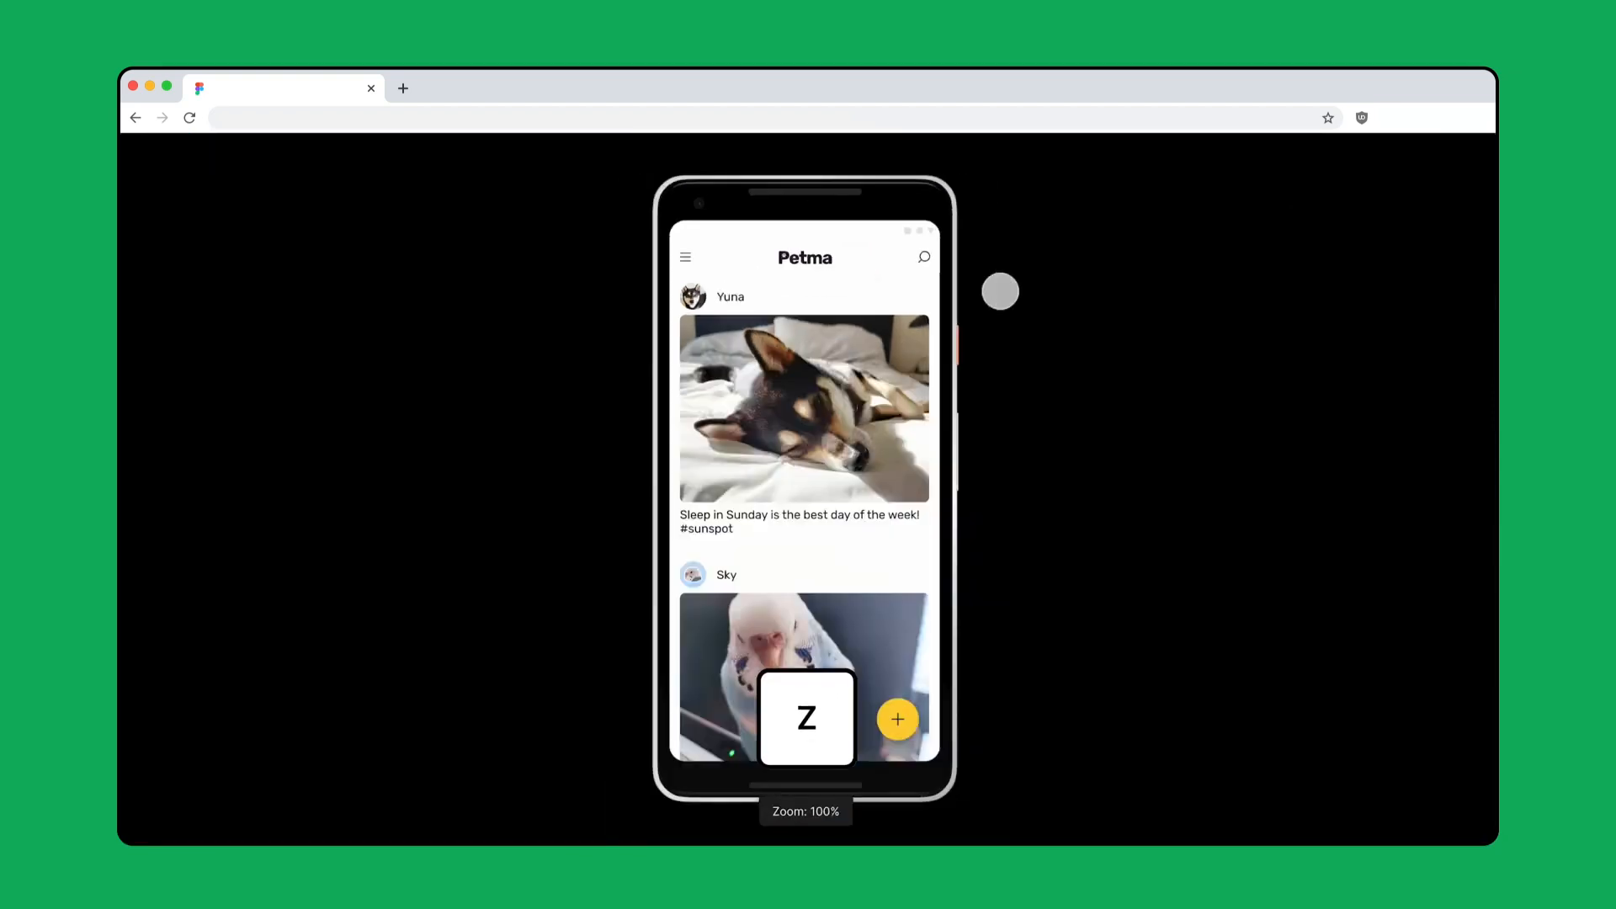
{"action": "key", "text": "z"}
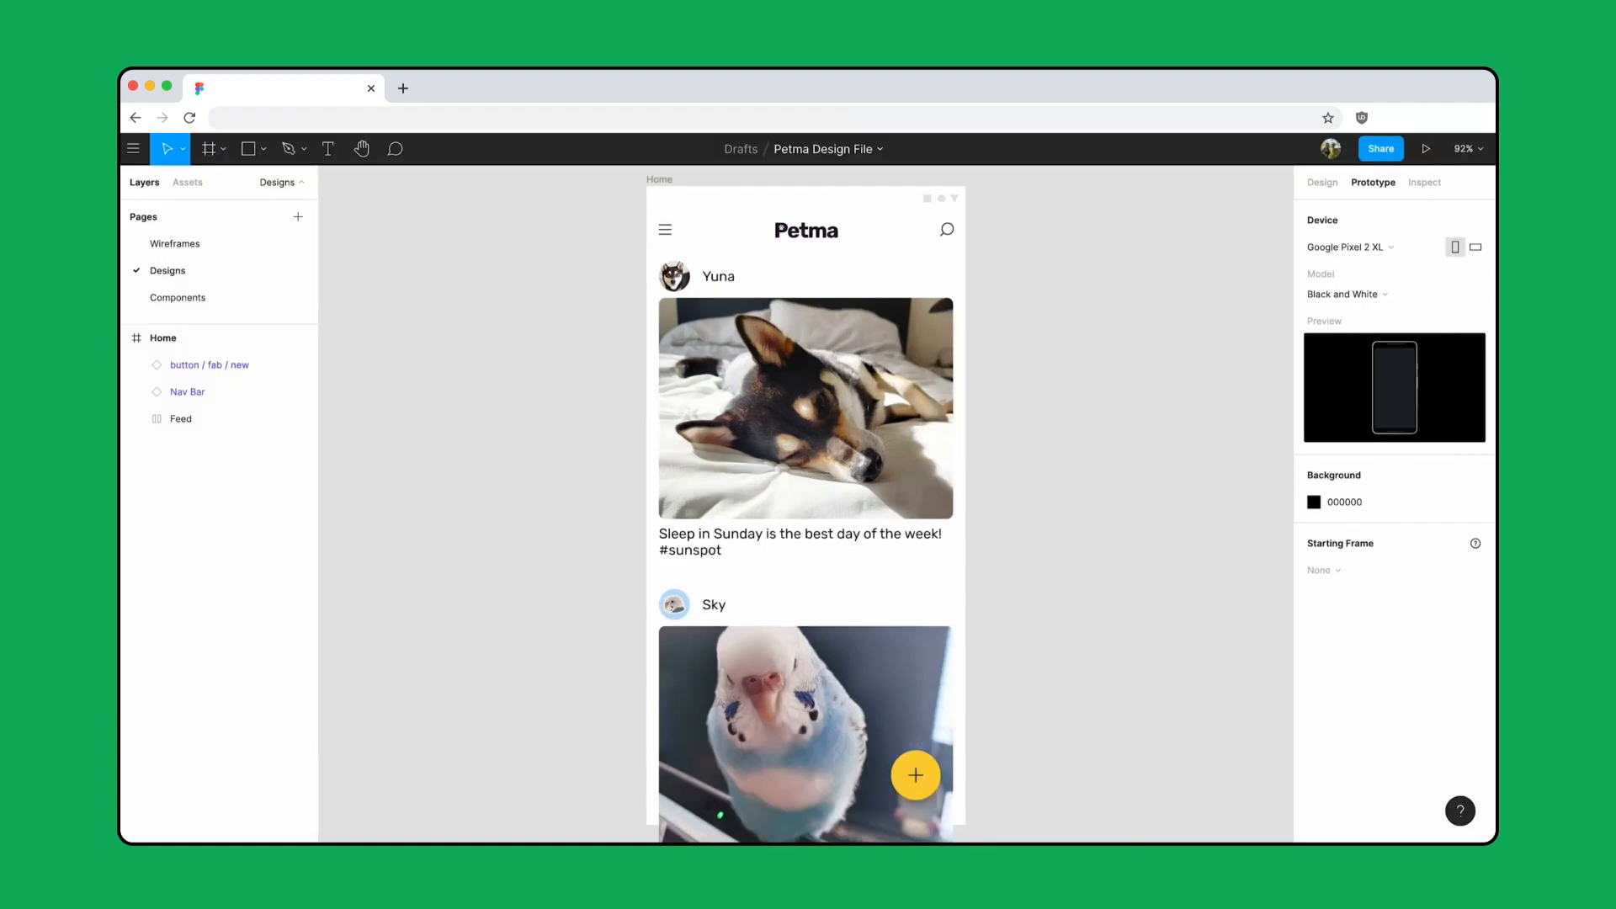
Step: Set the Home frame's prototype overflow behavior to Vertical Scrolling
{"action": "left_click", "coordinate": [663, 180]}
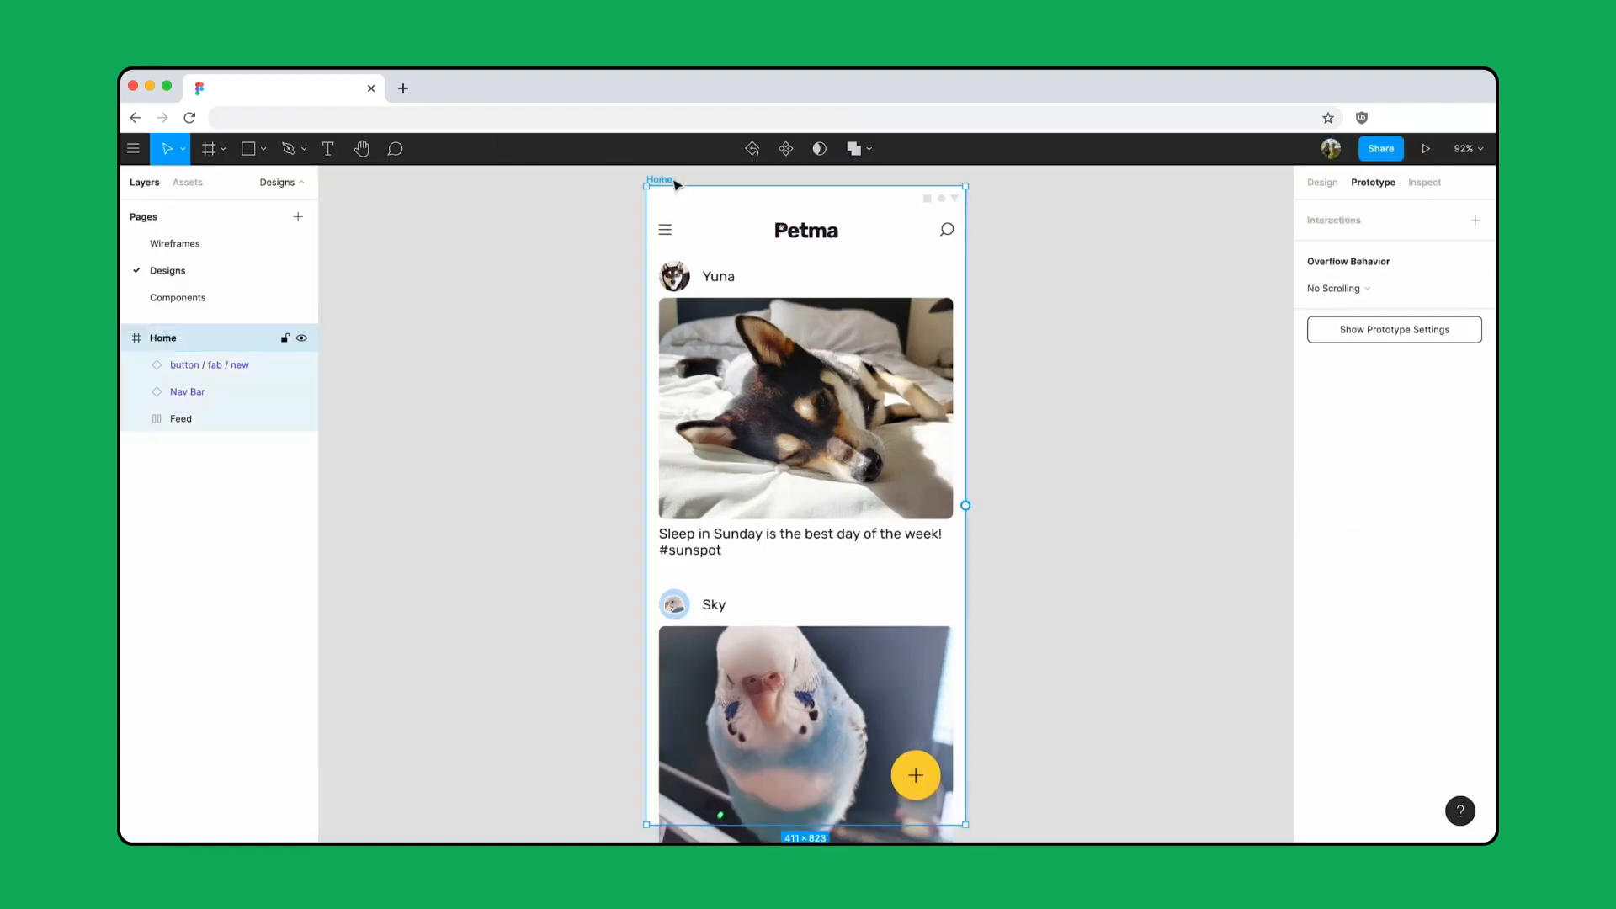
{"action": "left_click", "coordinate": [1349, 291]}
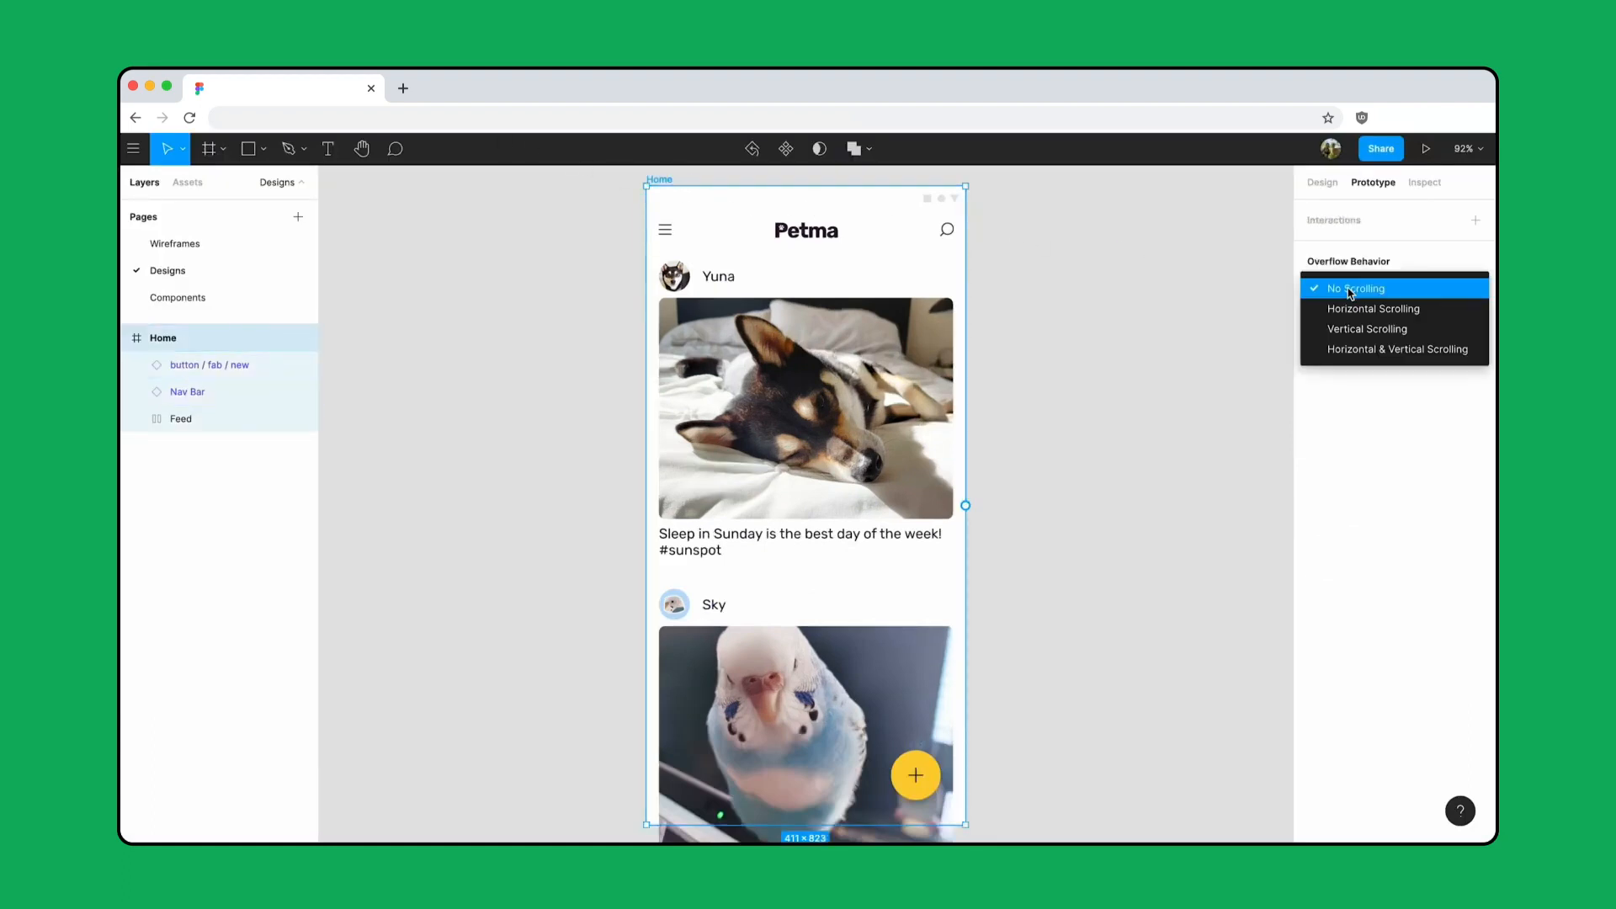
{"action": "left_click", "coordinate": [1422, 333]}
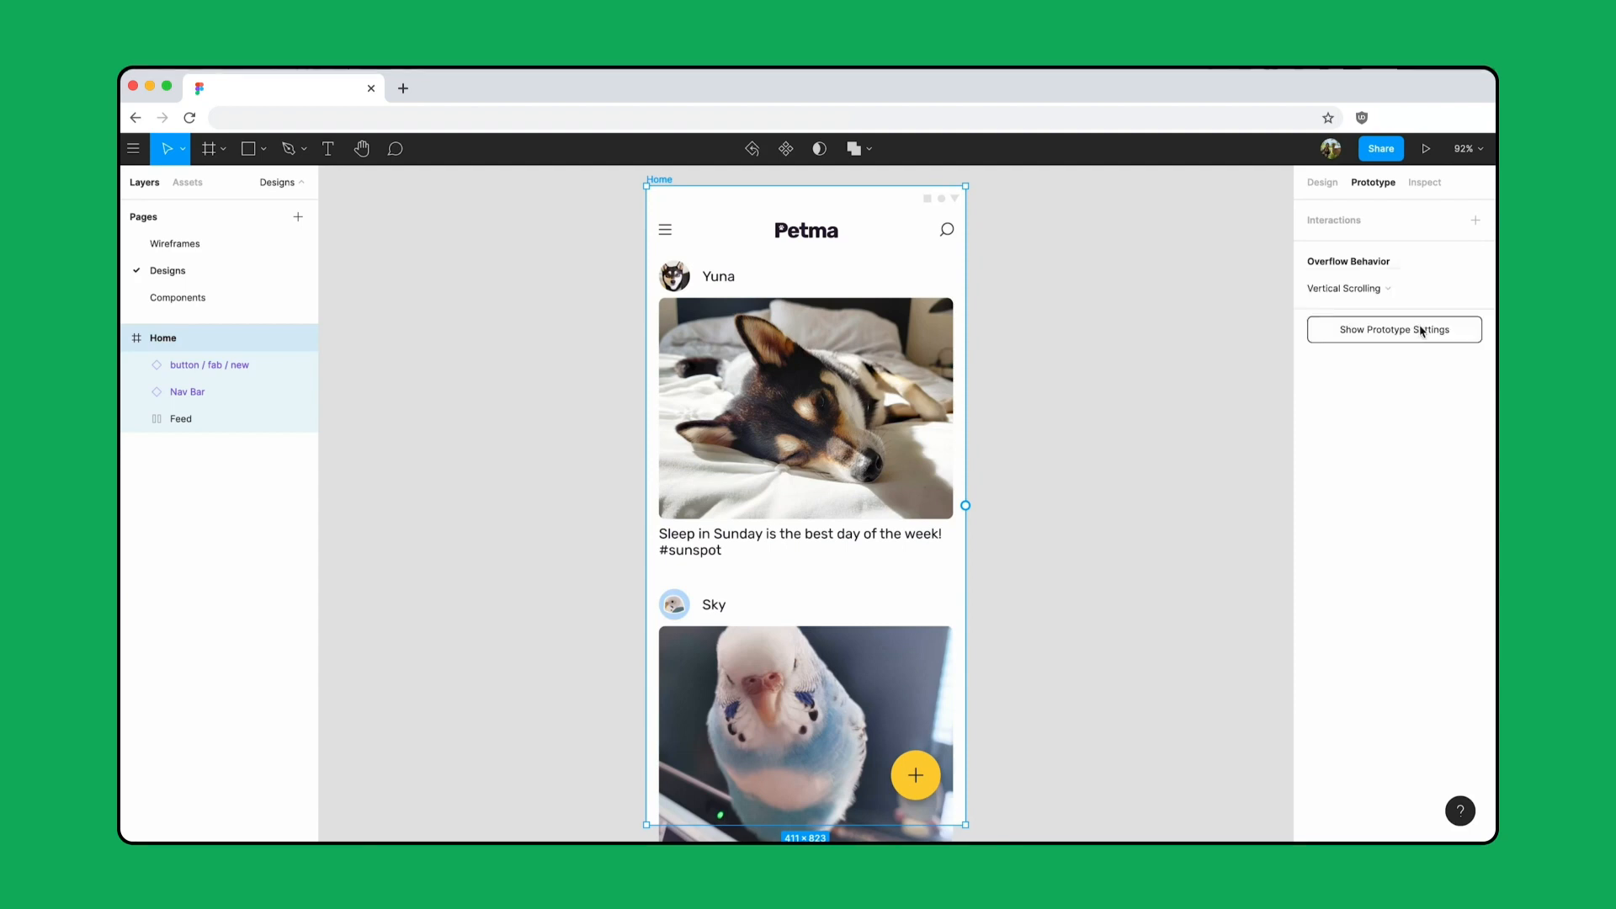
Step: Present the prototype and scroll through the whole feed to check how the Nav Bar and plus button behave
{"action": "left_click", "coordinate": [1426, 148]}
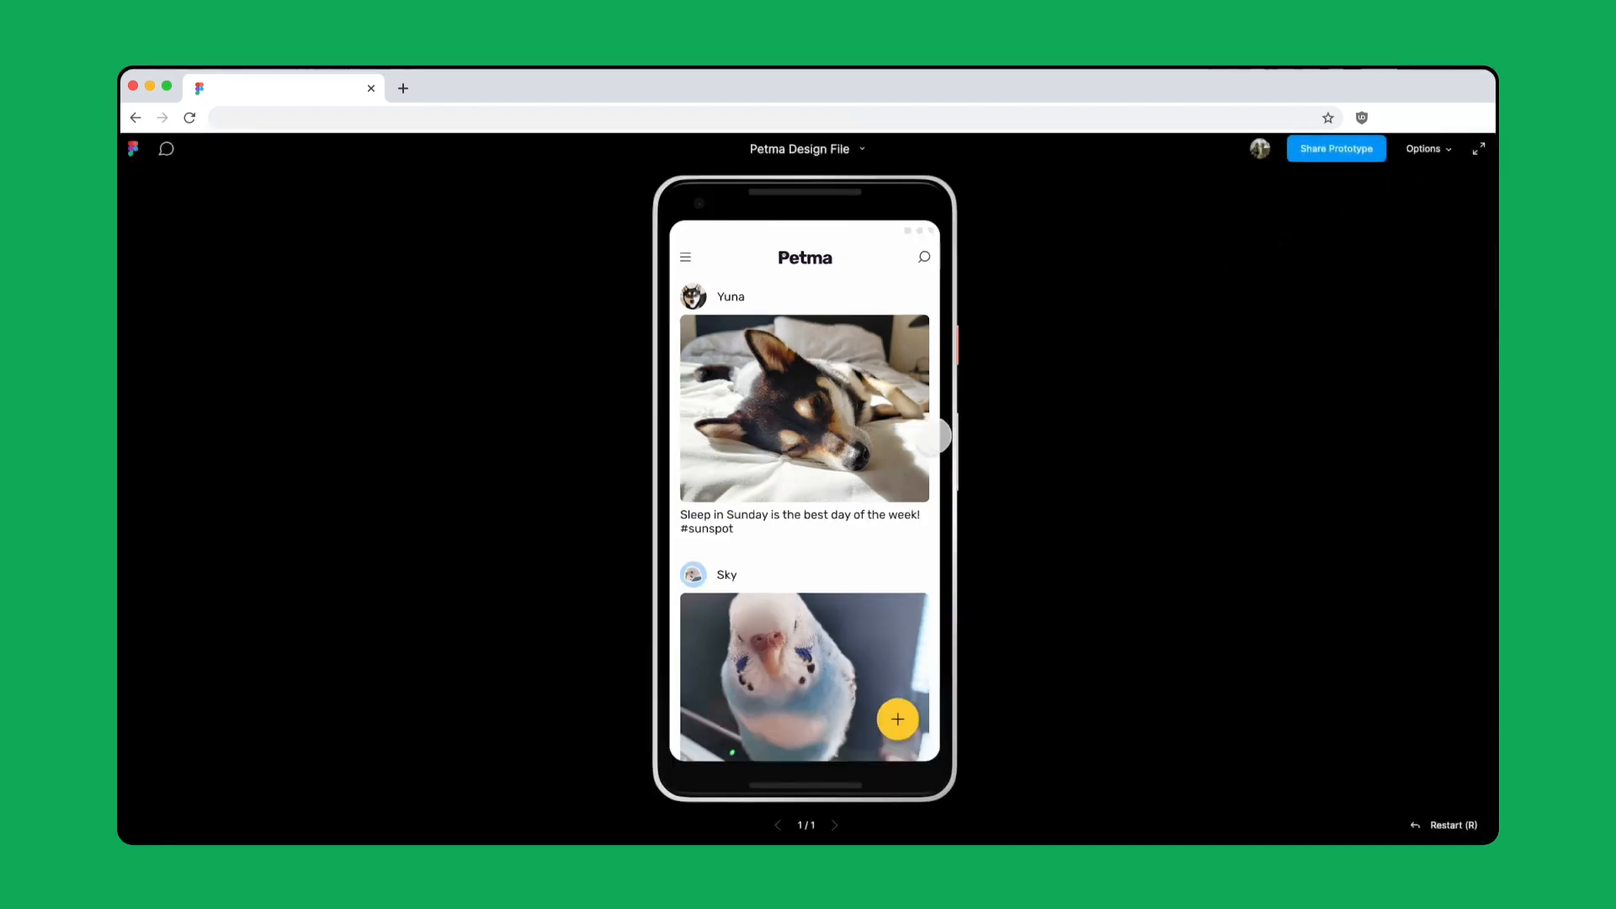
{"action": "scroll", "coordinate": [933, 436], "scroll_direction": "down", "scroll_amount": 4}
{"action": "scroll", "coordinate": [940, 244], "scroll_direction": "down", "scroll_amount": 4}
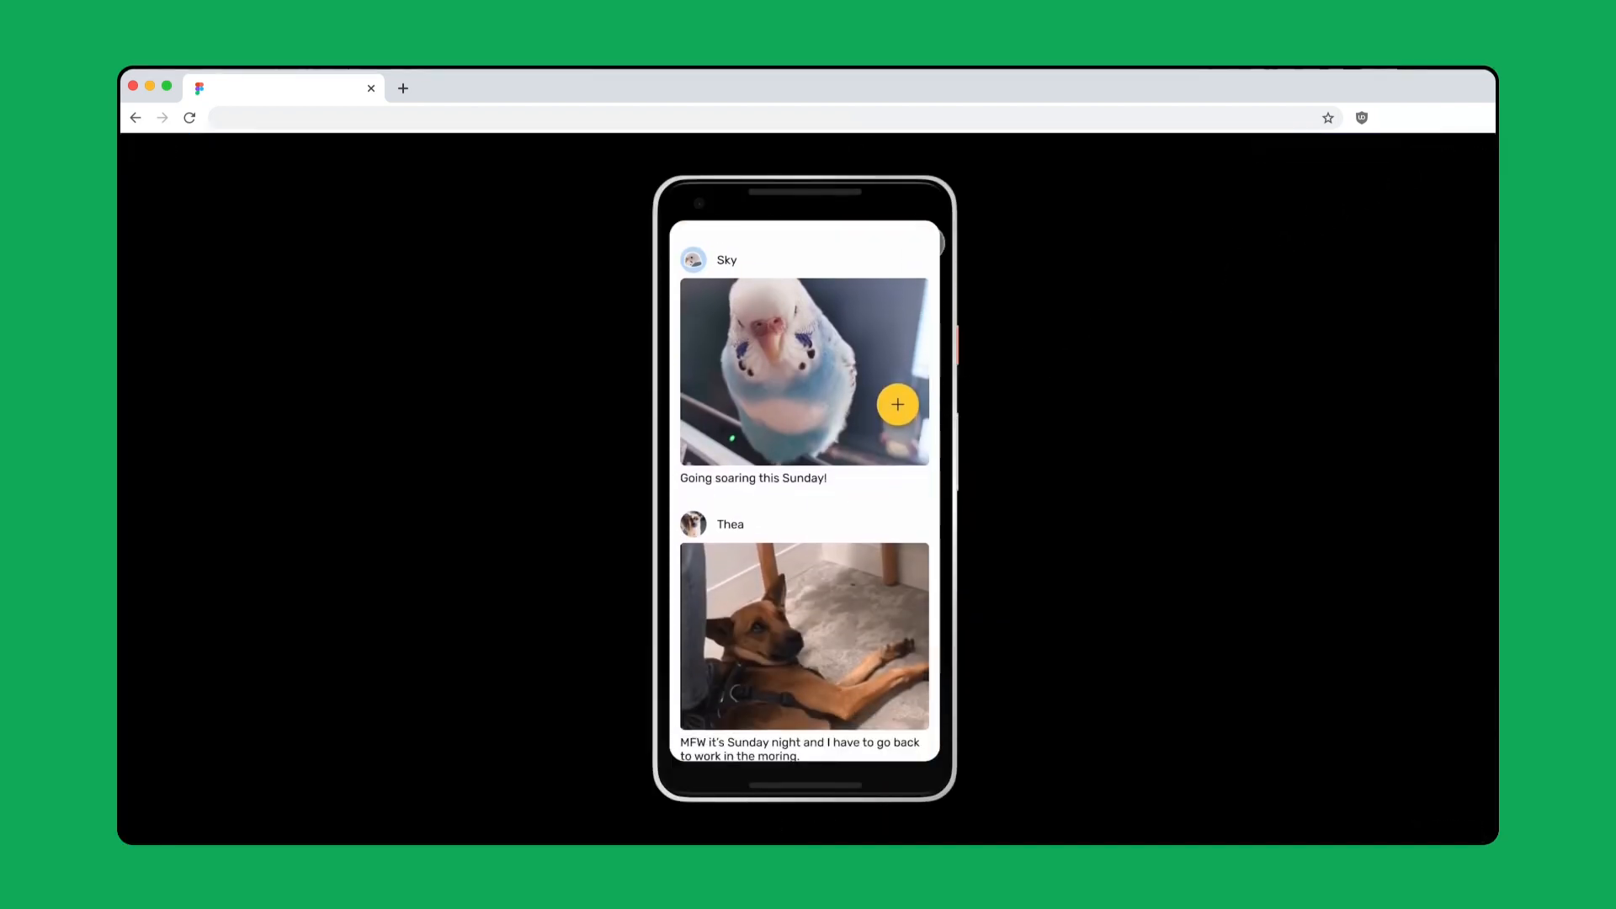
{"action": "scroll", "coordinate": [905, 427], "scroll_direction": "down", "scroll_amount": 5}
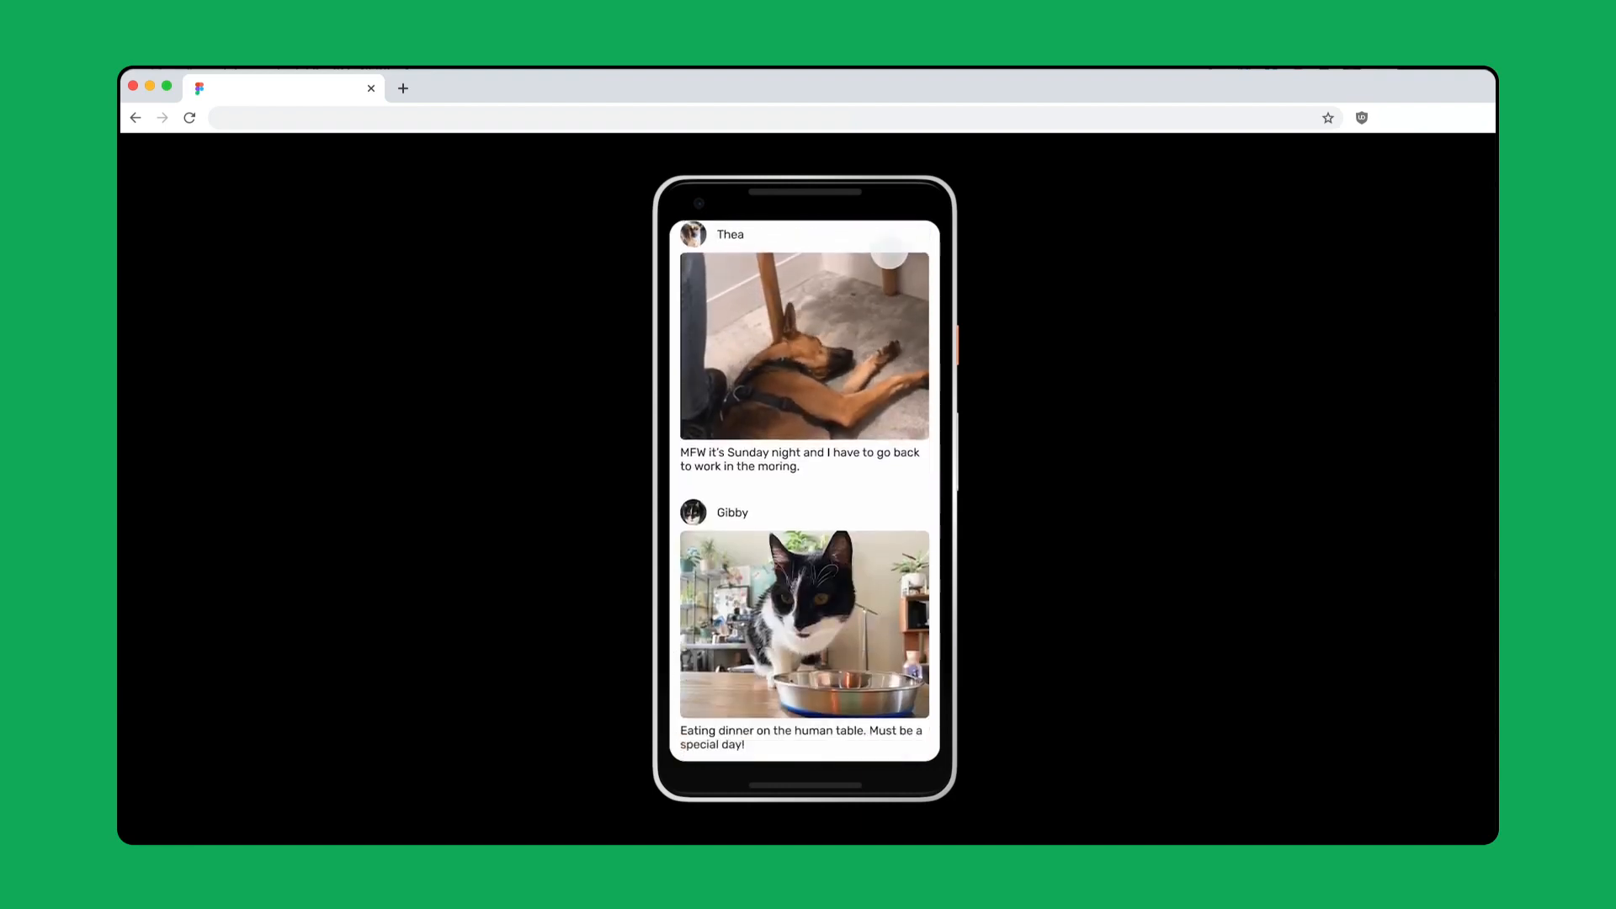
{"action": "scroll", "coordinate": [890, 265], "scroll_direction": "up", "scroll_amount": 10}
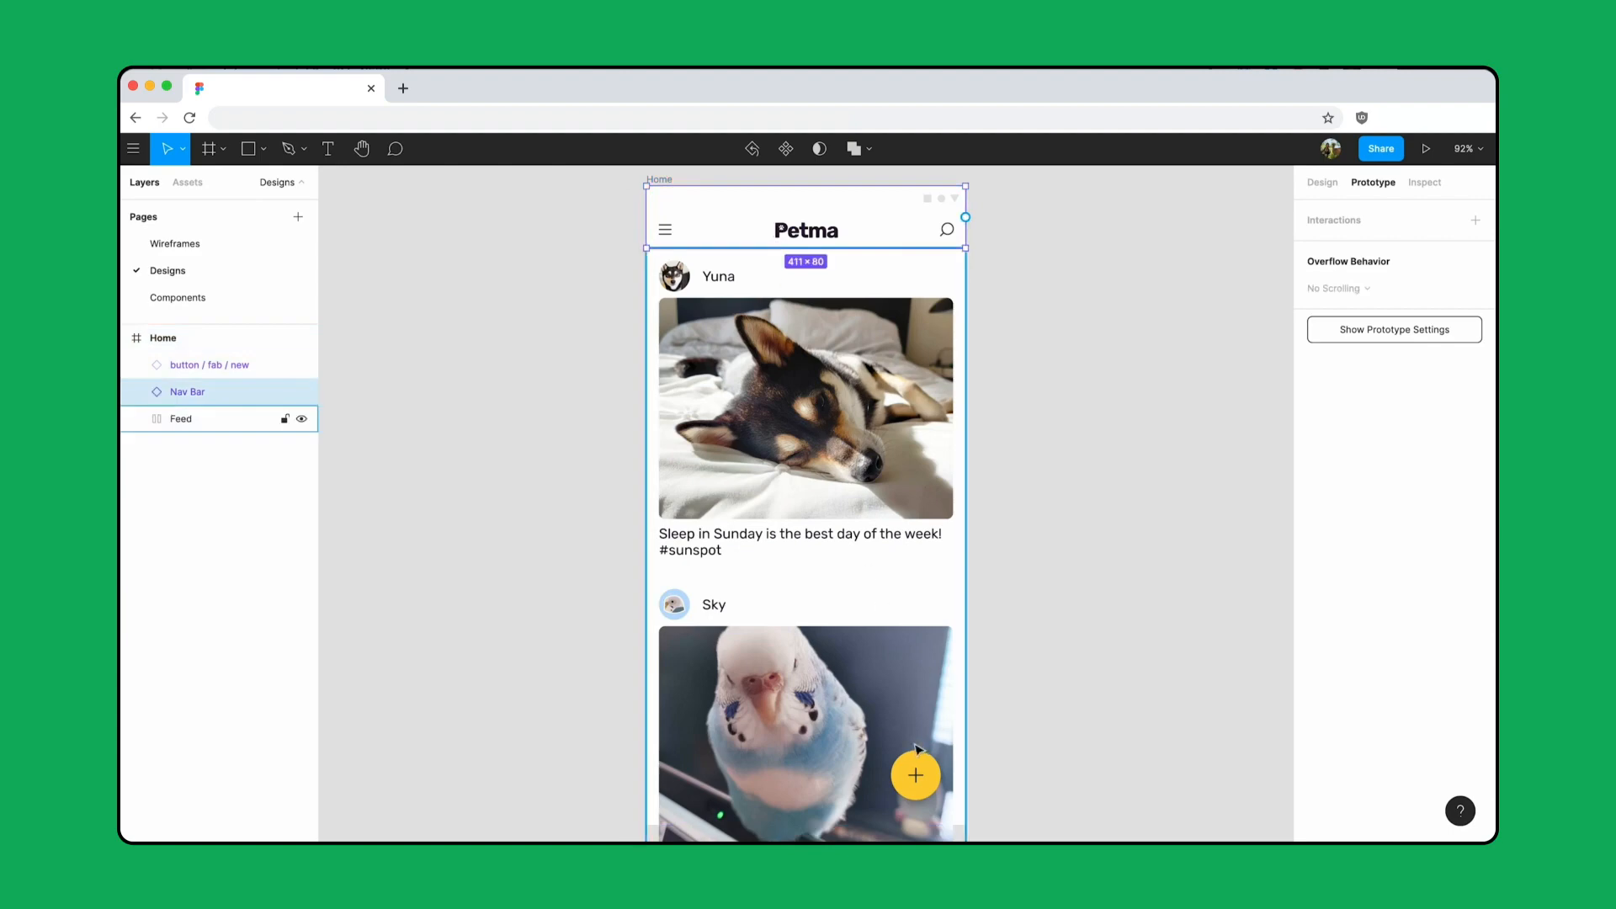
Step: Fix the position of the Nav Bar and plus button when scrolling, and test the feed's scrolling in the presented prototype
{"action": "left_click", "coordinate": [1323, 183]}
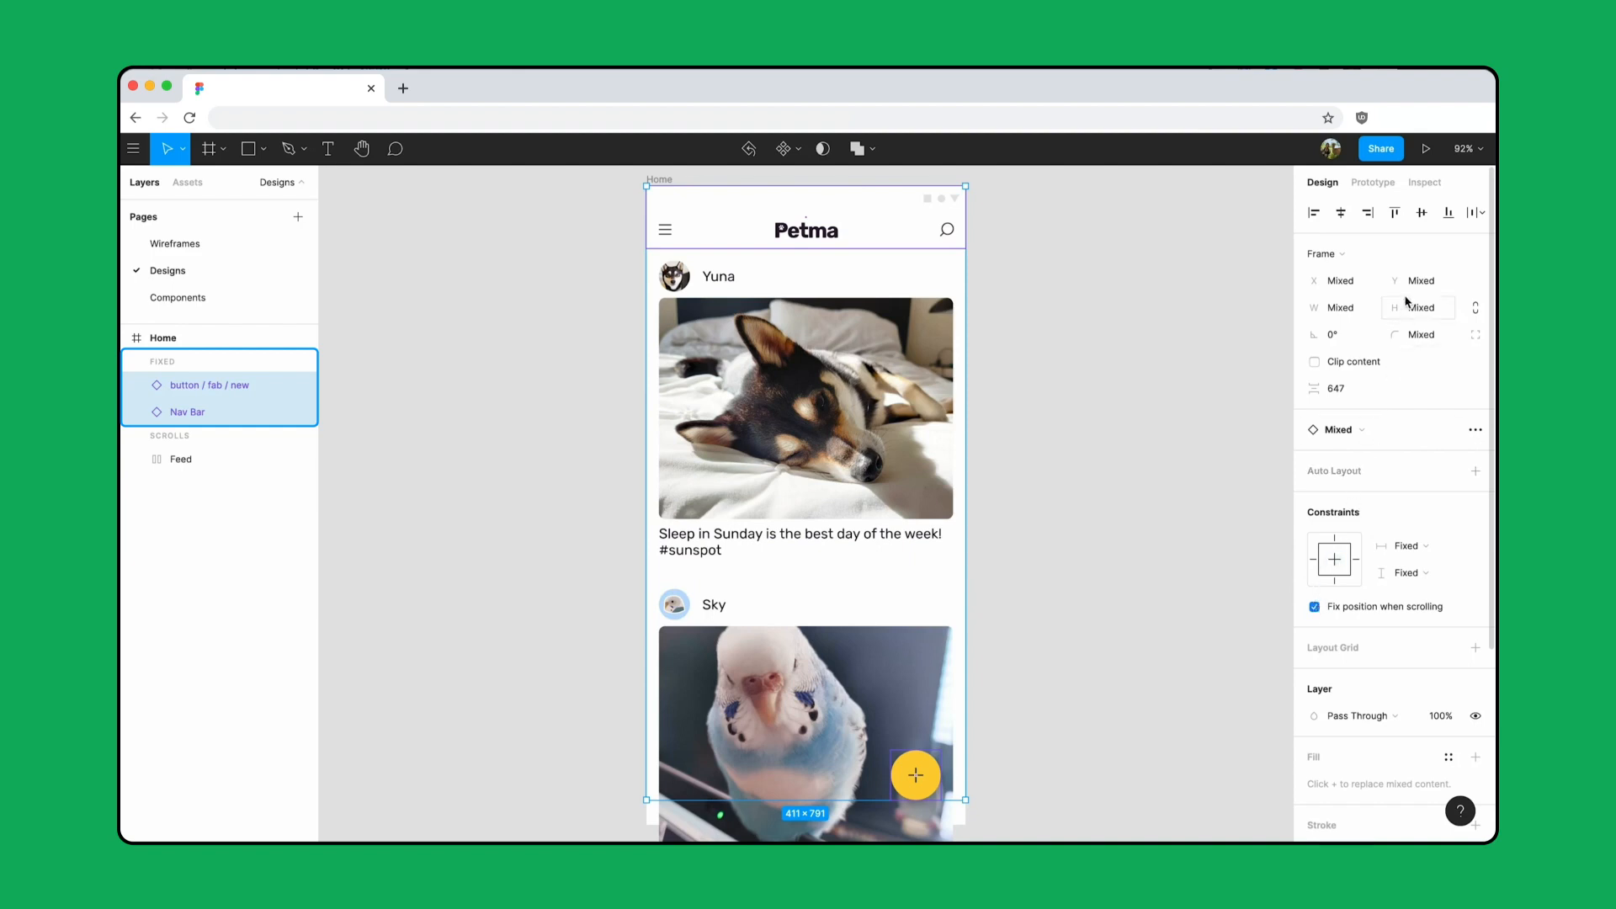
{"action": "left_click", "coordinate": [1426, 153]}
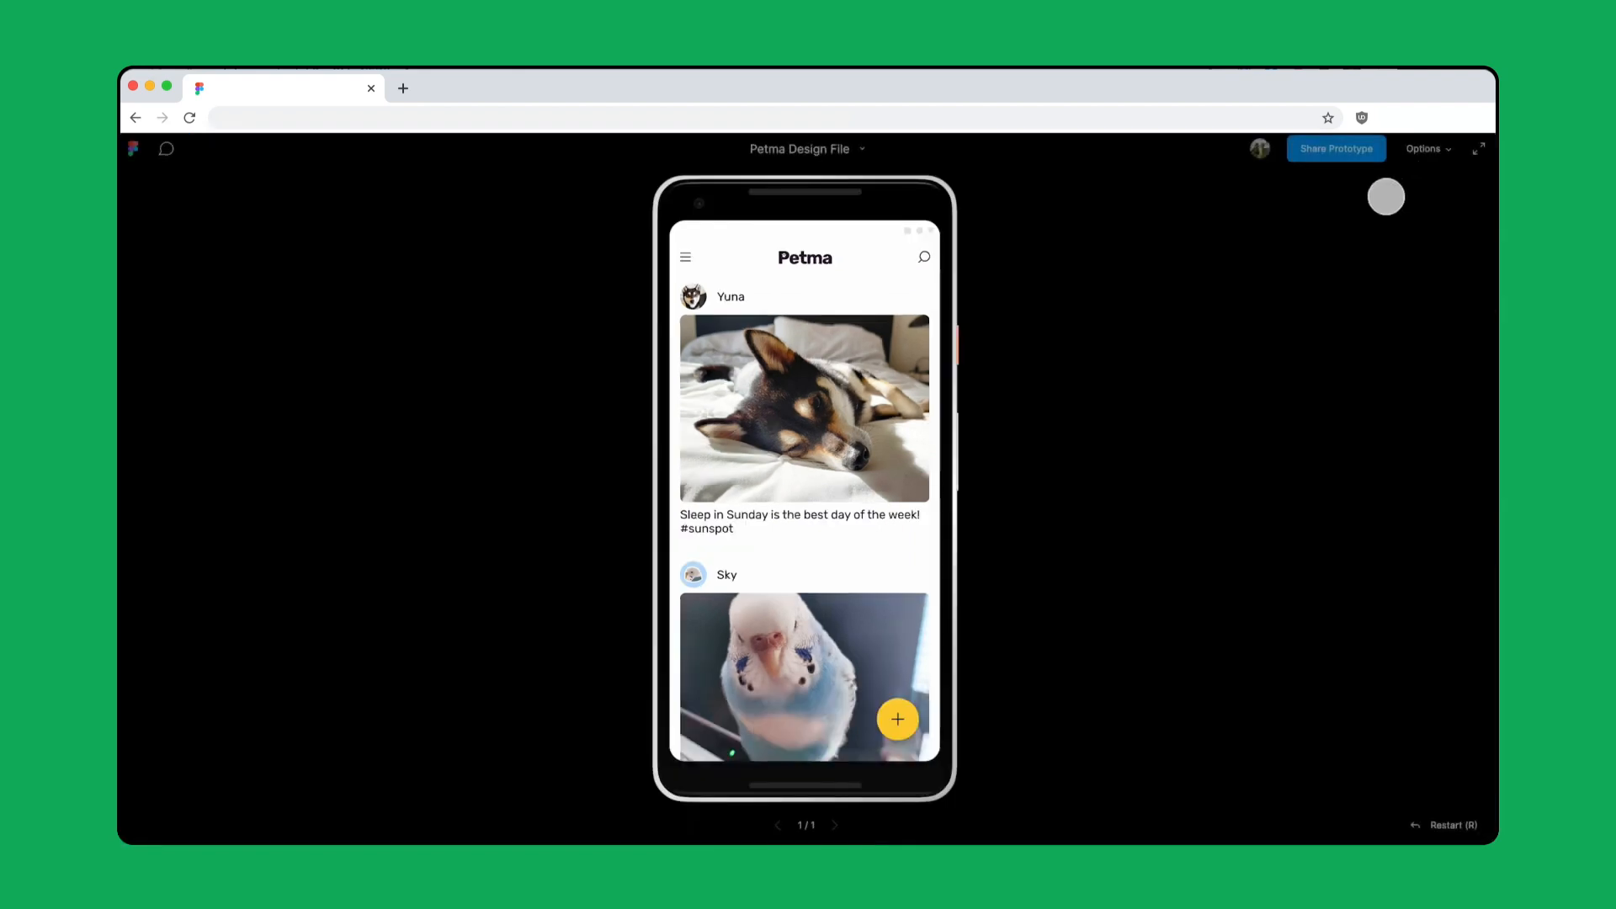
{"action": "scroll", "coordinate": [916, 491], "scroll_direction": "down", "scroll_amount": 5}
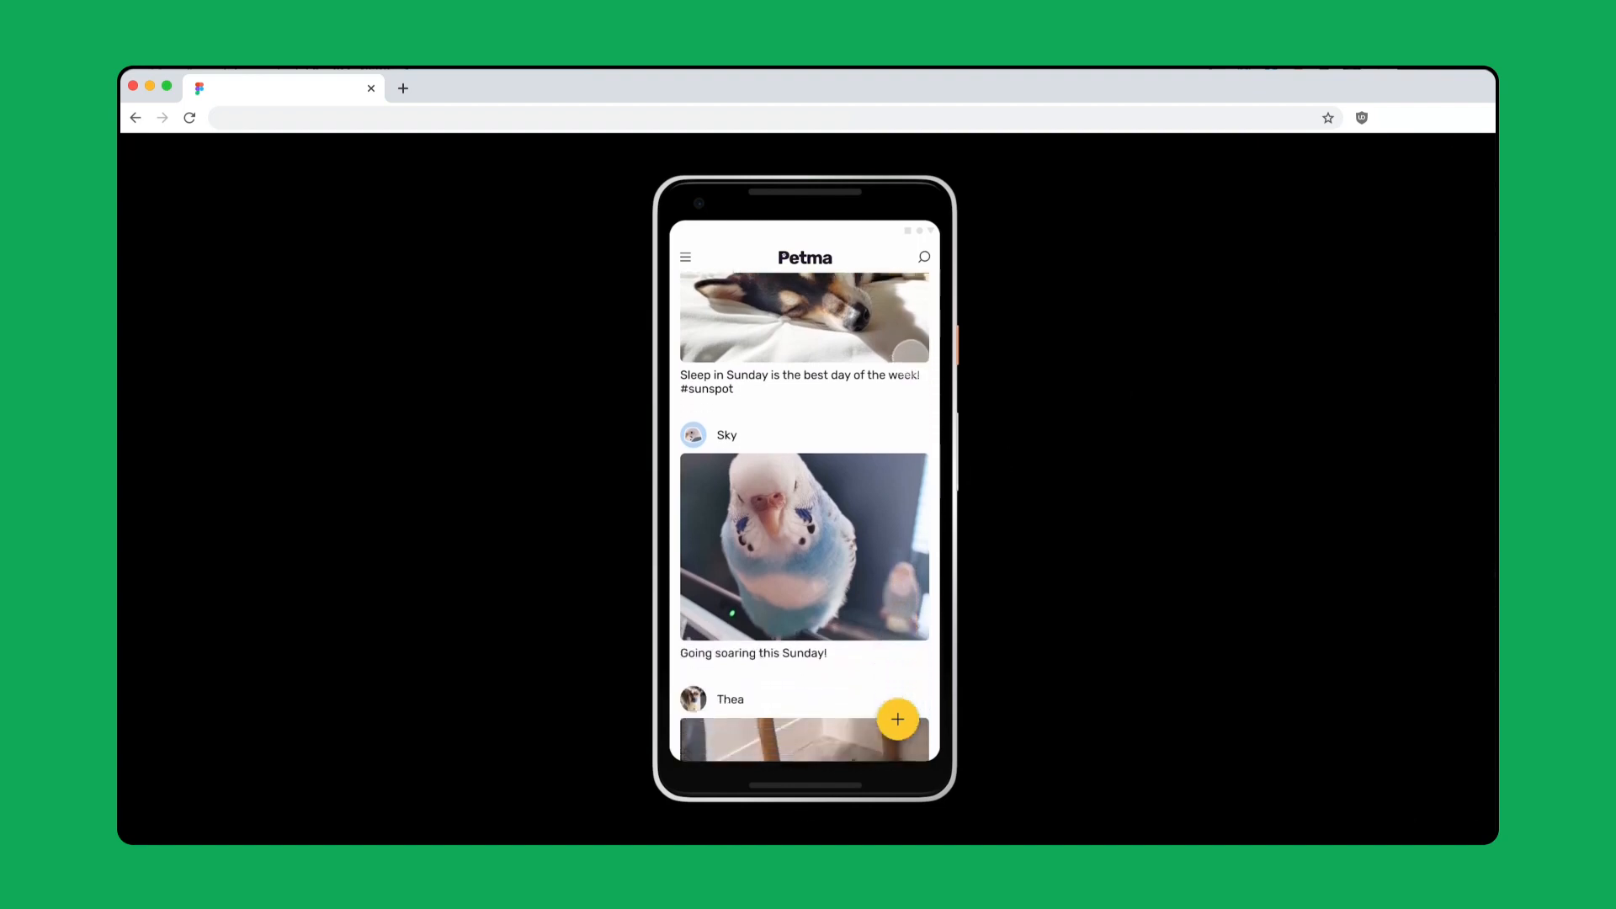
{"action": "scroll", "coordinate": [907, 533], "scroll_direction": "down", "scroll_amount": 4}
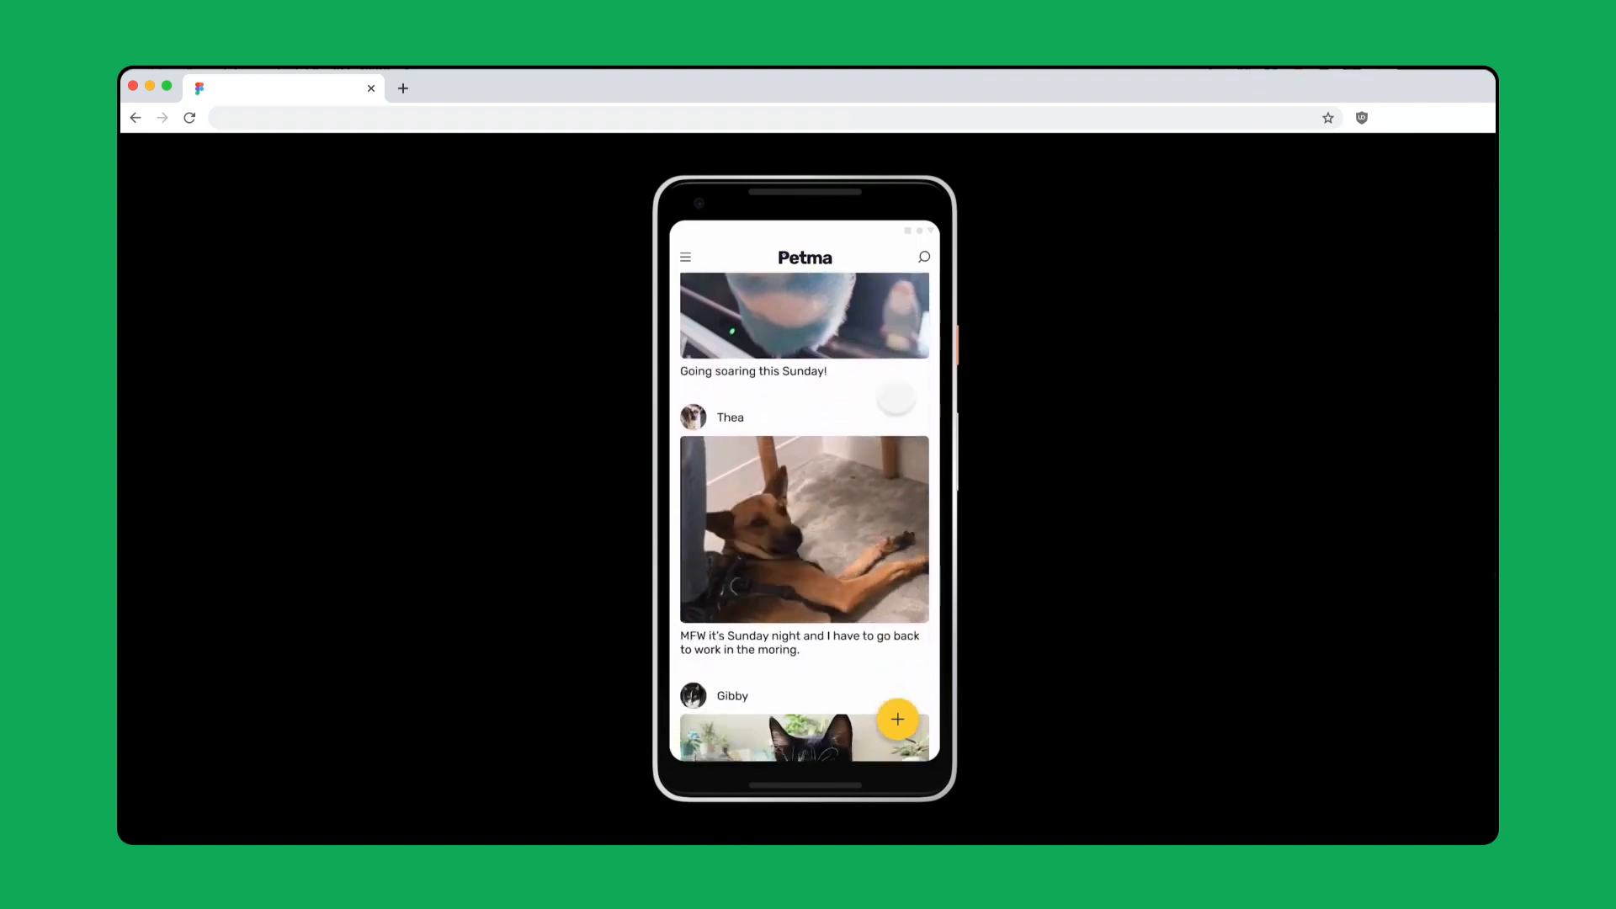
{"action": "scroll", "coordinate": [891, 565], "scroll_direction": "down", "scroll_amount": 4}
{"action": "scroll", "coordinate": [876, 317], "scroll_direction": "up", "scroll_amount": 5}
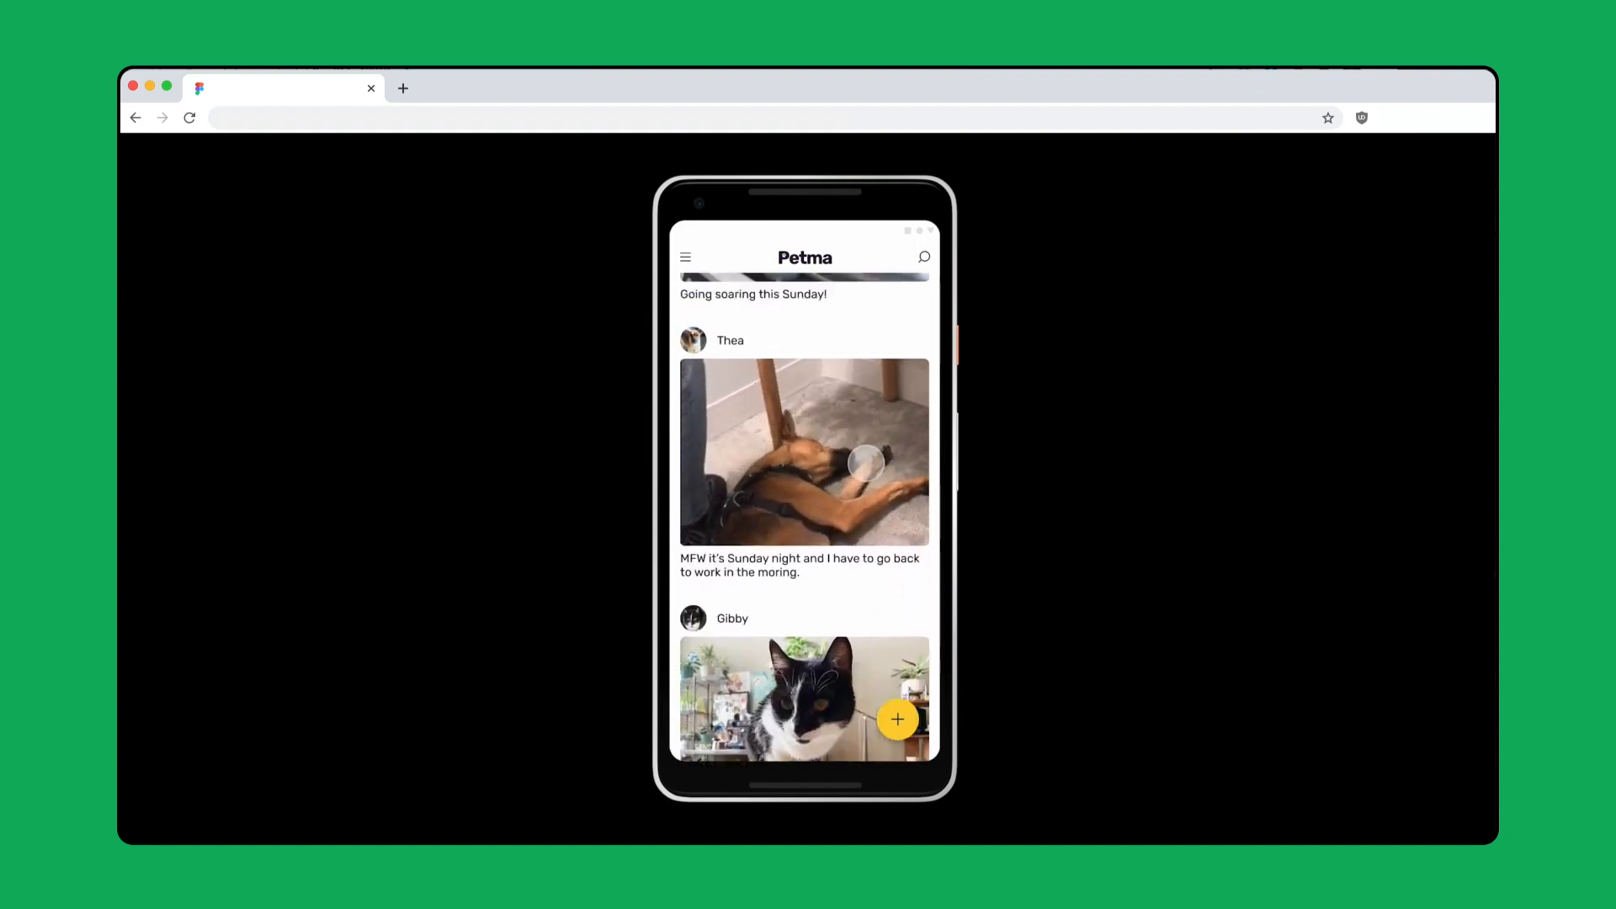
{"action": "scroll", "coordinate": [869, 396], "scroll_direction": "up", "scroll_amount": 5}
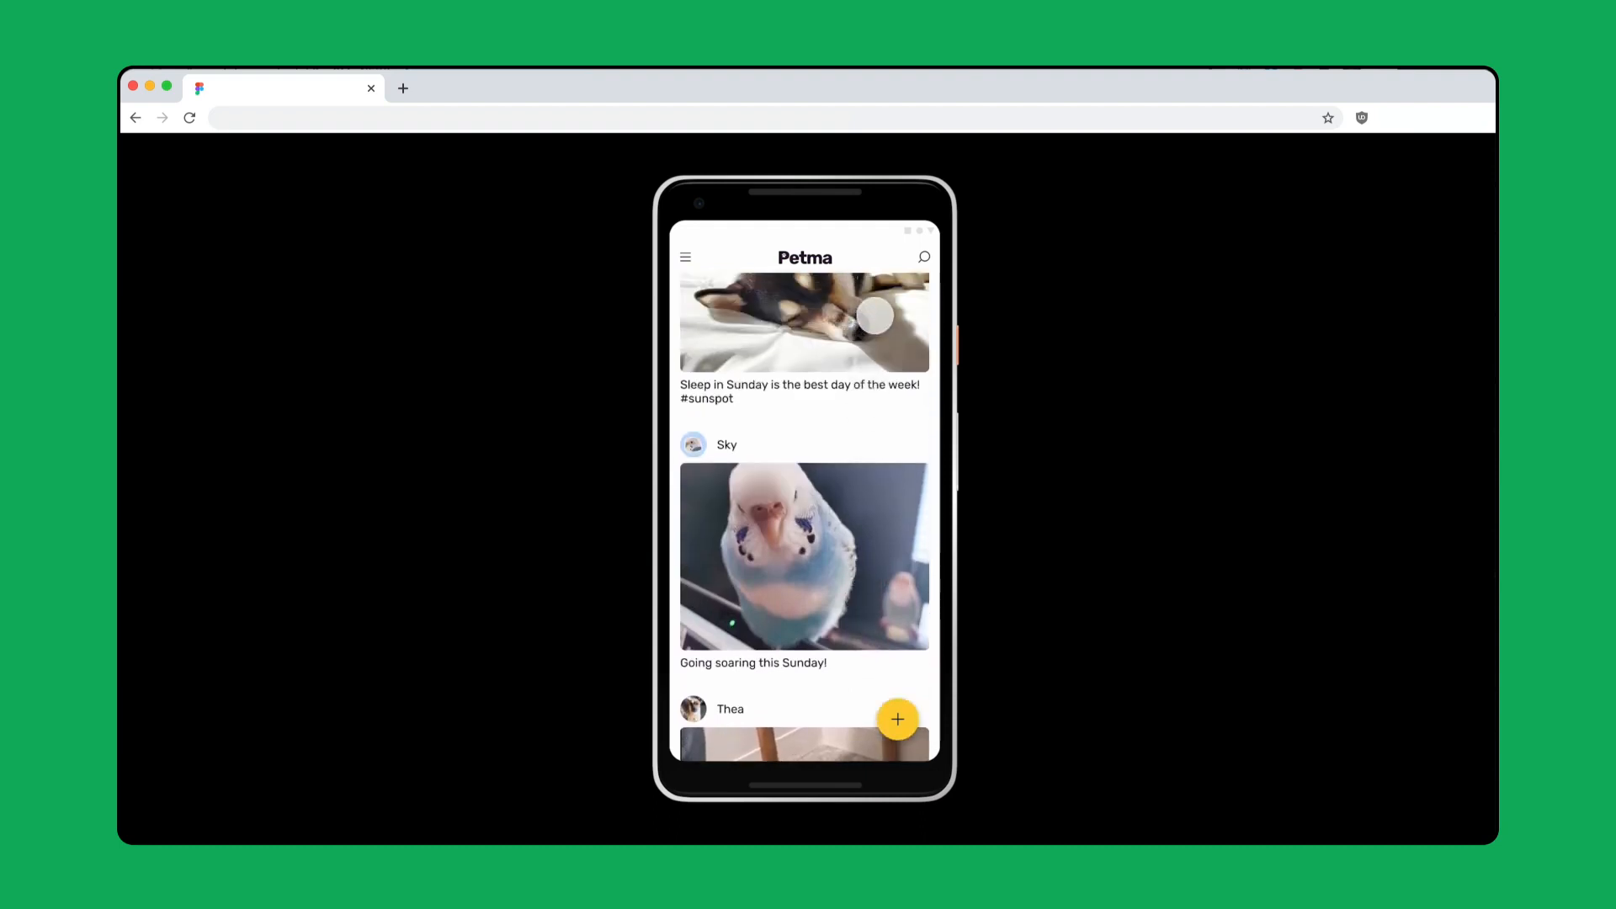